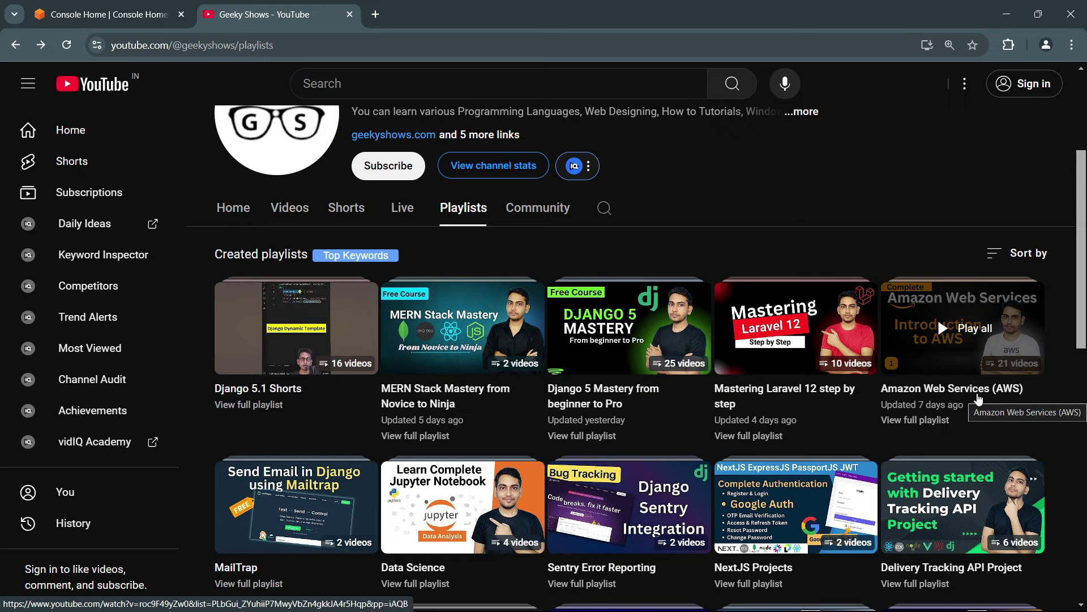
# Switch to the AWS console and open the list of EC2 instances
pyautogui.click(102, 14)
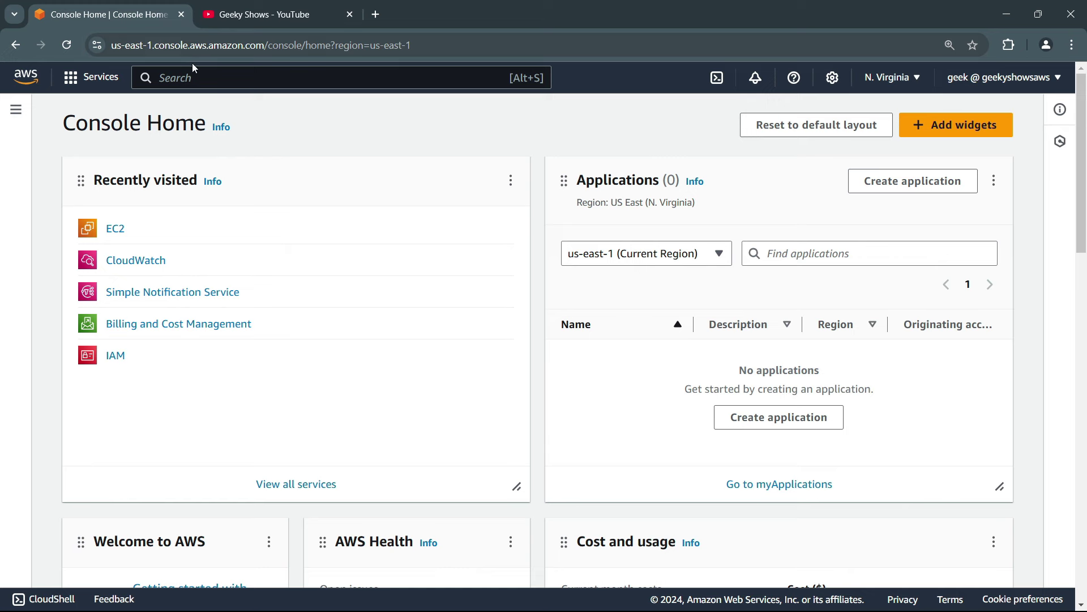
pyautogui.click(118, 228)
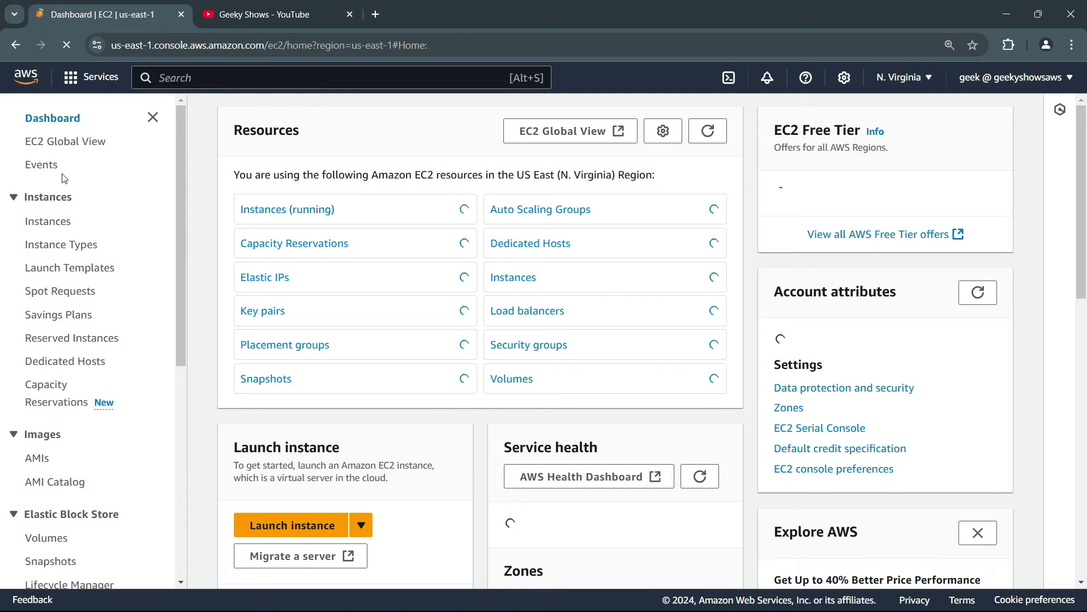
pyautogui.click(60, 221)
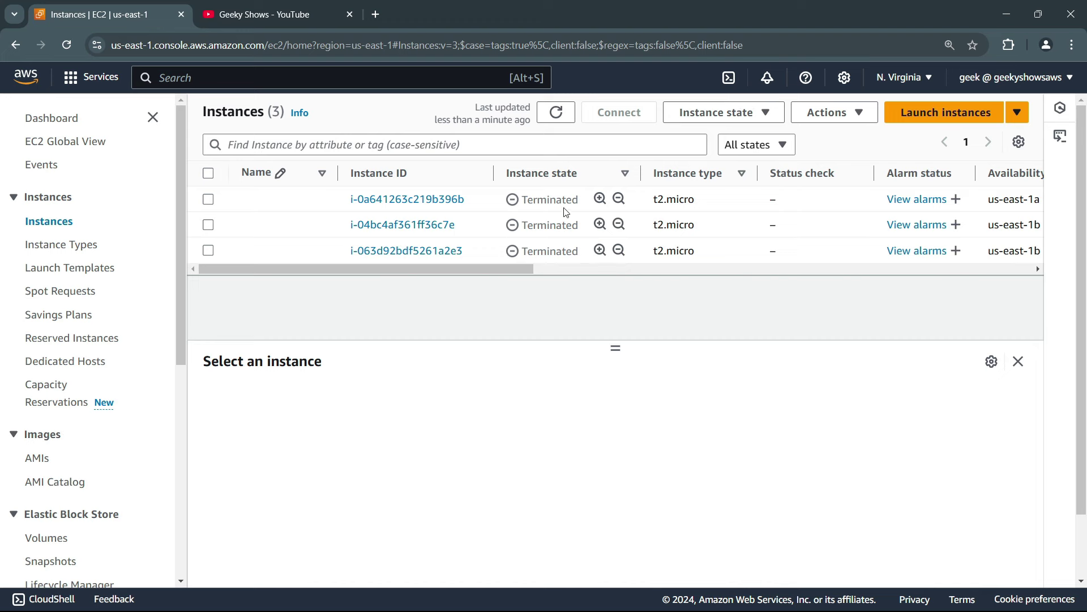
# Check the existing EC2 launch templates and security groups
pyautogui.click(86, 270)
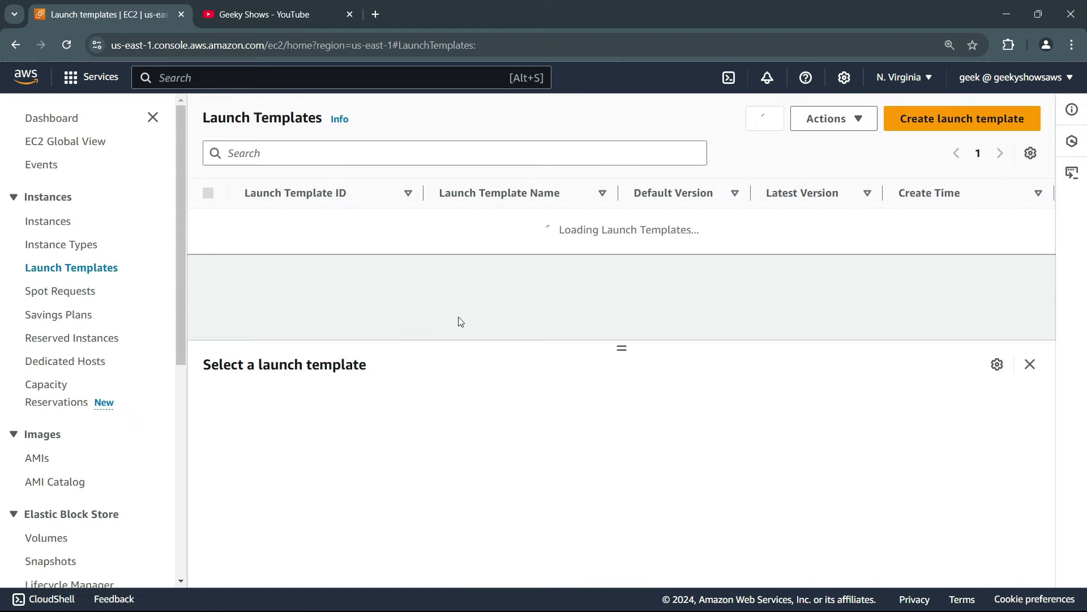
pyautogui.scroll(-5, 51, 340)
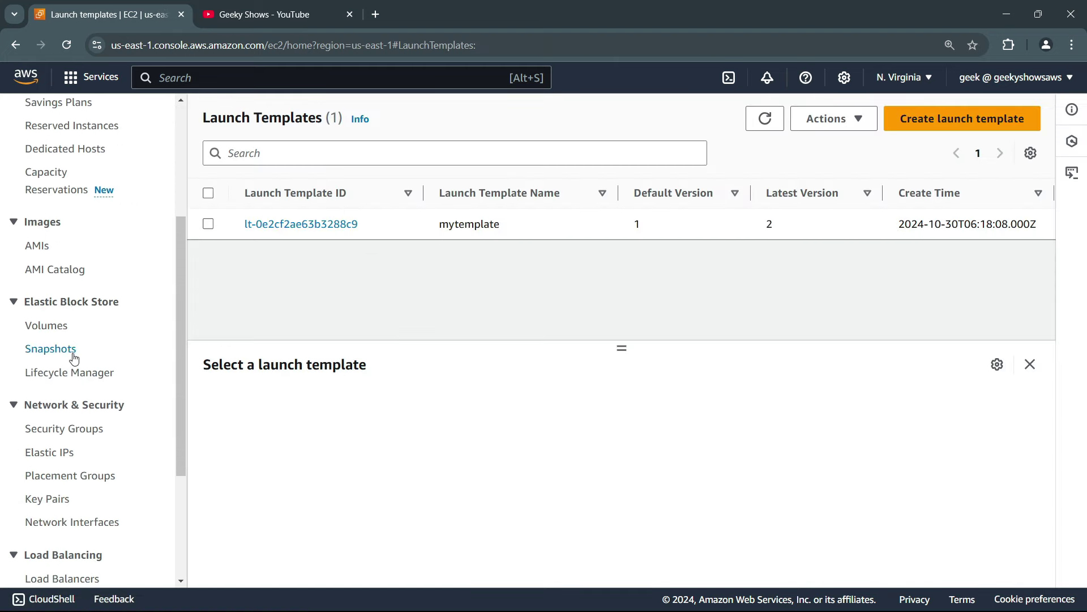
pyautogui.click(75, 358)
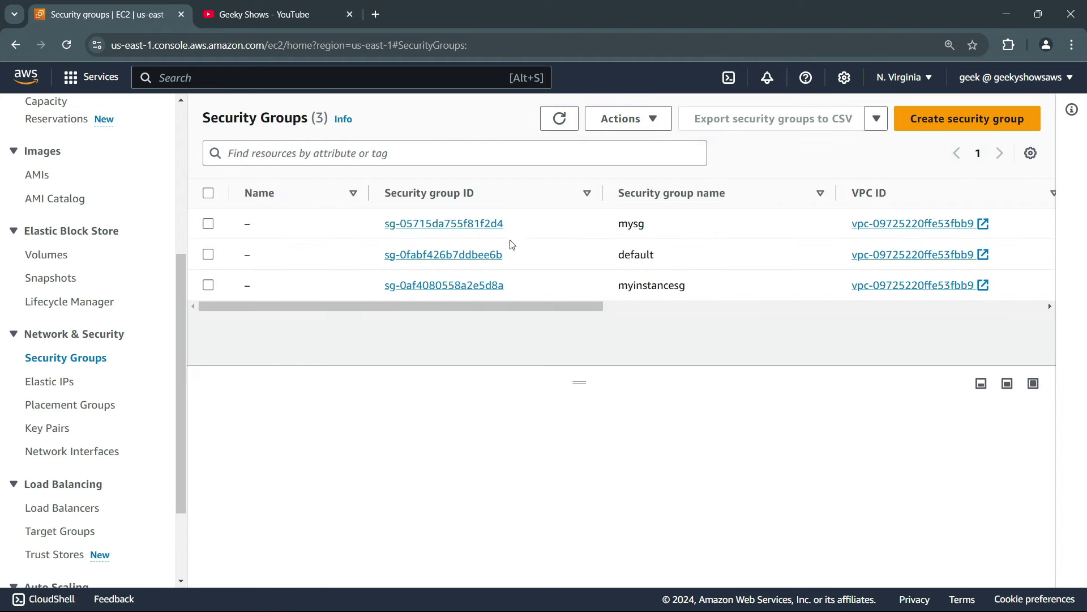
# Check the existing target groups and load balancers used for load balancing
pyautogui.scroll(-2, 94, 405)
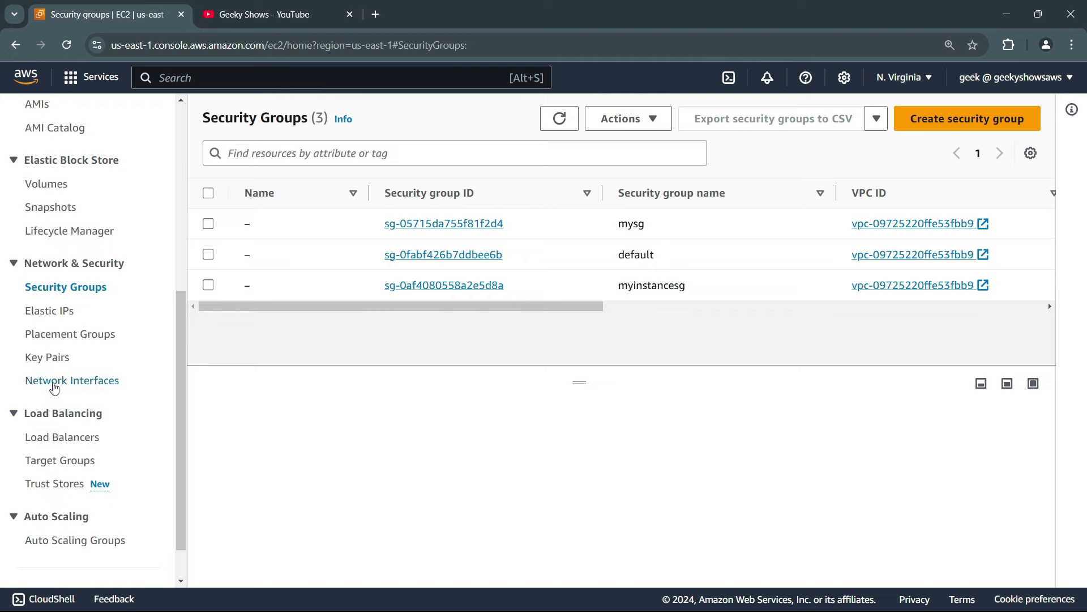
pyautogui.scroll(-1, 54, 387)
pyautogui.click(80, 414)
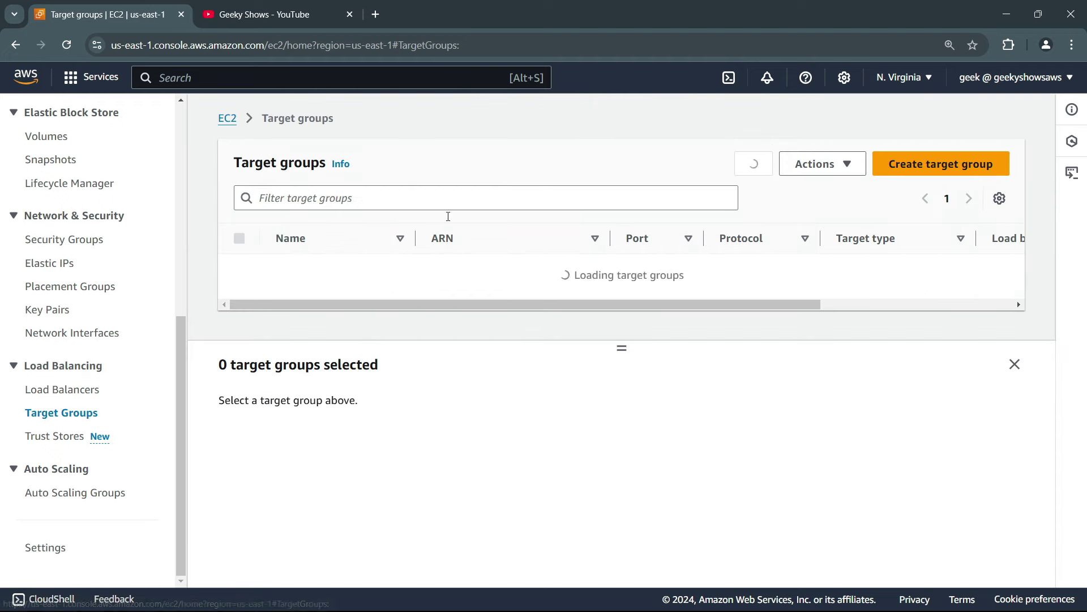
pyautogui.click(75, 396)
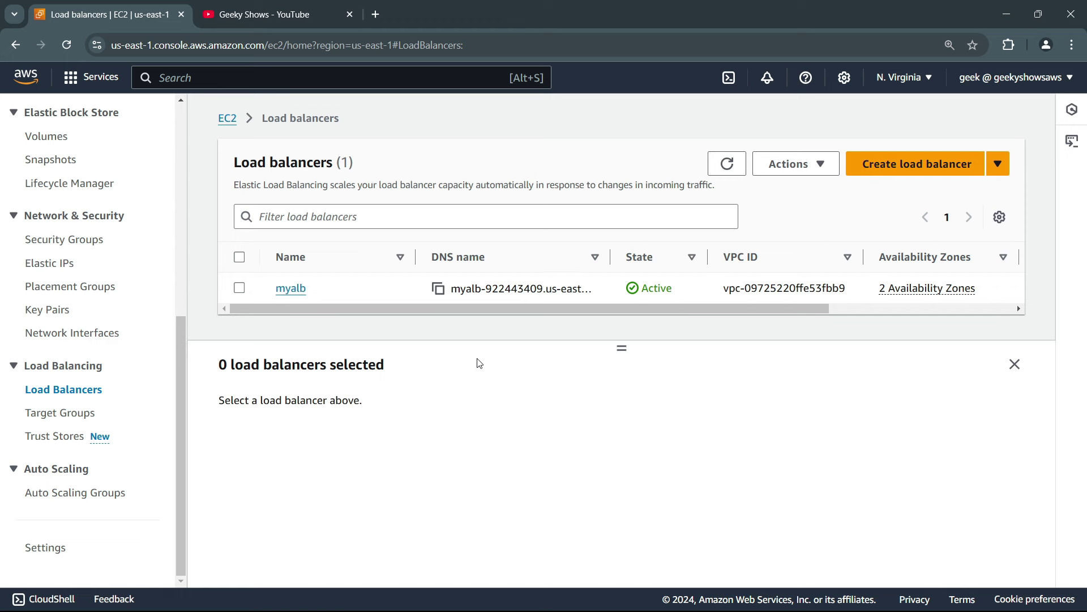
pyautogui.moveTo(530, 308); pyautogui.dragTo(349, 307)
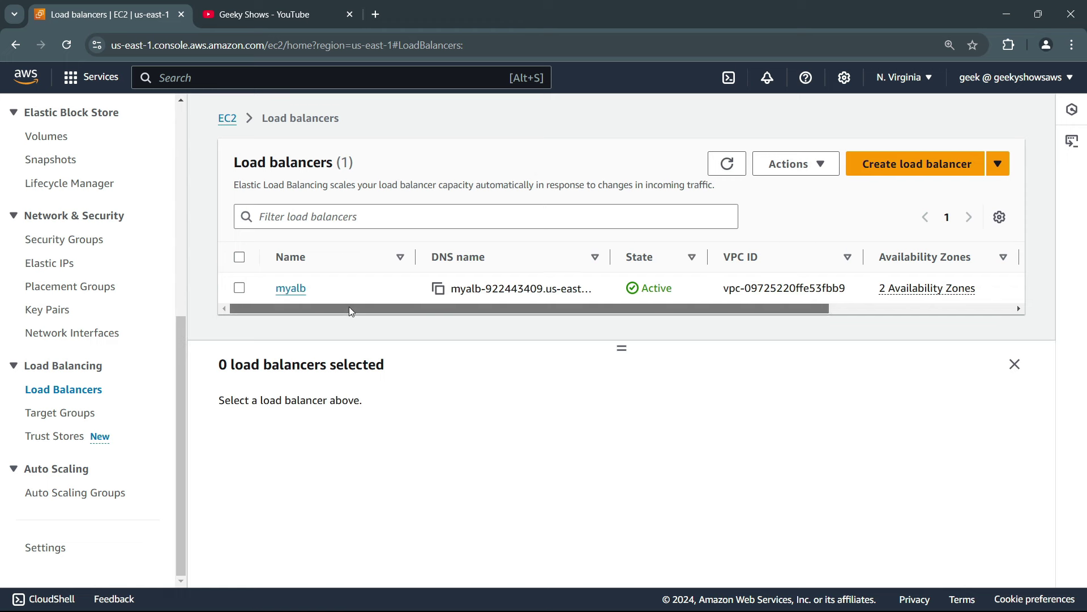
# Start creating an Auto Scaling group and name it myasg1
pyautogui.click(67, 500)
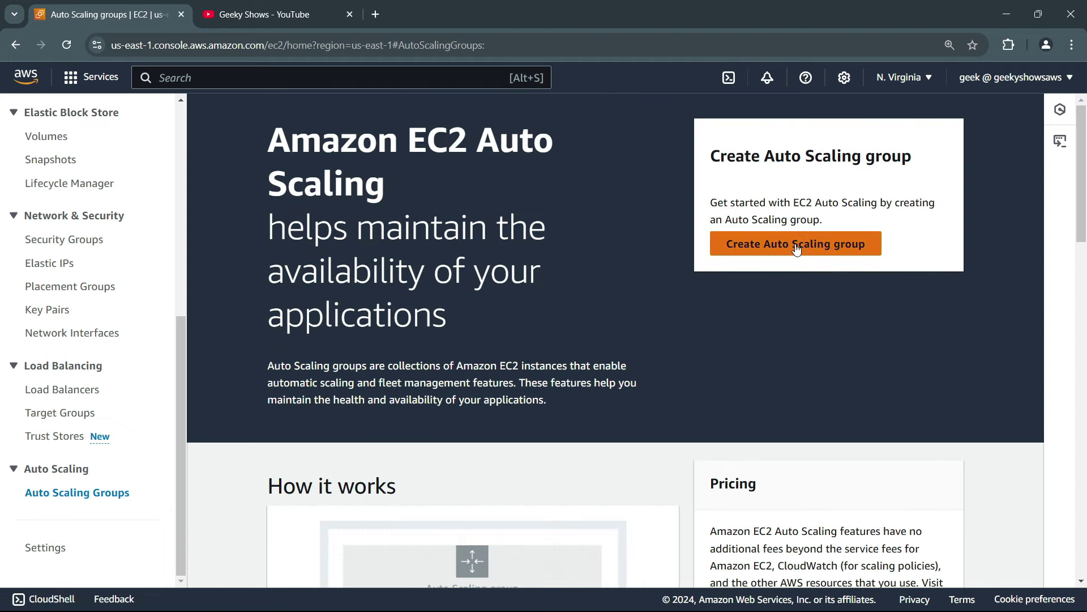
pyautogui.click(820, 249)
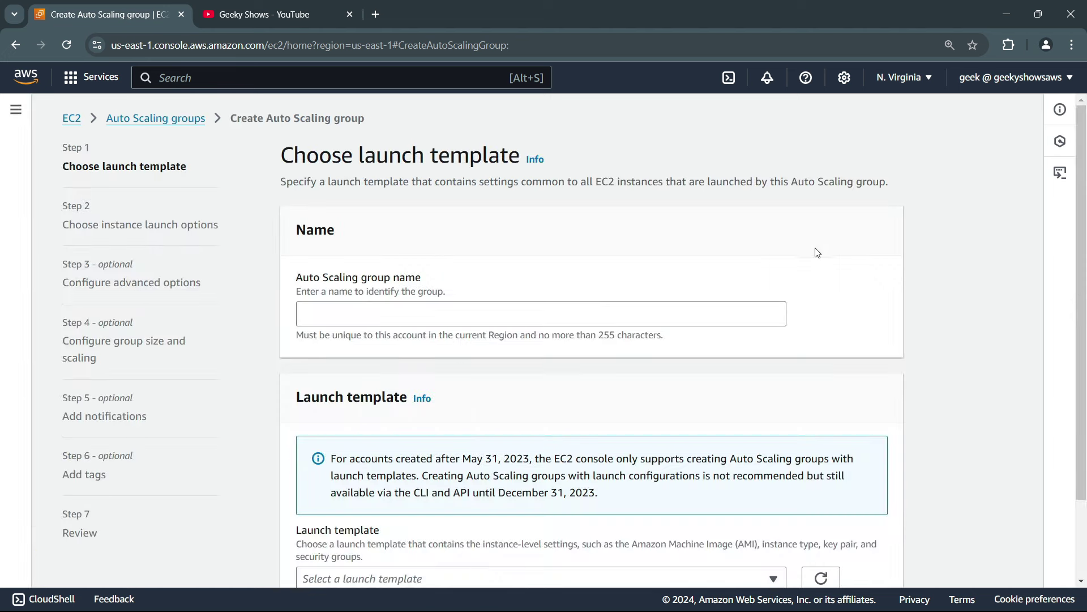
pyautogui.click(433, 304)
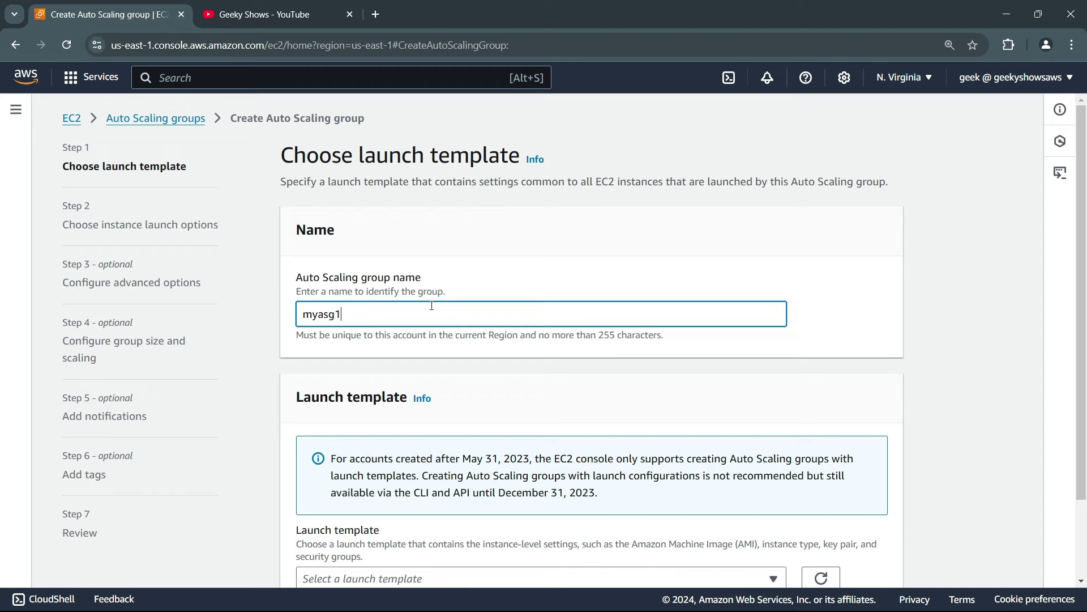
# Choose mytemplate as the group's launch template and continue to the instance launch options
pyautogui.scroll(-2, 431, 309)
pyautogui.click(599, 488)
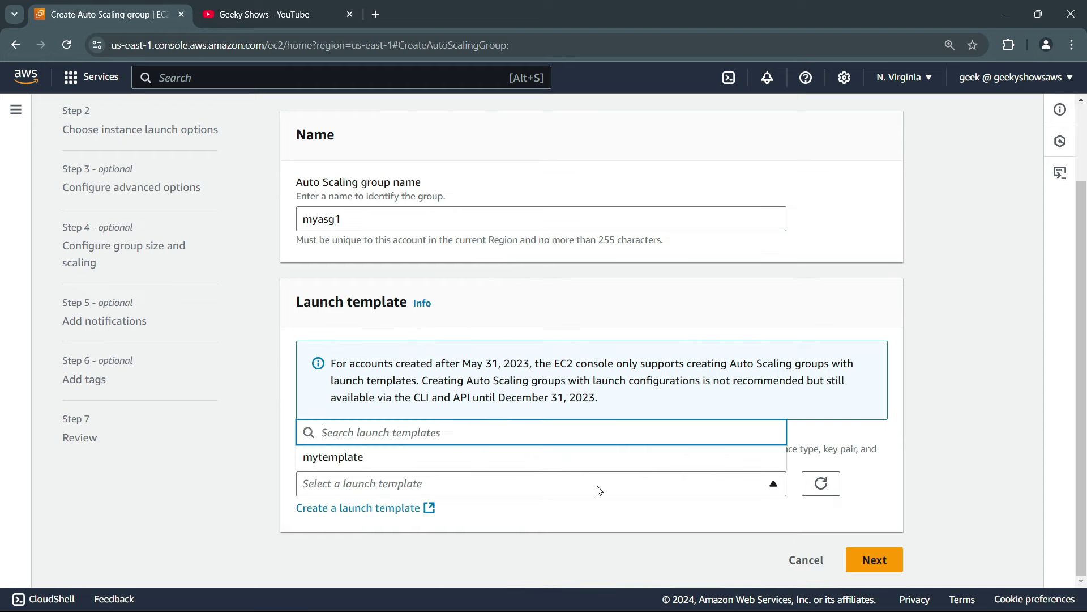
pyautogui.click(396, 461)
pyautogui.scroll(-6, 357, 223)
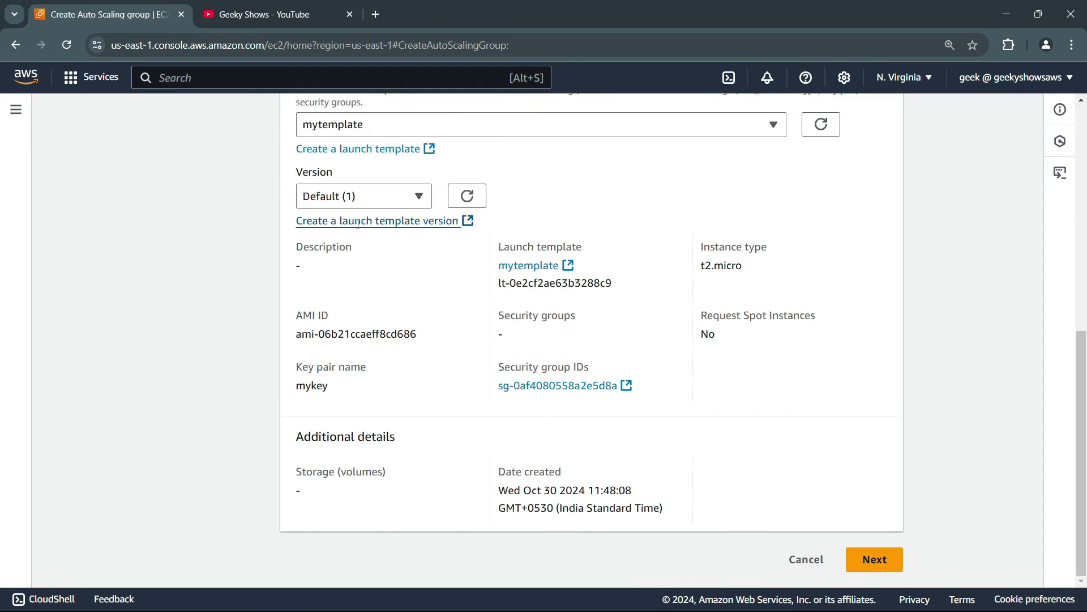
pyautogui.click(871, 549)
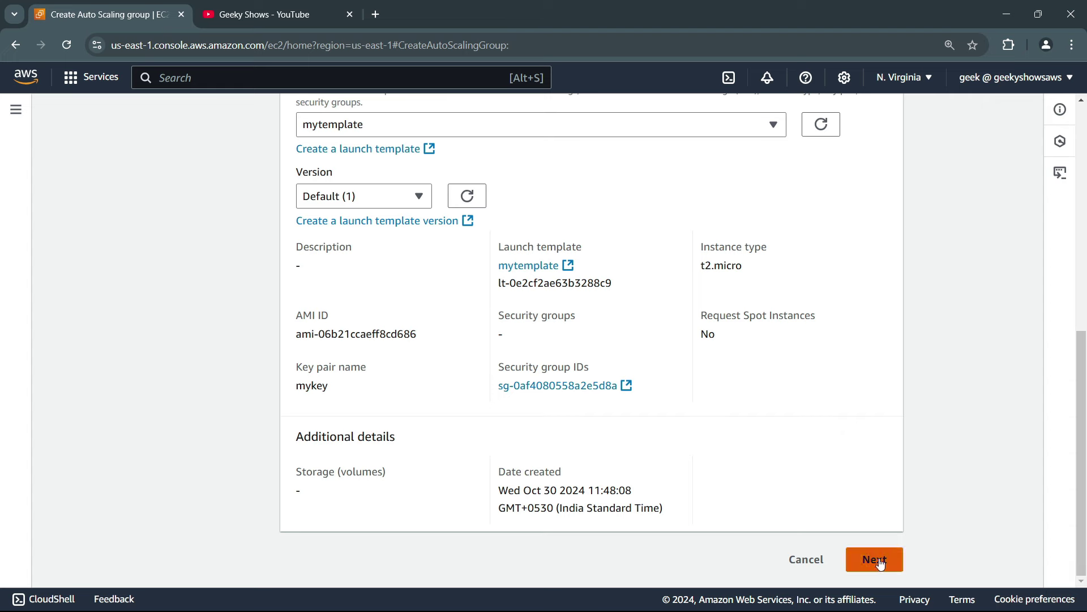
# Select the us-east-1a and us-east-1b subnets for the group's network and continue to the advanced options
pyautogui.scroll(-4, 679, 349)
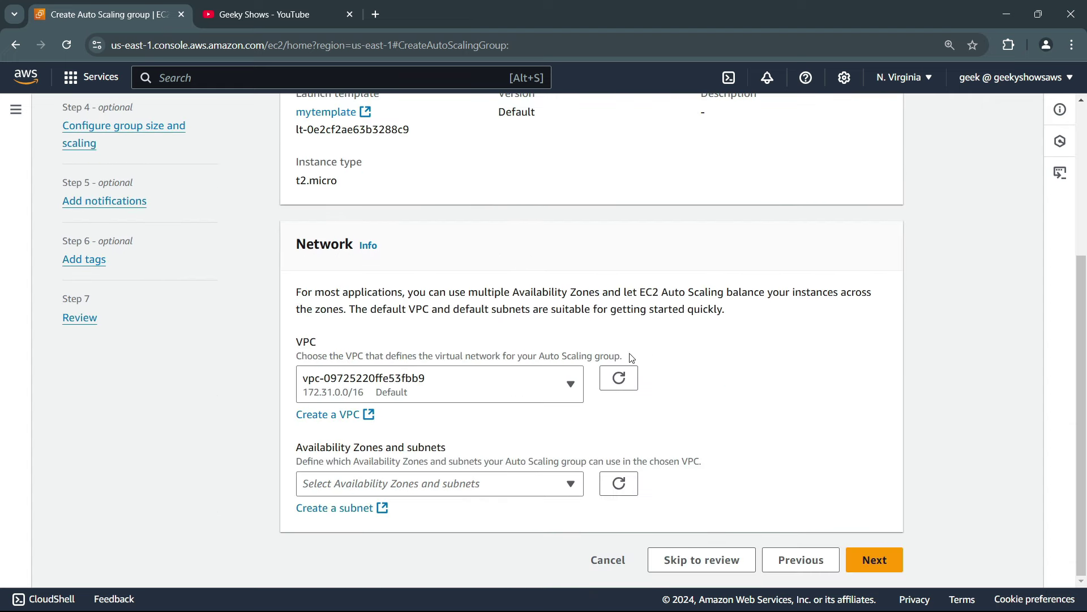
pyautogui.click(569, 487)
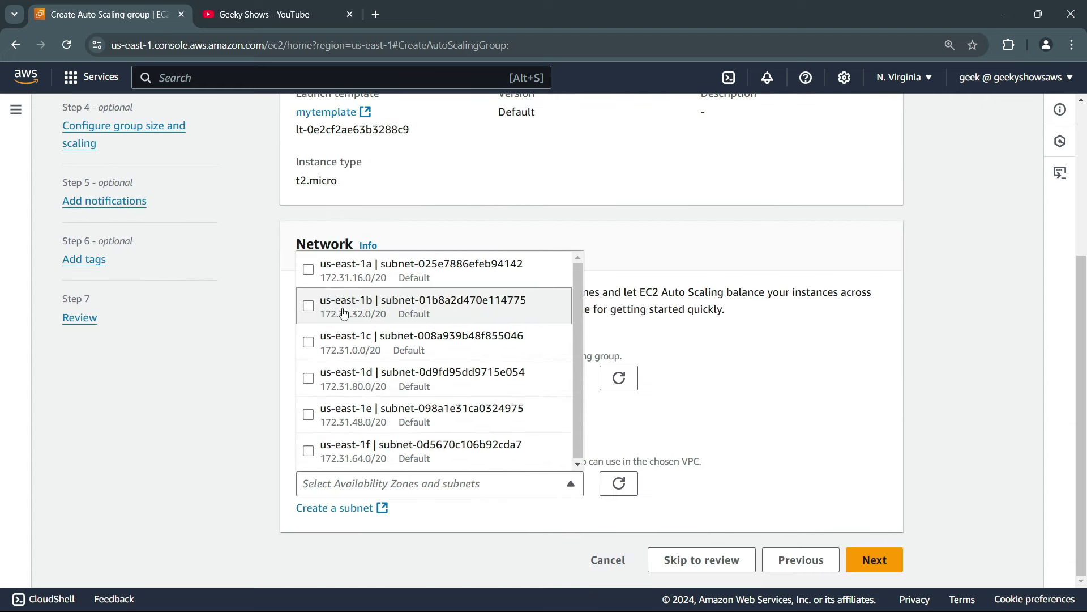
pyautogui.click(309, 270)
pyautogui.click(309, 306)
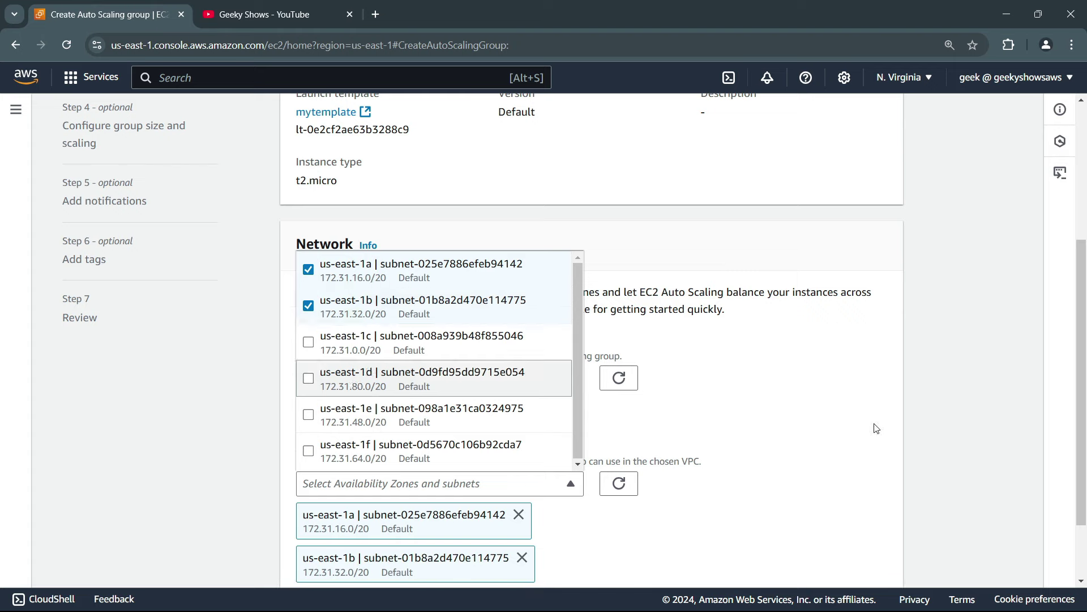
pyautogui.click(932, 420)
pyautogui.scroll(-2, 932, 420)
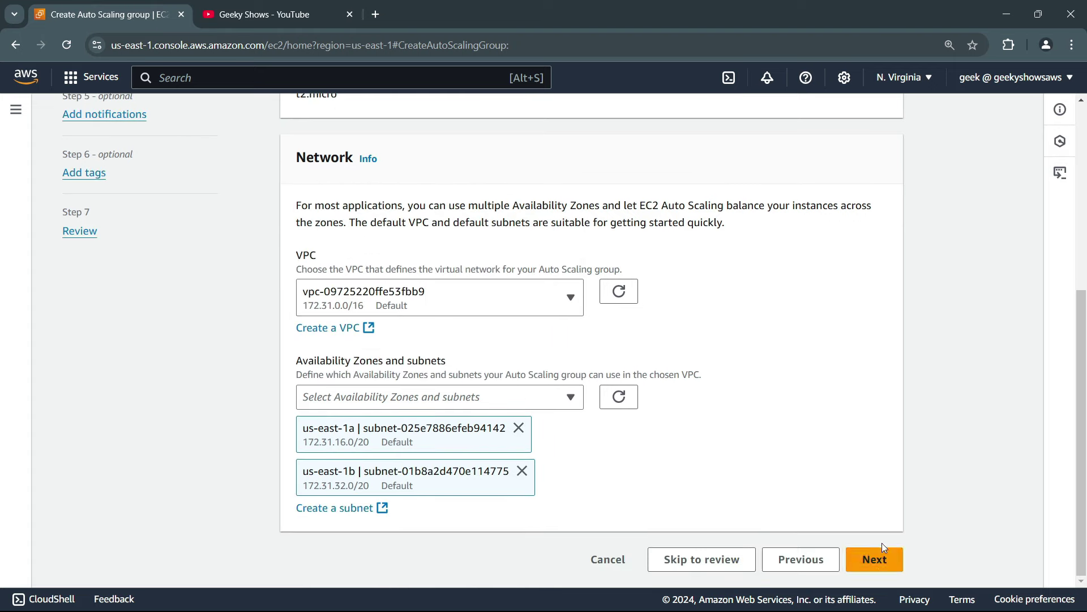
pyautogui.click(869, 559)
# Attach the group to an existing load balancer through the mytg | HTTP target group
pyautogui.scroll(-4, 679, 467)
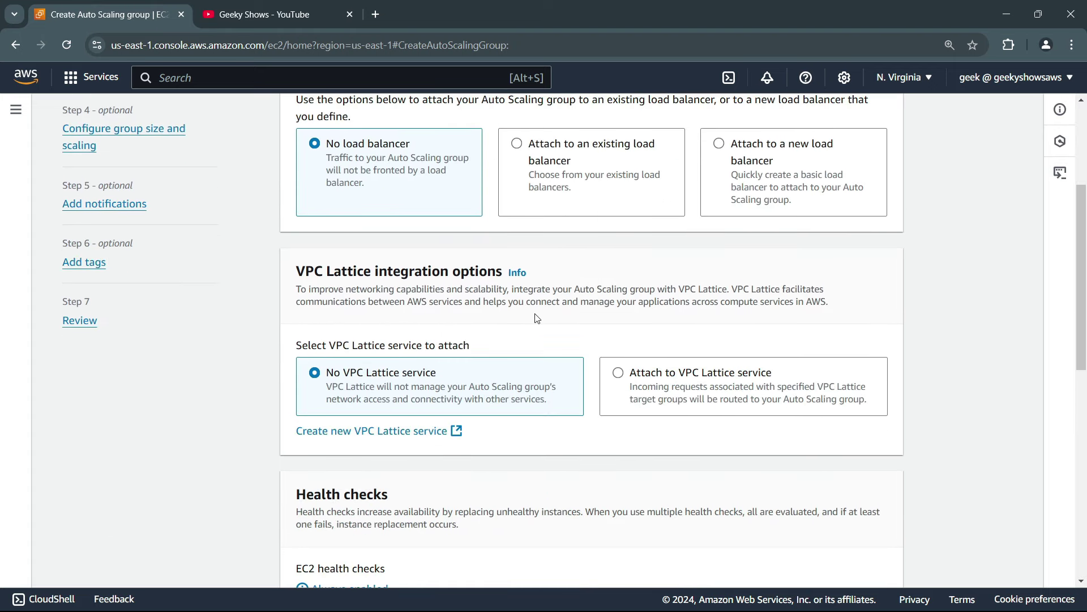
pyautogui.click(523, 153)
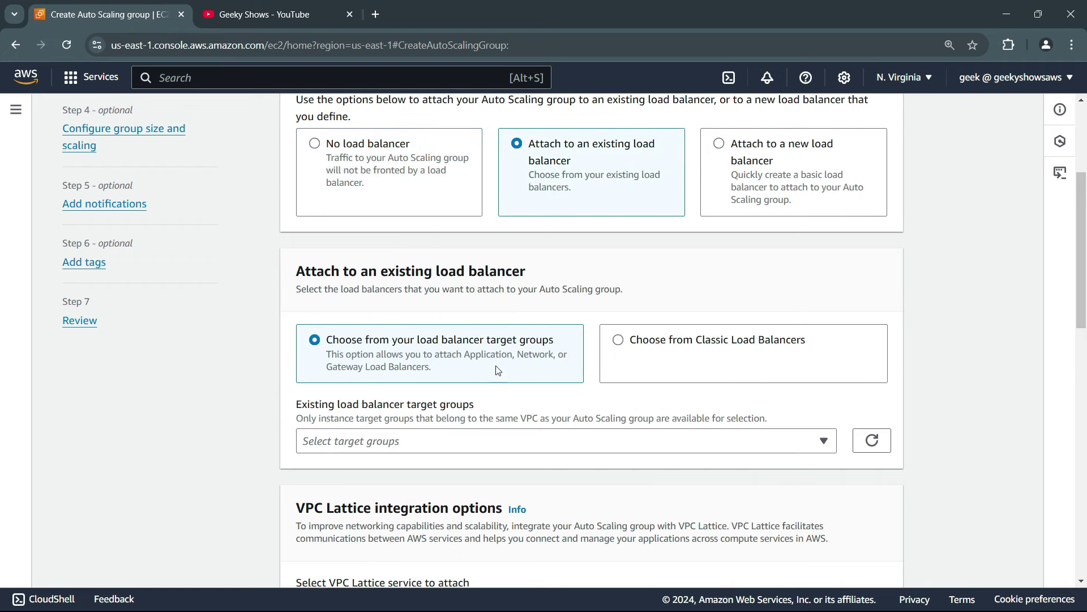
pyautogui.click(538, 443)
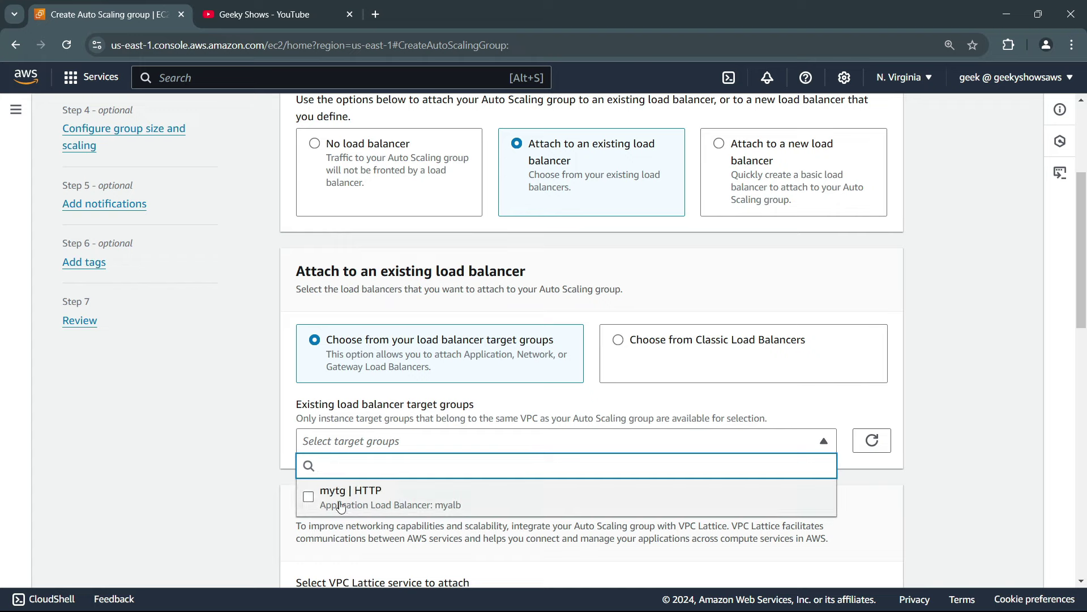
pyautogui.click(309, 498)
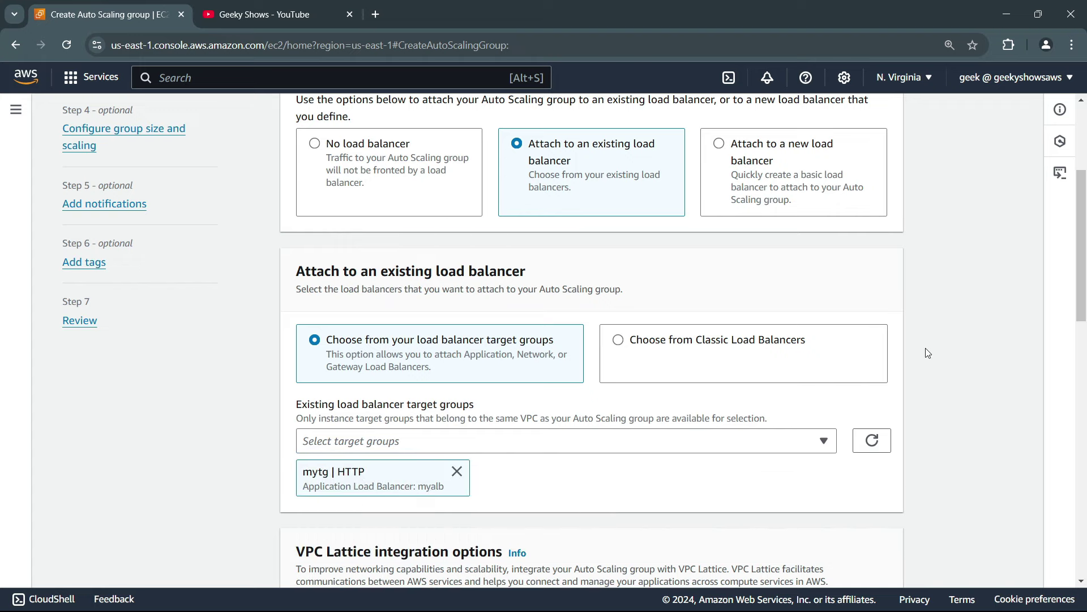
# Turn on Elastic Load Balancing health checks for the Auto Scaling group
pyautogui.scroll(-10, 925, 347)
pyautogui.scroll(5, 948, 337)
pyautogui.scroll(-6, 493, 350)
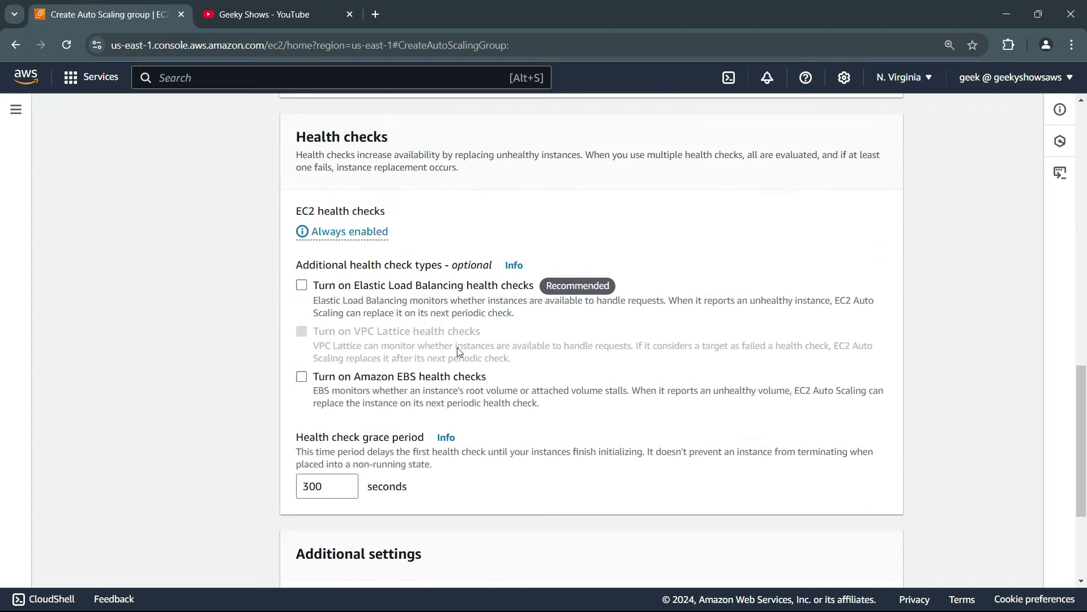
pyautogui.click(301, 285)
# Enable CloudWatch group metrics collection and a default instance warmup of 30 seconds, and continue to the group size and scaling settings
pyautogui.scroll(-5, 445, 348)
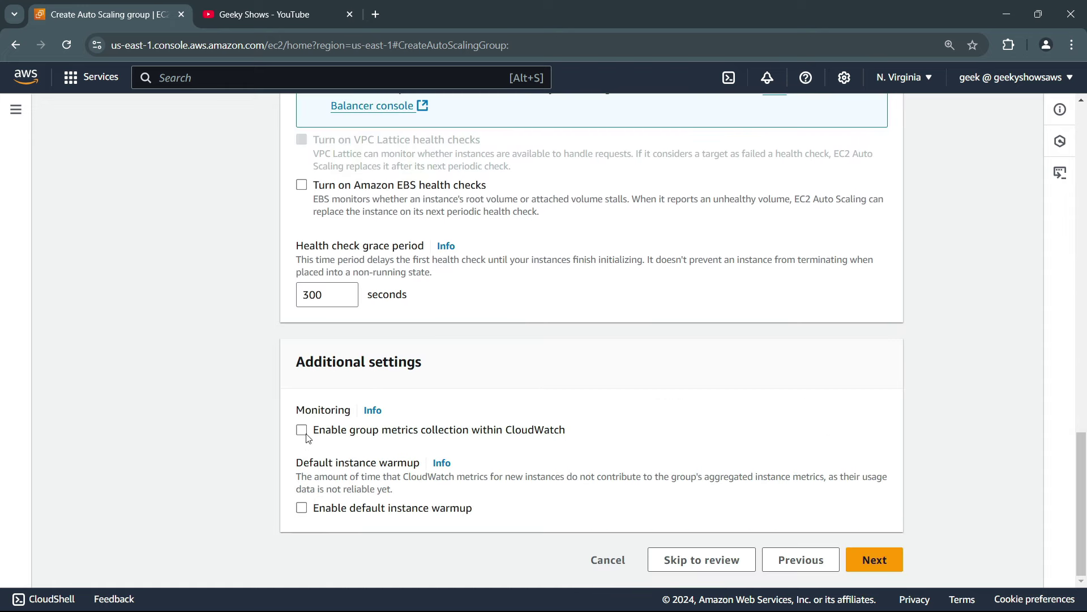
pyautogui.click(303, 431)
pyautogui.click(302, 508)
pyautogui.scroll(-1, 320, 504)
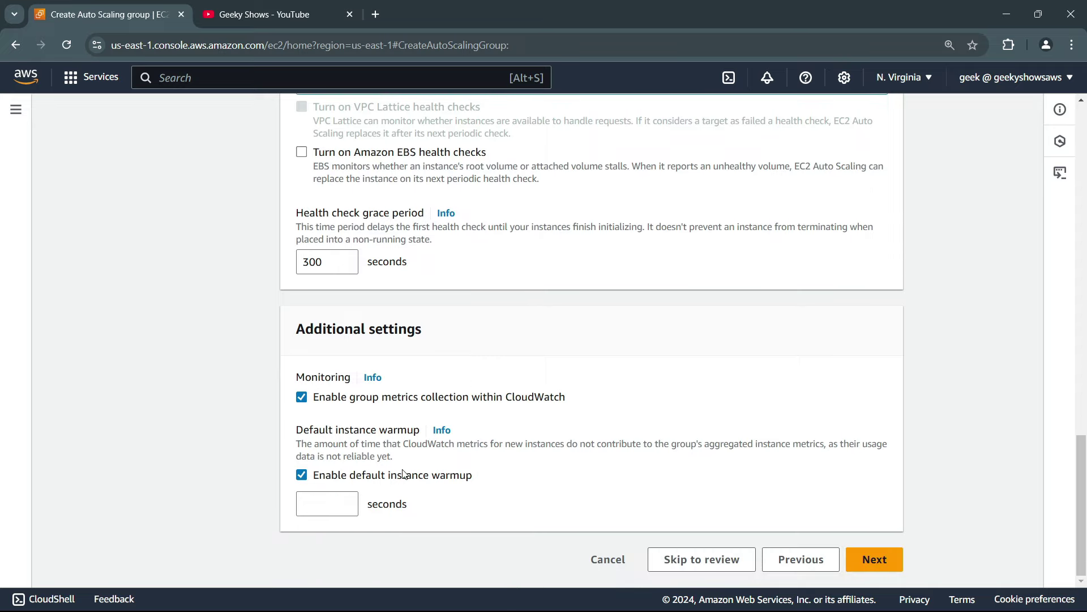
pyautogui.click(321, 506)
pyautogui.write('30')
pyautogui.scroll(5, 966, 362)
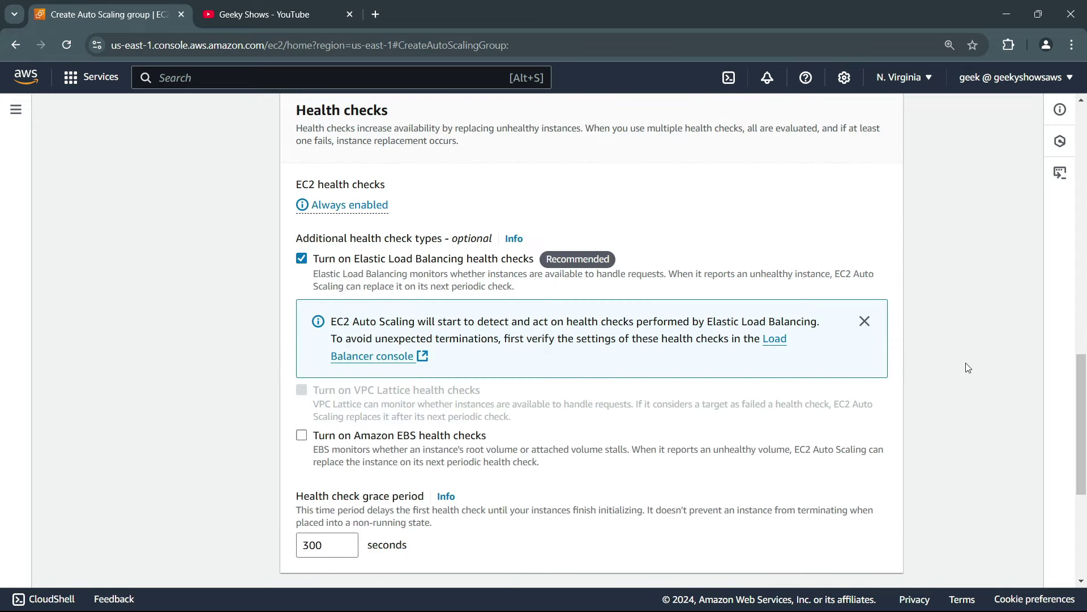
pyautogui.scroll(8, 964, 372)
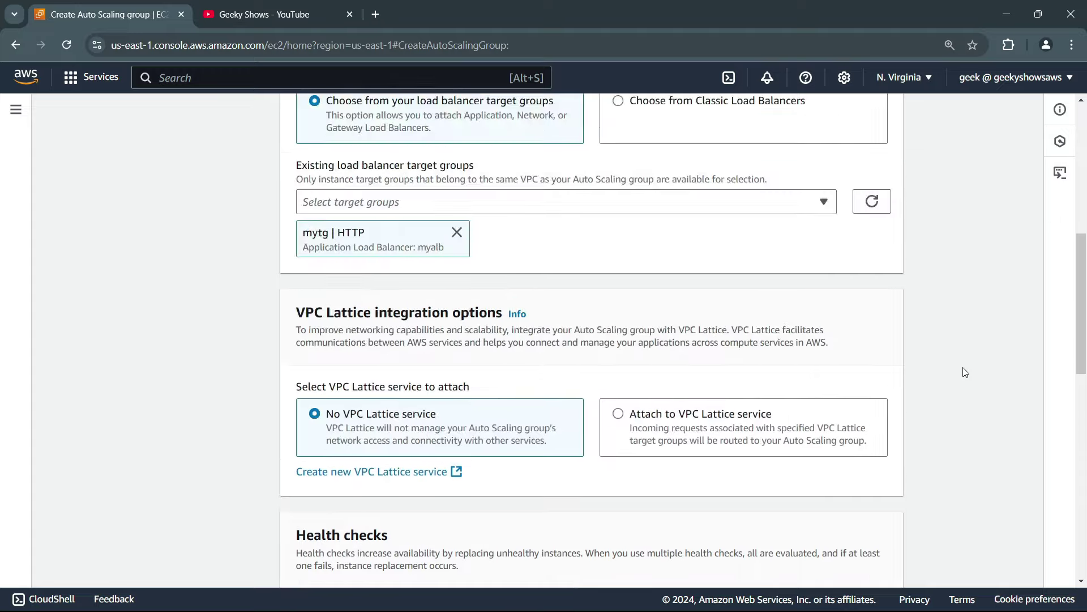
pyautogui.scroll(-10, 965, 373)
pyautogui.click(872, 559)
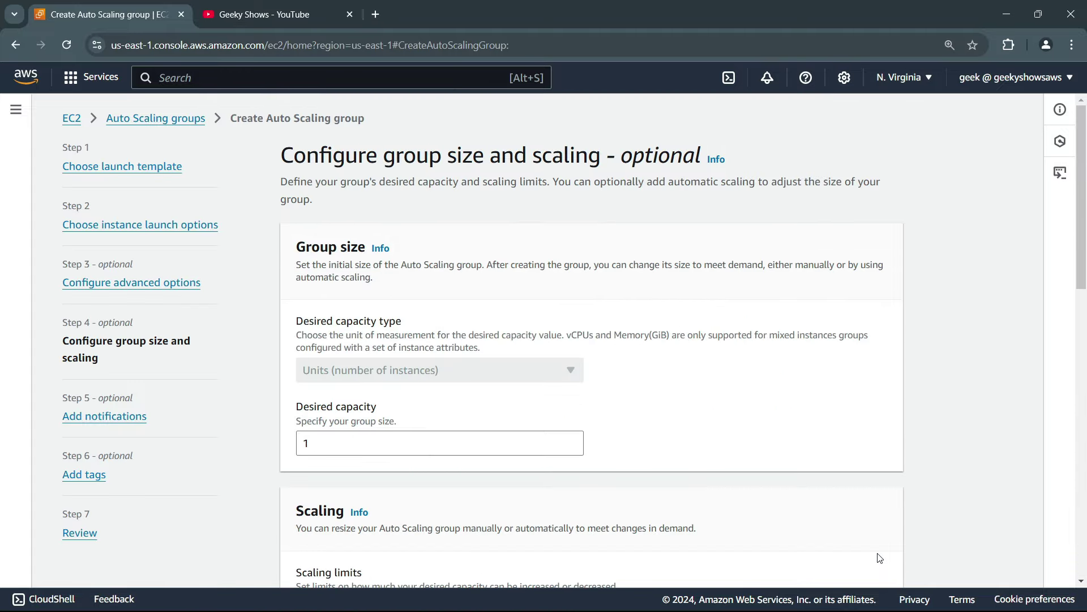
# Set the group's desired capacity to 2 and its maximum desired capacity to 4
pyautogui.scroll(-2, 339, 274)
pyautogui.moveTo(340, 301); pyautogui.dragTo(229, 299)
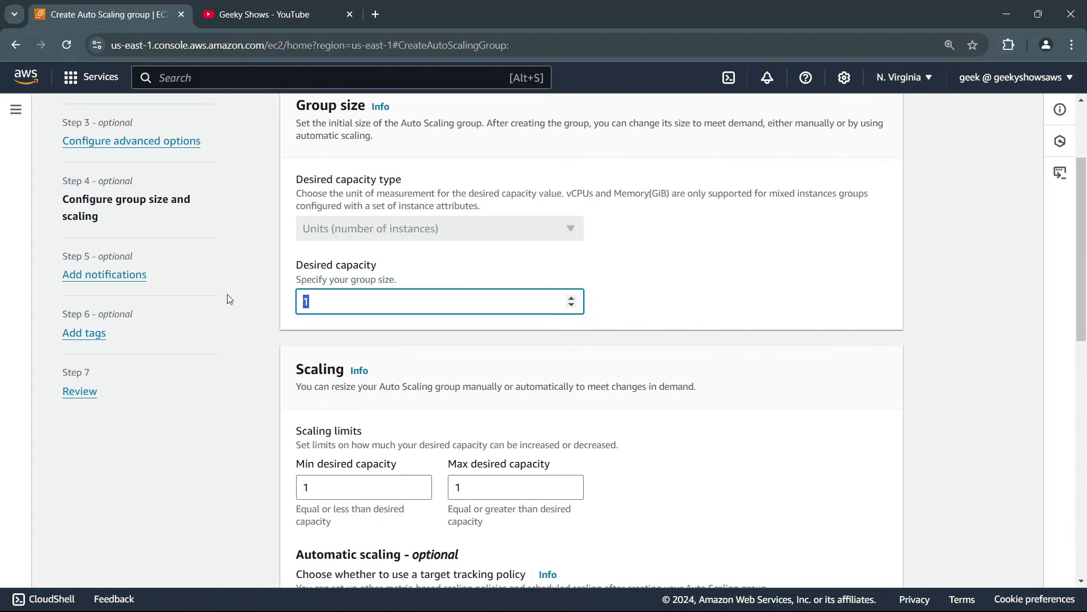
pyautogui.write('2')
pyautogui.moveTo(351, 481); pyautogui.dragTo(288, 481)
pyautogui.moveTo(488, 491); pyautogui.dragTo(429, 486)
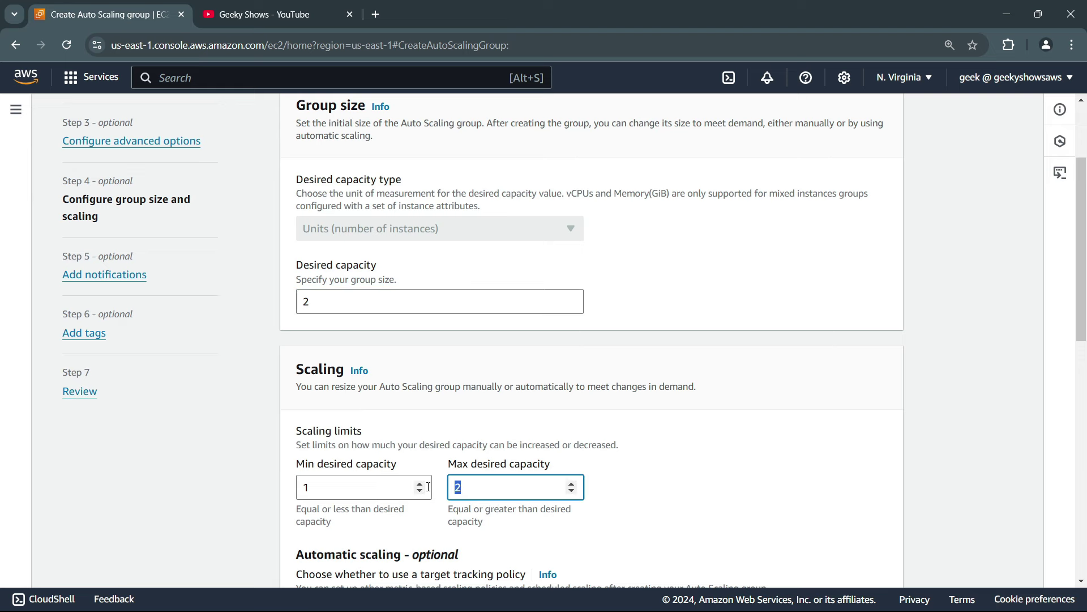
pyautogui.write('4')
# Review the group size, scaling limits and instance maintenance policy options
pyautogui.scroll(-4, 936, 296)
pyautogui.scroll(6, 983, 273)
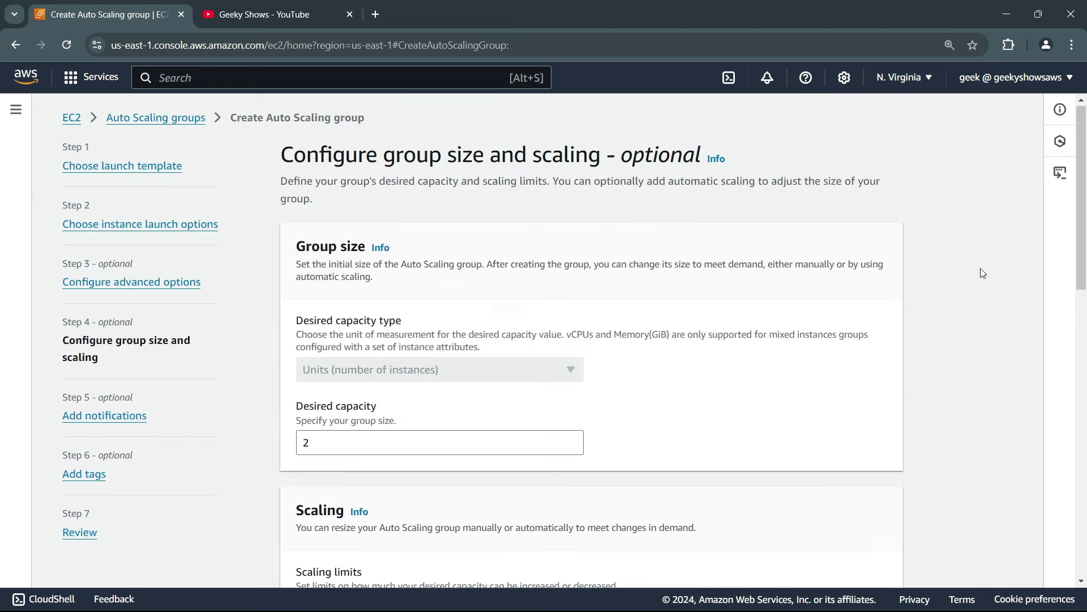
pyautogui.scroll(-15, 982, 274)
pyautogui.scroll(10, 983, 278)
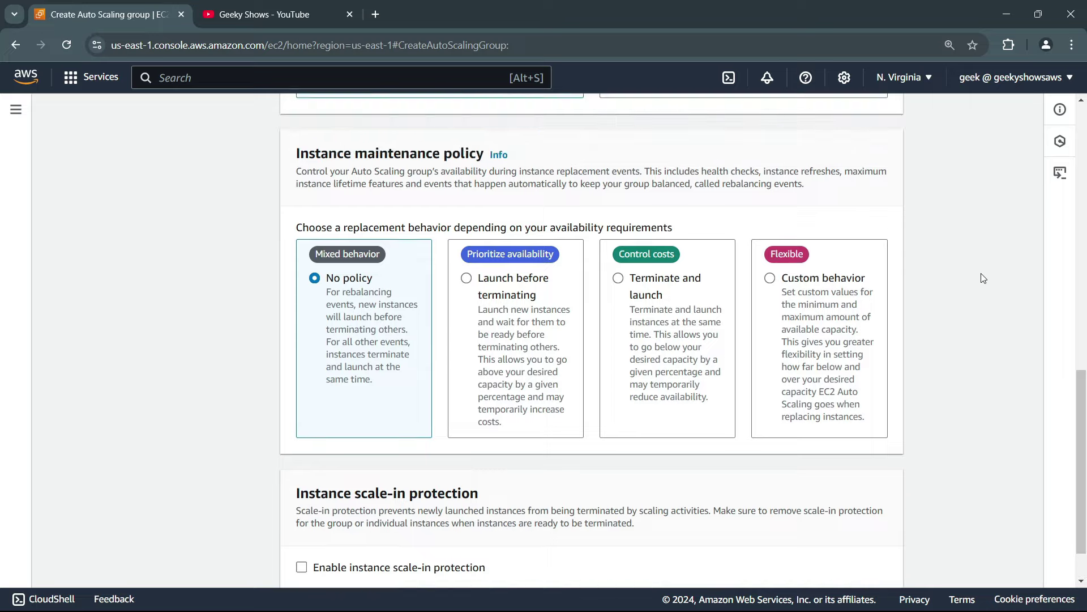
pyautogui.click(343, 235)
pyautogui.moveTo(343, 235); pyautogui.dragTo(284, 239)
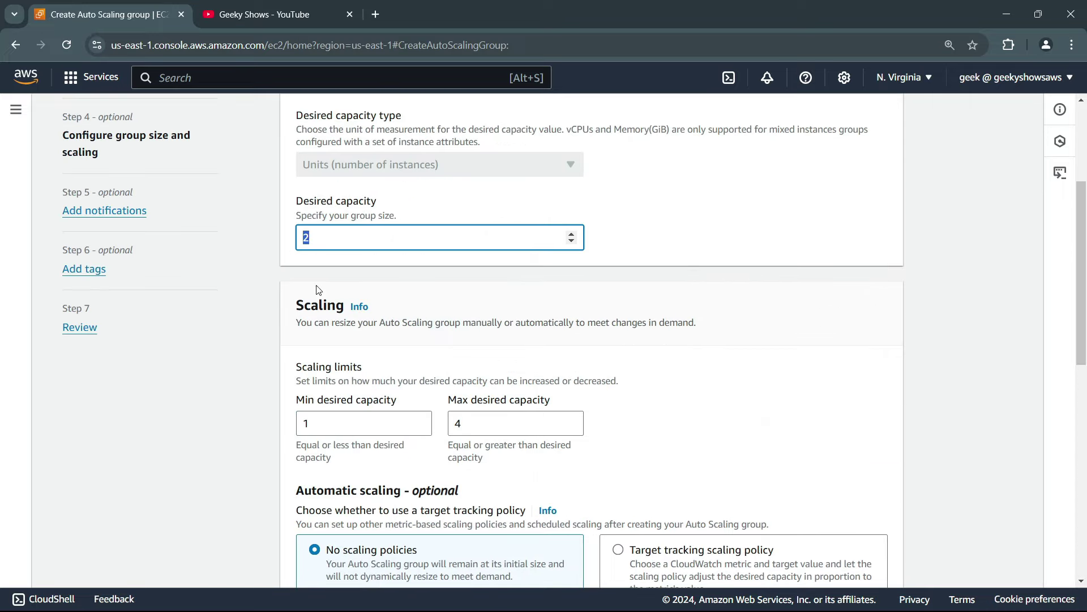
# Keep no scaling policies and no maintenance policy, add no notifications or tags, and create the Auto Scaling group from the review
pyautogui.moveTo(343, 422); pyautogui.dragTo(258, 420)
pyautogui.moveTo(504, 421); pyautogui.dragTo(436, 425)
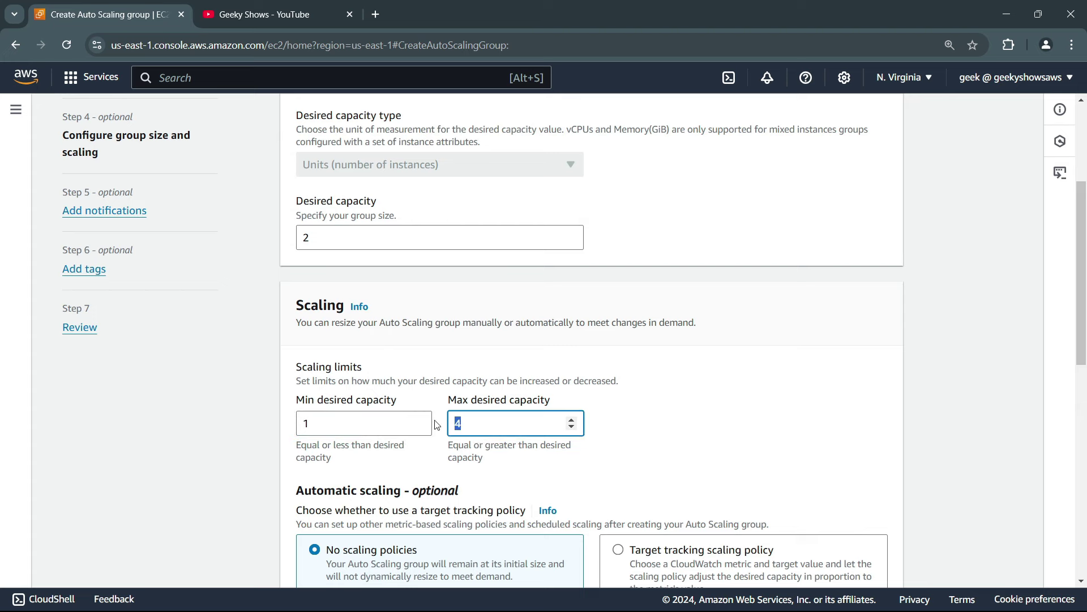
pyautogui.click(937, 306)
pyautogui.scroll(3, 936, 306)
pyautogui.scroll(-8, 937, 307)
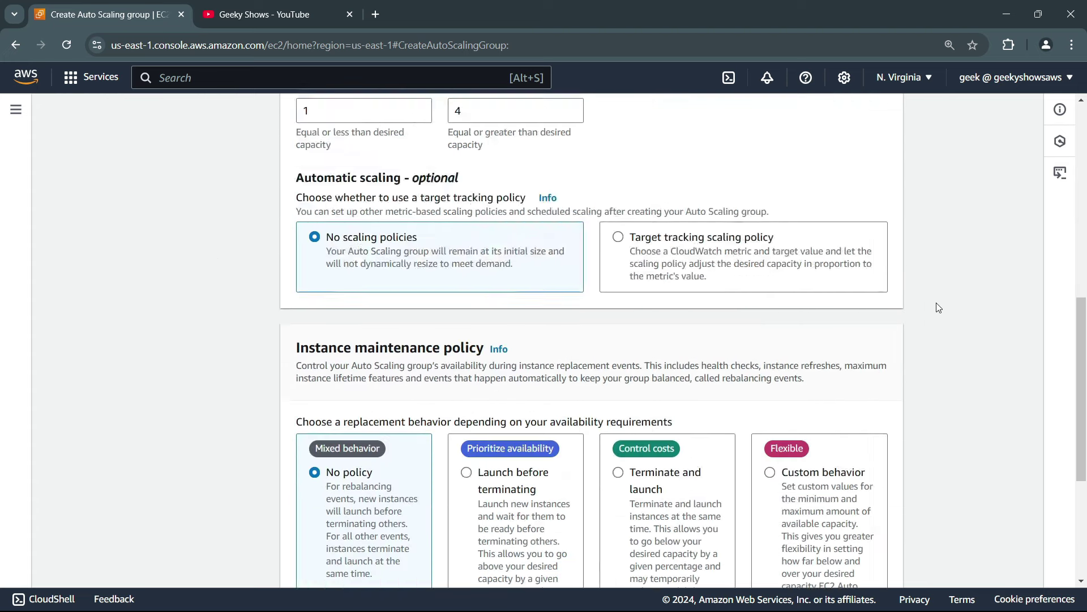
pyautogui.scroll(-4, 936, 309)
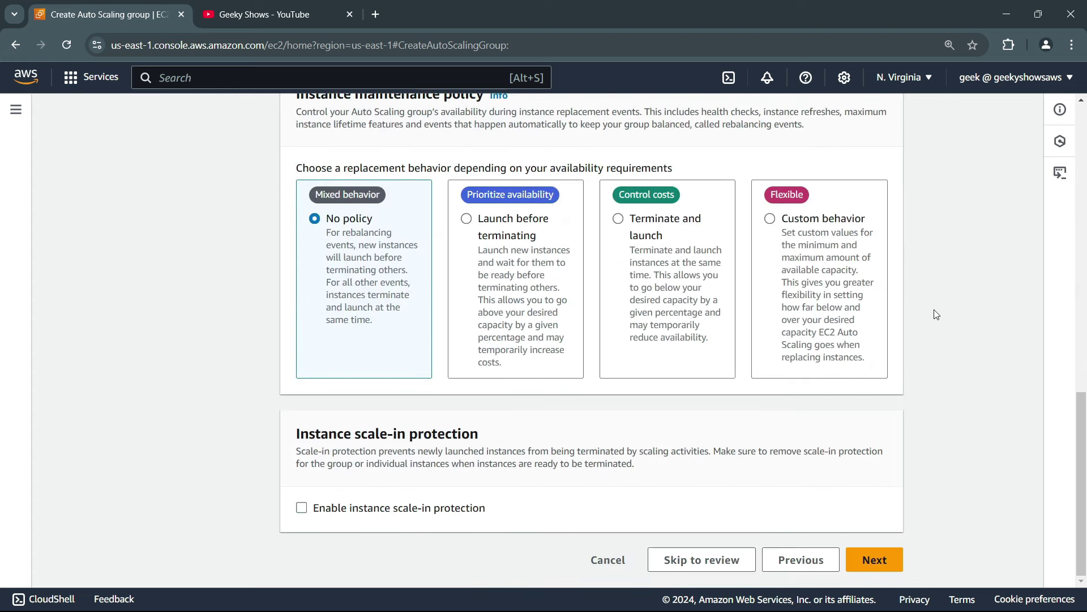
pyautogui.click(890, 564)
pyautogui.click(876, 289)
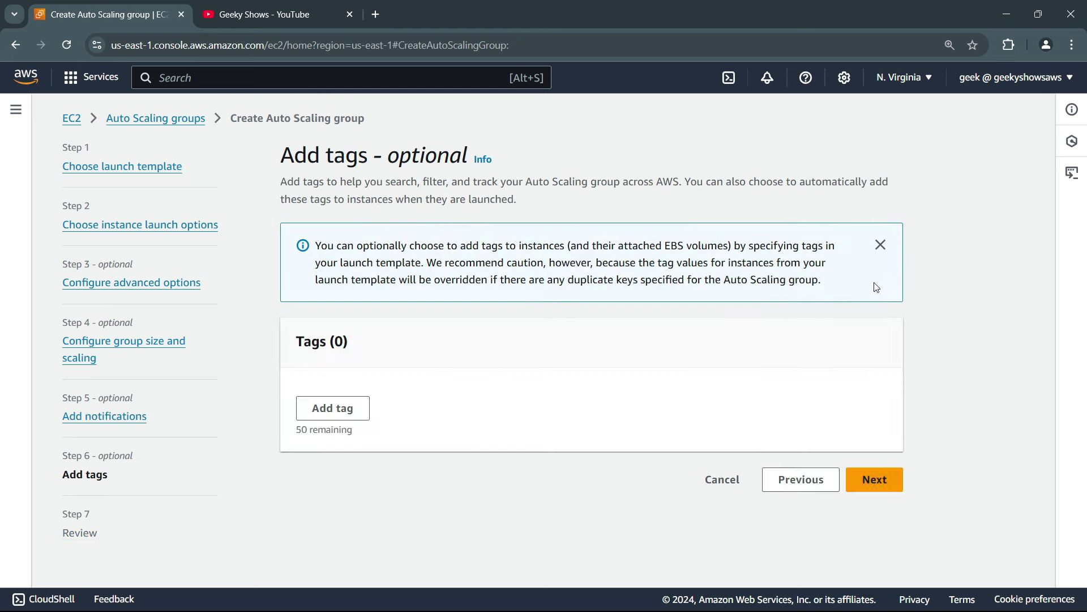
pyautogui.click(874, 496)
pyautogui.scroll(-20, 946, 348)
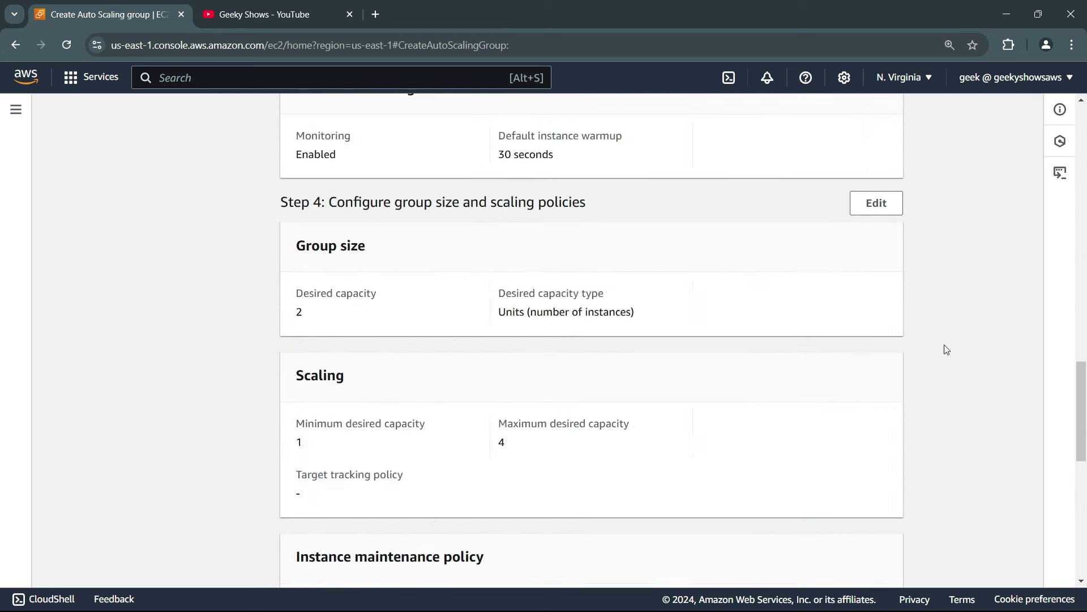
pyautogui.click(847, 564)
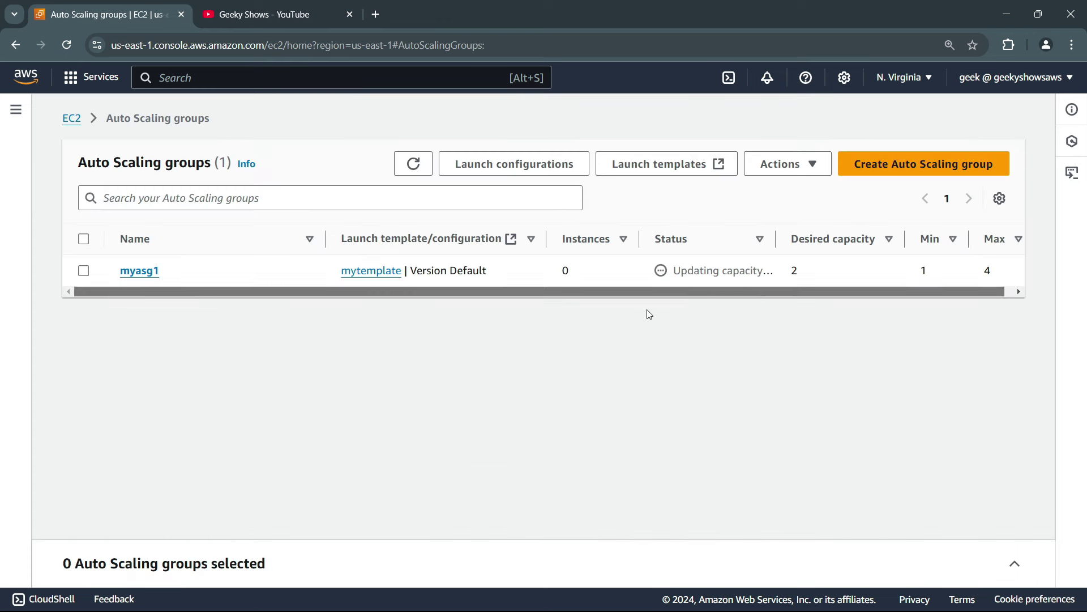
# Check the EC2 instances list and return to the list of Auto Scaling groups
pyautogui.click(15, 108)
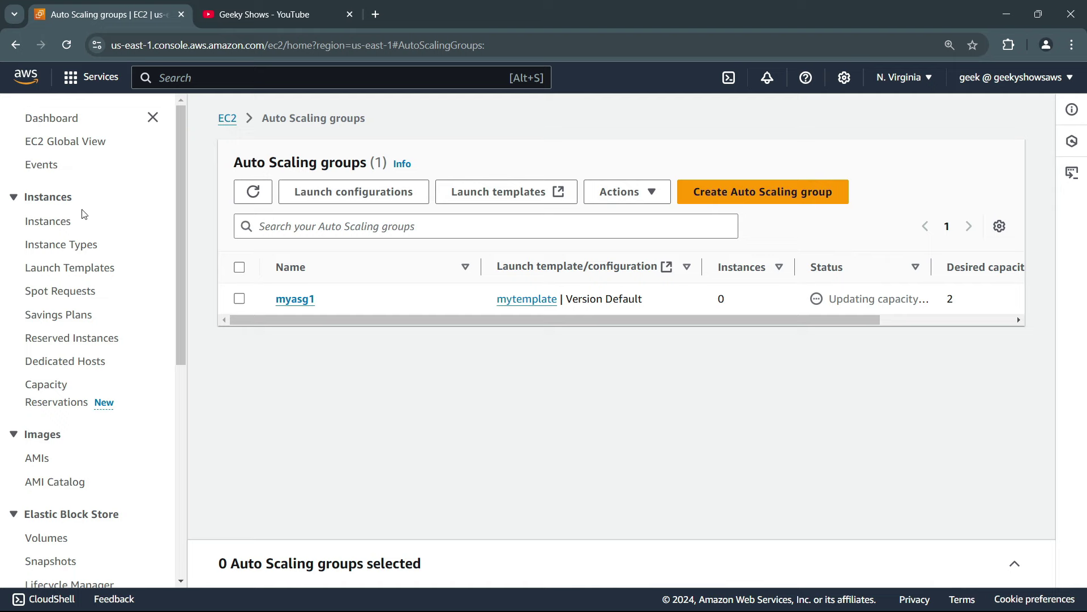
pyautogui.click(59, 224)
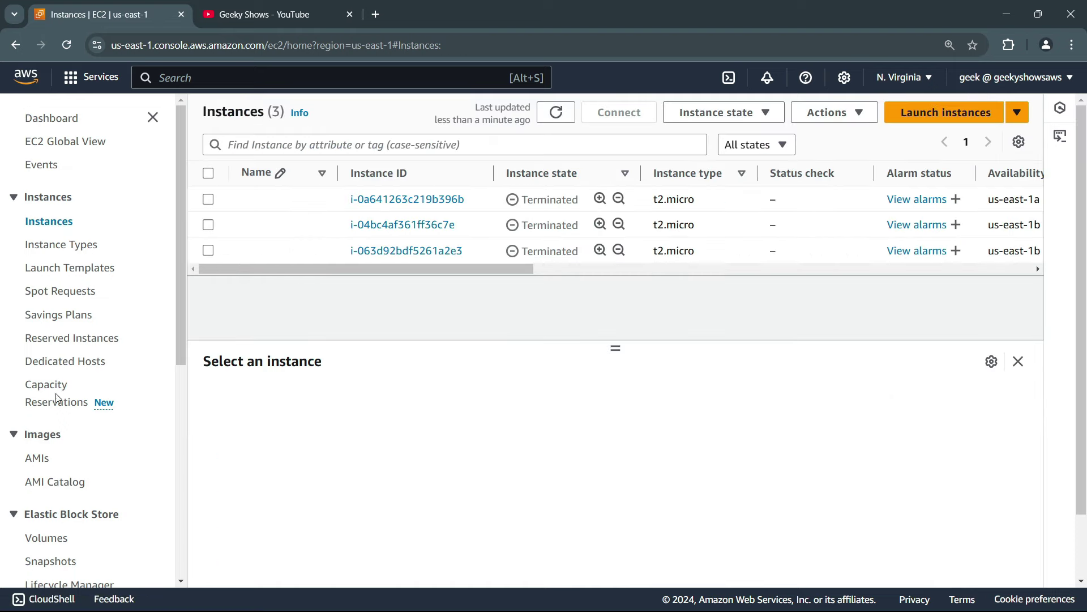
pyautogui.scroll(-5, 57, 396)
pyautogui.click(92, 494)
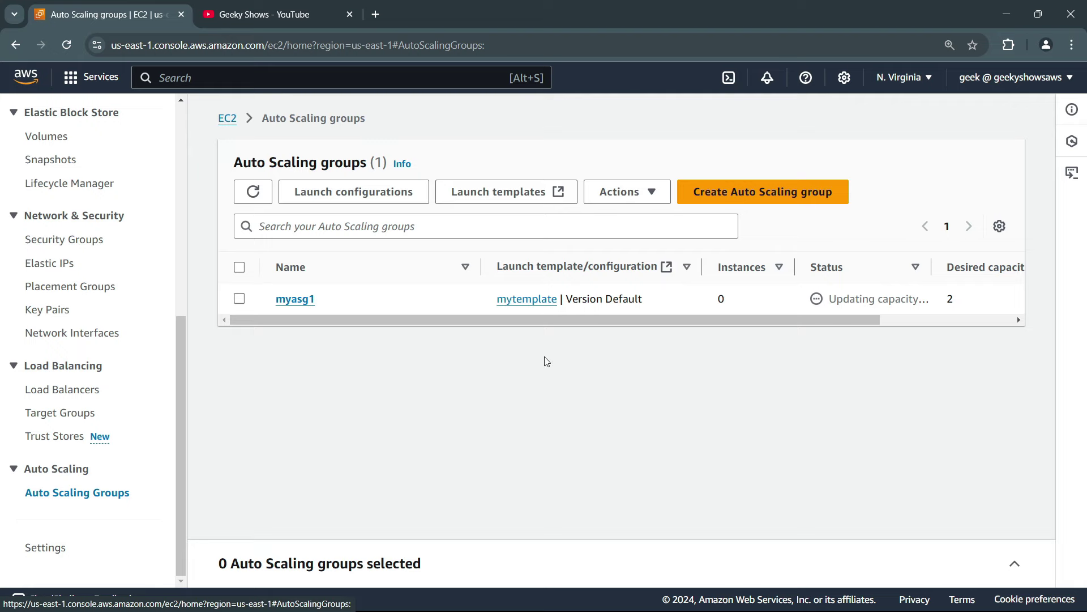
# Open myasg1 and examine its activity history for instance launches and the cause of the capacity change
pyautogui.click(304, 303)
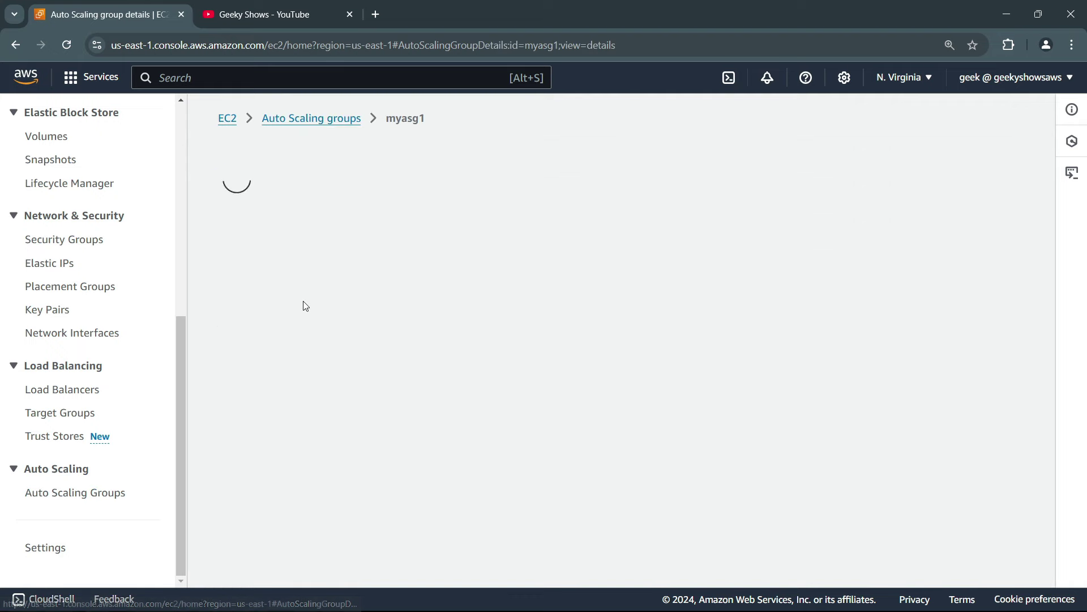
pyautogui.click(327, 211)
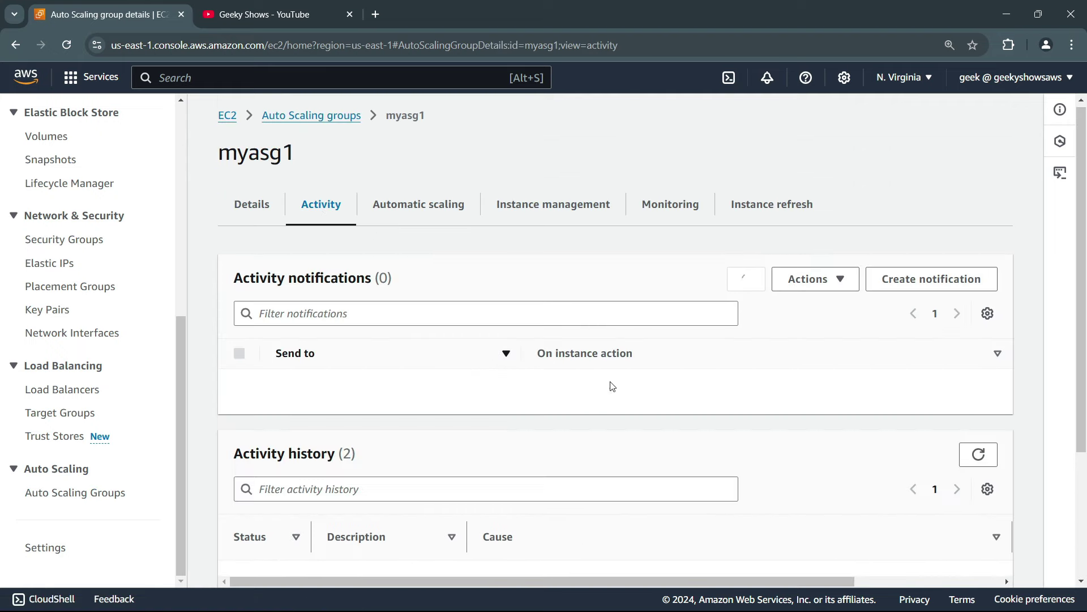
pyautogui.scroll(-3, 254, 415)
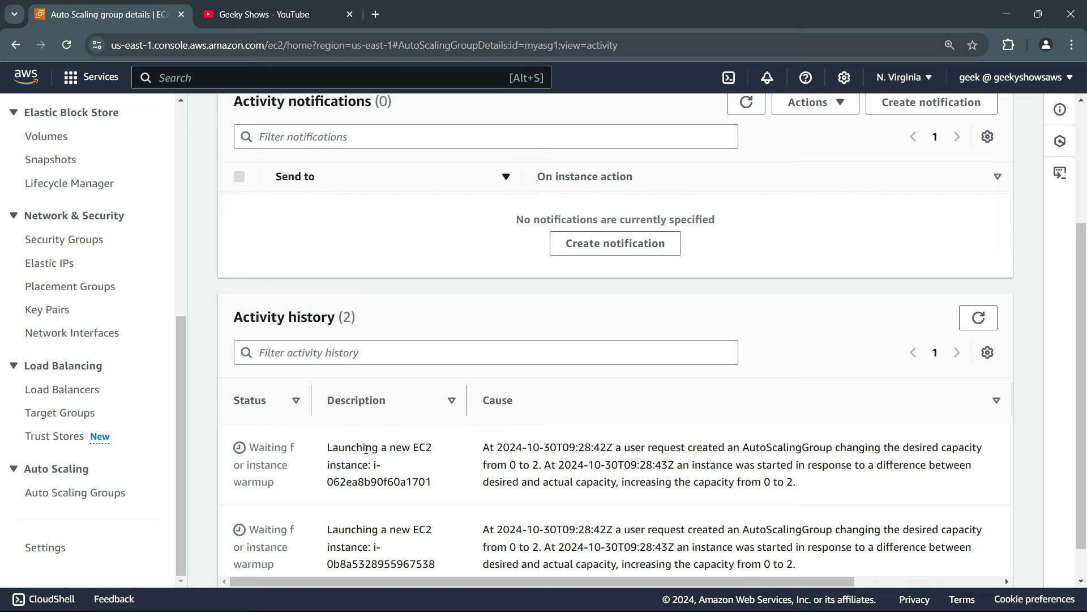
pyautogui.scroll(-1, 383, 515)
pyautogui.doubleClick(422, 407)
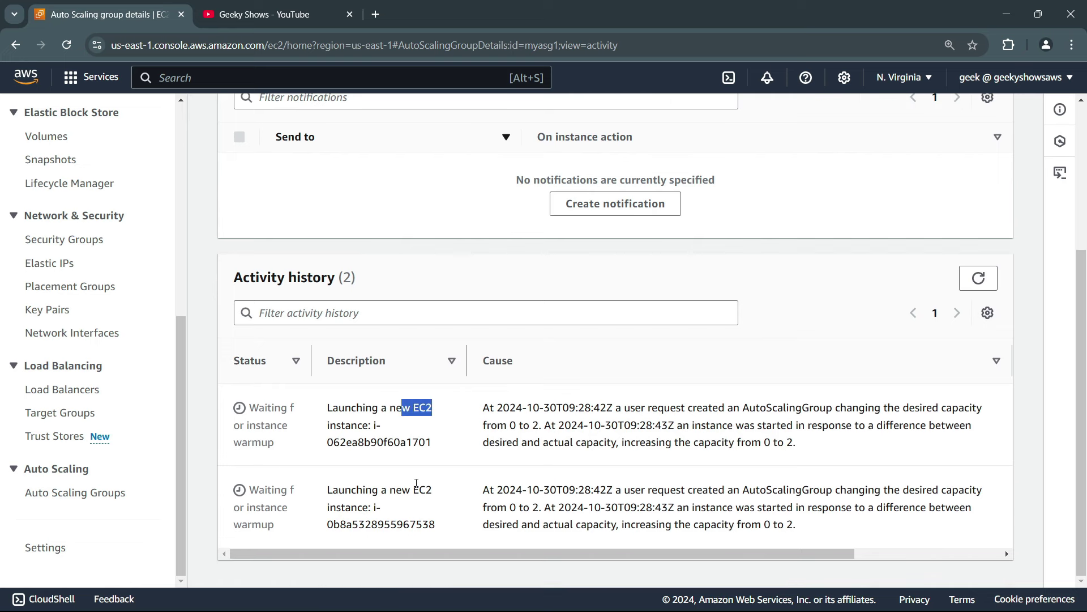
pyautogui.doubleClick(422, 489)
pyautogui.doubleClick(654, 507)
pyautogui.moveTo(761, 521); pyautogui.dragTo(812, 531)
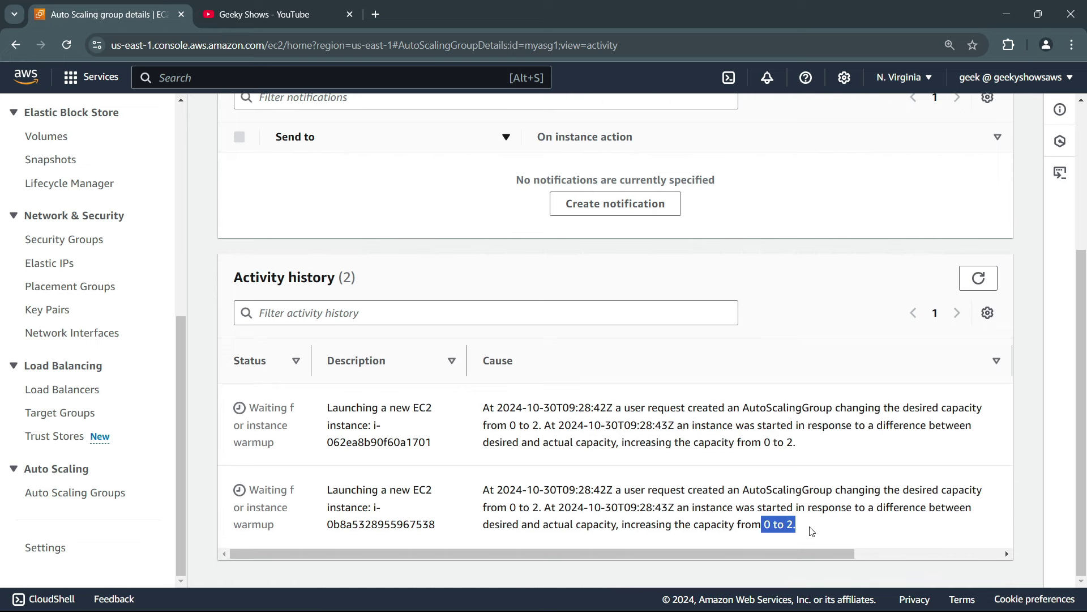
pyautogui.moveTo(762, 442); pyautogui.dragTo(838, 453)
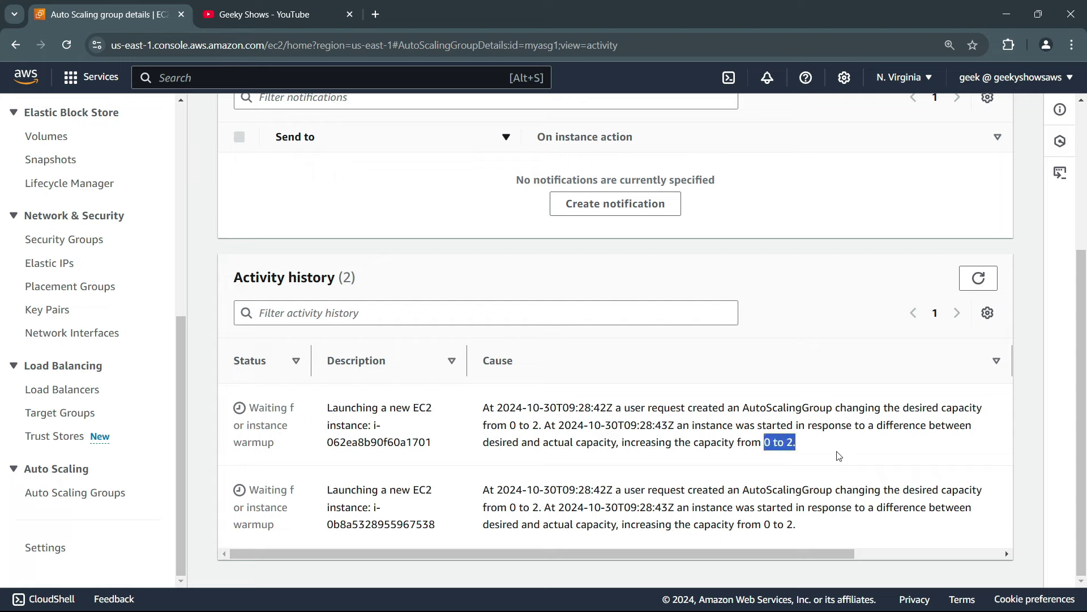
pyautogui.scroll(4, 420, 293)
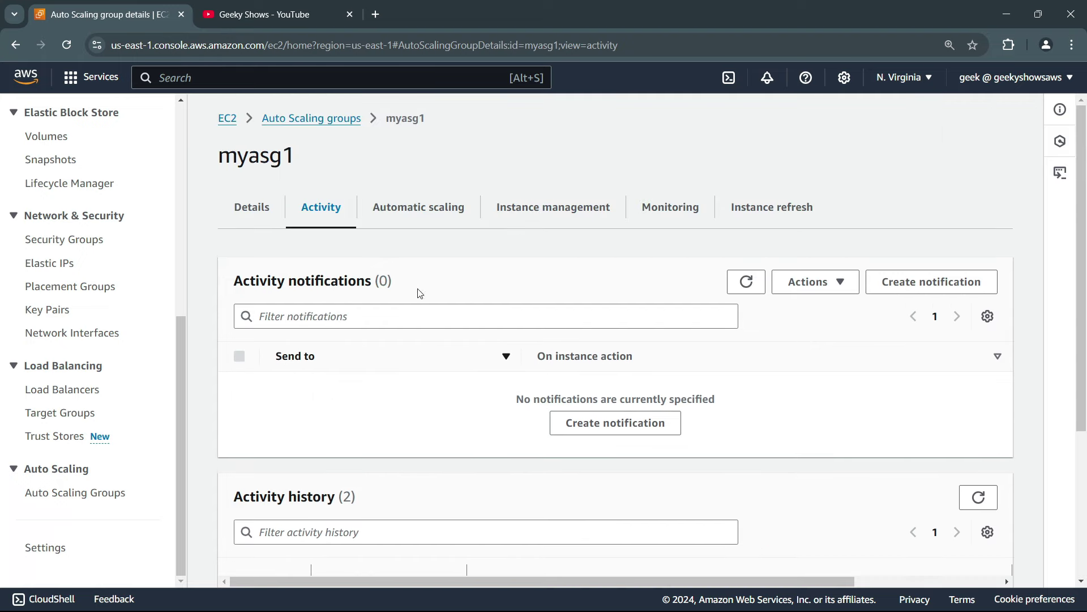
# Examine the details of myasg1, including its desired, minimum and maximum capacity, launch template and network
pyautogui.click(413, 210)
pyautogui.click(266, 213)
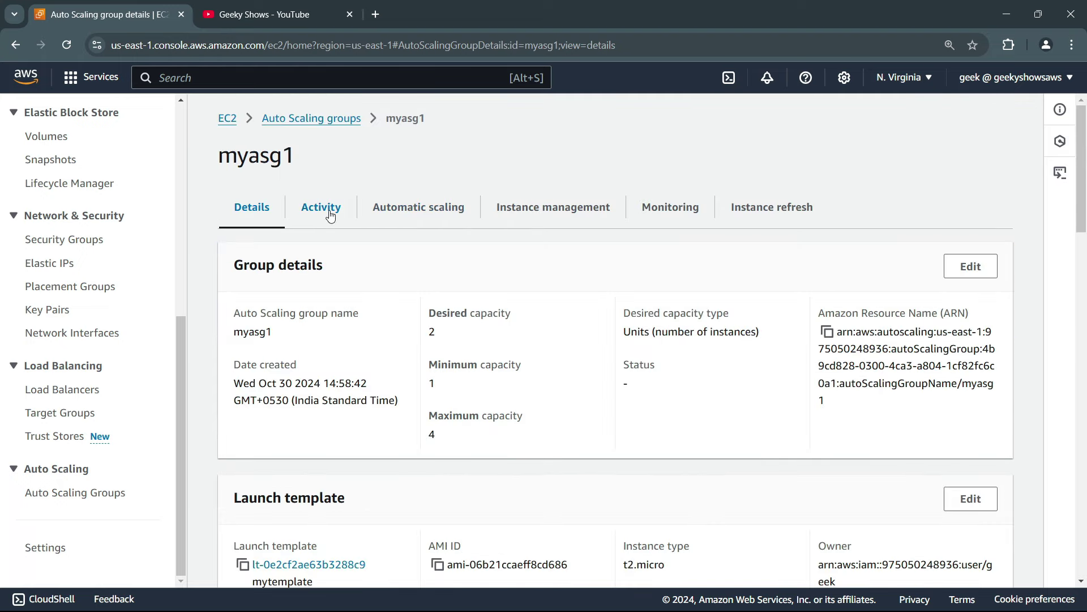
pyautogui.click(319, 207)
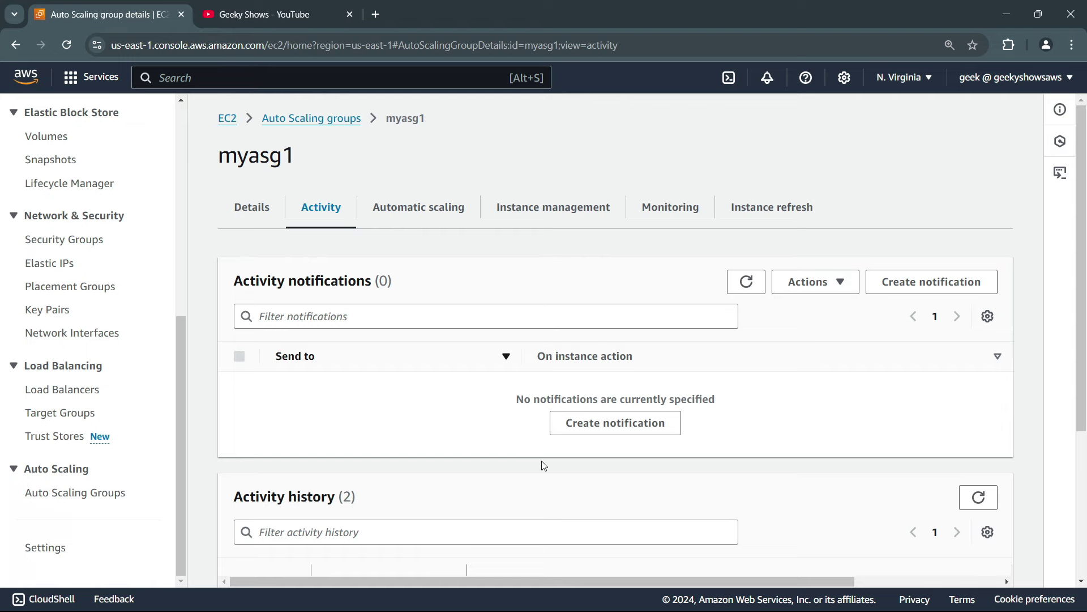
pyautogui.click(253, 212)
pyautogui.scroll(-1, 250, 145)
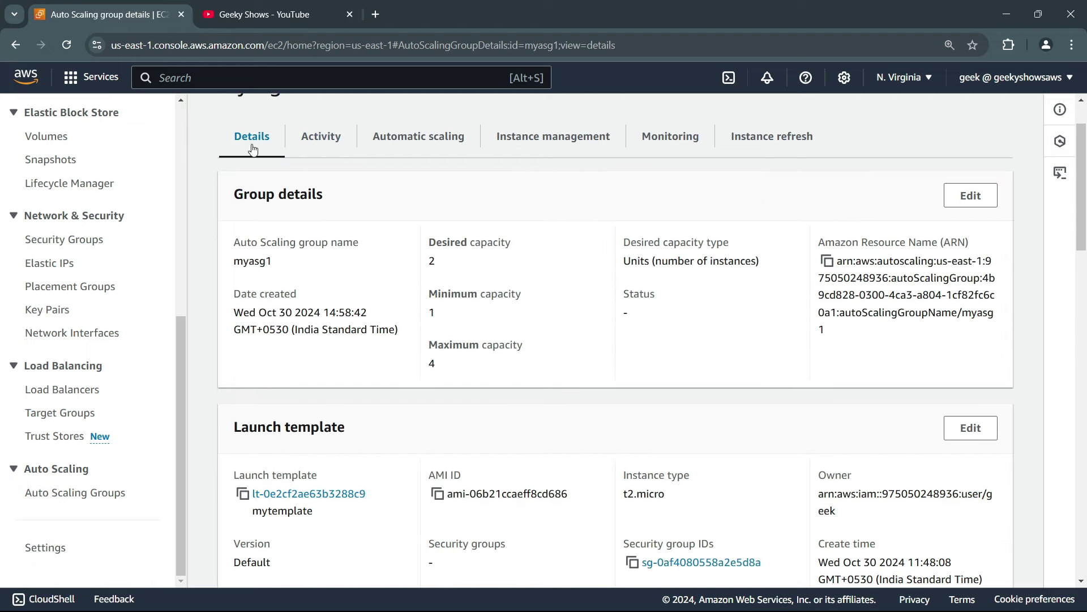
pyautogui.scroll(1, 369, 270)
pyautogui.moveTo(428, 312); pyautogui.dragTo(496, 443)
pyautogui.click(496, 443)
pyautogui.scroll(-6, 496, 445)
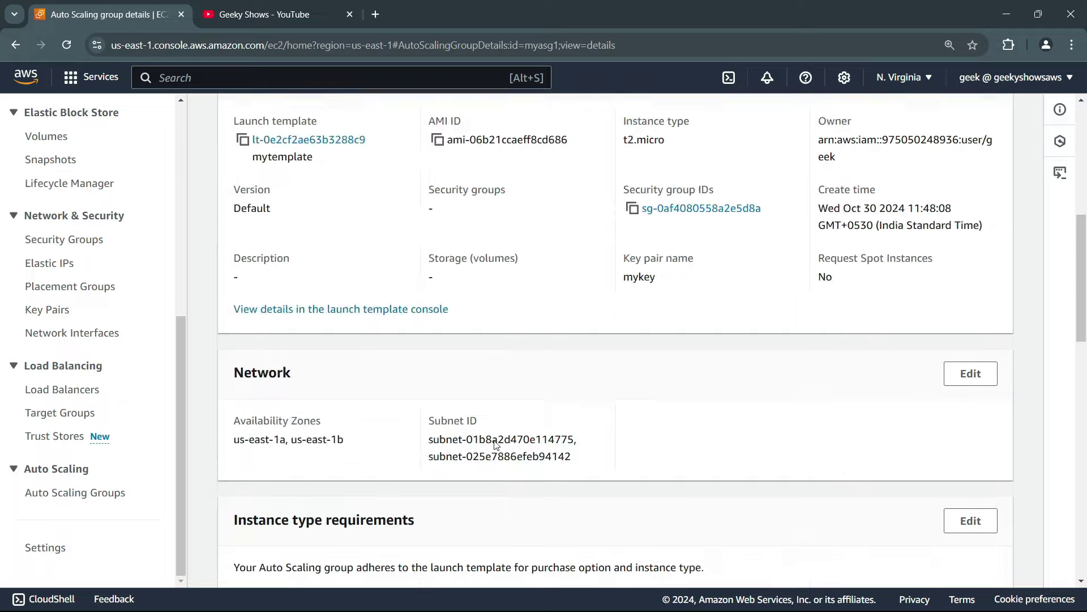
pyautogui.scroll(6, 496, 444)
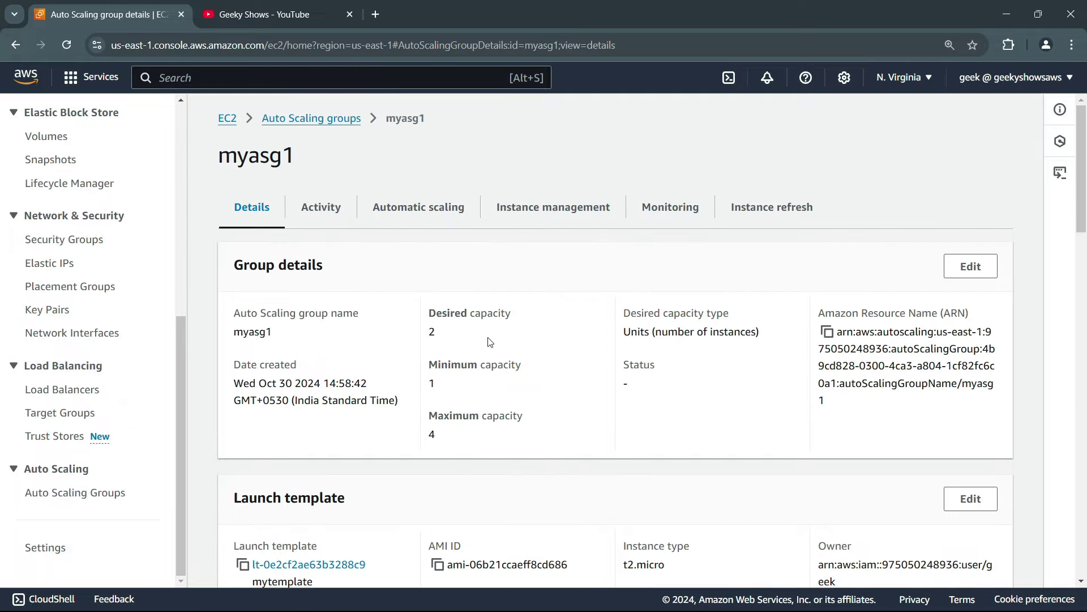
pyautogui.moveTo(426, 313); pyautogui.dragTo(430, 365)
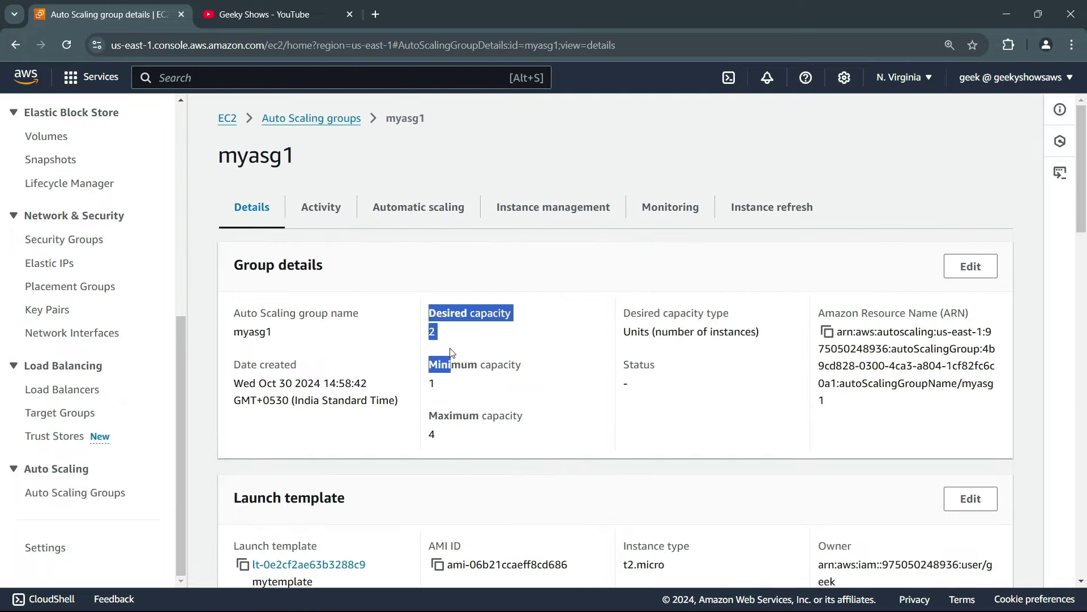
pyautogui.click(499, 350)
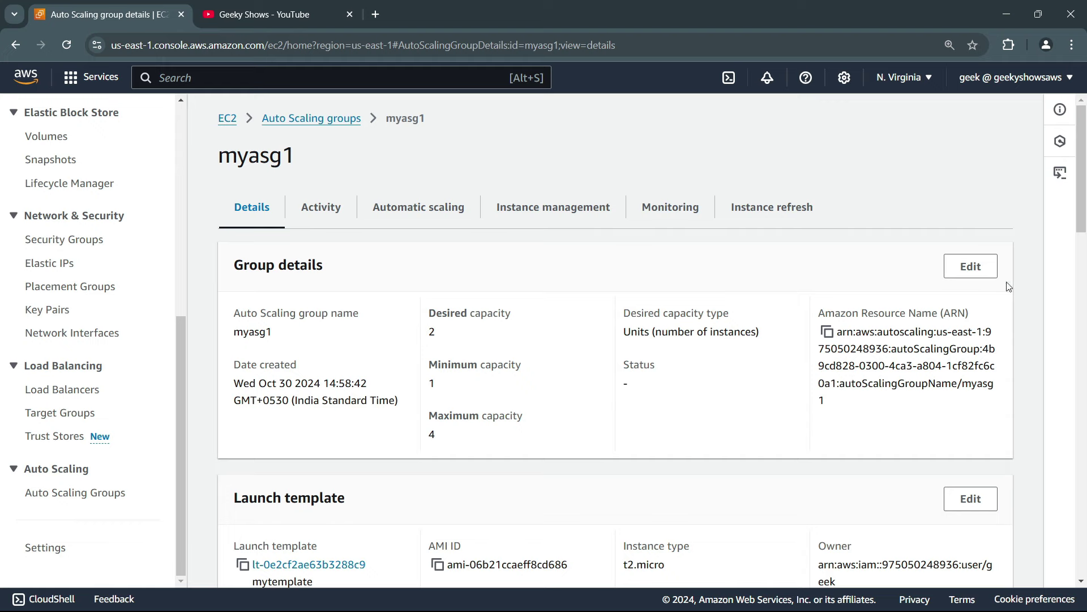
# Inspect the editable group size settings of myasg1, close them without updating, and look over the remaining group details
pyautogui.click(977, 273)
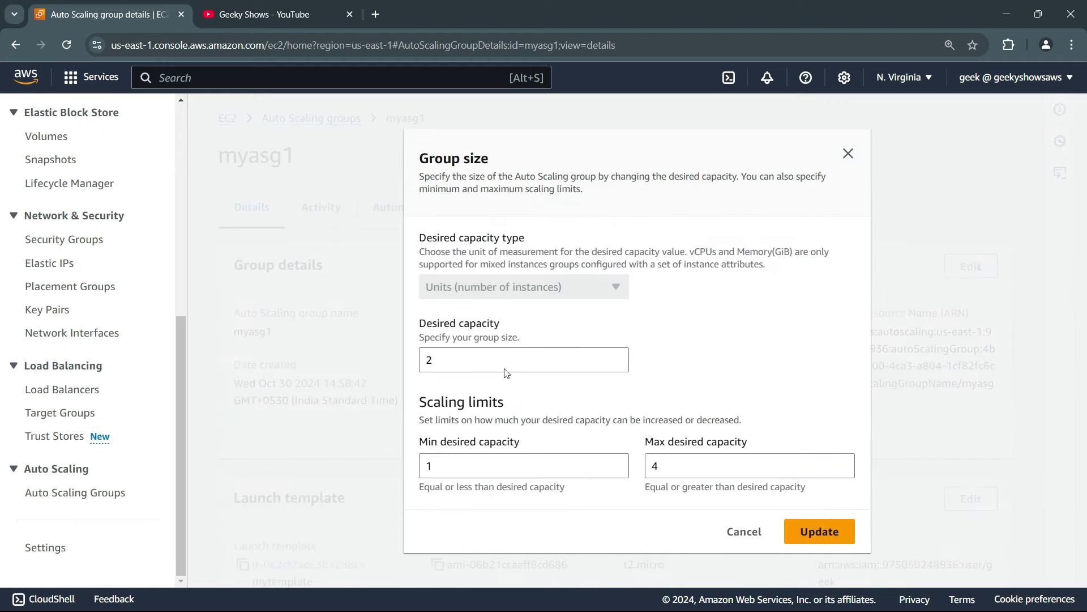
pyautogui.moveTo(493, 359); pyautogui.dragTo(400, 366)
pyautogui.click(461, 361)
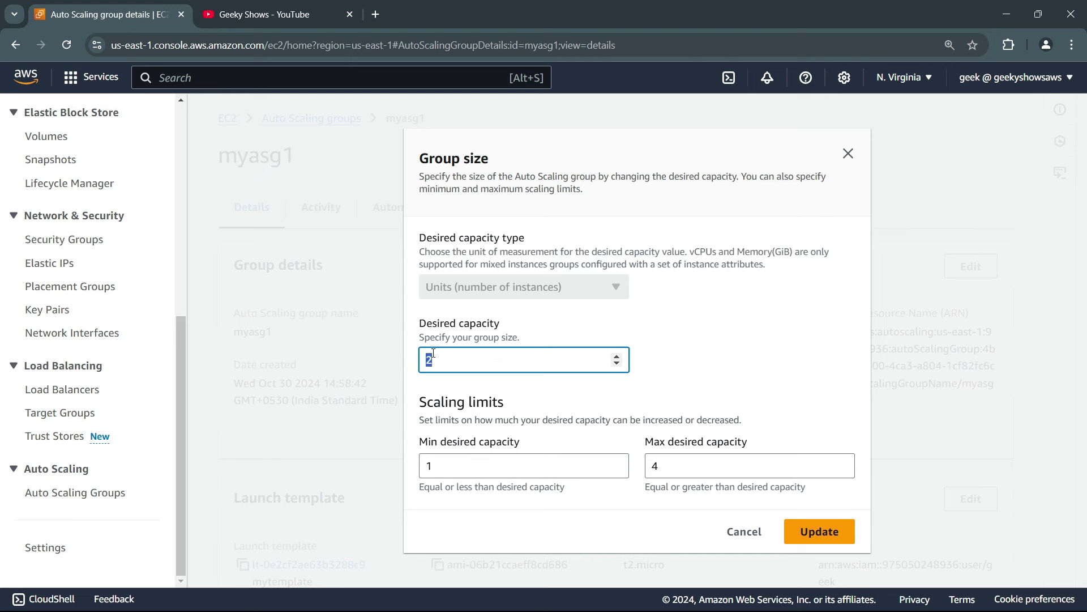
pyautogui.click(729, 532)
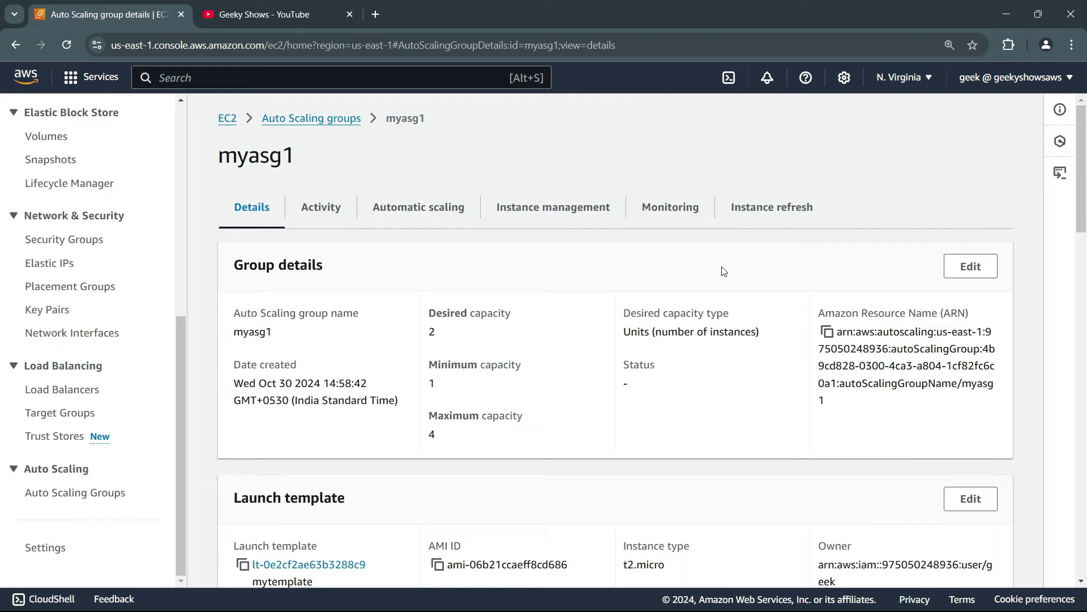
pyautogui.scroll(-15, 698, 327)
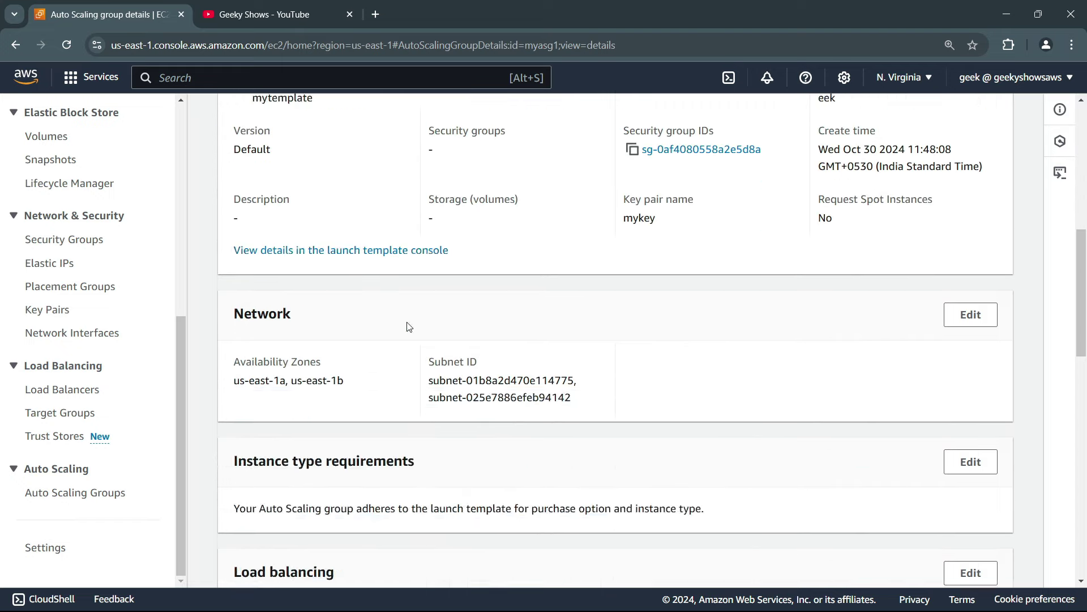
pyautogui.scroll(15, 546, 317)
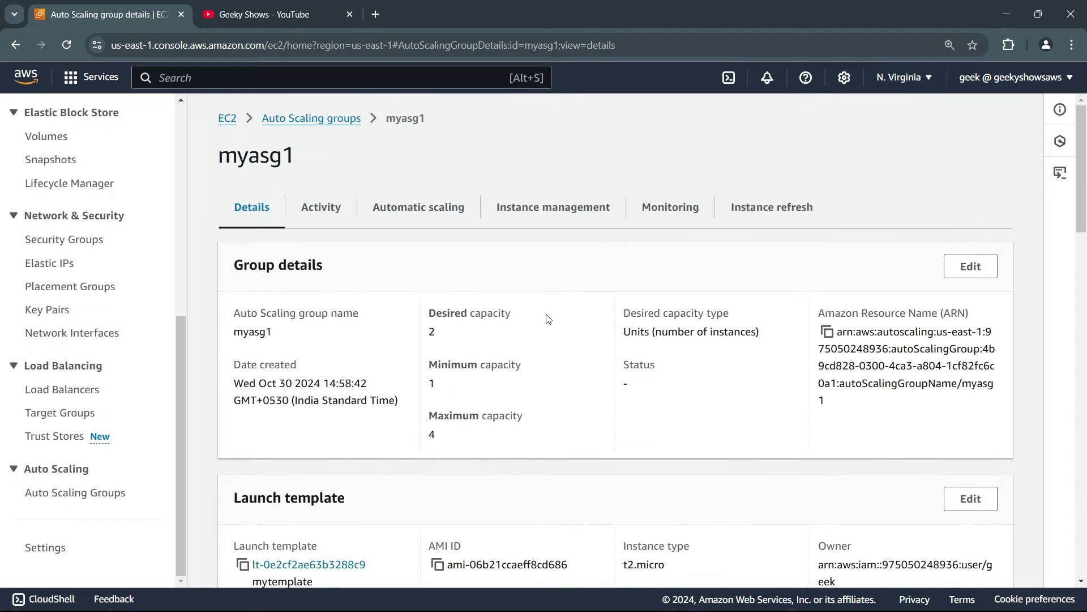
# Reopen myasg1 from the Auto Scaling groups list and check its activity history again
pyautogui.click(97, 494)
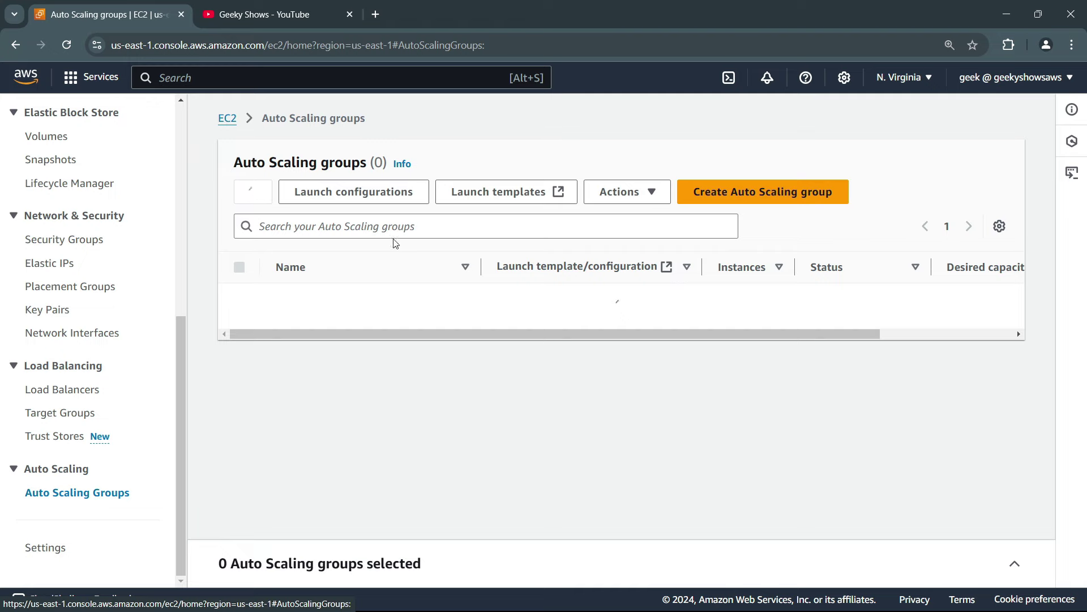
pyautogui.click(297, 298)
pyautogui.click(321, 211)
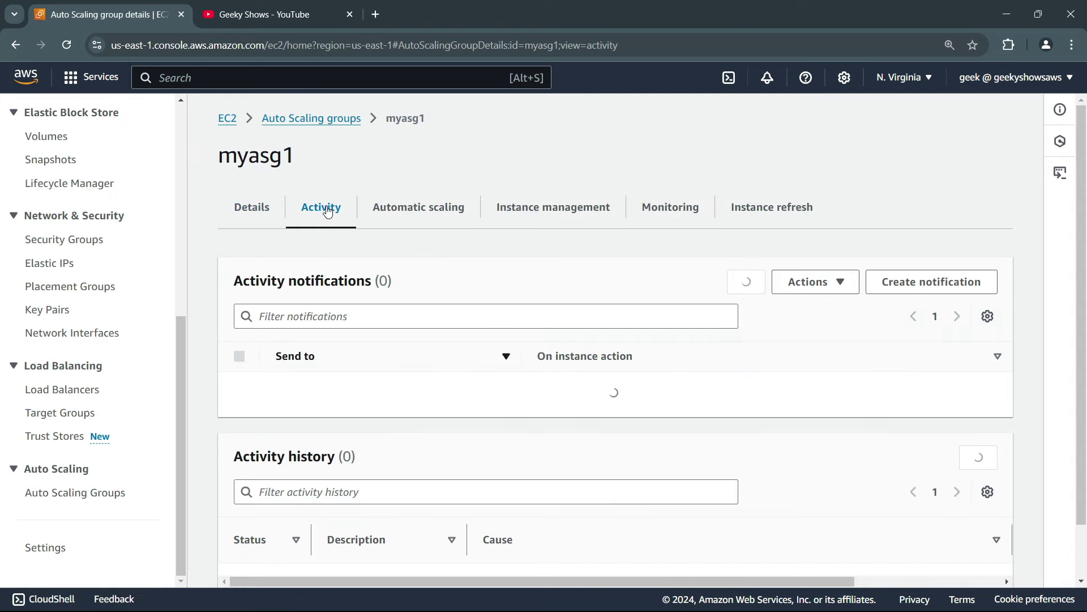
pyautogui.scroll(-3, 645, 436)
pyautogui.scroll(3, 565, 444)
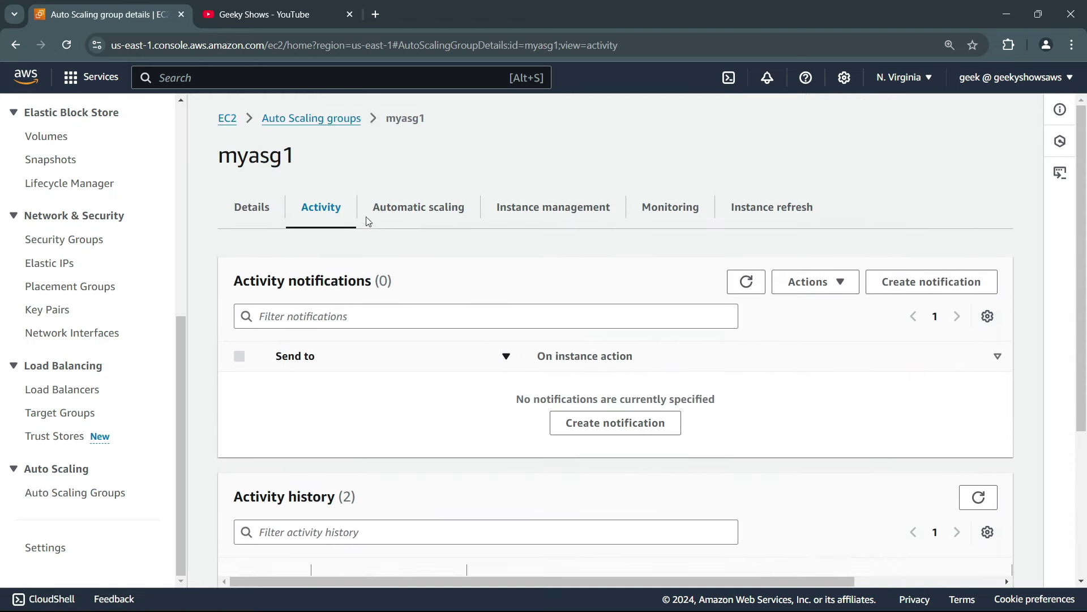
# Check the lifecycle and health of the instances in myasg1 and view its EC2 CloudWatch monitoring
pyautogui.click(553, 215)
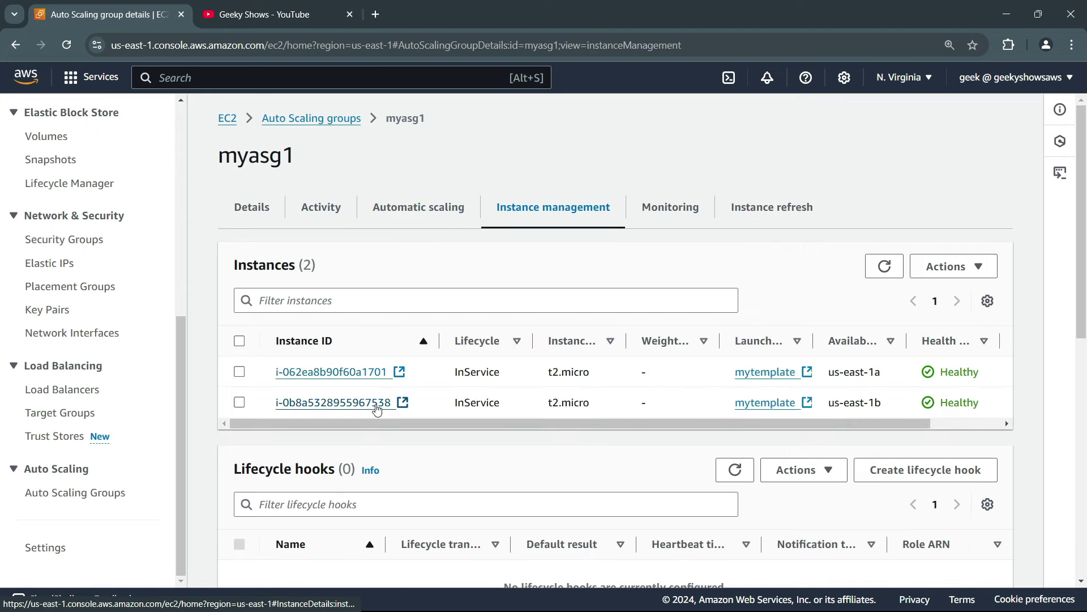
pyautogui.click(688, 216)
pyautogui.click(367, 337)
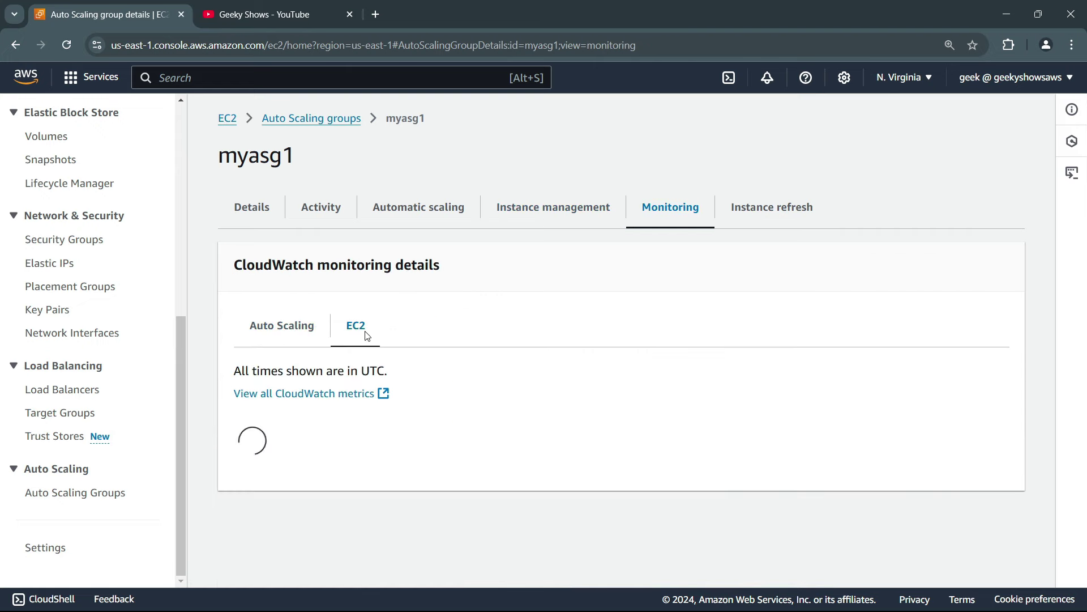
pyautogui.click(527, 222)
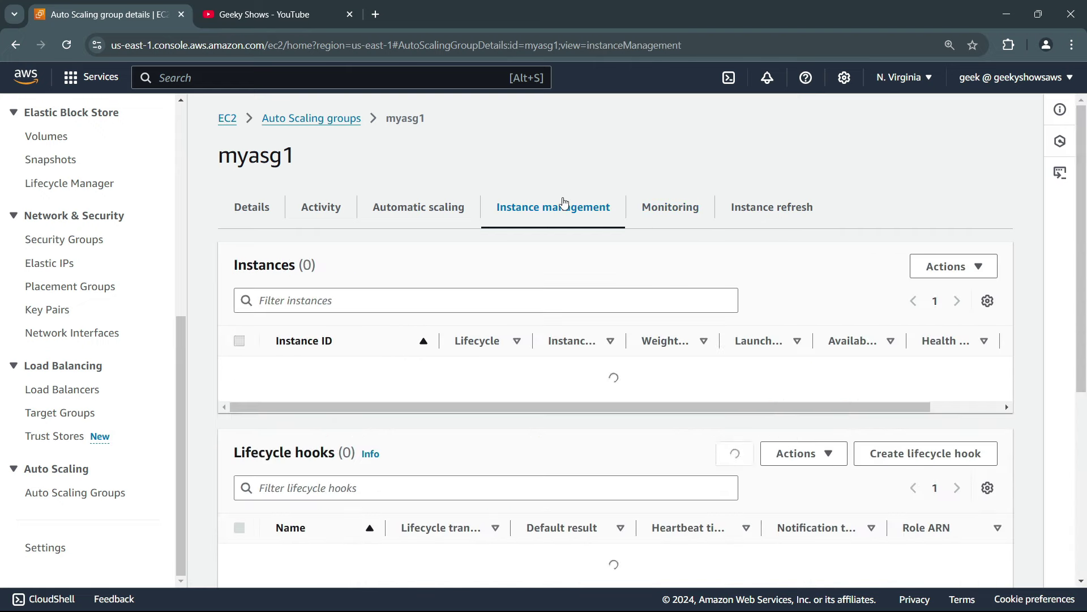
pyautogui.scroll(5, 71, 236)
pyautogui.scroll(2, 71, 237)
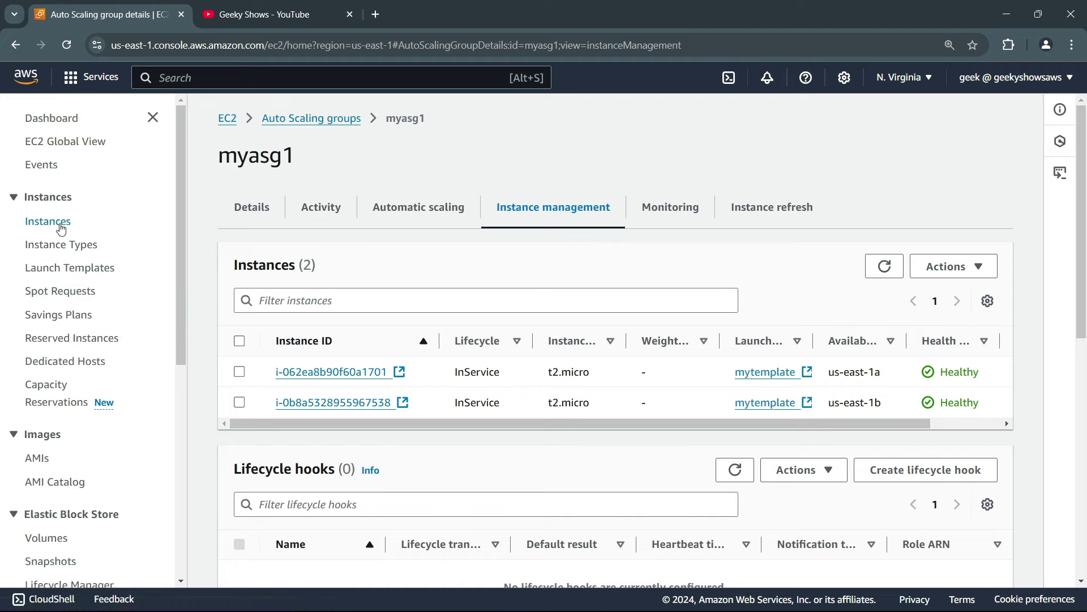
# Refresh the EC2 instances list and filter it to show only running instances
pyautogui.click(58, 224)
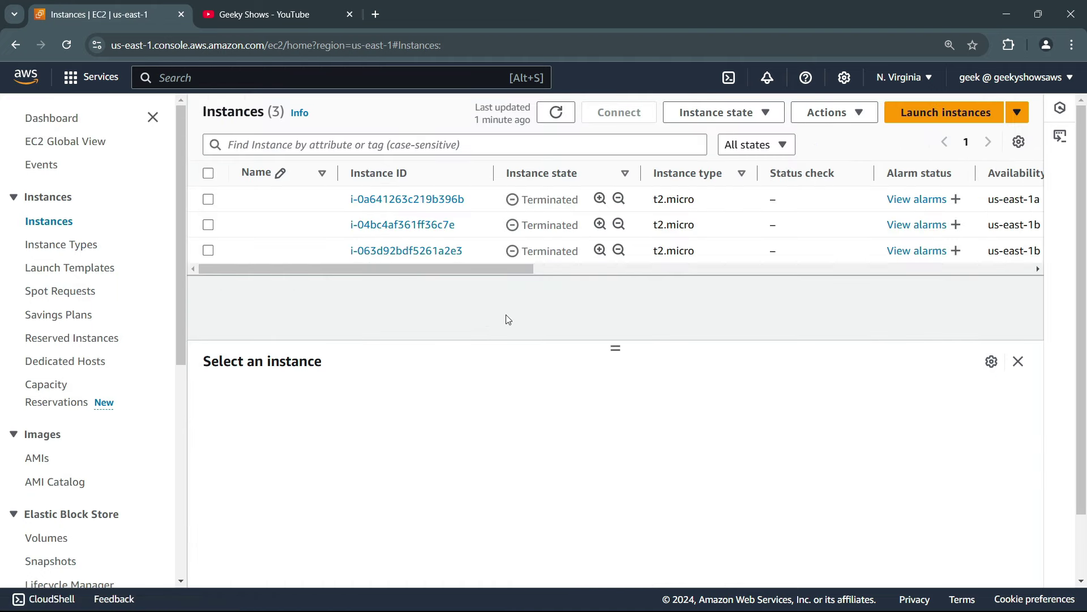
pyautogui.press('F5')
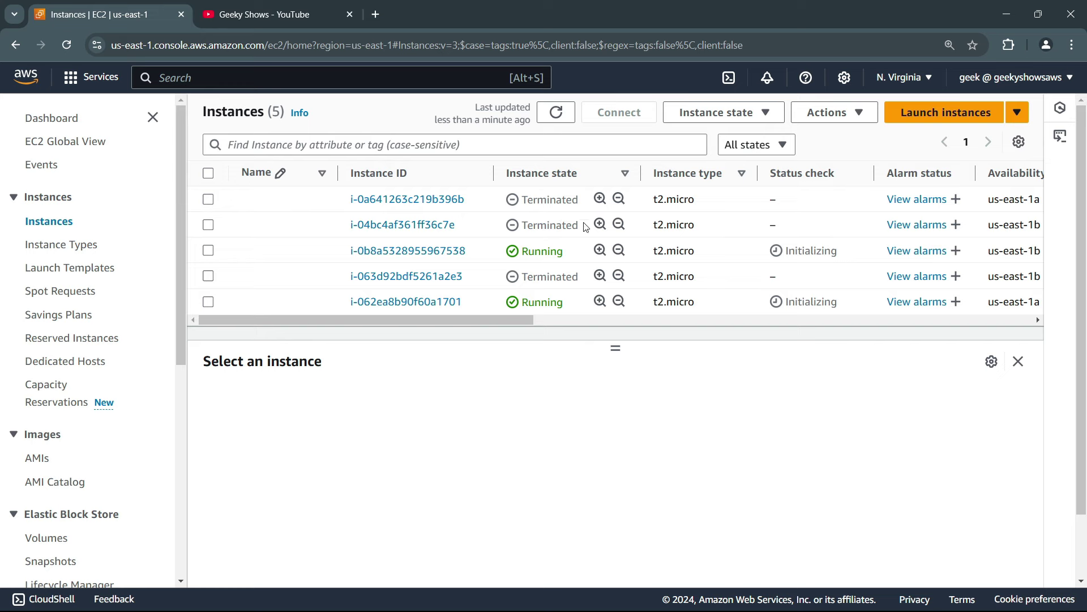
pyautogui.click(333, 167)
pyautogui.click(756, 144)
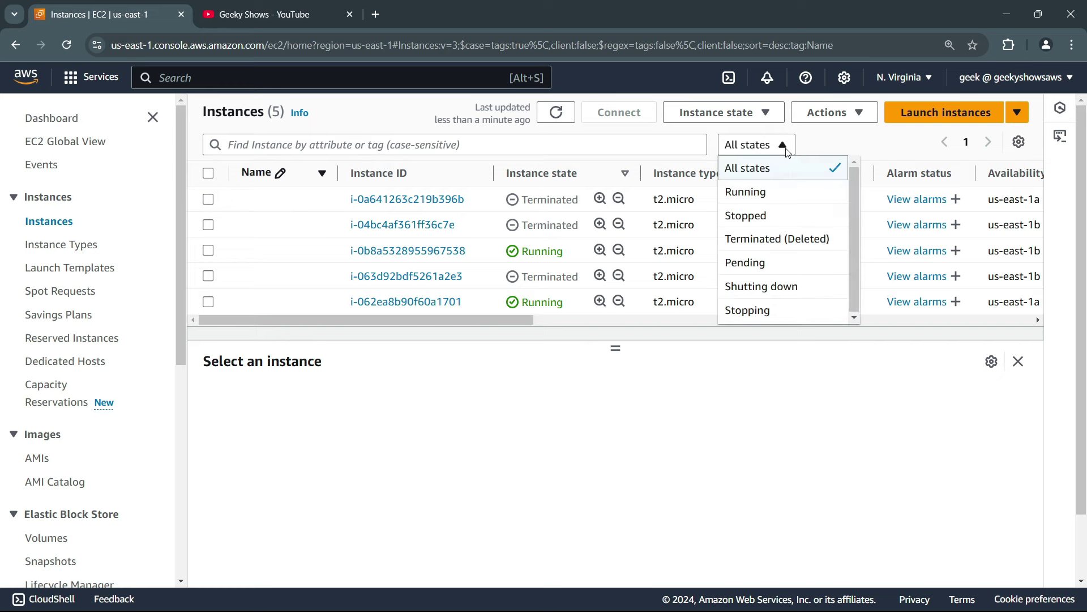
pyautogui.click(745, 193)
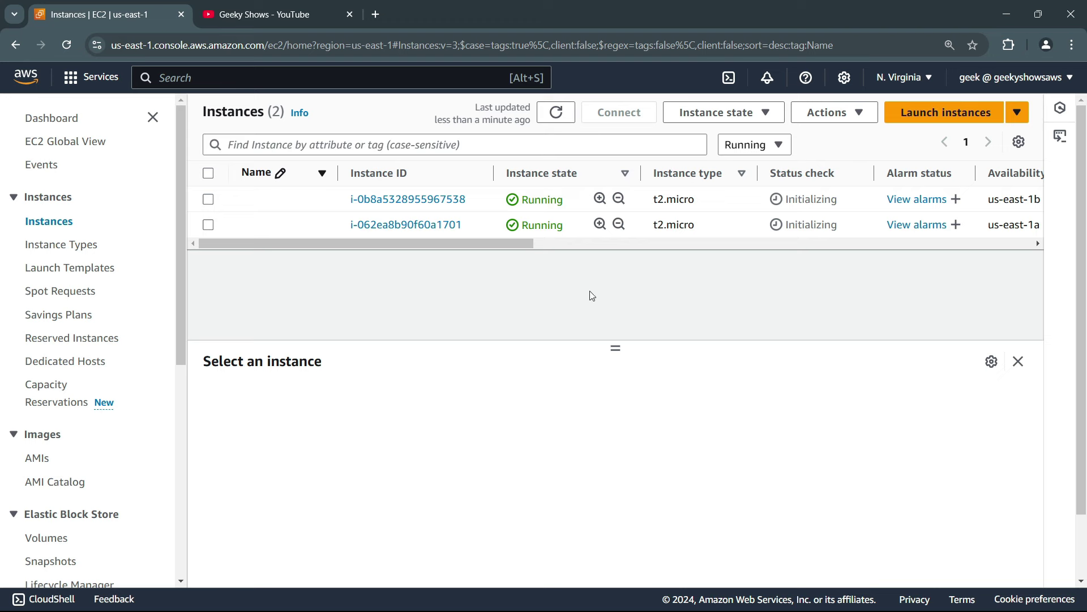
# Copy the public IPv4 address of instance i-062ea8b90f60a1701 and load it in a new browser tab to check its web page
pyautogui.click(418, 225)
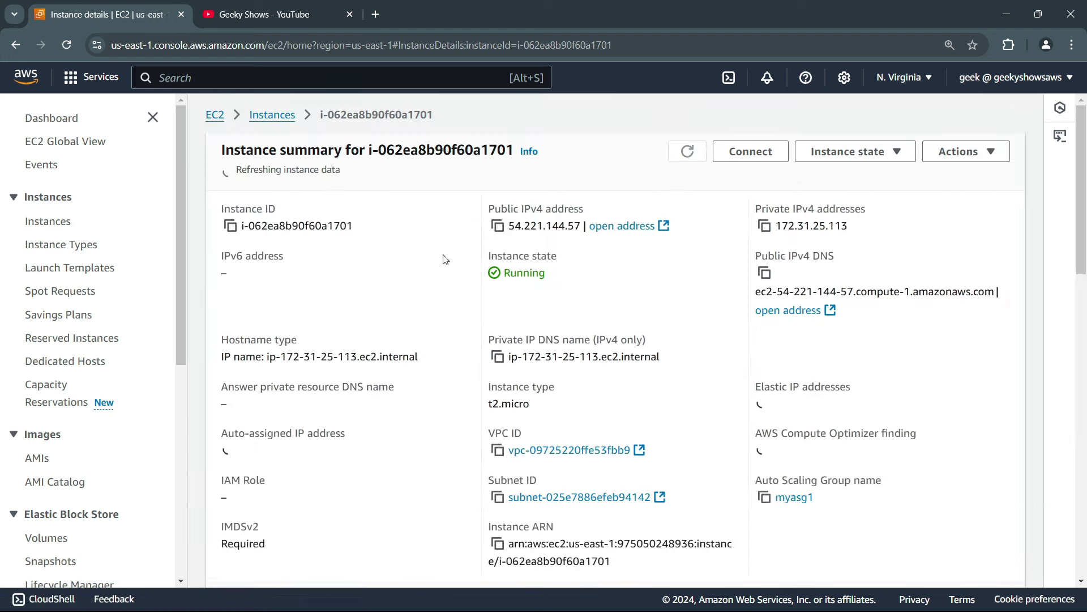
pyautogui.click(498, 221)
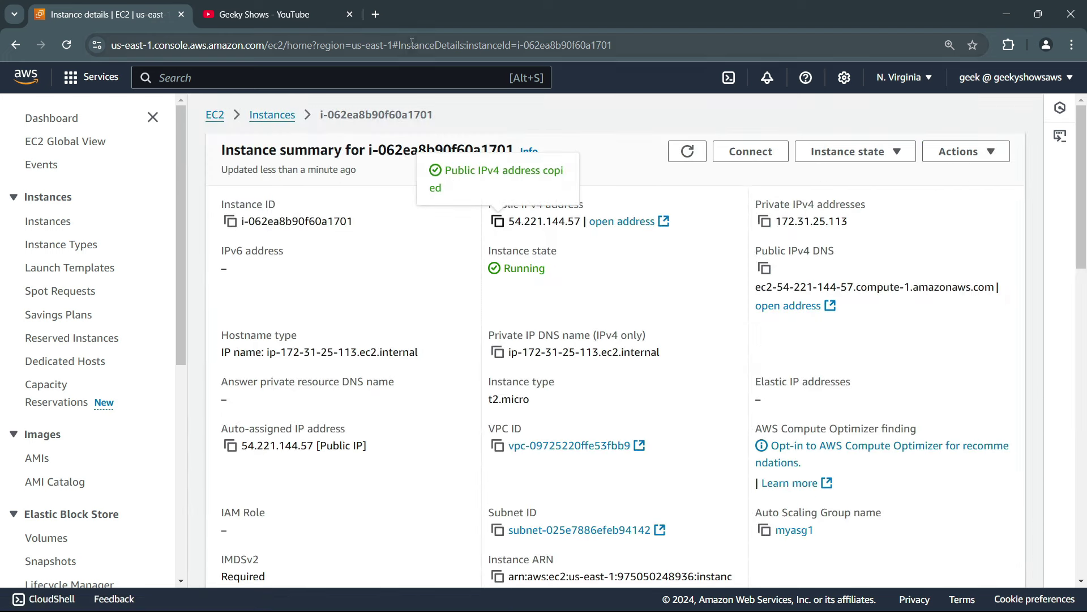
pyautogui.click(375, 14)
pyautogui.rightClick(398, 46)
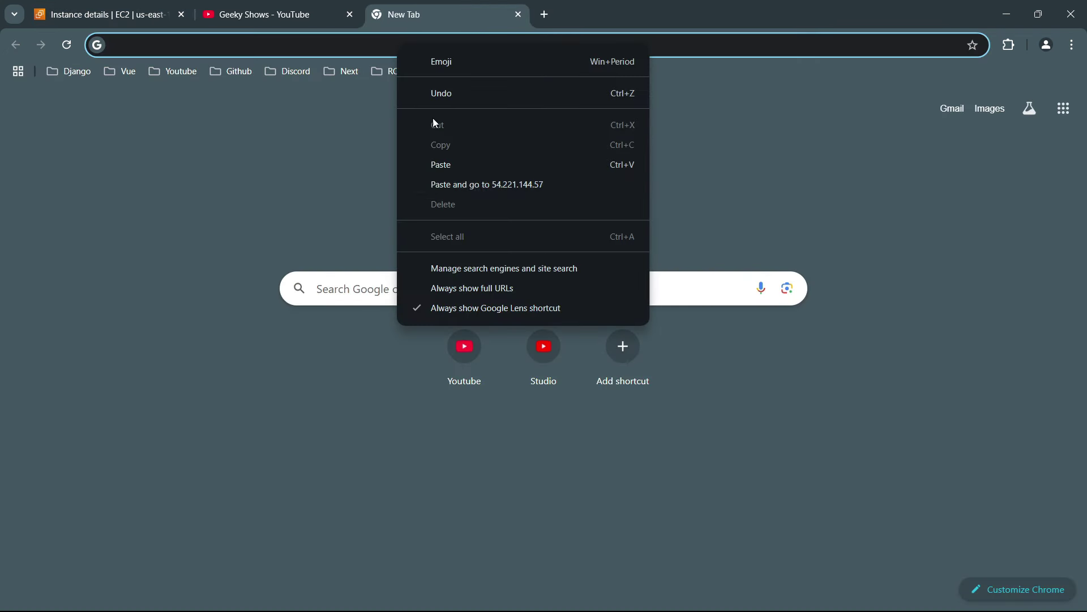
pyautogui.click(500, 185)
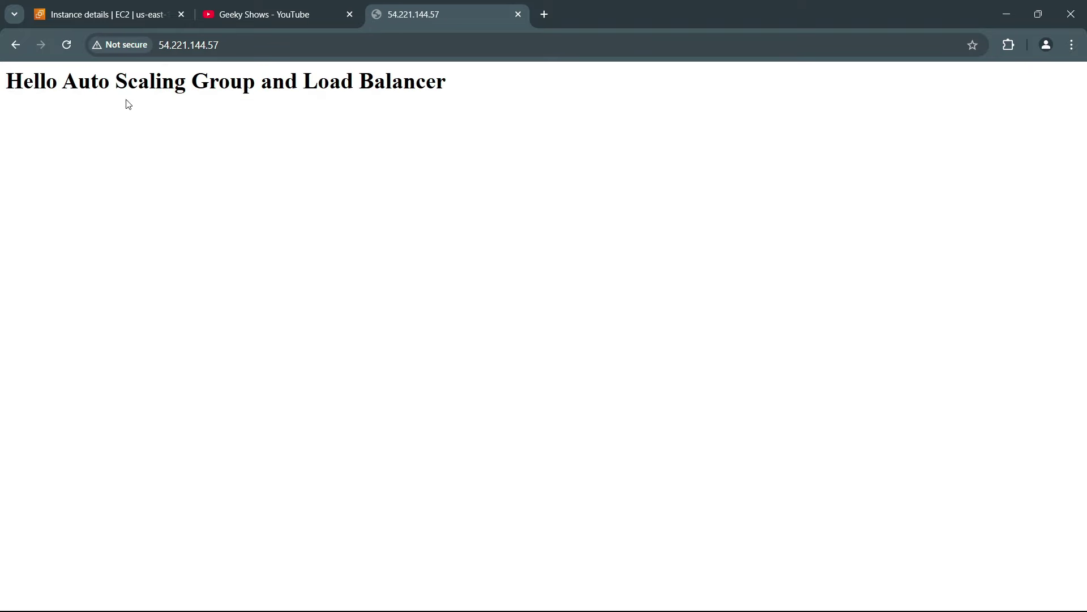
pyautogui.moveTo(112, 102); pyautogui.dragTo(390, 101)
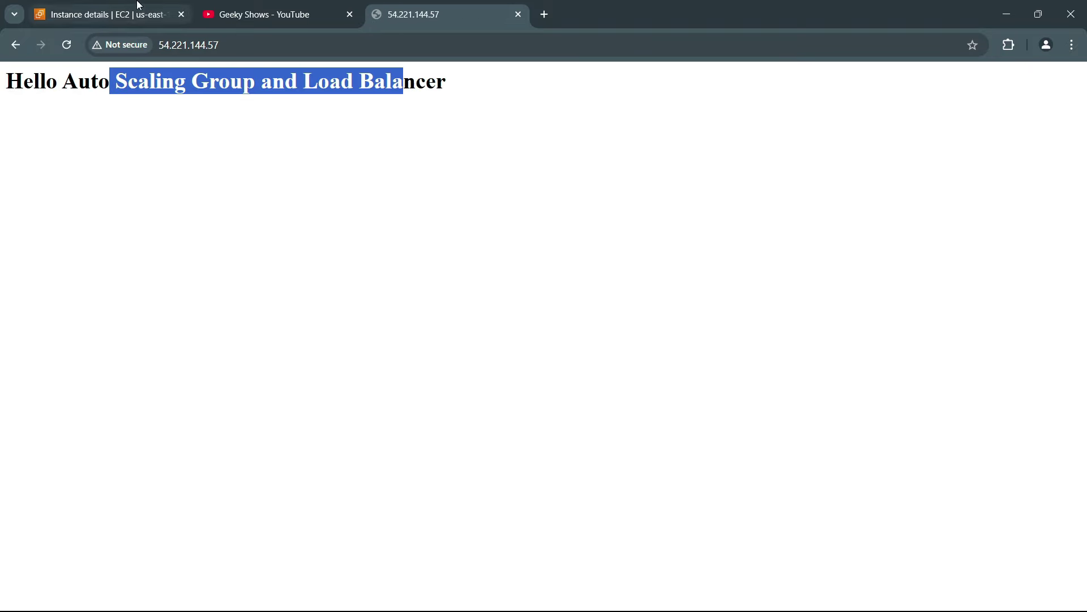
# Close the instance's web page and return to the EC2 instances list, filtered to running instances
pyautogui.click(135, 8)
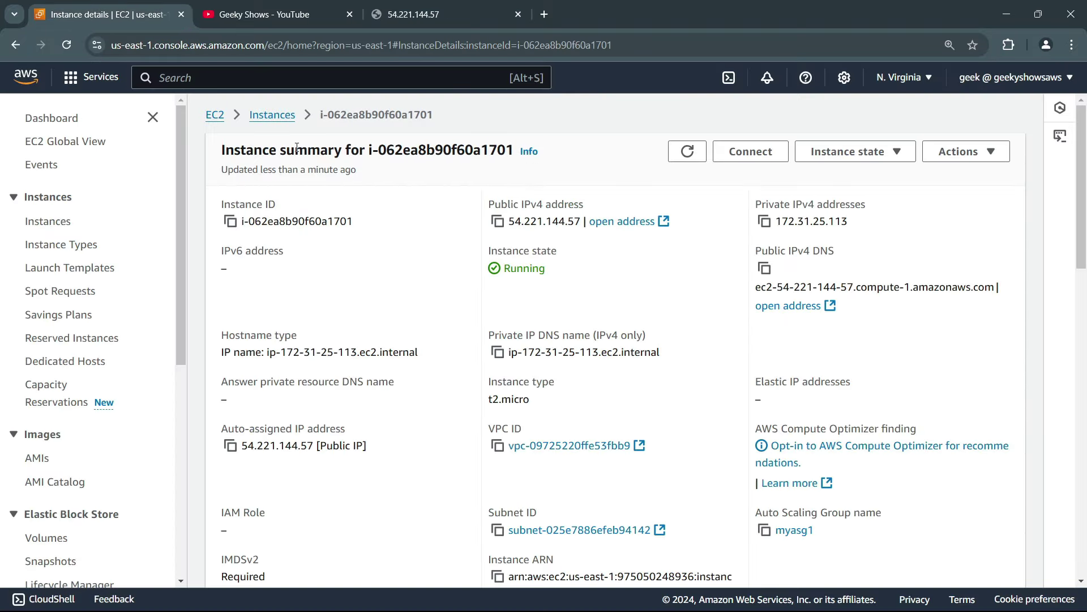
pyautogui.click(272, 115)
pyautogui.click(397, 15)
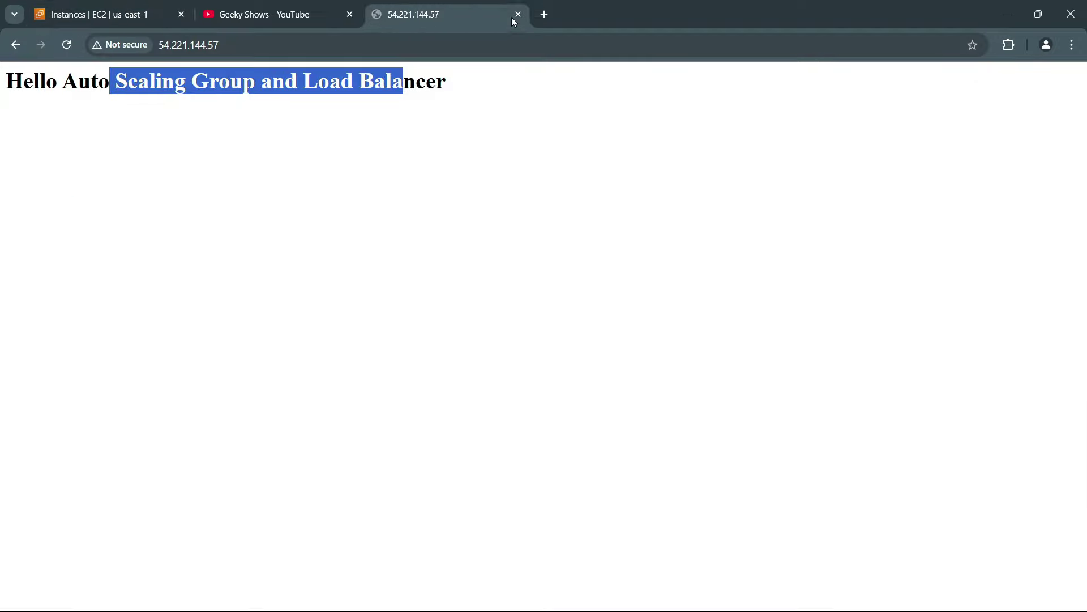
pyautogui.click(518, 14)
pyautogui.click(170, 12)
pyautogui.click(756, 144)
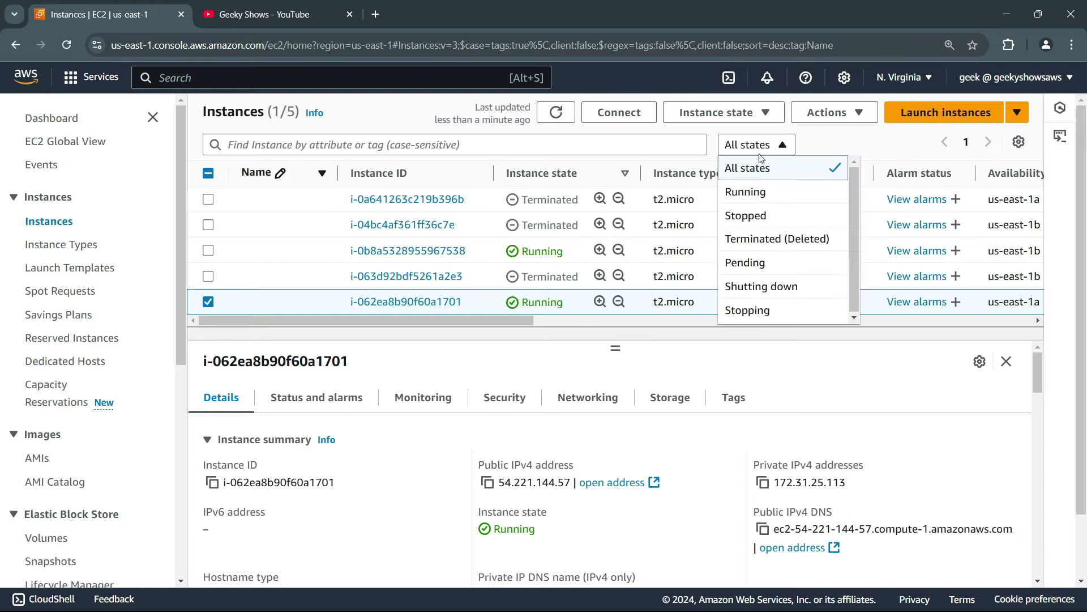
pyautogui.click(760, 194)
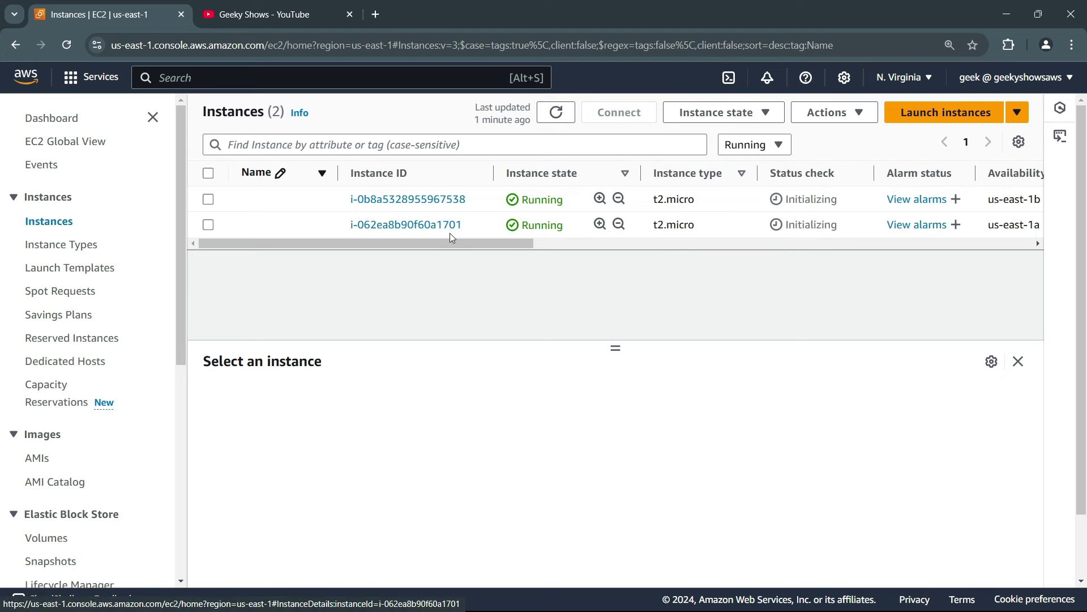
# Check the desired, minimum and maximum capacity of myasg1 in the Auto Scaling groups list and open its automatic scaling settings
pyautogui.scroll(-6, 92, 321)
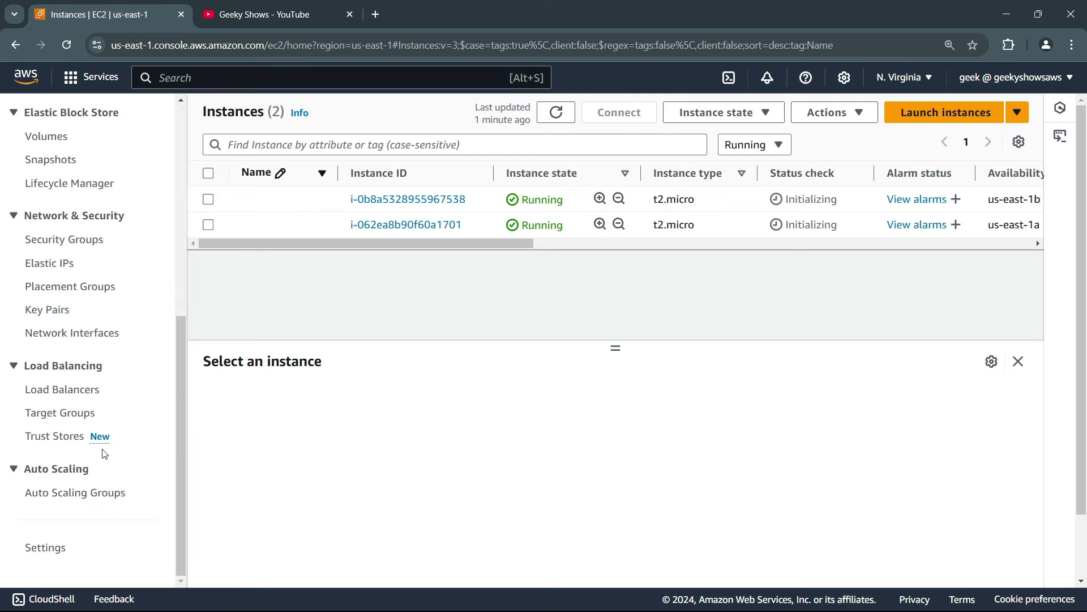
pyautogui.click(102, 494)
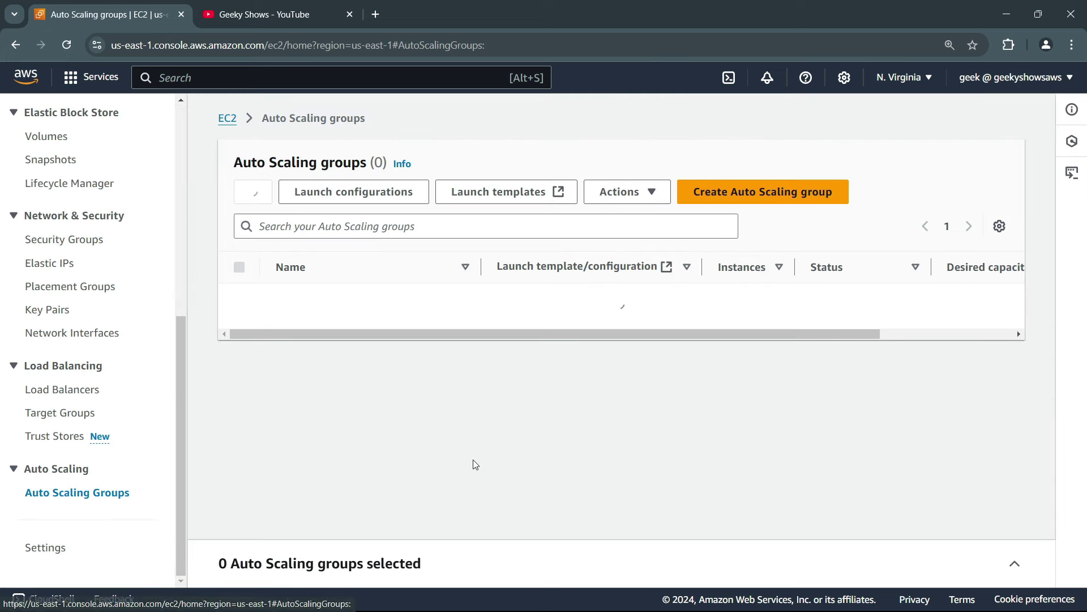
pyautogui.hscroll(3, 811, 274)
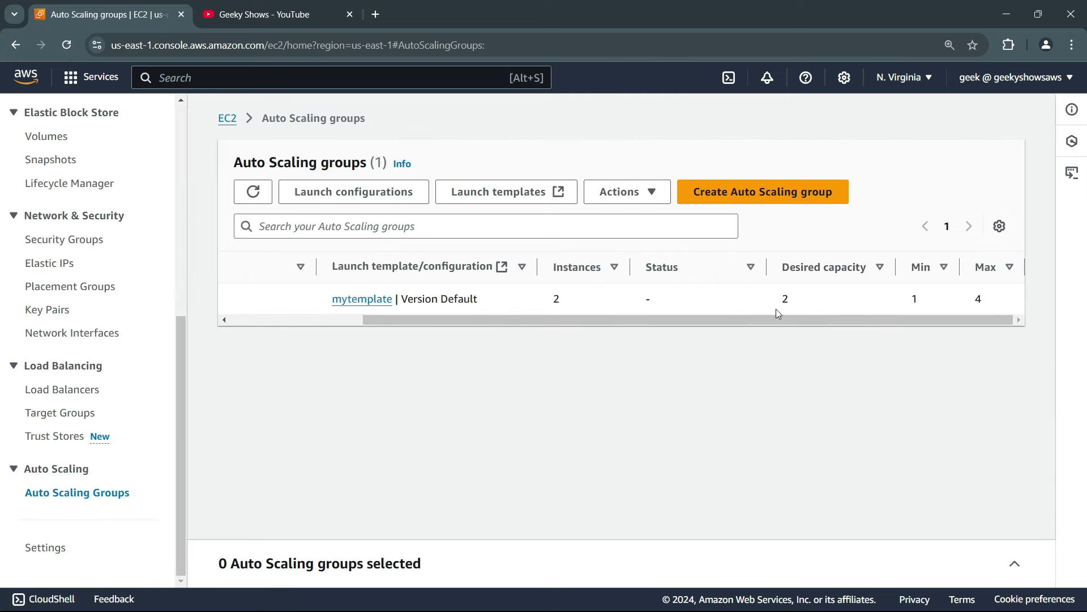
pyautogui.moveTo(844, 319); pyautogui.dragTo(349, 288)
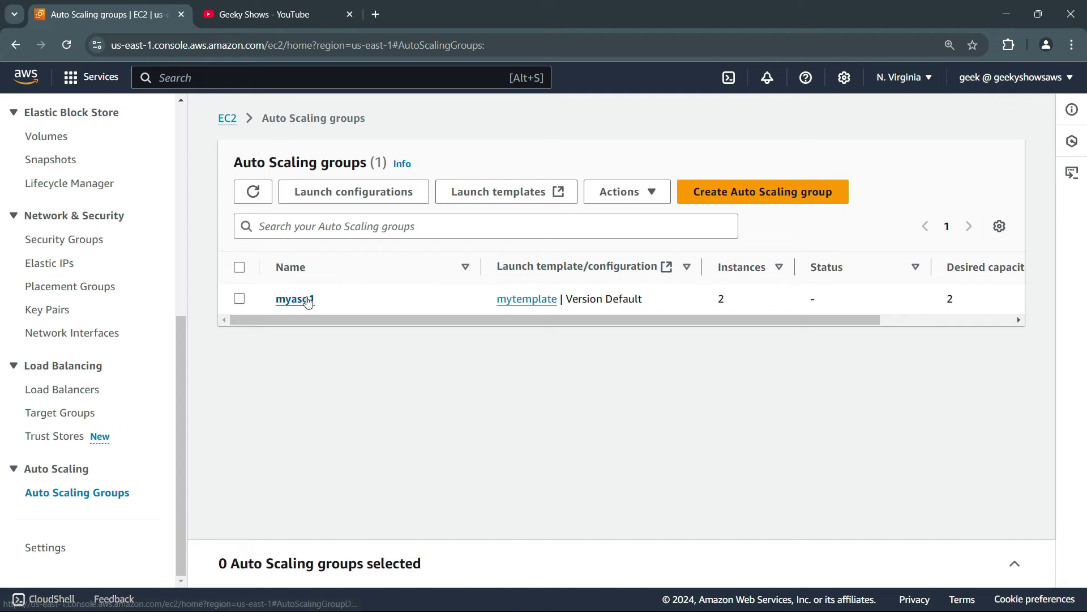
pyautogui.click(306, 299)
pyautogui.click(426, 217)
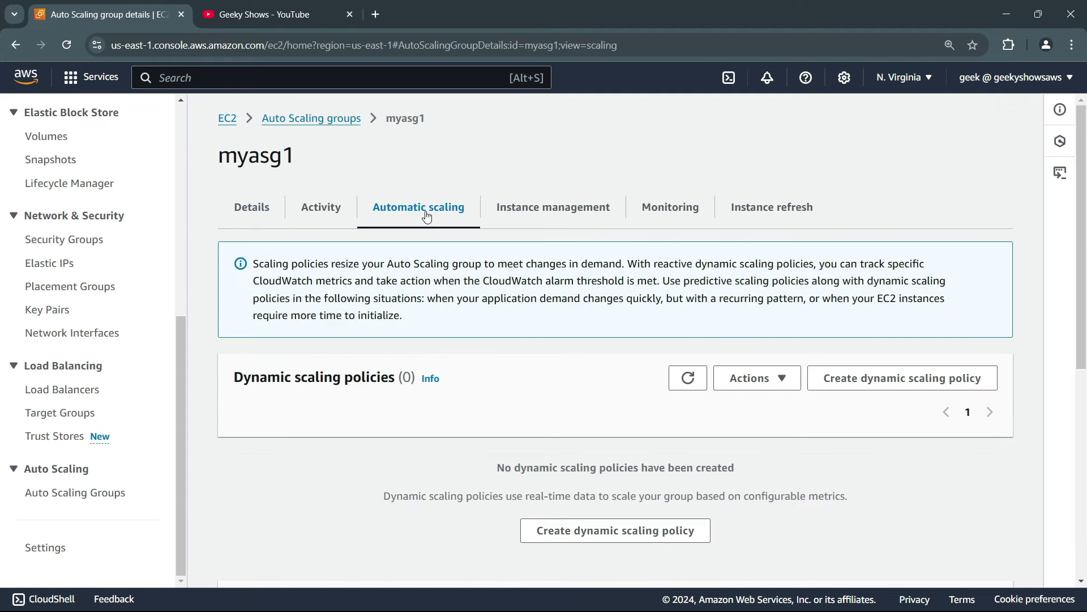
pyautogui.click(903, 385)
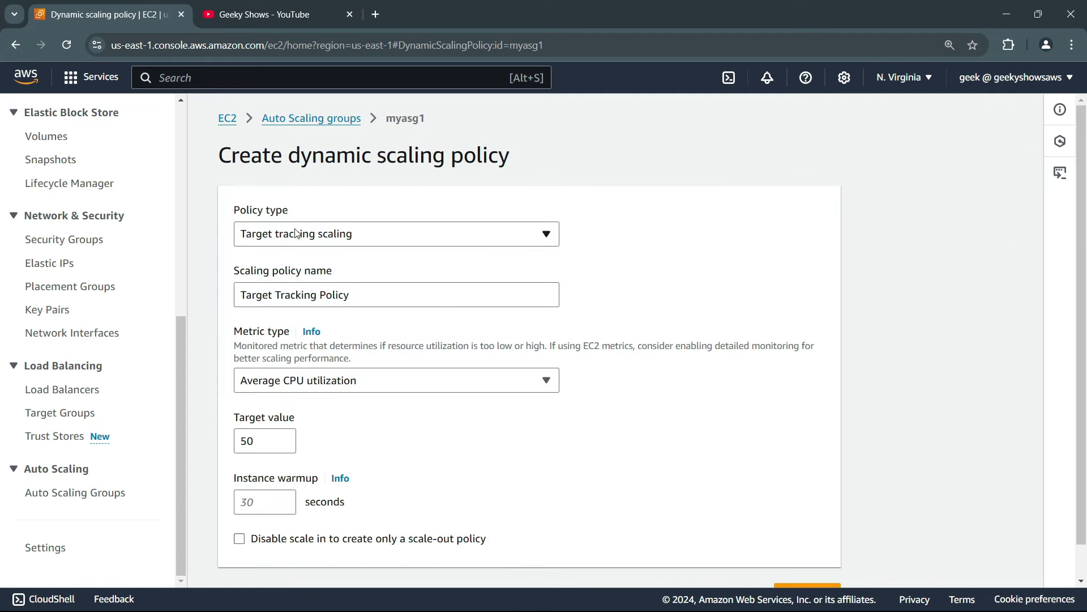
pyautogui.click(410, 230)
pyautogui.click(408, 204)
pyautogui.click(335, 120)
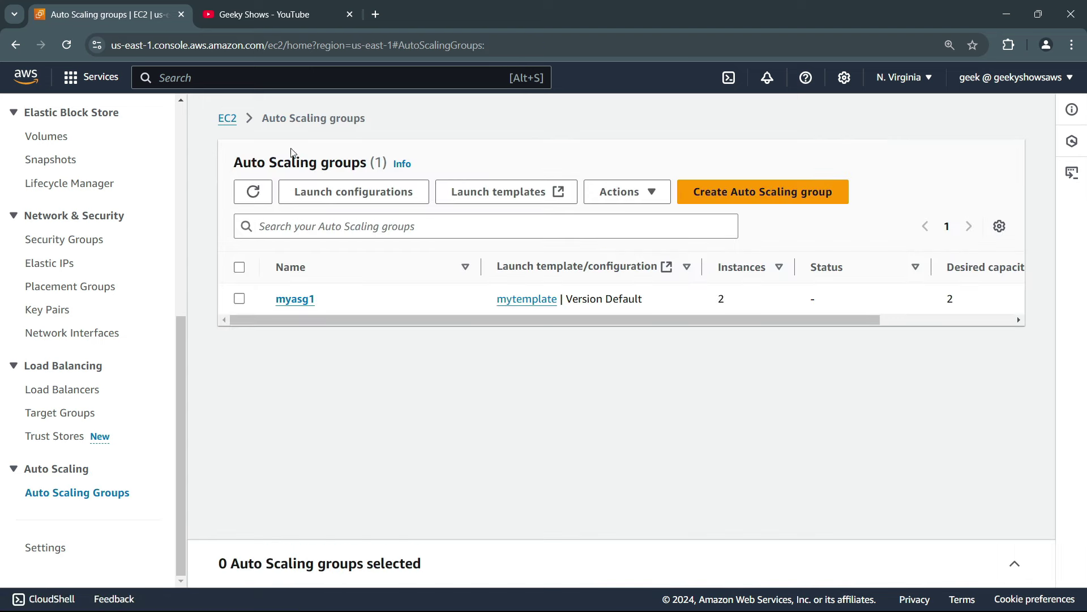
# Reopen the automatic scaling settings of myasg1 and look over its dynamic policies, predictive policies and scheduled actions
pyautogui.click(294, 301)
pyautogui.click(415, 204)
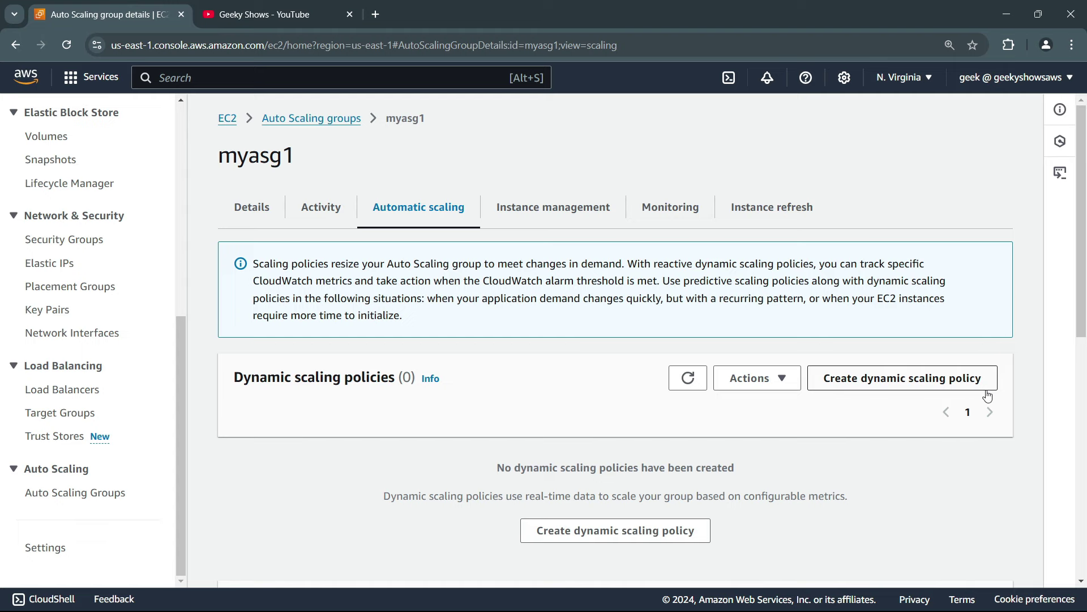
pyautogui.scroll(-7, 988, 395)
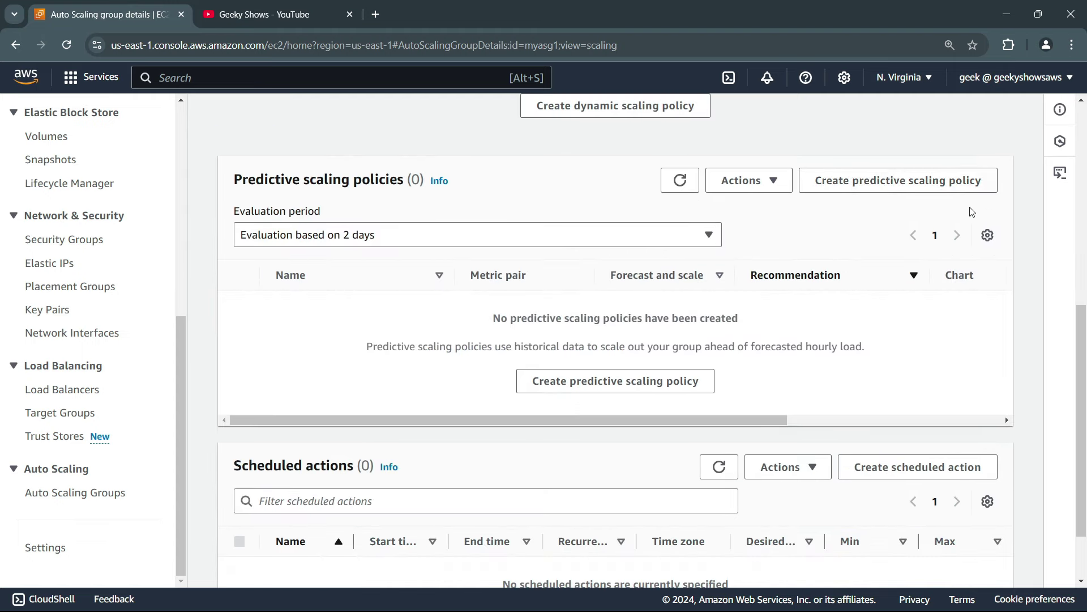
pyautogui.scroll(-2, 972, 211)
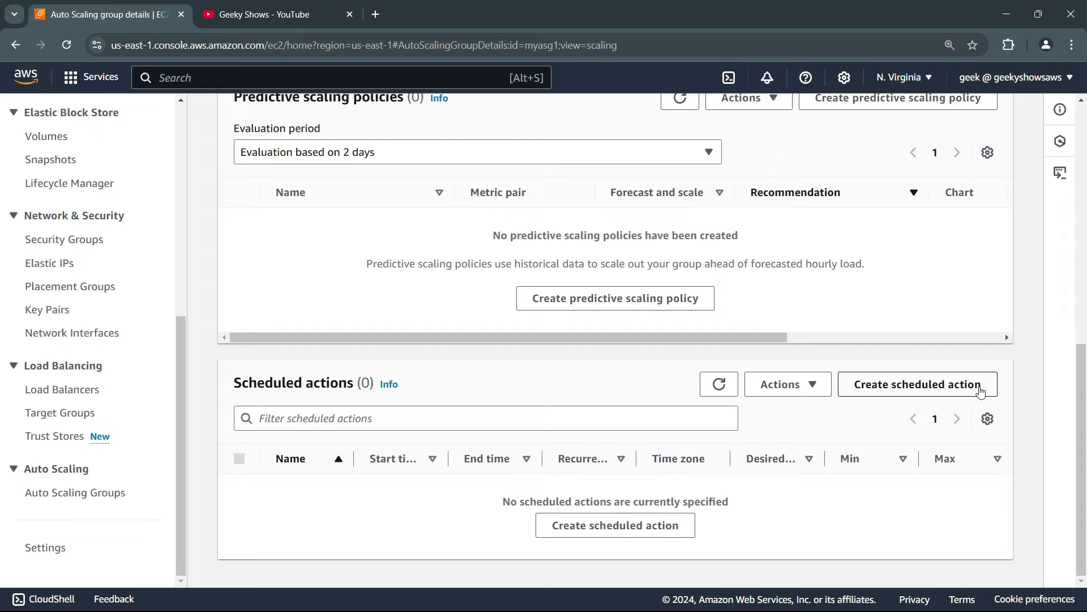
pyautogui.scroll(9, 977, 390)
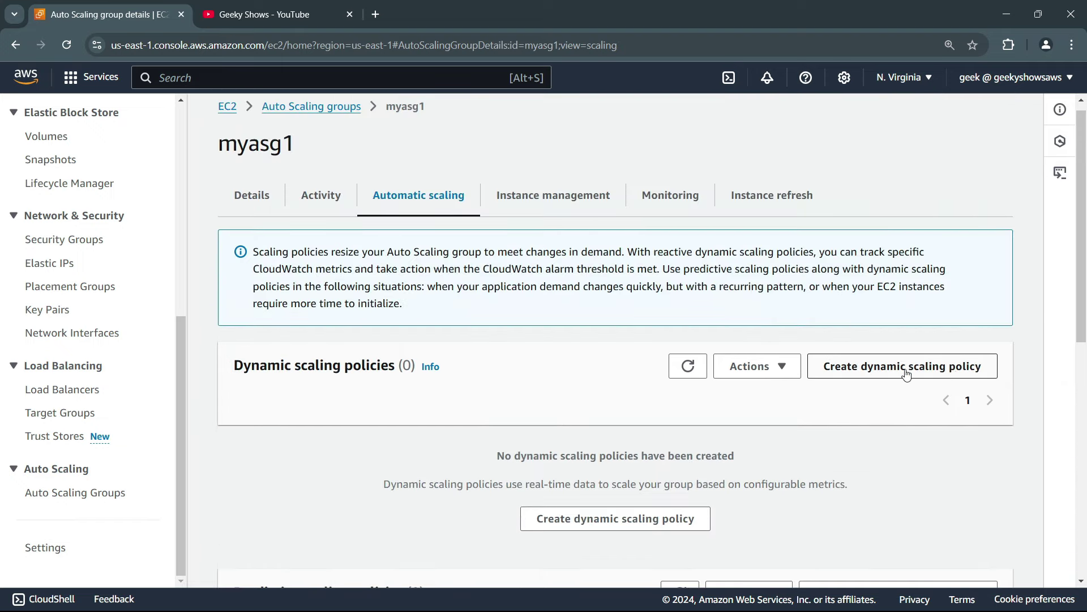
# Start a dynamic scaling policy for myasg1 with target tracking scaling, keeping the name Target Tracking Policy and the metric Average CPU utilization
pyautogui.click(906, 374)
pyautogui.click(532, 239)
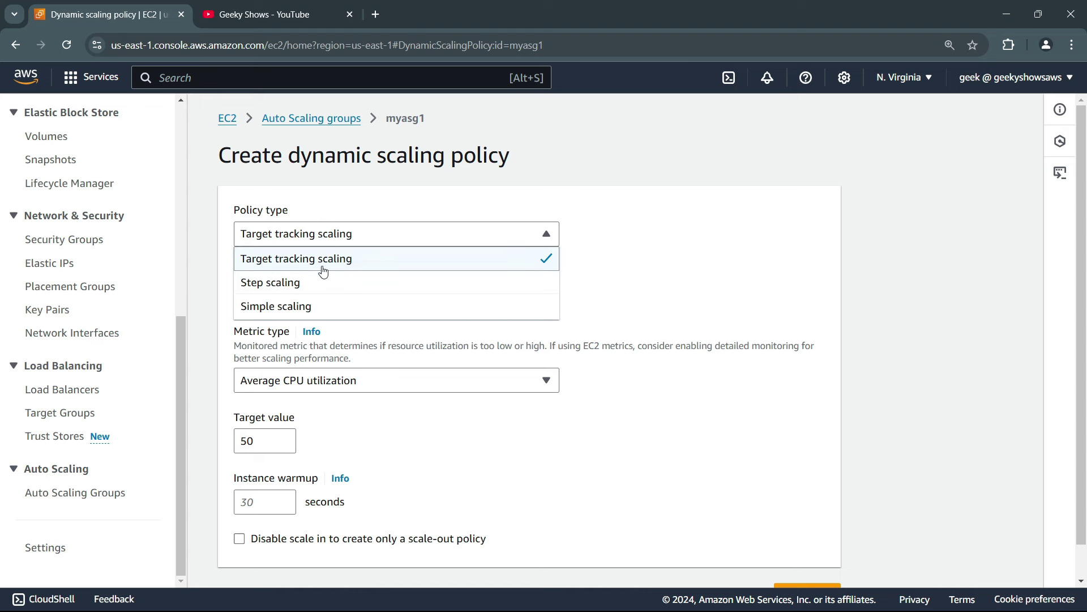
pyautogui.click(357, 262)
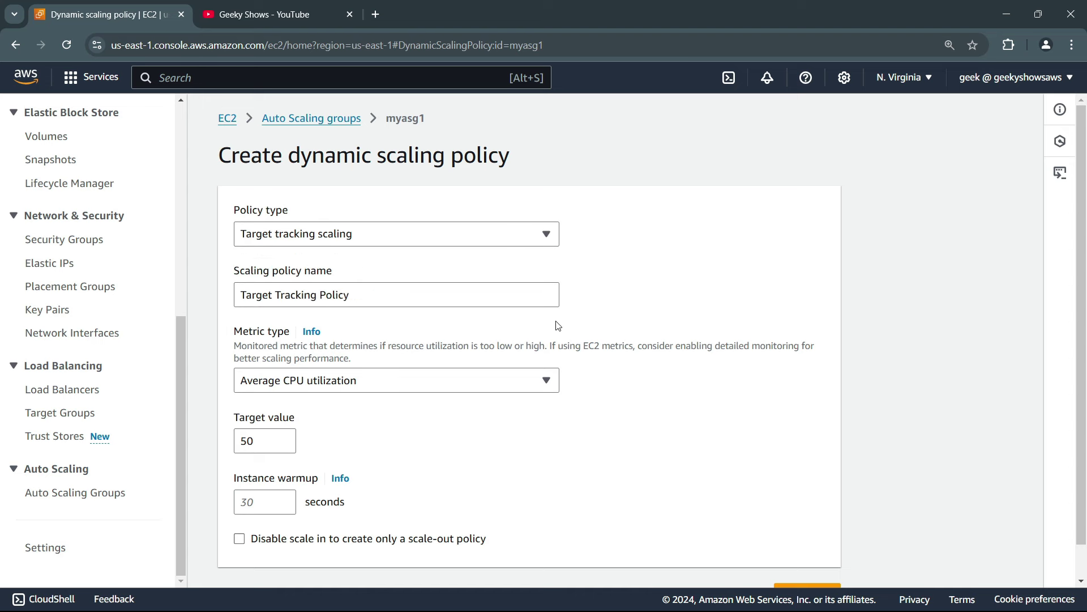
pyautogui.scroll(-1, 628, 292)
pyautogui.moveTo(351, 259); pyautogui.dragTo(239, 261)
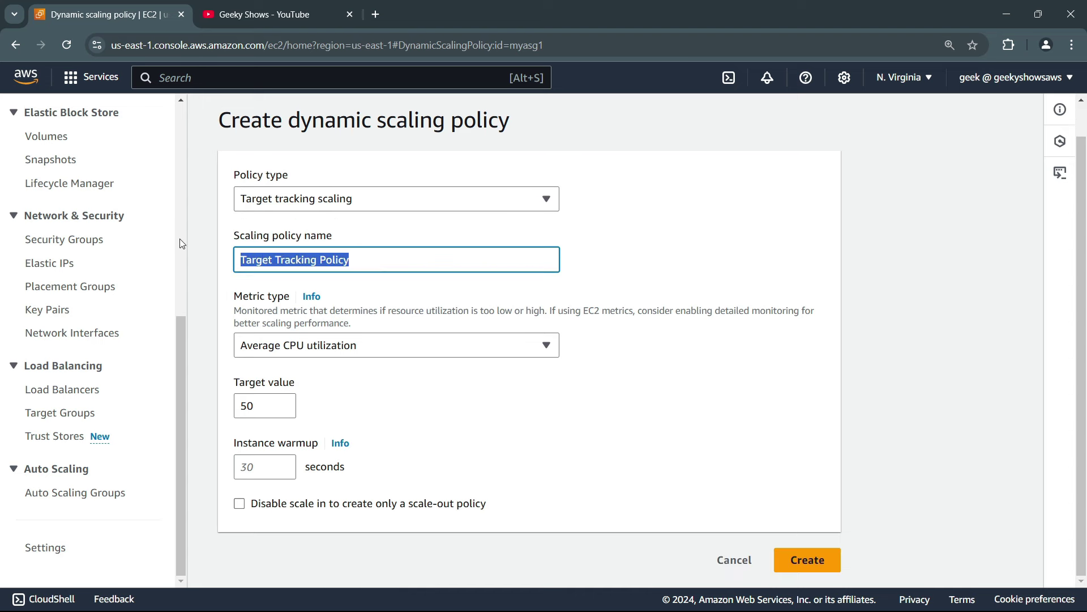
pyautogui.click(654, 277)
pyautogui.click(362, 352)
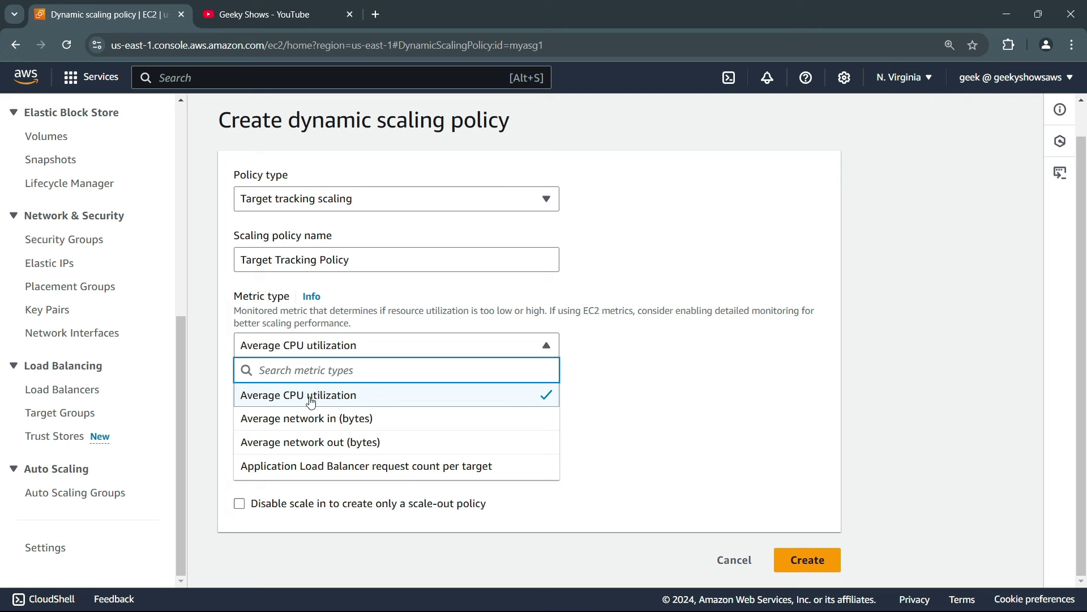
pyautogui.click(374, 402)
# Set the policy's target value to 40 and its instance warmup to 30 seconds
pyautogui.moveTo(294, 407); pyautogui.dragTo(195, 404)
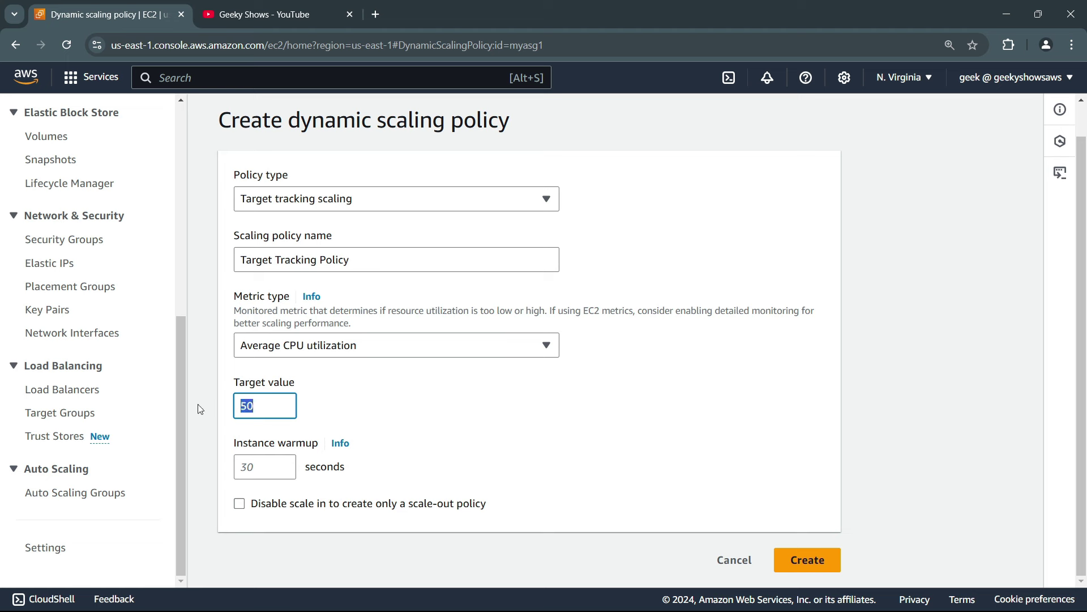
pyautogui.write('4')
pyautogui.click(259, 472)
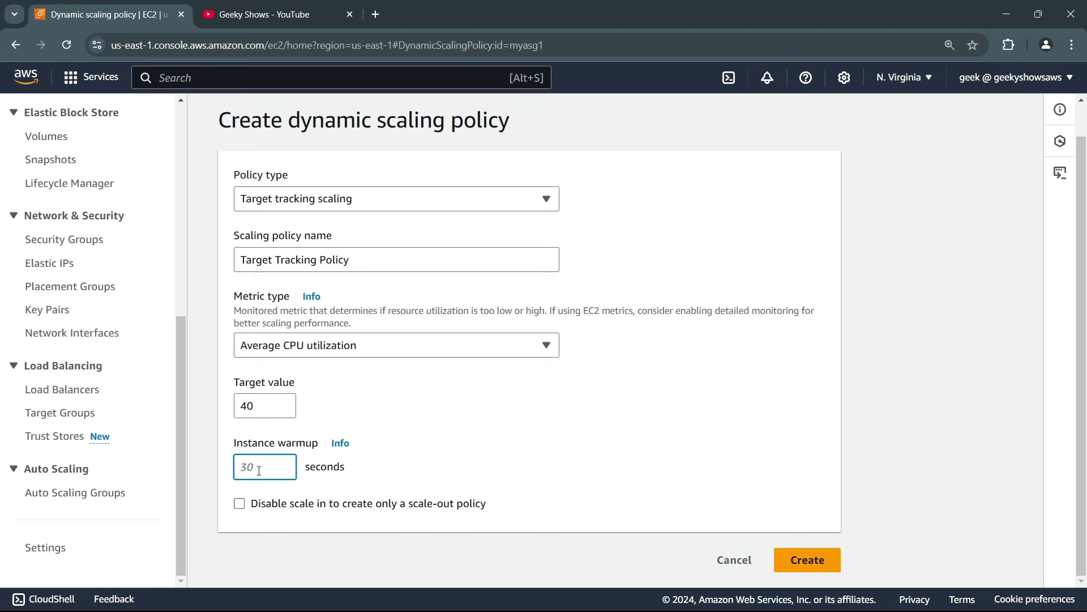
pyautogui.click(340, 442)
pyautogui.click(275, 466)
pyautogui.click(241, 502)
pyautogui.moveTo(288, 504); pyautogui.dragTo(334, 505)
pyautogui.moveTo(408, 505); pyautogui.dragTo(457, 504)
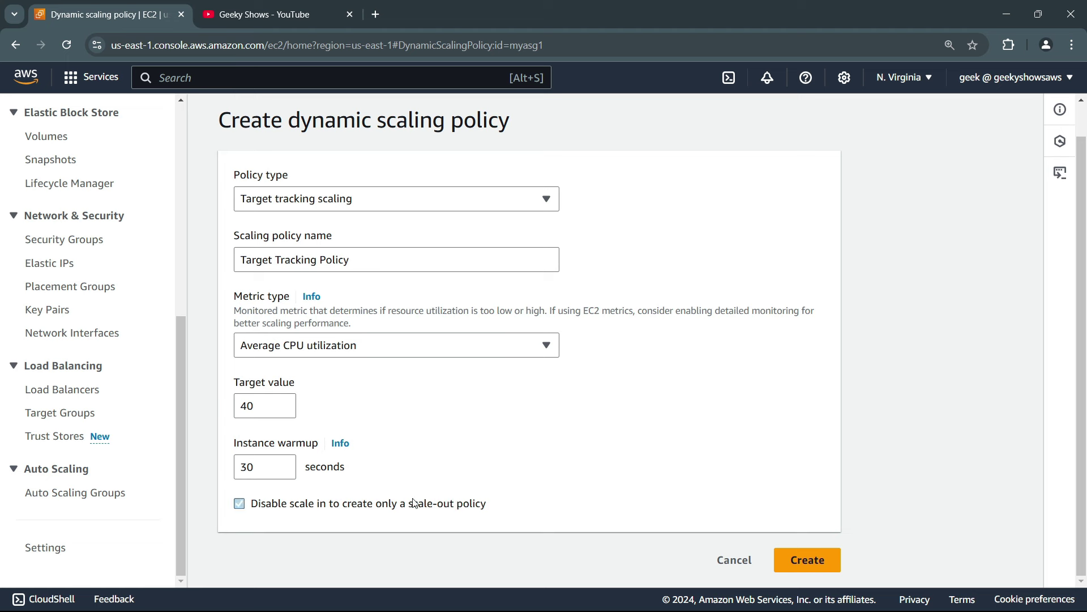
pyautogui.click(416, 504)
pyautogui.click(453, 503)
pyautogui.click(488, 504)
pyautogui.click(240, 504)
# Create the dynamic scaling policy with scale in left enabled and review the settings of the new policy in myasg1
pyautogui.scroll(1, 914, 455)
pyautogui.scroll(-1, 914, 456)
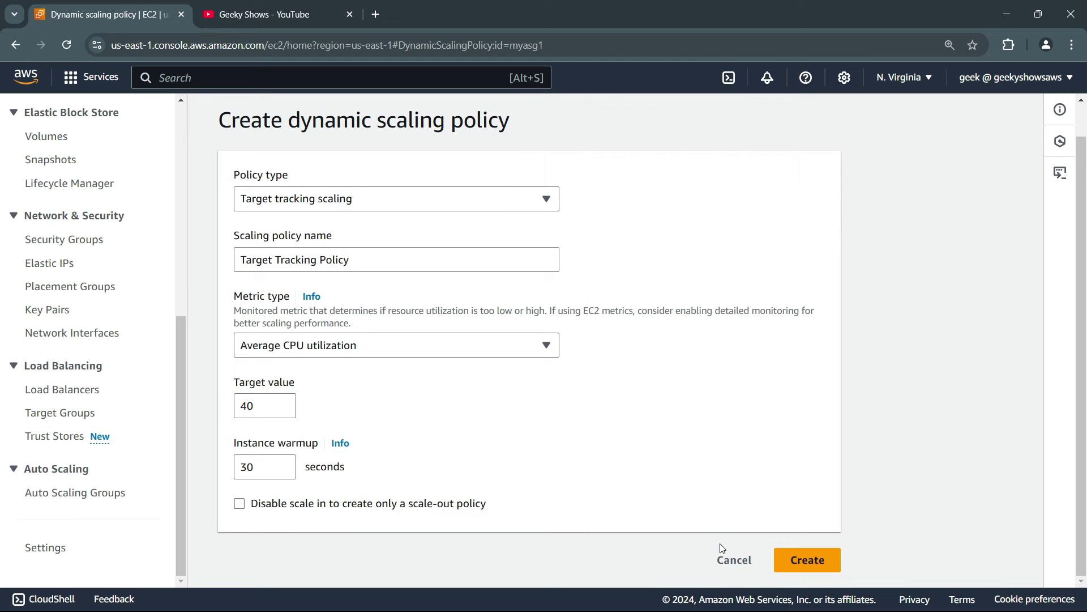
pyautogui.click(824, 569)
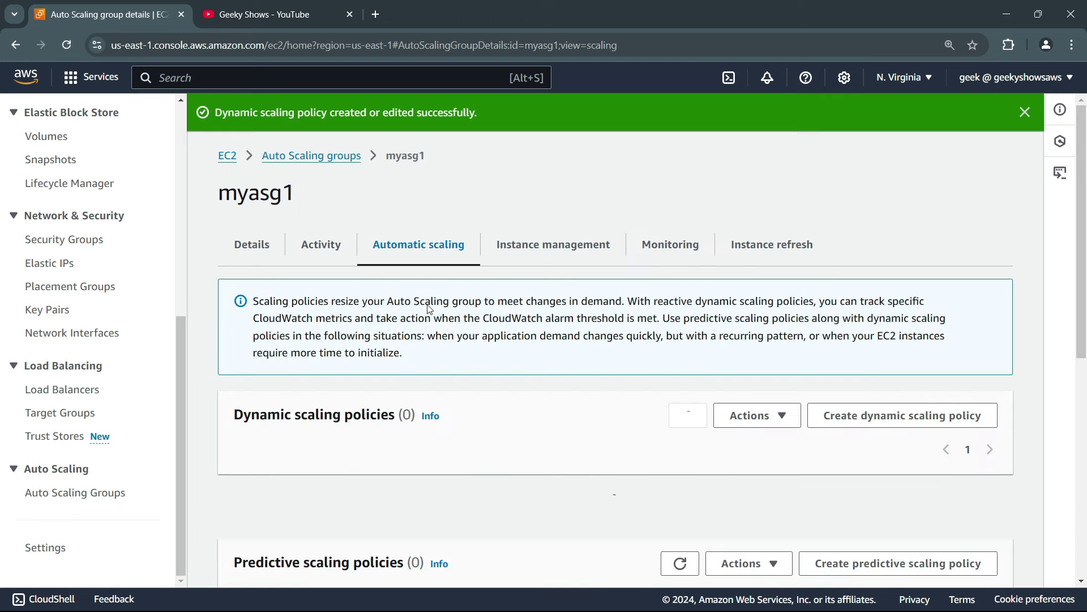
pyautogui.scroll(-5, 346, 378)
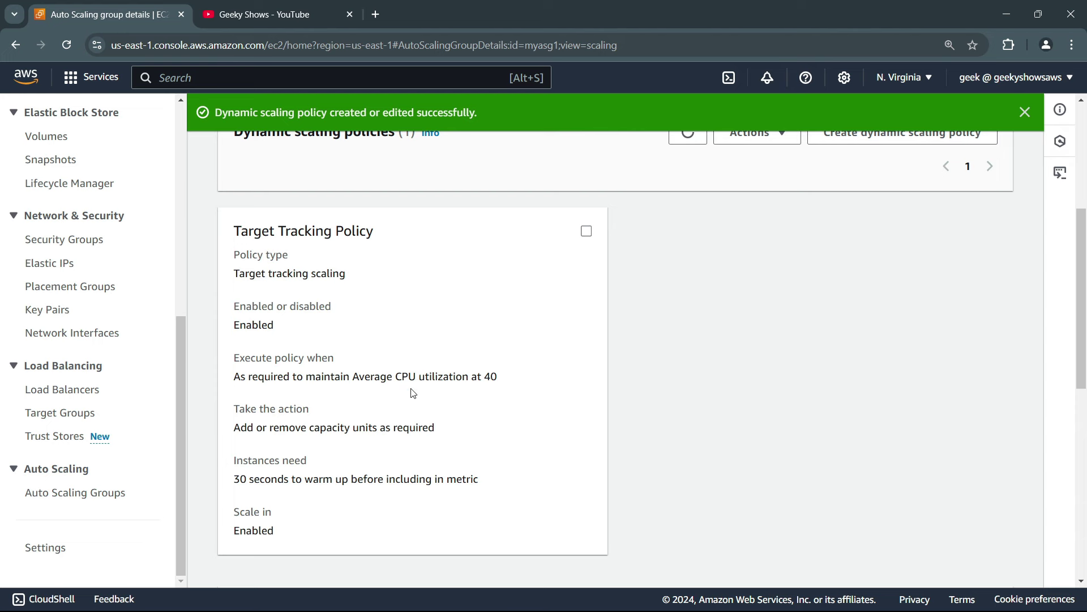
pyautogui.scroll(5, 413, 392)
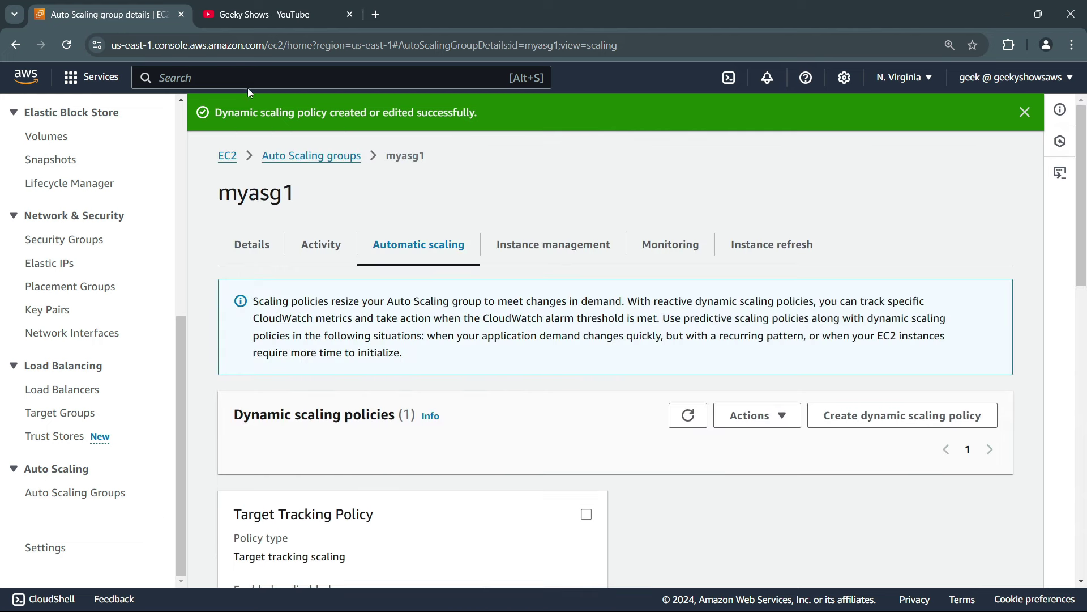
# Find the CloudWatch service, open it in a new browser tab and list all alarms
pyautogui.write('cloudwatch')
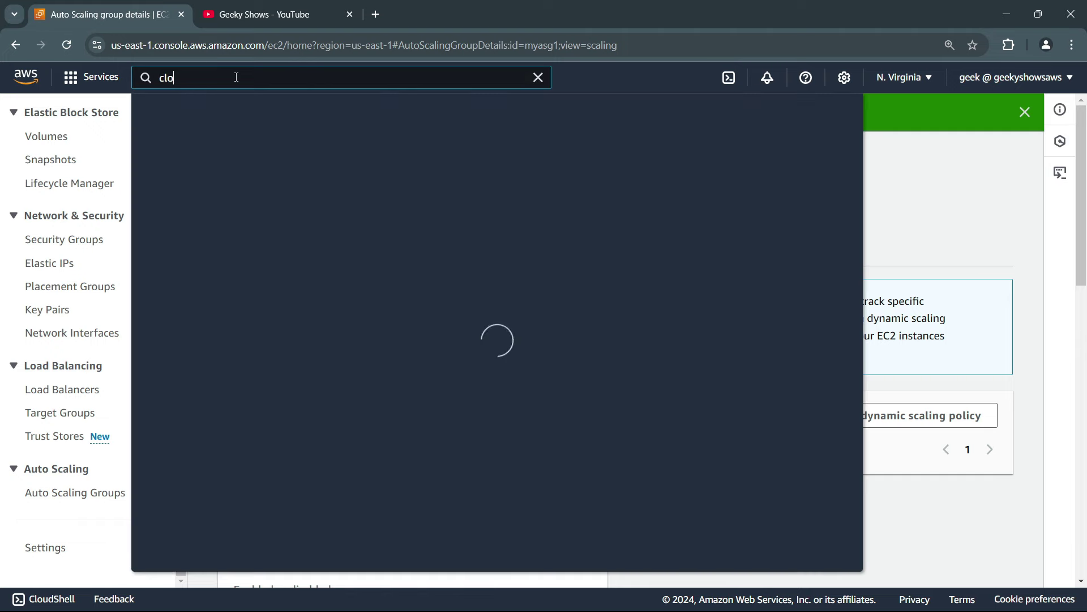
pyautogui.keyDown('ctrl'); pyautogui.click(408, 195); pyautogui.keyUp('ctrl')
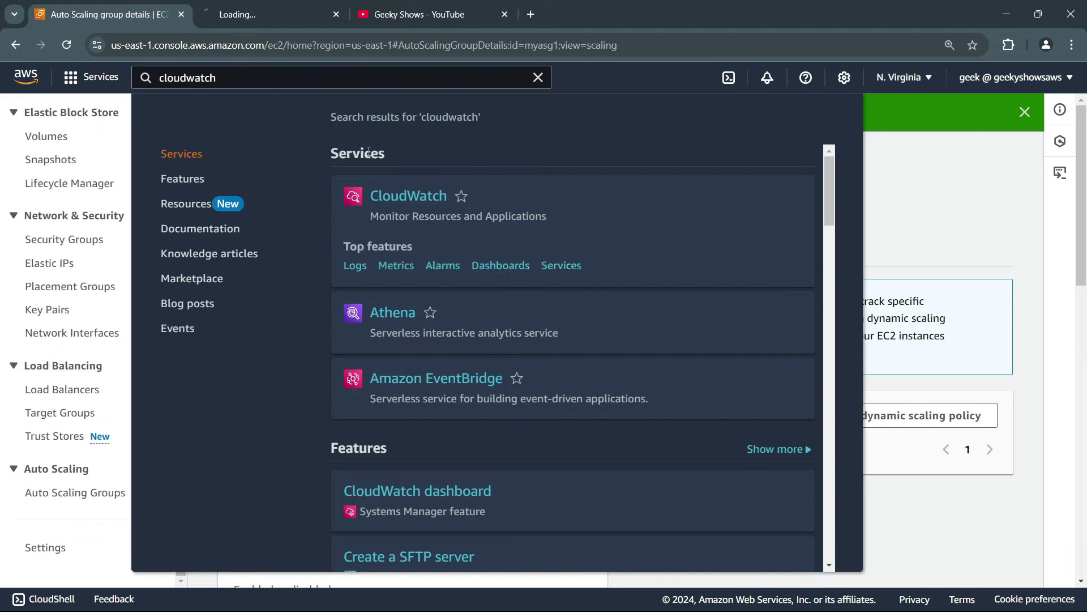
pyautogui.click(265, 15)
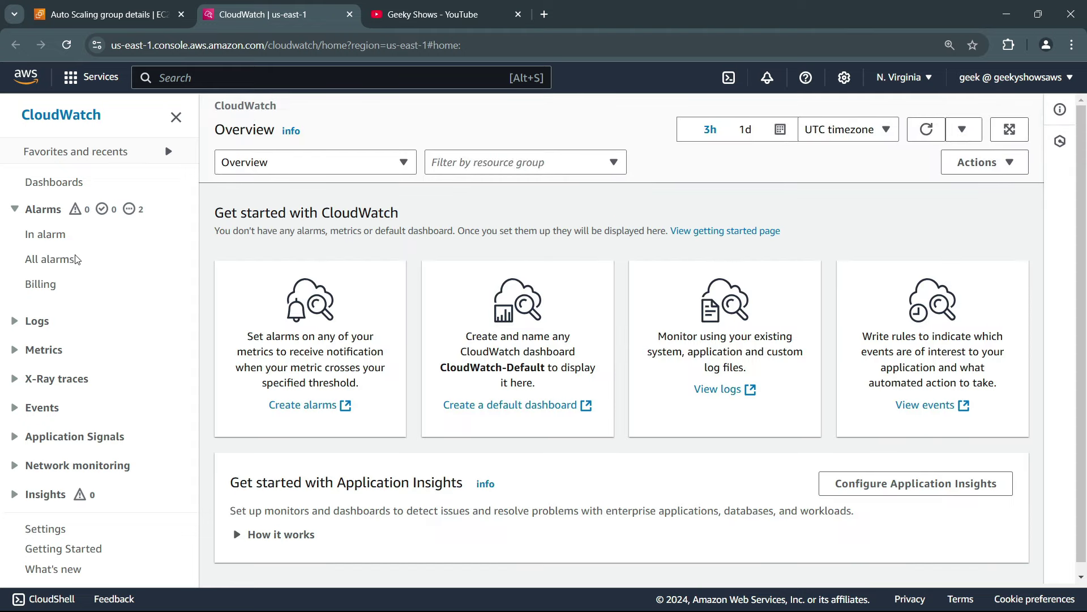
pyautogui.click(69, 262)
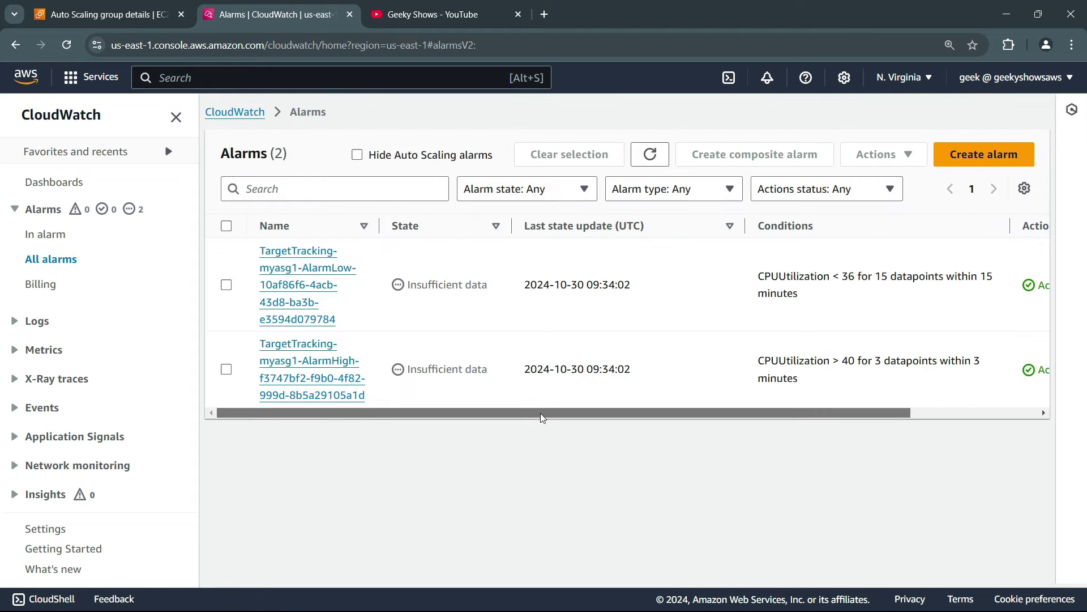
# Examine the conditions and actions of the two TargetTracking-myasg1 alarms, and check the list of alarms currently in alarm
pyautogui.moveTo(541, 412); pyautogui.dragTo(669, 413)
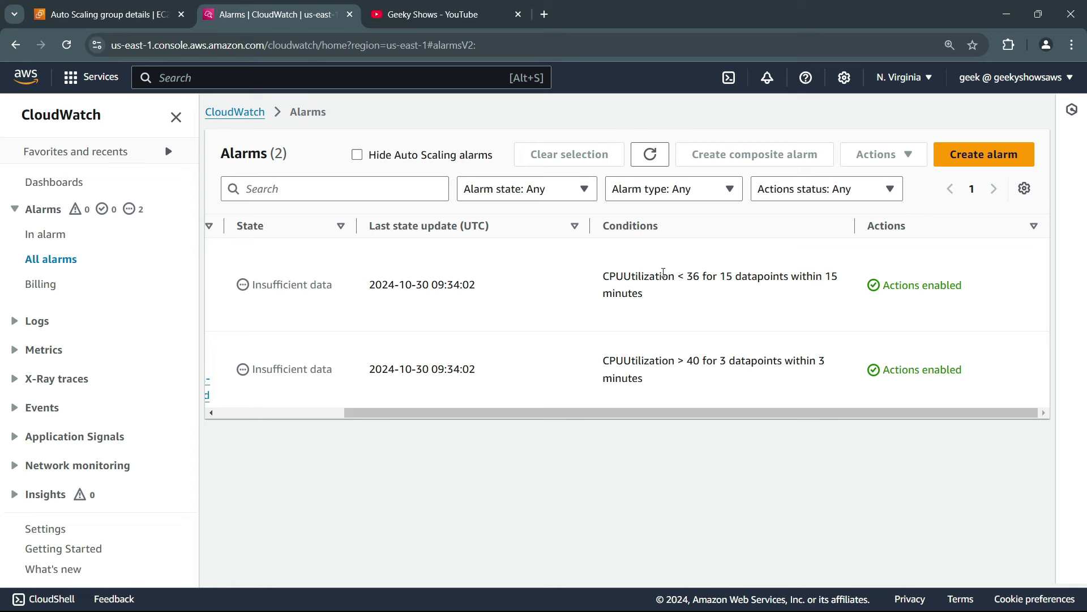
pyautogui.moveTo(623, 281); pyautogui.dragTo(721, 311)
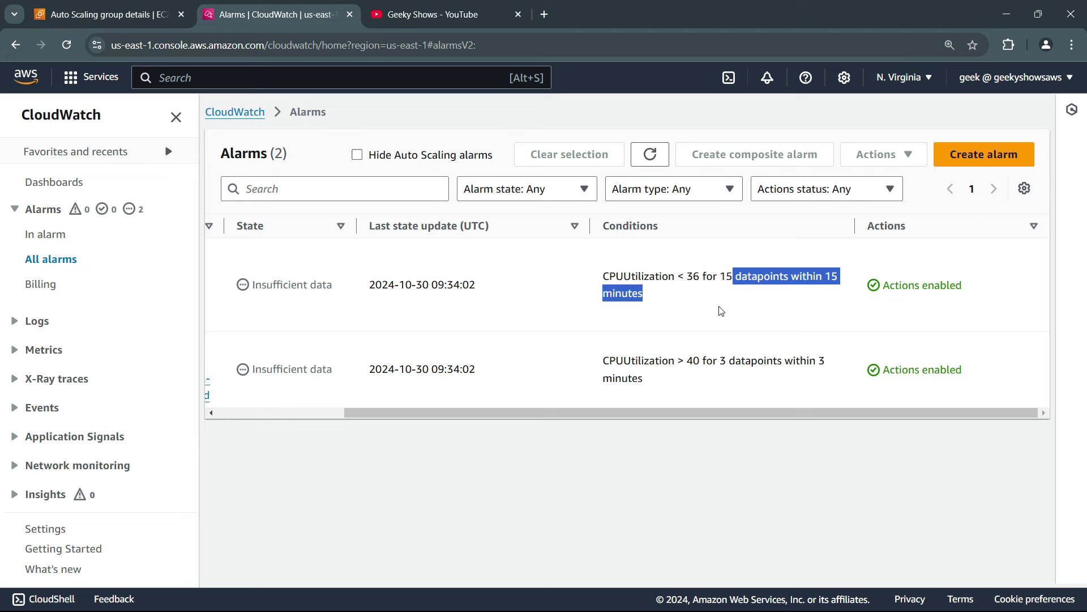
pyautogui.click(734, 306)
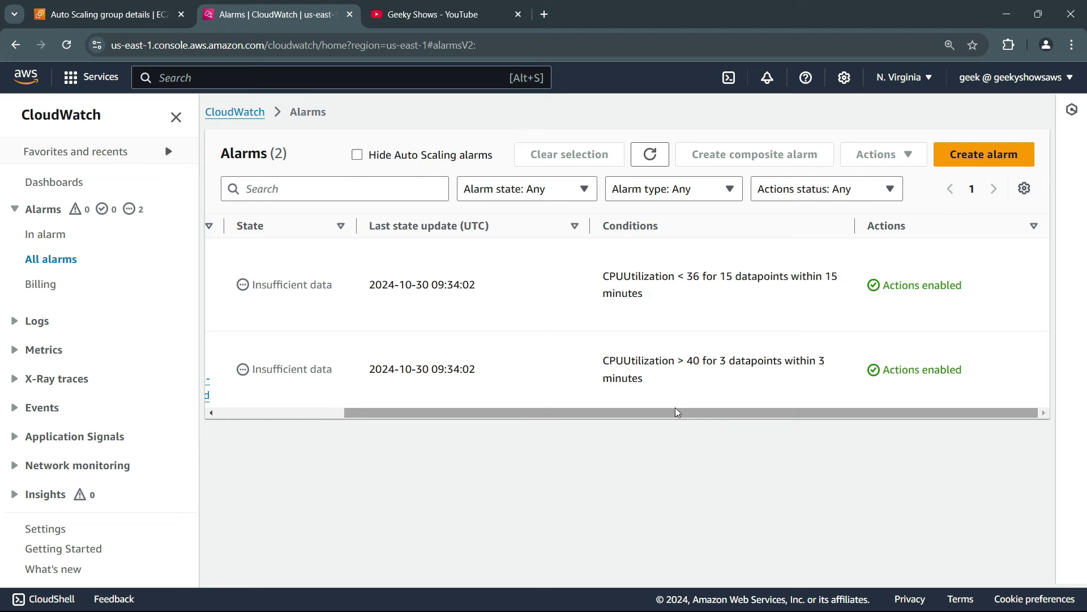
pyautogui.moveTo(675, 408); pyautogui.dragTo(324, 404)
pyautogui.moveTo(801, 407); pyautogui.dragTo(940, 407)
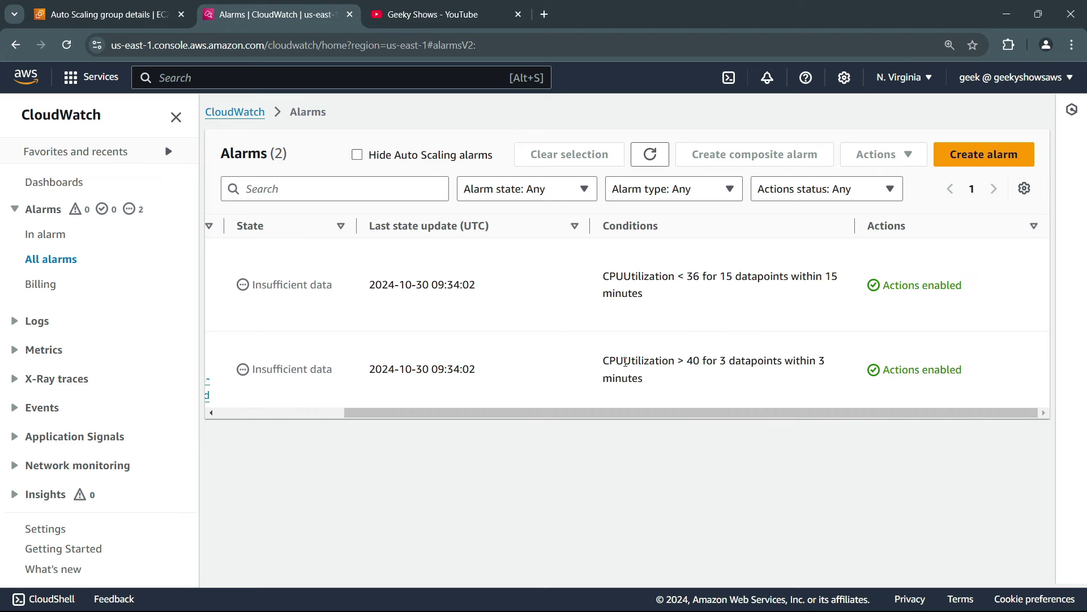
pyautogui.moveTo(625, 361); pyautogui.dragTo(789, 381)
pyautogui.click(817, 362)
pyautogui.click(788, 381)
pyautogui.moveTo(714, 412); pyautogui.dragTo(454, 425)
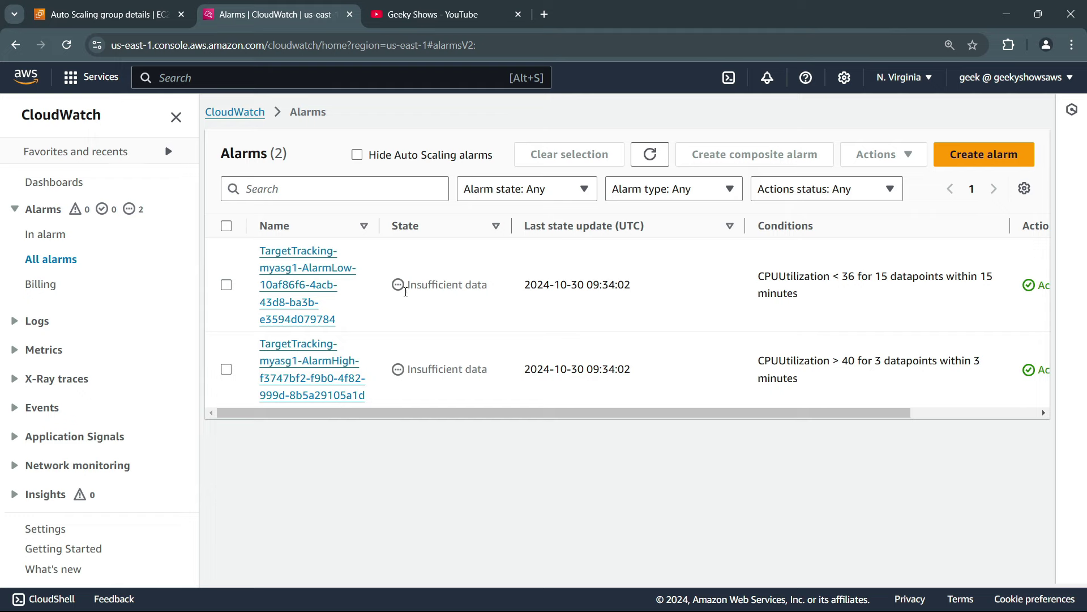
pyautogui.click(50, 234)
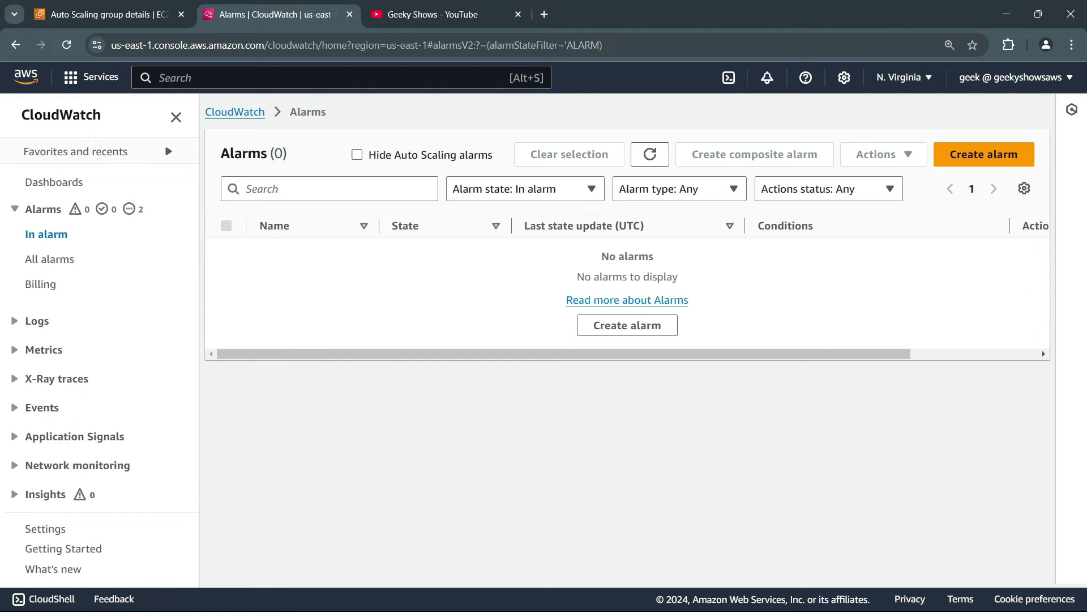
pyautogui.click(51, 260)
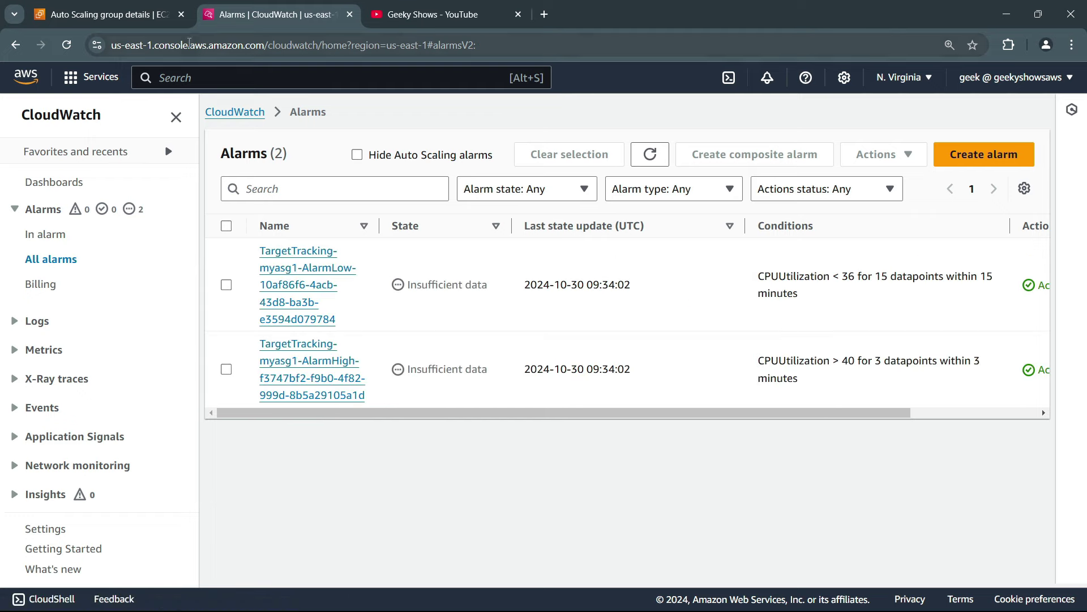
# Return to myasg1 in the EC2 console and review its desired, minimum and maximum capacity in the group details
pyautogui.click(119, 16)
pyautogui.click(888, 168)
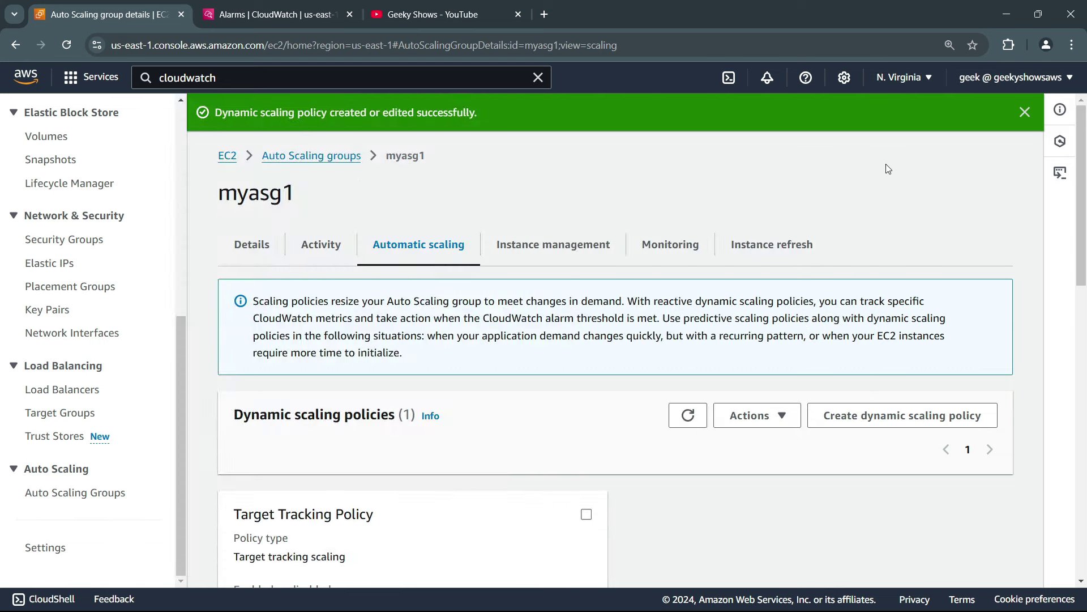
pyautogui.scroll(-1, 490, 407)
pyautogui.scroll(1, 340, 284)
pyautogui.scroll(-1, 295, 198)
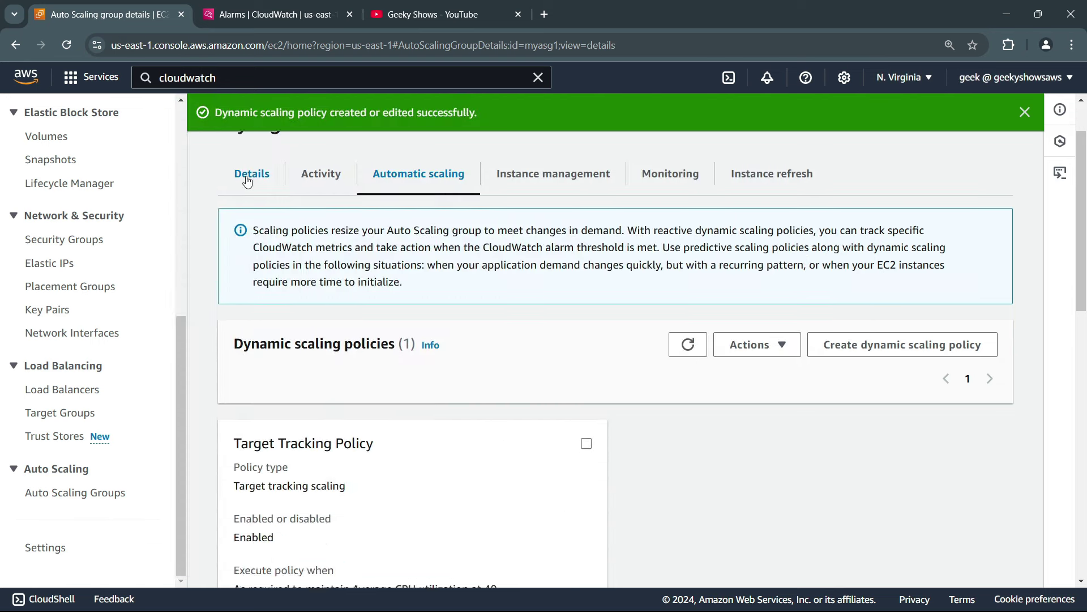
pyautogui.click(245, 177)
pyautogui.scroll(-4, 887, 425)
pyautogui.scroll(3, 887, 425)
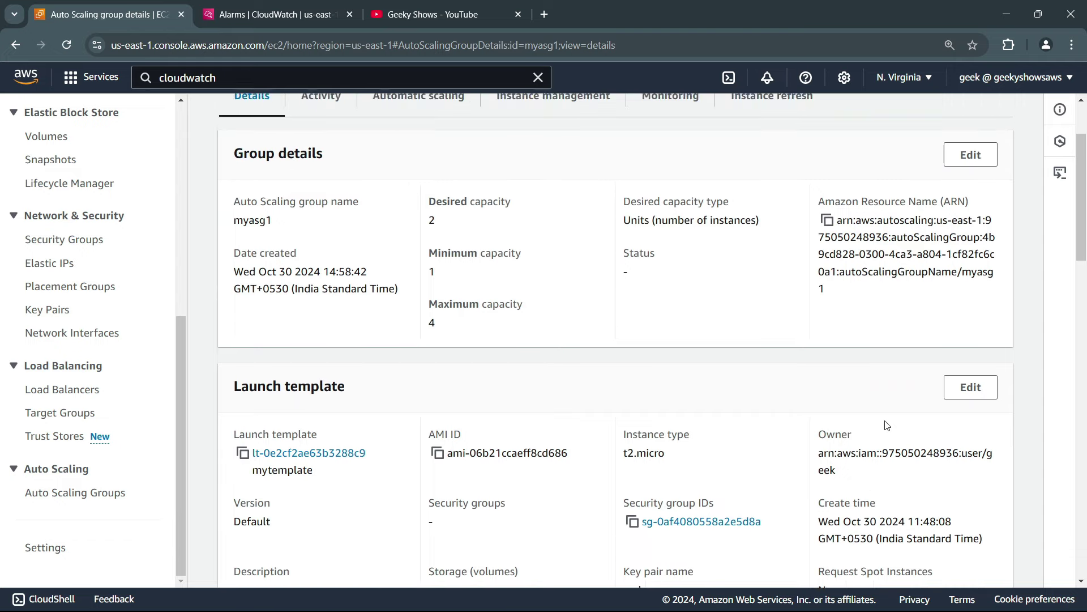
pyautogui.moveTo(456, 204); pyautogui.dragTo(440, 324)
pyautogui.click(487, 332)
# Check the running EC2 instances and go back to the list of Auto Scaling groups
pyautogui.scroll(7, 113, 238)
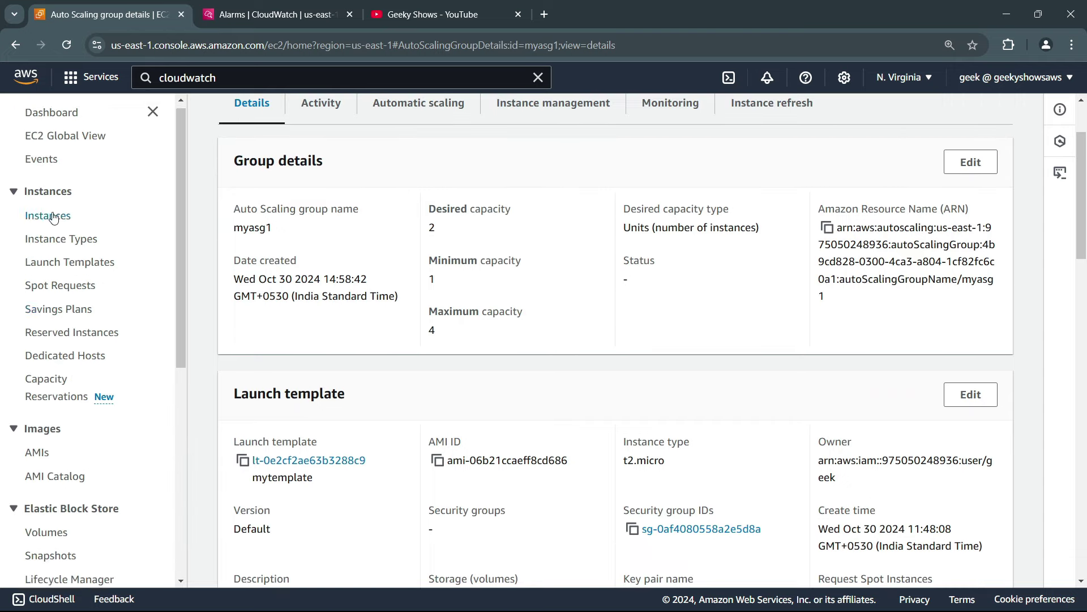
pyautogui.click(51, 216)
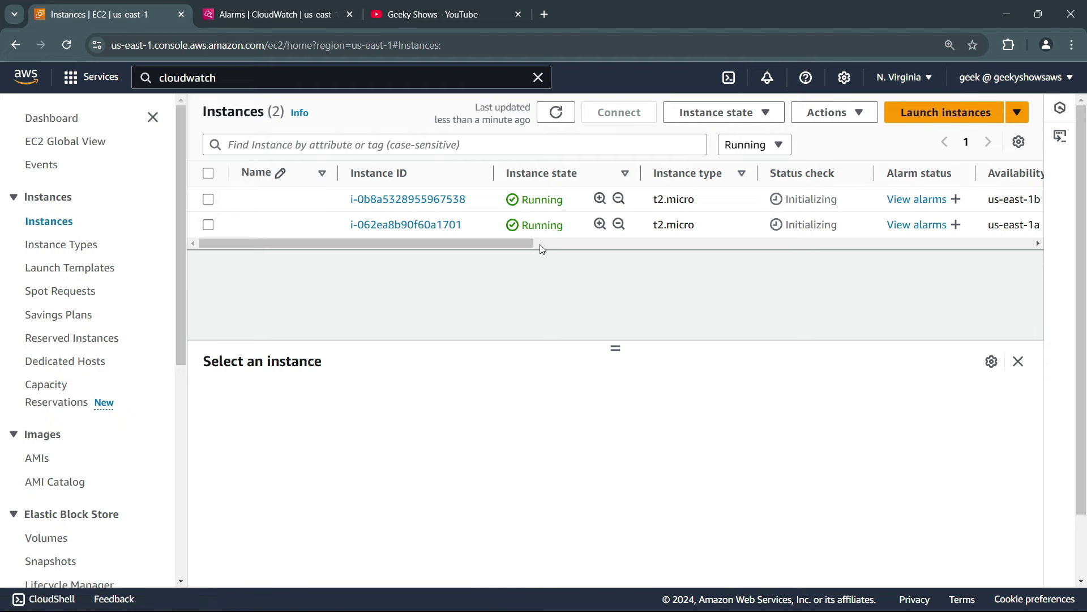
pyautogui.scroll(-6, 68, 357)
pyautogui.click(75, 493)
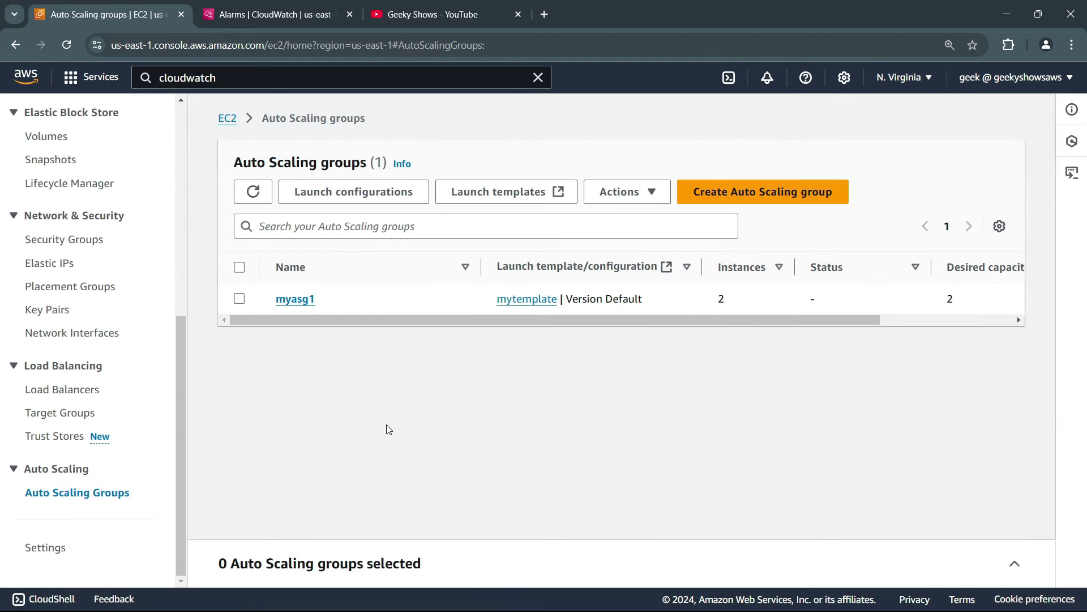
# Switch to CloudWatch and inspect the CPU utilization graph and details of the myasg1 AlarmHigh alarm
pyautogui.click(259, 21)
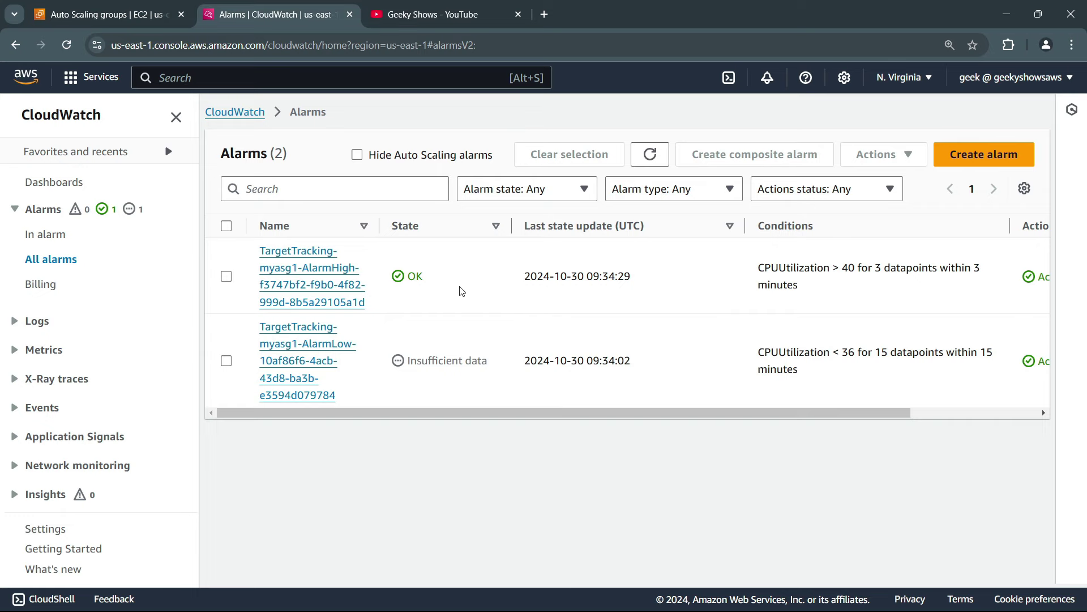
pyautogui.click(312, 276)
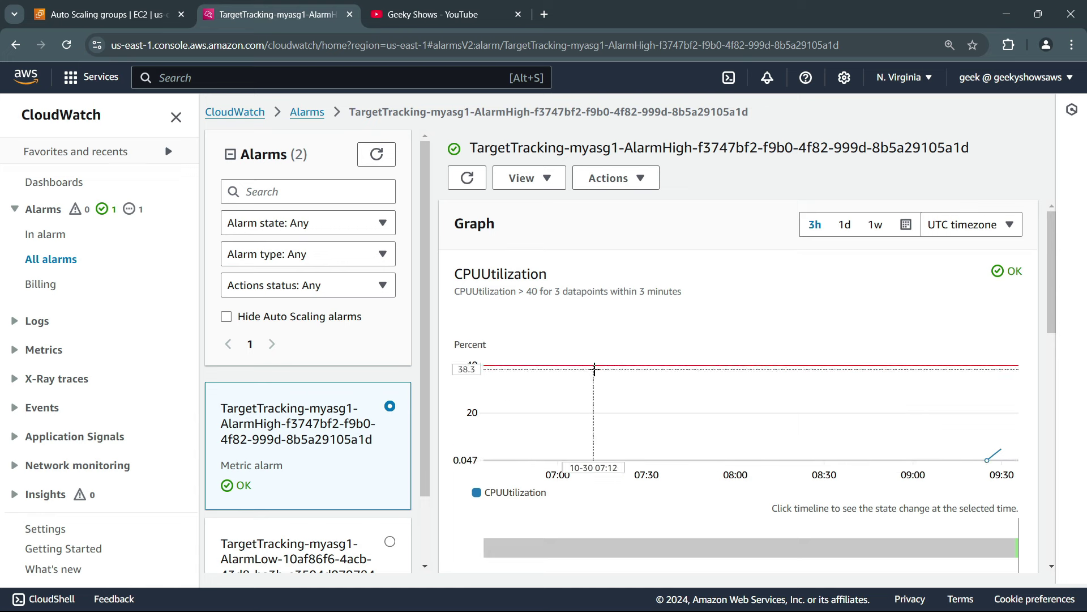
pyautogui.moveTo(973, 455)
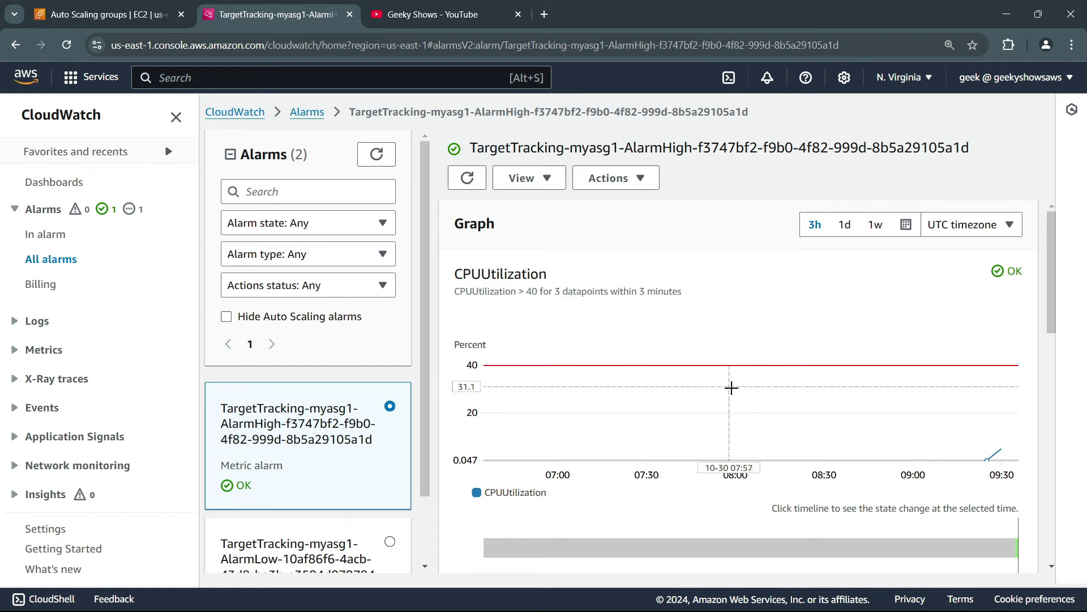
pyautogui.scroll(-5, 730, 391)
pyautogui.scroll(-3, 738, 396)
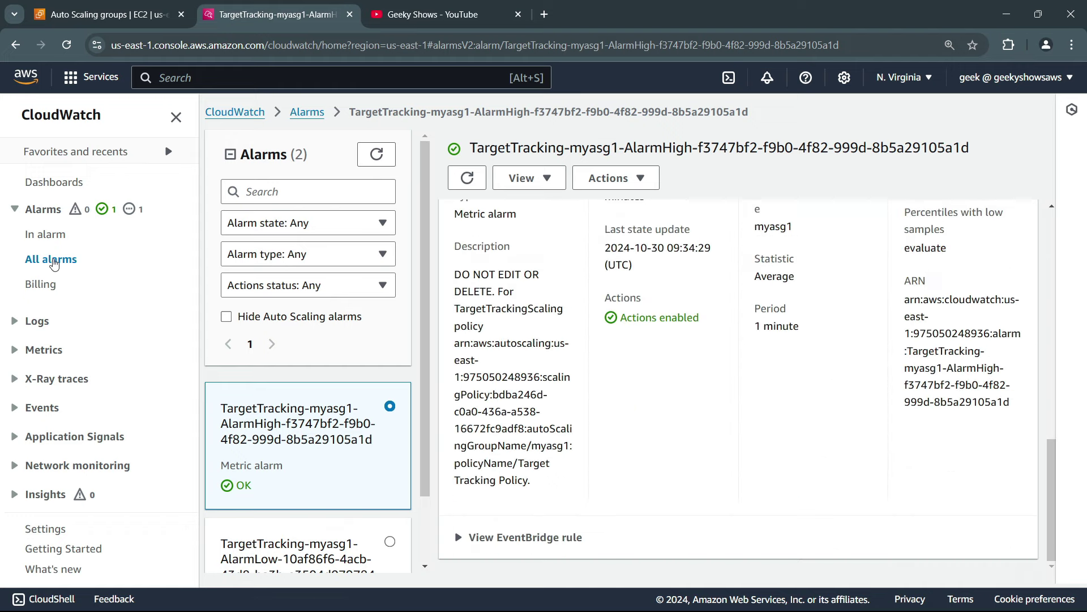
# Look at the CPU utilization graph of the myasg1 AlarmLow alarm and return to the list of all alarms
pyautogui.click(52, 259)
pyautogui.click(330, 326)
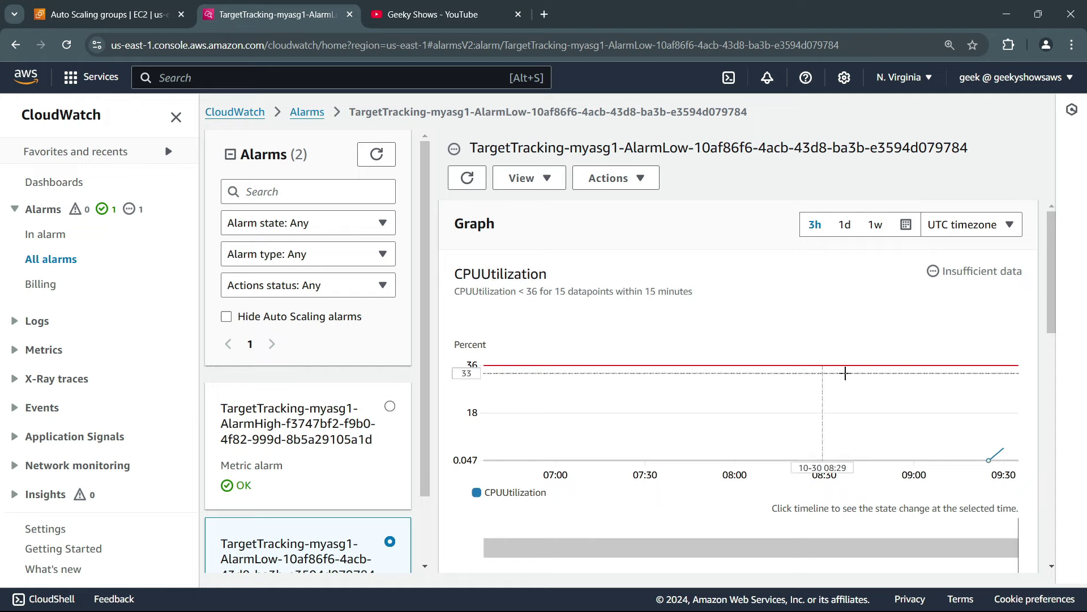
pyautogui.scroll(-4, 1019, 450)
pyautogui.hotkey('alt', 'Left')
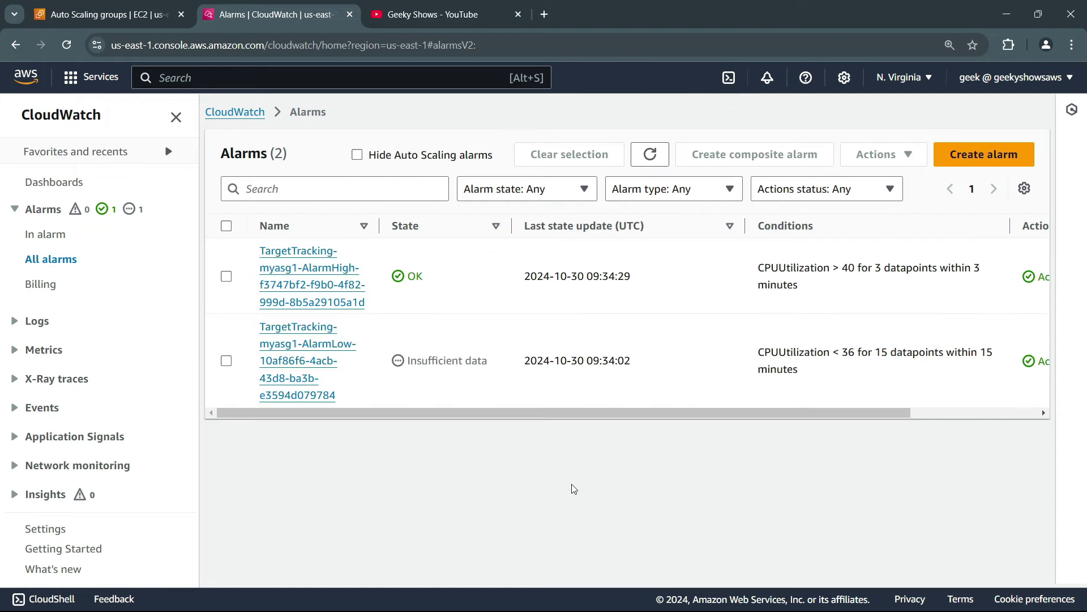
# Compare the CPU utilization threshold conditions of the AlarmLow and AlarmHigh alarms in the alarm list
pyautogui.moveTo(256, 335); pyautogui.dragTo(337, 409)
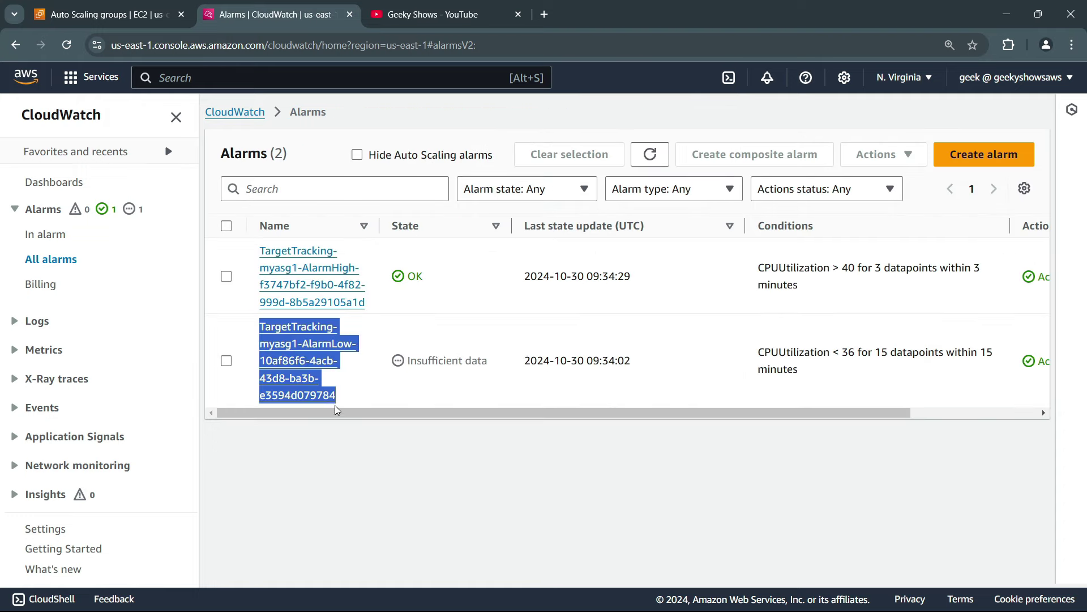
pyautogui.click(814, 381)
pyautogui.moveTo(771, 355); pyautogui.dragTo(941, 356)
pyautogui.click(798, 365)
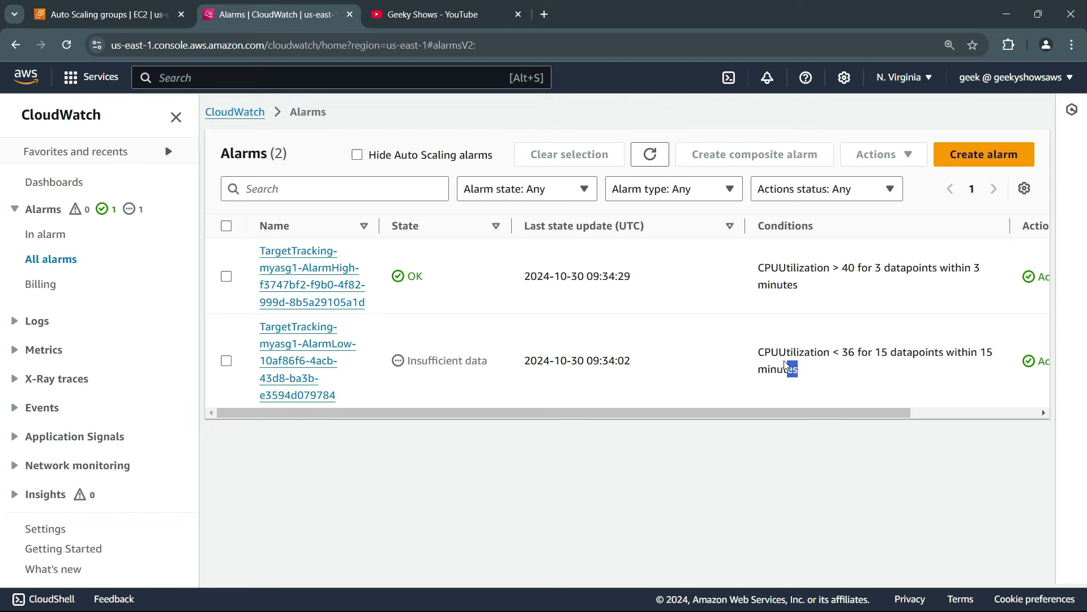
pyautogui.click(767, 357)
pyautogui.moveTo(782, 265); pyautogui.dragTo(848, 294)
pyautogui.moveTo(804, 352); pyautogui.dragTo(834, 369)
pyautogui.click(804, 456)
# Check the AlarmLow alarm's state and last update, show only alarms in alarm, and read through that alarm's details
pyautogui.moveTo(411, 283); pyautogui.dragTo(485, 286)
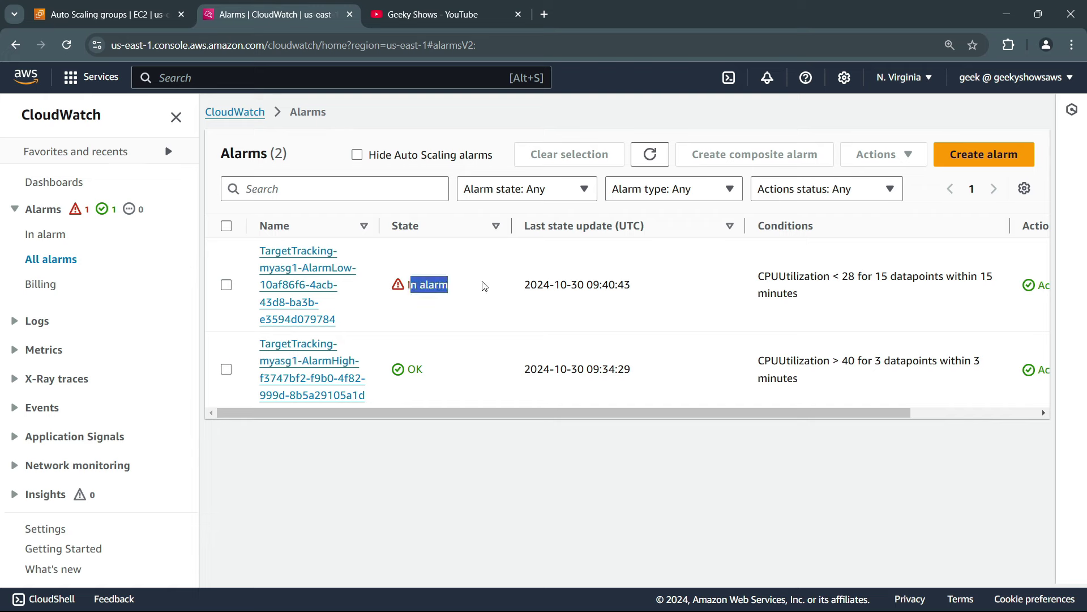
pyautogui.moveTo(602, 284); pyautogui.dragTo(704, 289)
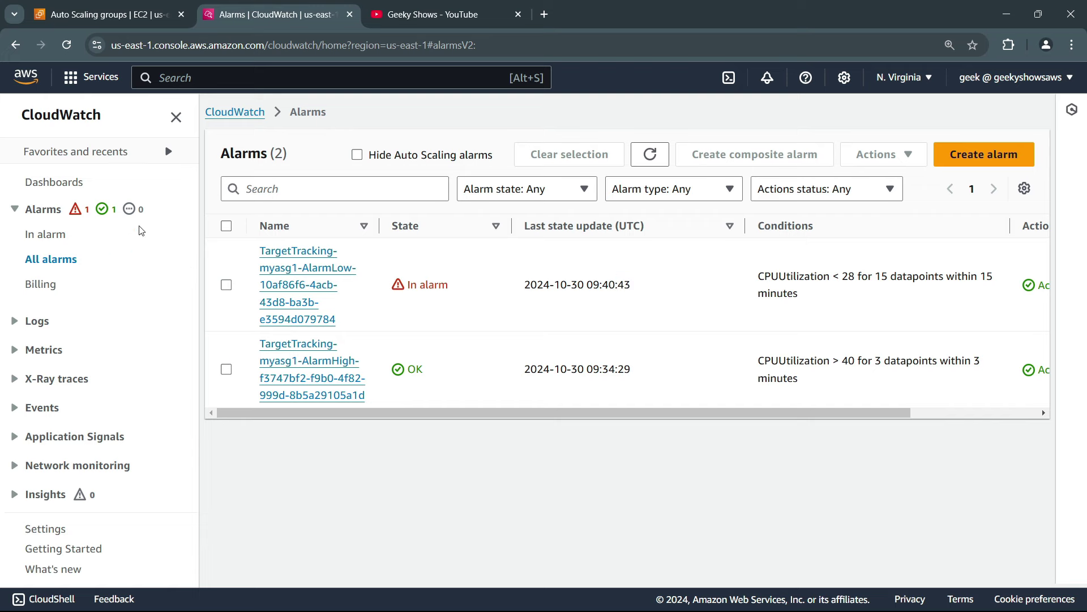
pyautogui.click(51, 234)
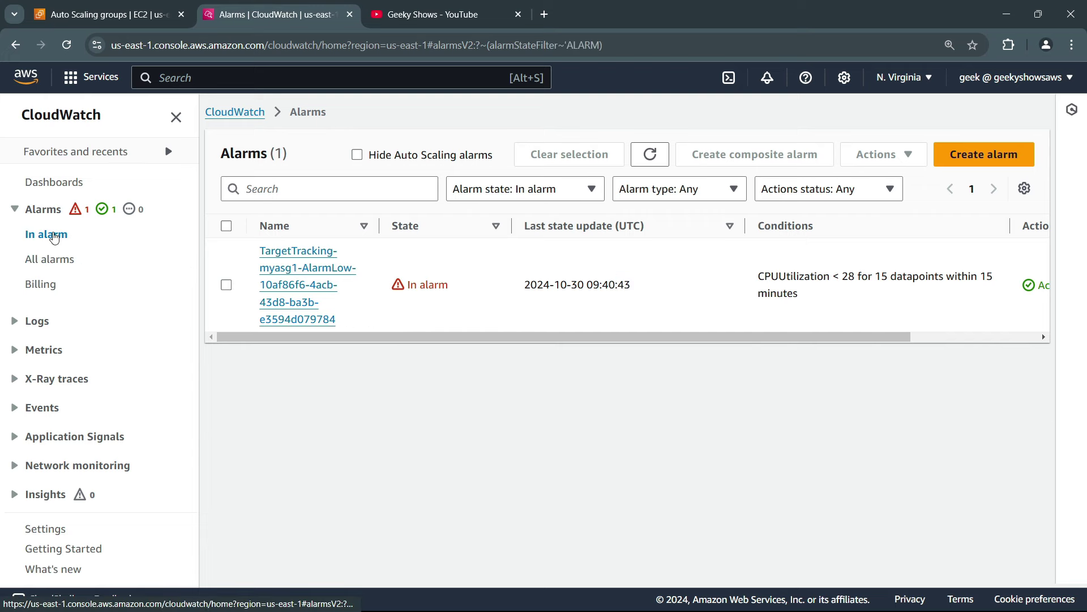
pyautogui.click(306, 269)
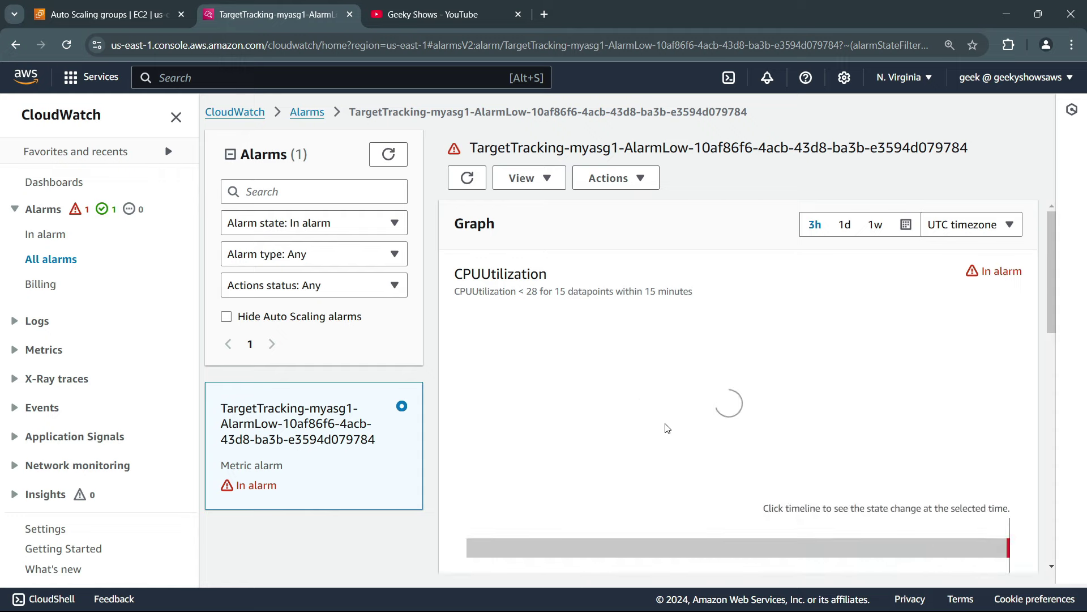
pyautogui.scroll(-5, 655, 392)
pyautogui.scroll(-4, 655, 392)
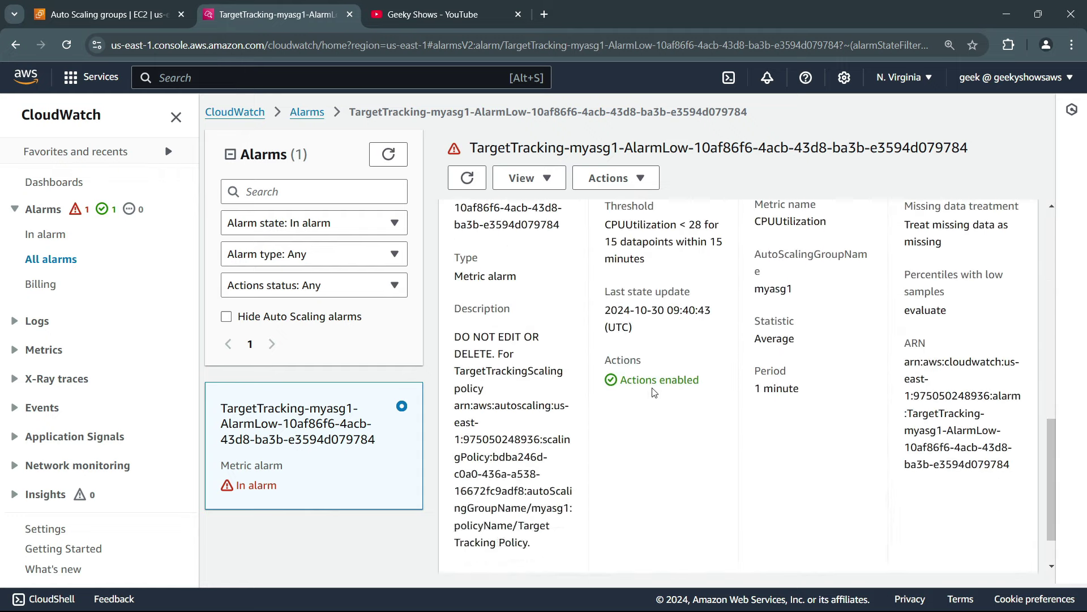
pyautogui.scroll(3, 654, 391)
pyautogui.scroll(-5, 512, 417)
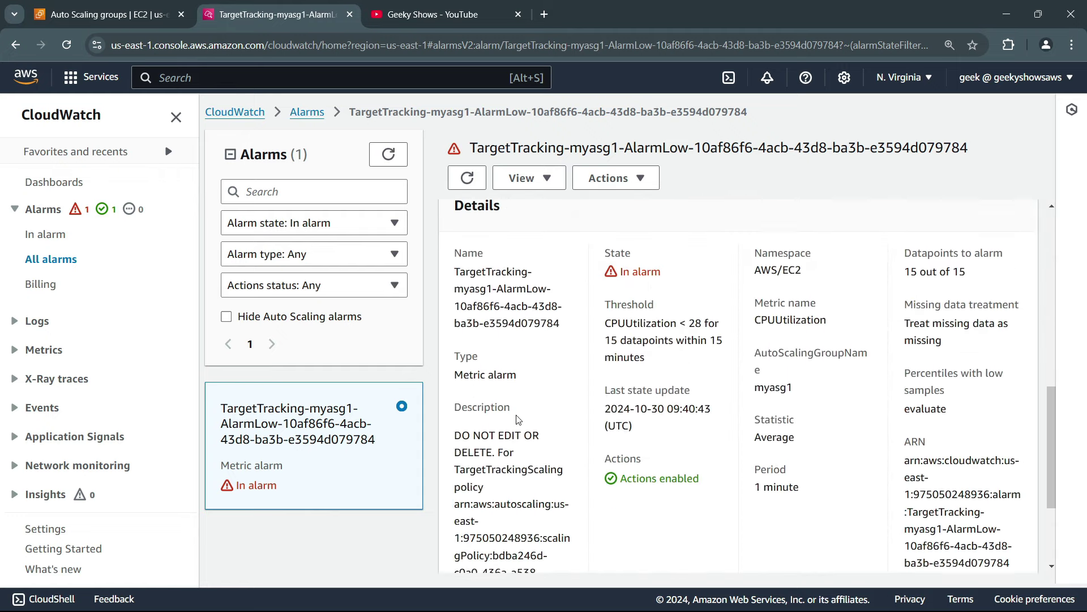
# Switch to the EC2 Auto Scaling groups list, refresh it and check myasg1's instances and its desired, minimum and maximum capacity
pyautogui.click(105, 15)
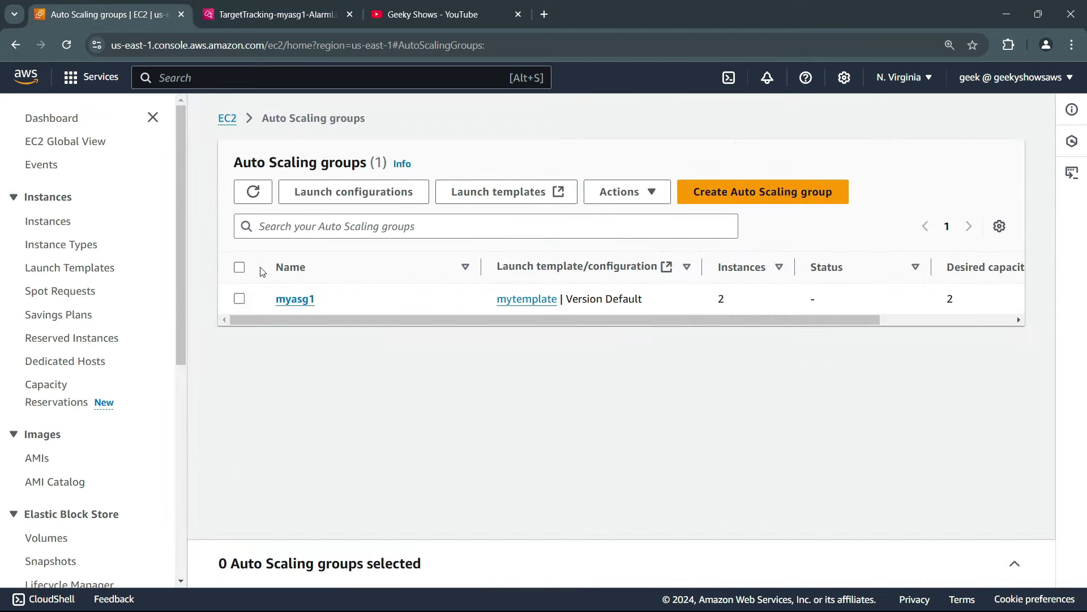
pyautogui.moveTo(844, 320); pyautogui.dragTo(952, 320)
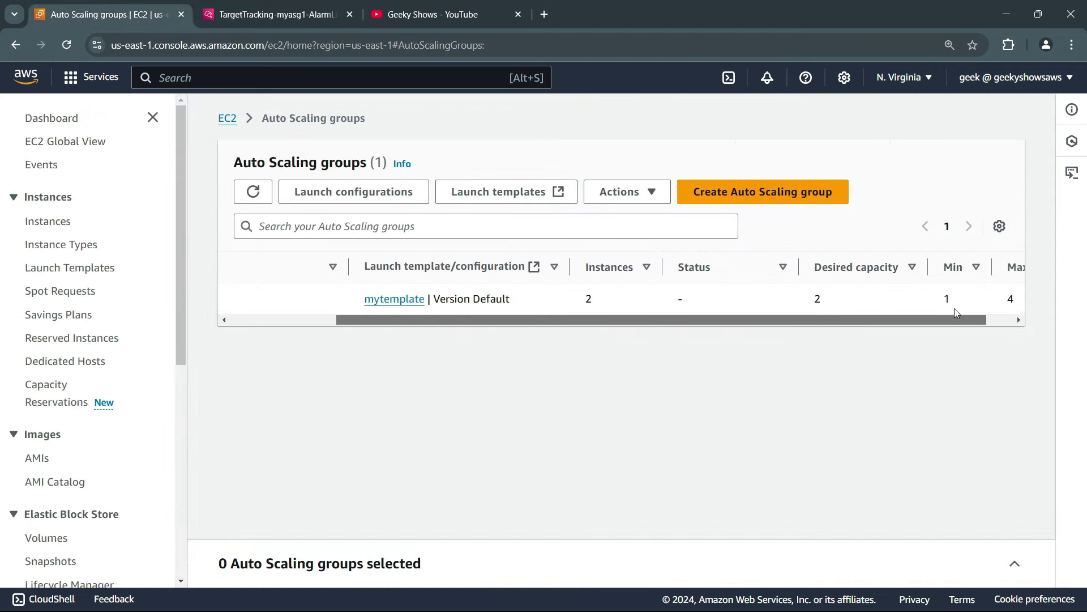
pyautogui.press('F5')
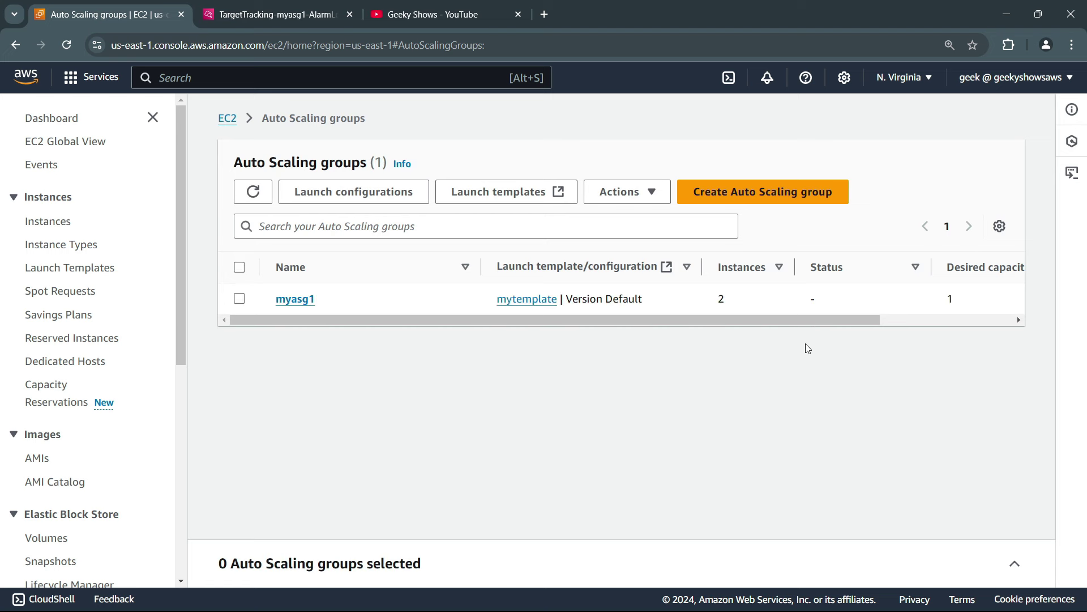
pyautogui.moveTo(804, 321); pyautogui.dragTo(937, 318)
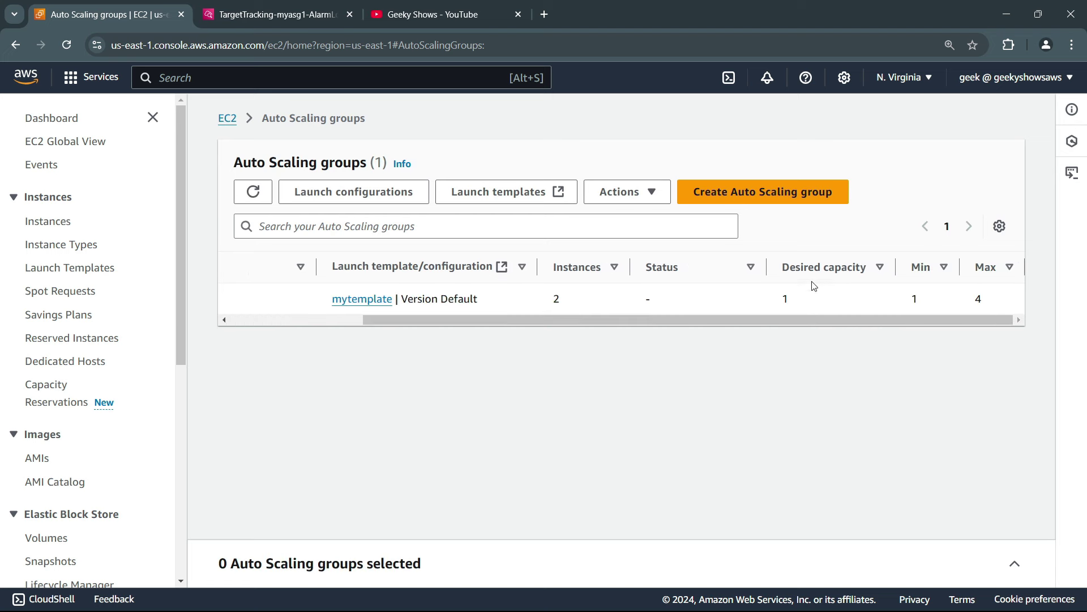
# Check the states of the EC2 instances, return to the Auto Scaling groups list and open myasg1
pyautogui.click(57, 221)
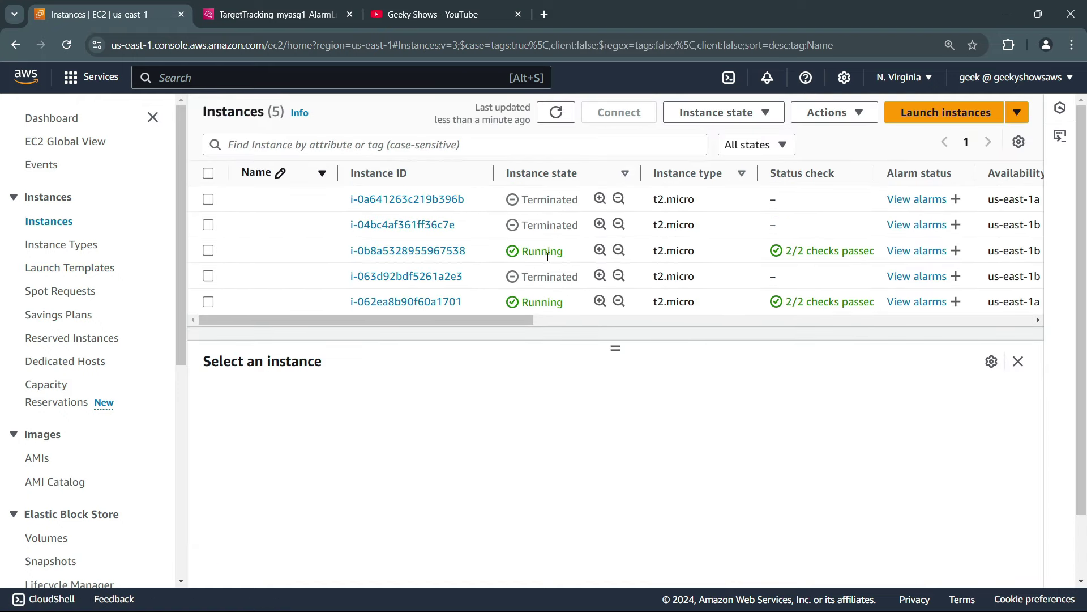
pyautogui.scroll(-7, 177, 452)
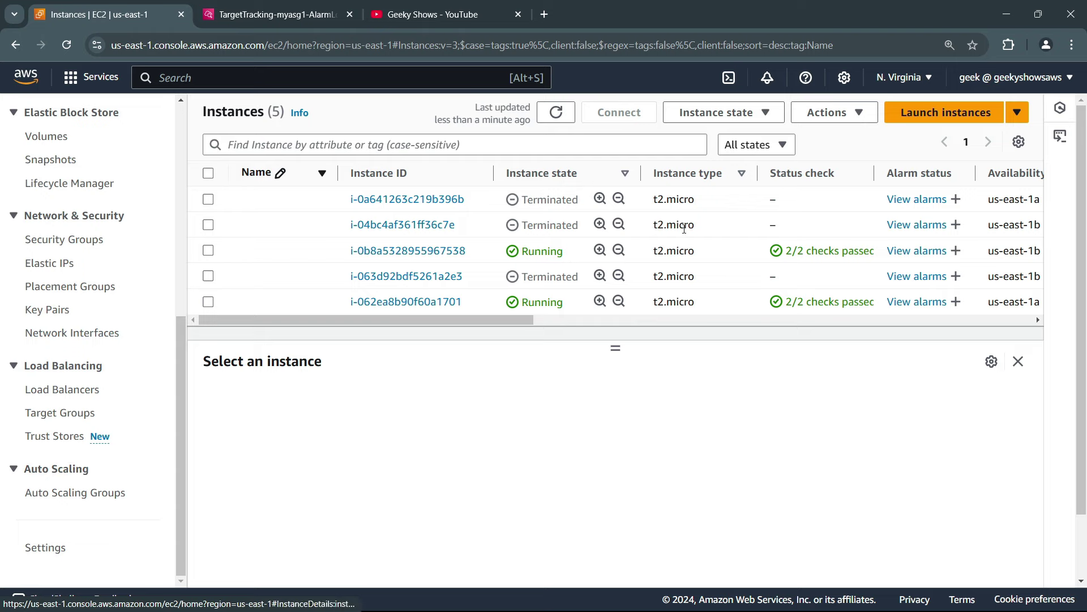
pyautogui.click(80, 493)
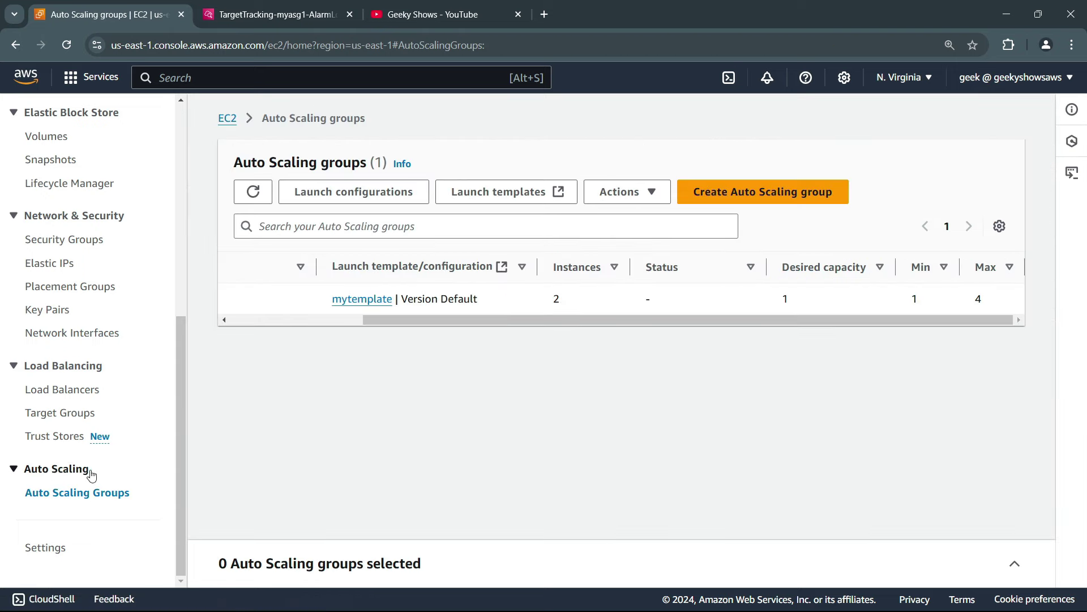
pyautogui.scroll(5, 95, 472)
pyautogui.scroll(-5, 95, 472)
pyautogui.scroll(7, 72, 238)
pyautogui.moveTo(377, 320); pyautogui.dragTo(229, 320)
pyautogui.click(297, 300)
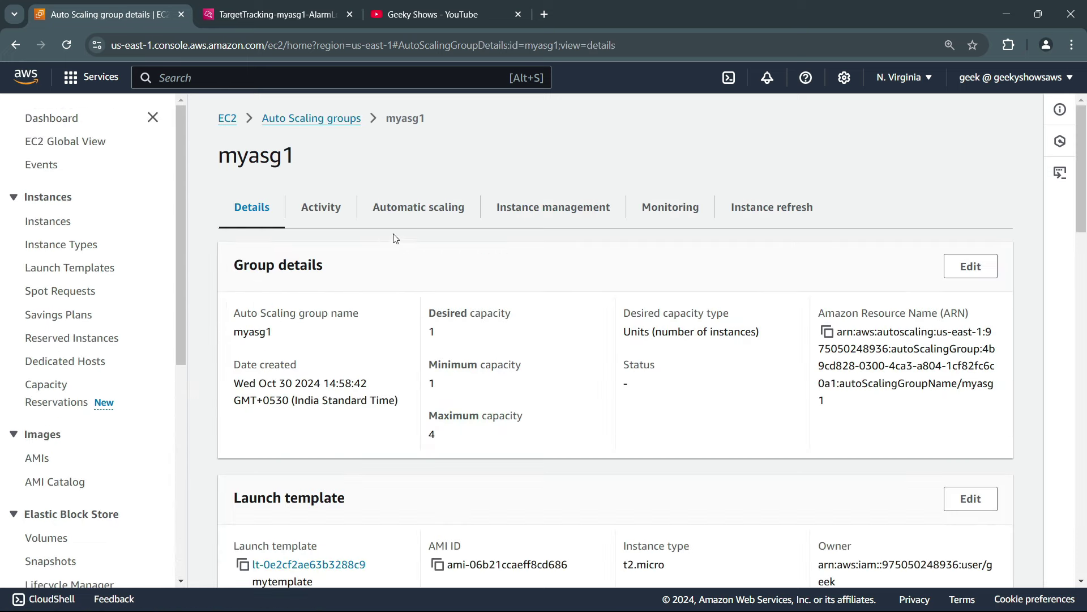
# Read the status and cause of the newest termination entry in myasg1's activity history
pyautogui.click(324, 209)
pyautogui.scroll(-5, 799, 325)
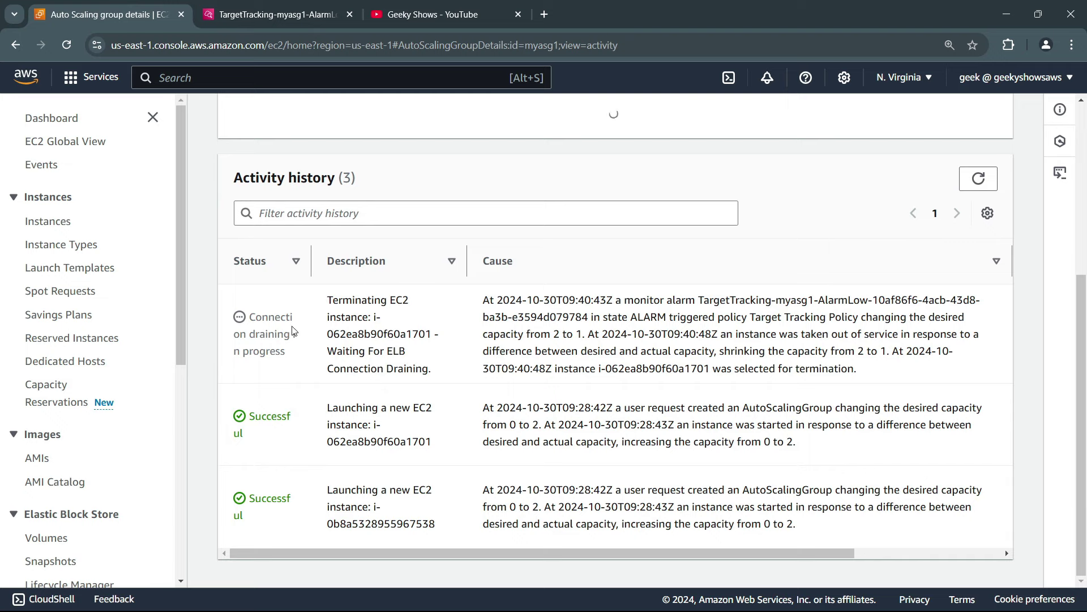
pyautogui.moveTo(276, 317); pyautogui.dragTo(288, 395)
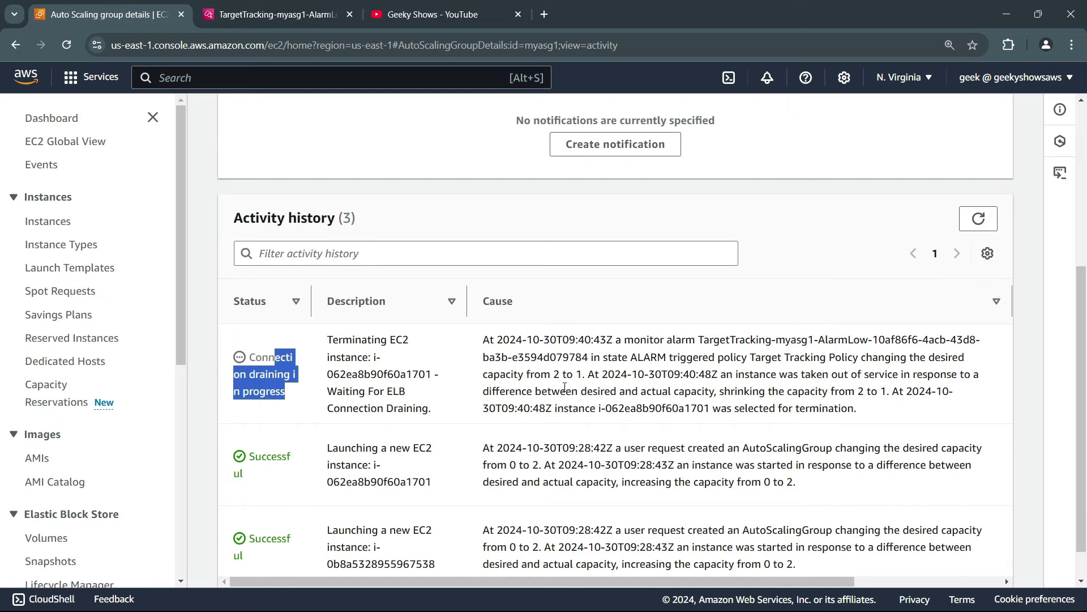
pyautogui.moveTo(626, 357); pyautogui.dragTo(628, 391)
pyautogui.click(628, 391)
pyautogui.scroll(5, 793, 422)
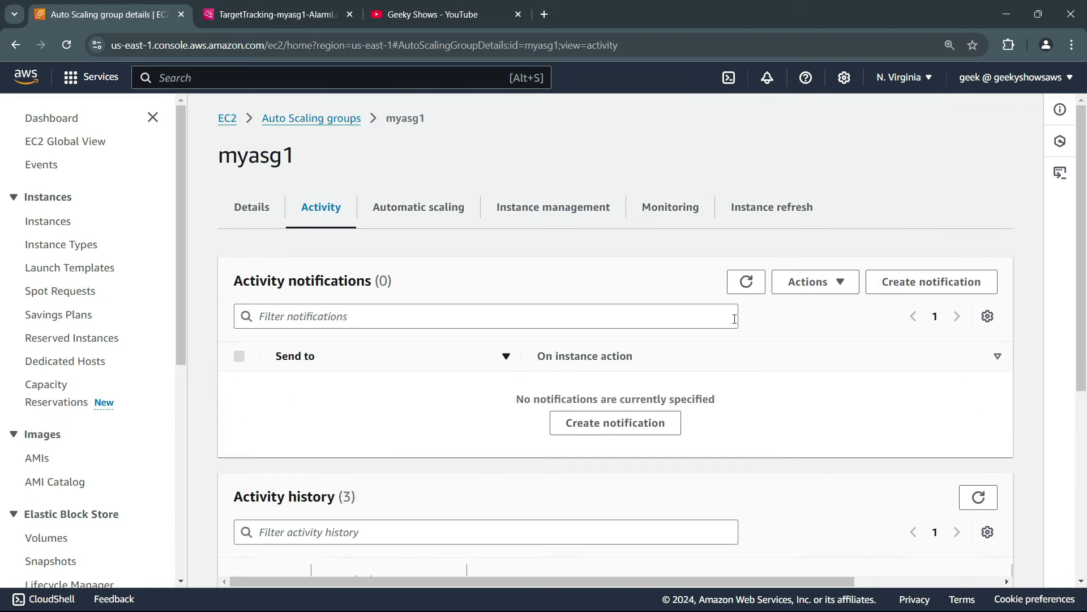
# Check the lifecycle and health status of each instance in myasg1's instance management
pyautogui.click(579, 214)
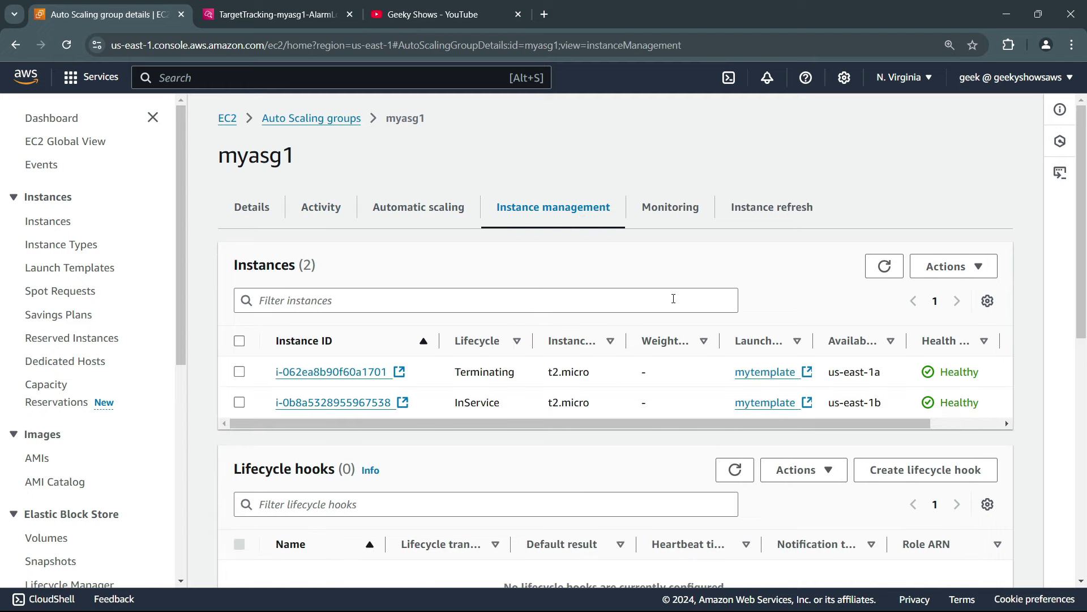
pyautogui.scroll(-1, 674, 298)
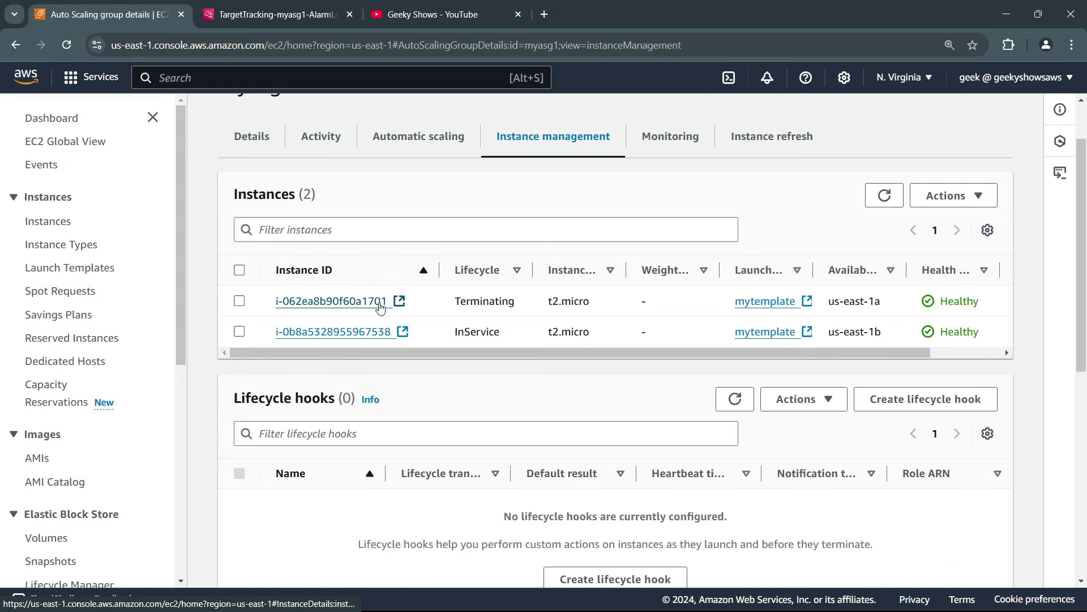
pyautogui.scroll(1, 668, 315)
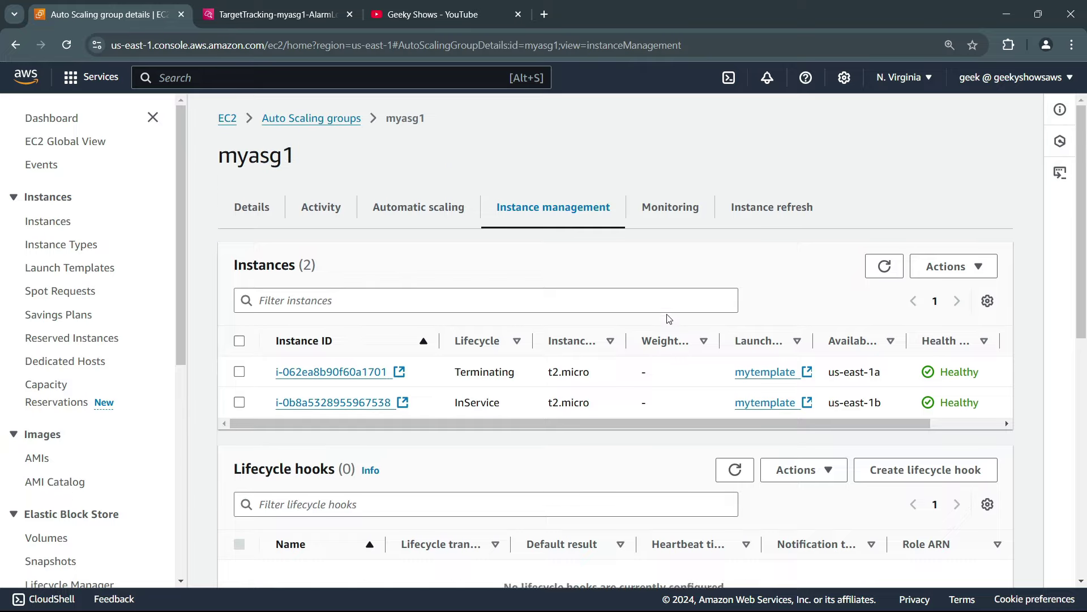
# View myasg1's dynamic scaling policies and read when the Target Tracking Policy is executed
pyautogui.click(408, 207)
pyautogui.scroll(-4, 499, 332)
pyautogui.scroll(3, 499, 333)
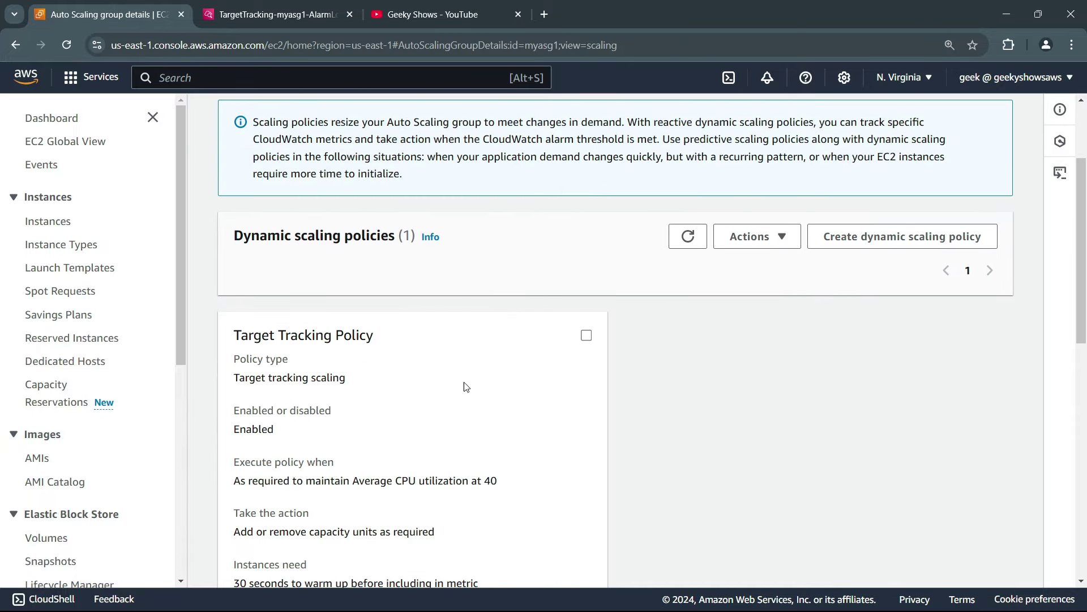
pyautogui.scroll(-2, 384, 437)
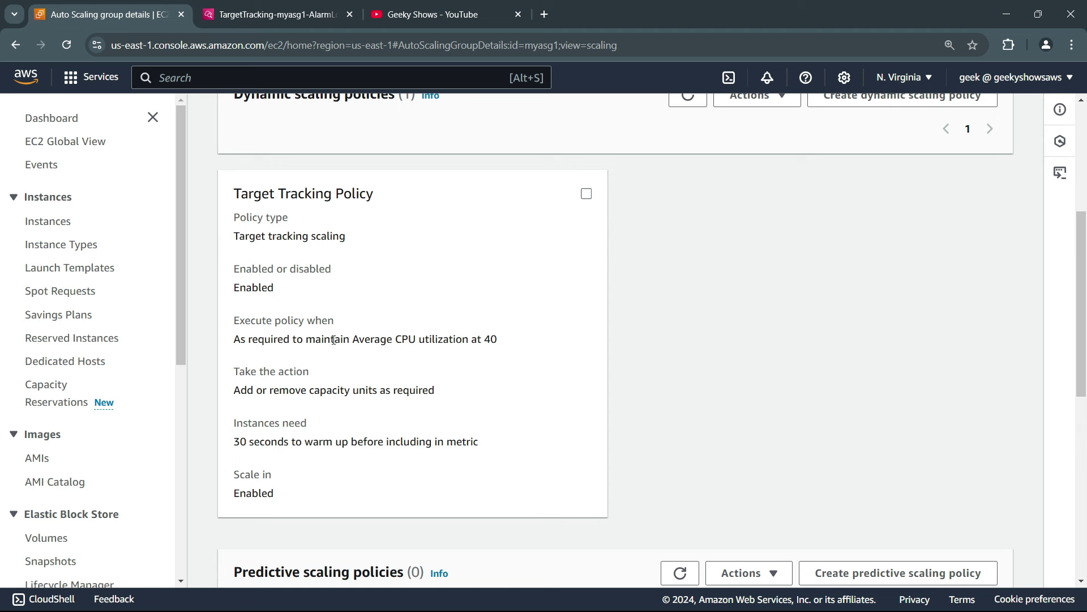
pyautogui.moveTo(370, 339); pyautogui.dragTo(496, 340)
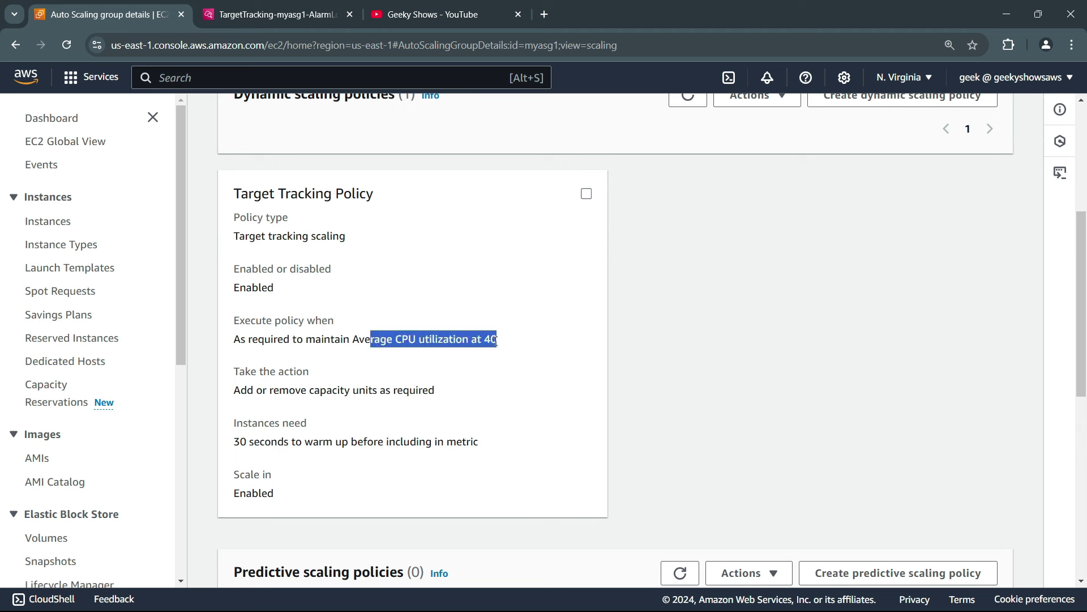
pyautogui.click(520, 342)
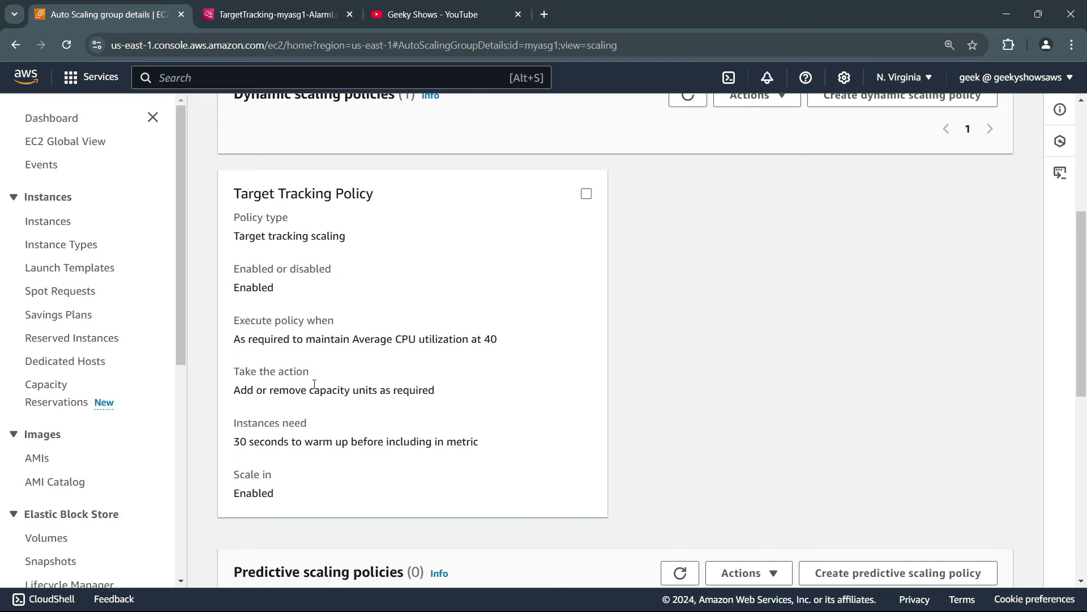
# Examine the action and execution condition of the Target Tracking Policy and look over the rest of the automatic scaling settings
pyautogui.moveTo(262, 390); pyautogui.dragTo(353, 389)
pyautogui.click(405, 381)
pyautogui.moveTo(241, 391); pyautogui.dragTo(398, 408)
pyautogui.moveTo(256, 338); pyautogui.dragTo(563, 359)
pyautogui.click(553, 359)
pyautogui.scroll(-1, 319, 392)
pyautogui.scroll(5, 319, 392)
pyautogui.scroll(-5, 320, 398)
pyautogui.scroll(5, 305, 375)
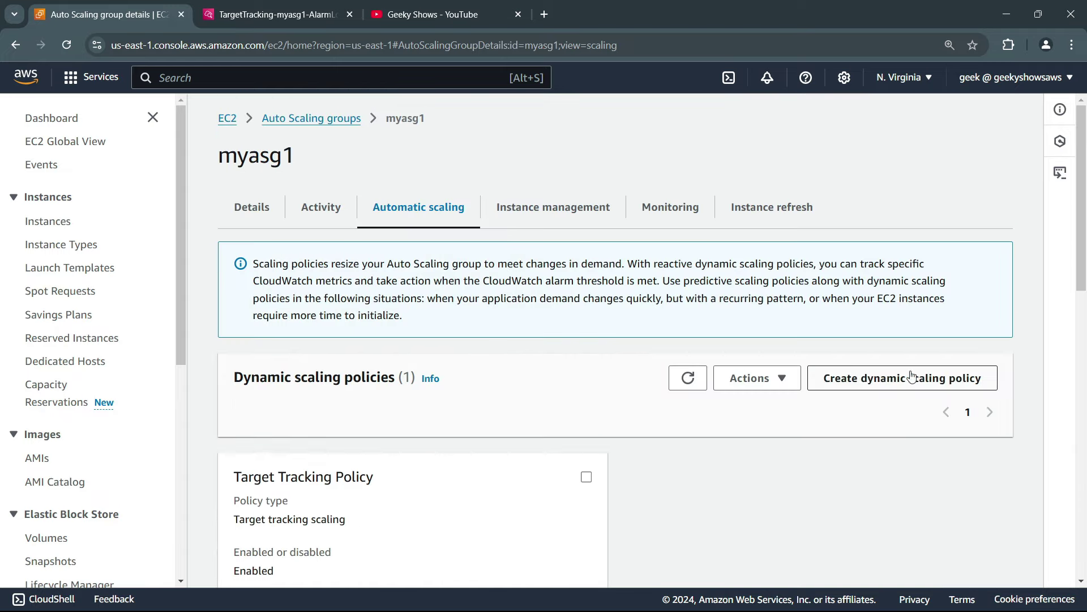
pyautogui.scroll(-4, 767, 518)
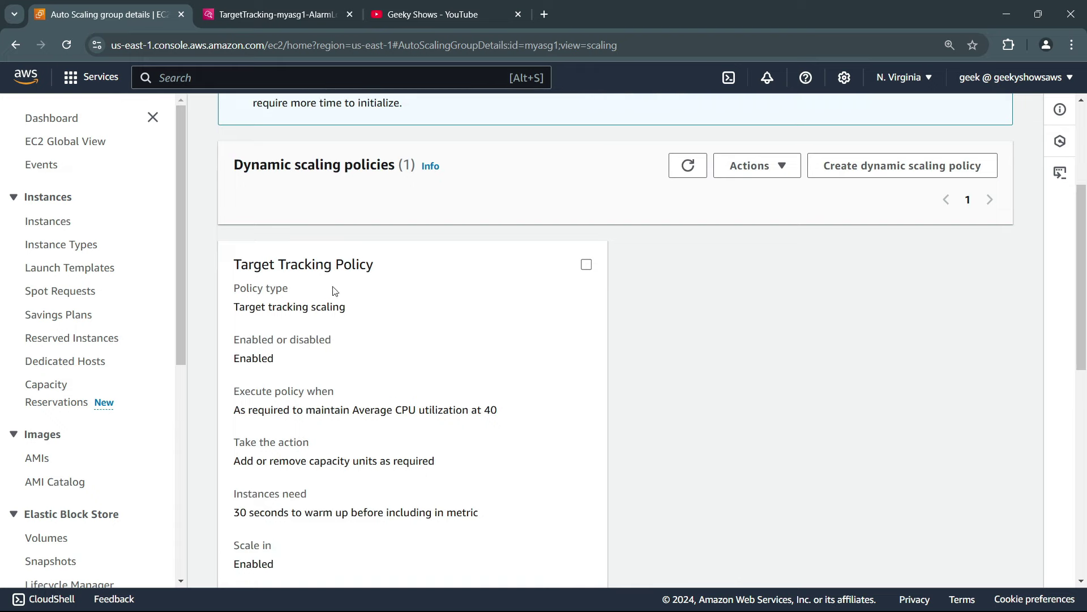
pyautogui.moveTo(335, 291); pyautogui.dragTo(387, 385)
pyautogui.click(462, 350)
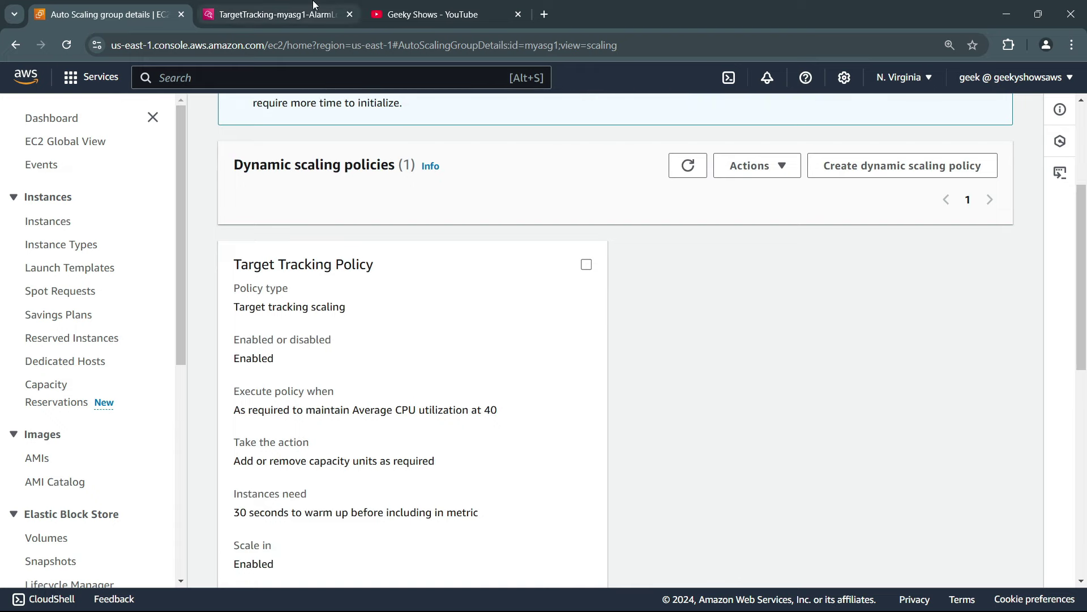
# Switch to CloudWatch, return to the list of all alarms and examine the AlarmLow alarm's CPU utilization graph and details
pyautogui.click(335, 17)
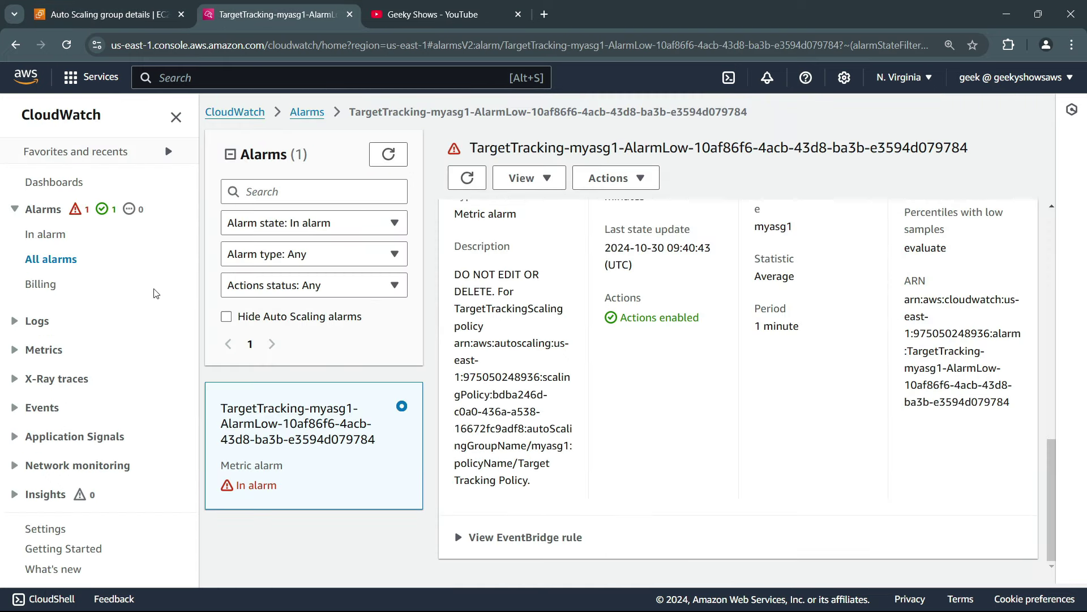
pyautogui.hotkey('alt', 'Left')
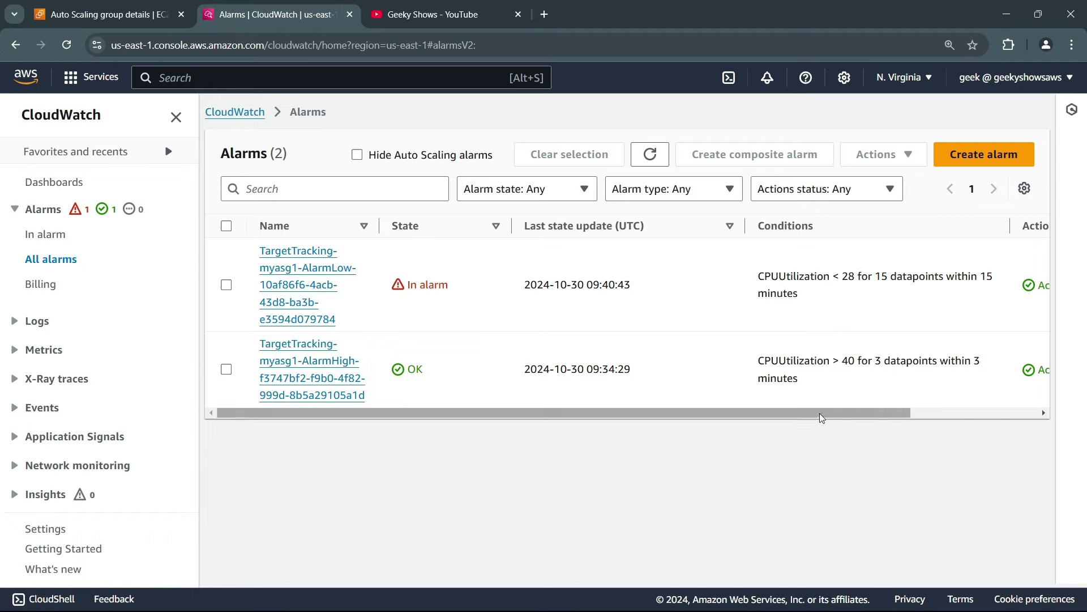
pyautogui.moveTo(820, 412); pyautogui.dragTo(680, 413)
pyautogui.click(311, 285)
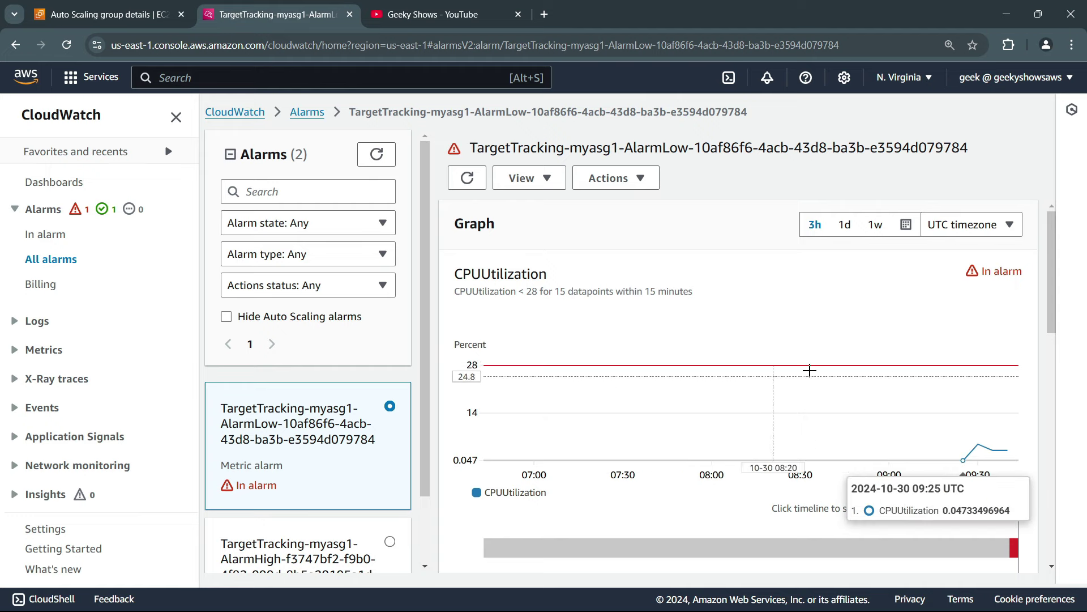
pyautogui.scroll(-3, 980, 422)
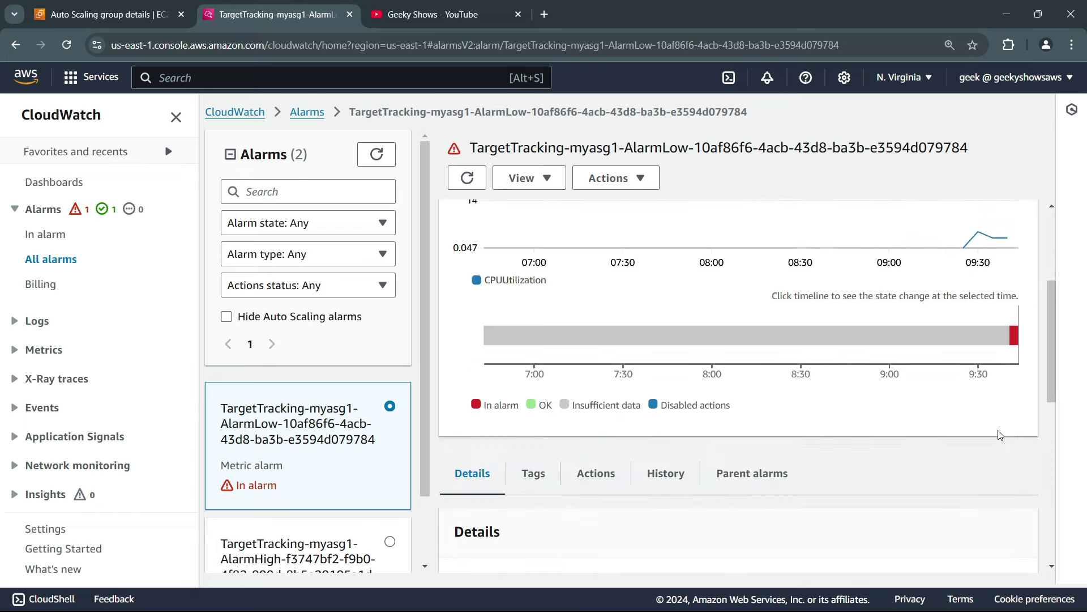
pyautogui.scroll(3, 974, 425)
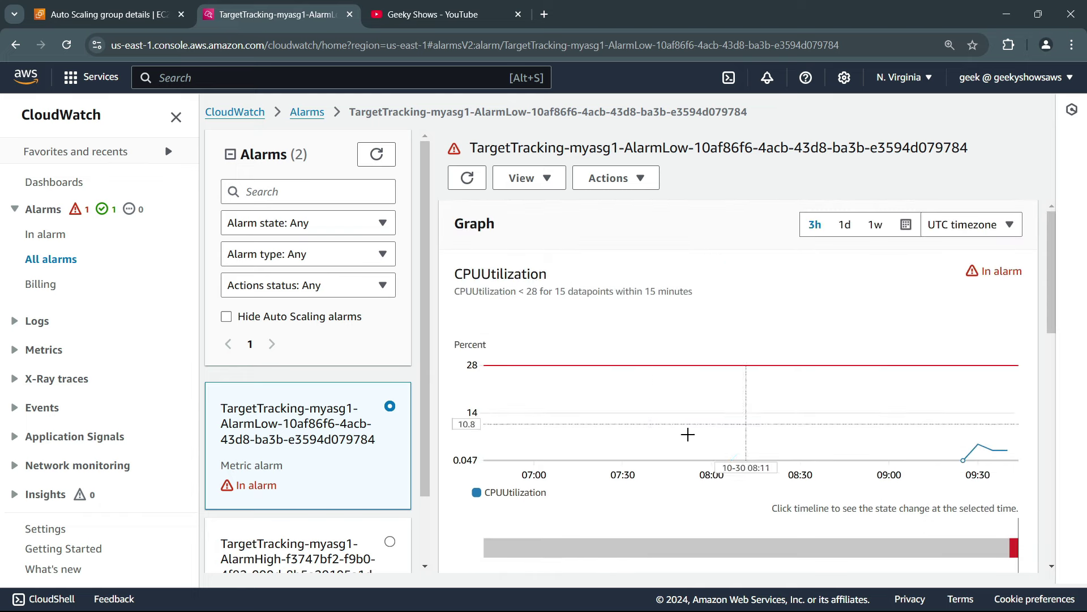
pyautogui.scroll(-6, 659, 414)
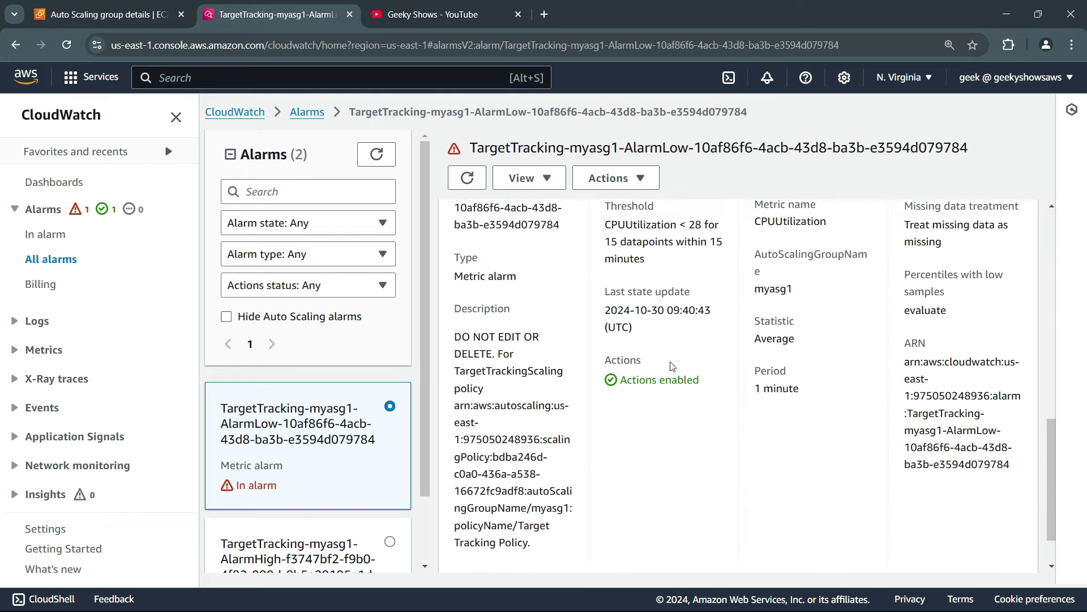
# Switch back to EC2, reopen myasg1 from the Auto Scaling groups list and check its desired, minimum and maximum capacity
pyautogui.hotkey('ctrl', 'shift', 'Tab')
pyautogui.scroll(-6, 103, 435)
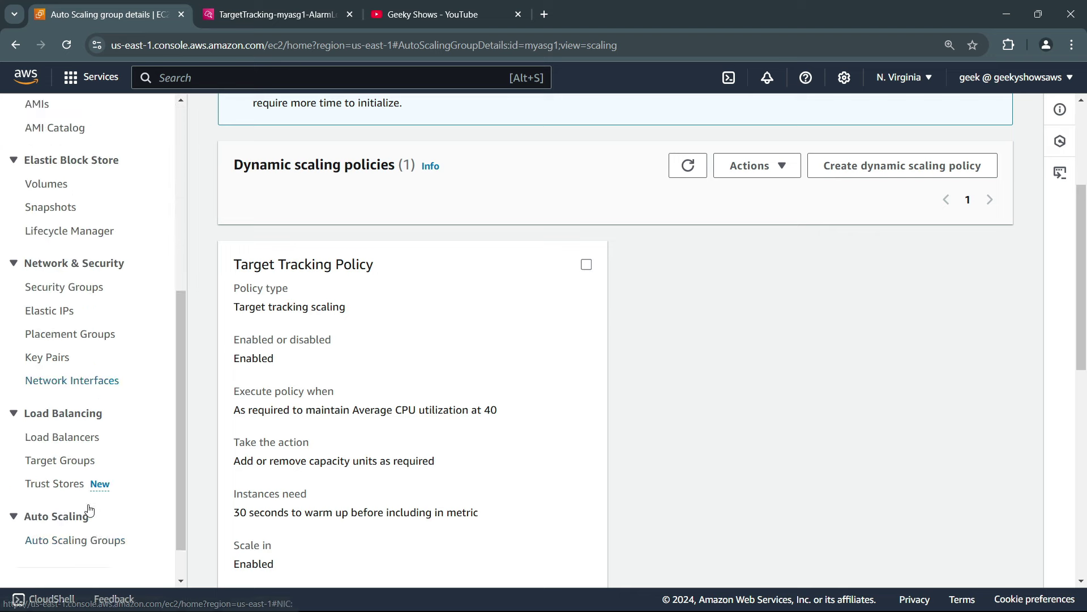
pyautogui.click(107, 498)
pyautogui.click(293, 300)
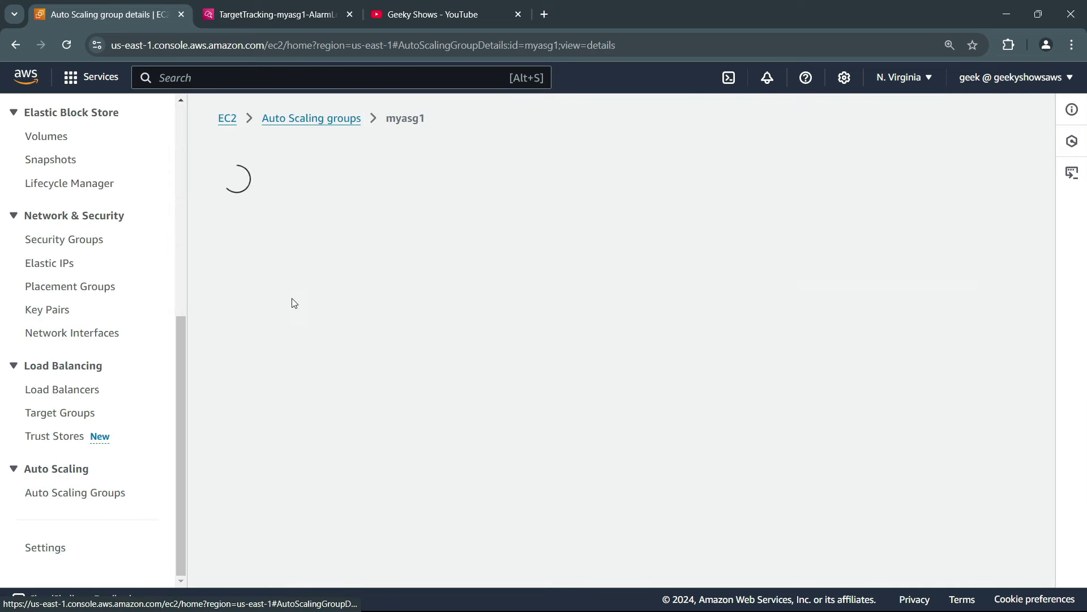
pyautogui.moveTo(425, 313); pyautogui.dragTo(463, 404)
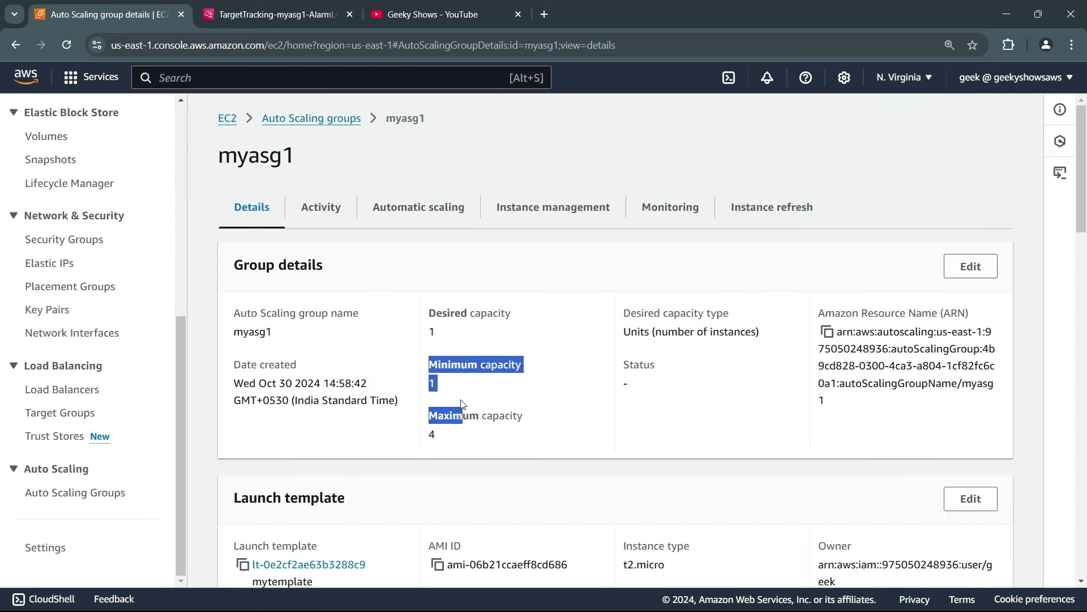
# Inspect the desired capacity in myasg1's group size settings and close them without saving
pyautogui.click(970, 266)
pyautogui.moveTo(435, 359); pyautogui.dragTo(402, 360)
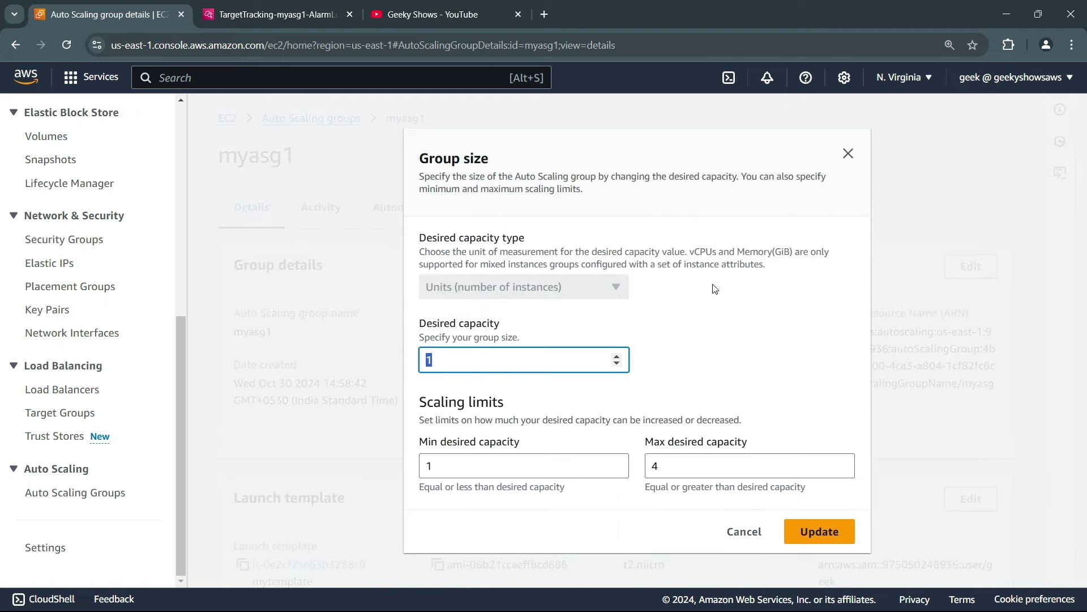
pyautogui.click(848, 154)
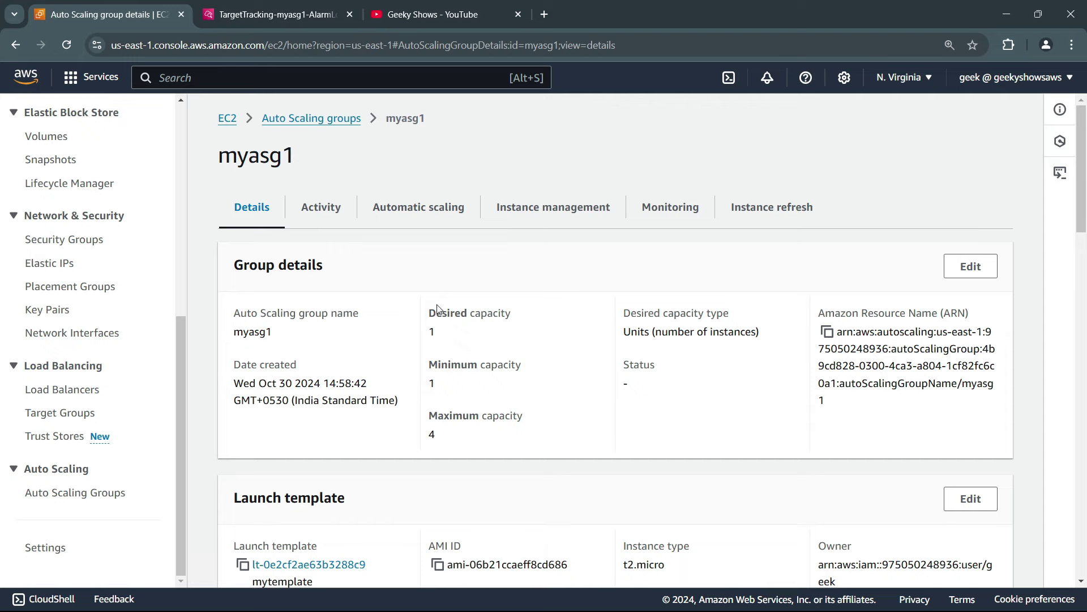
# Review which instance the activity history of myasg1 names for termination and compare it with the lifecycle states in instance management
pyautogui.click(340, 214)
pyautogui.scroll(-1, 563, 344)
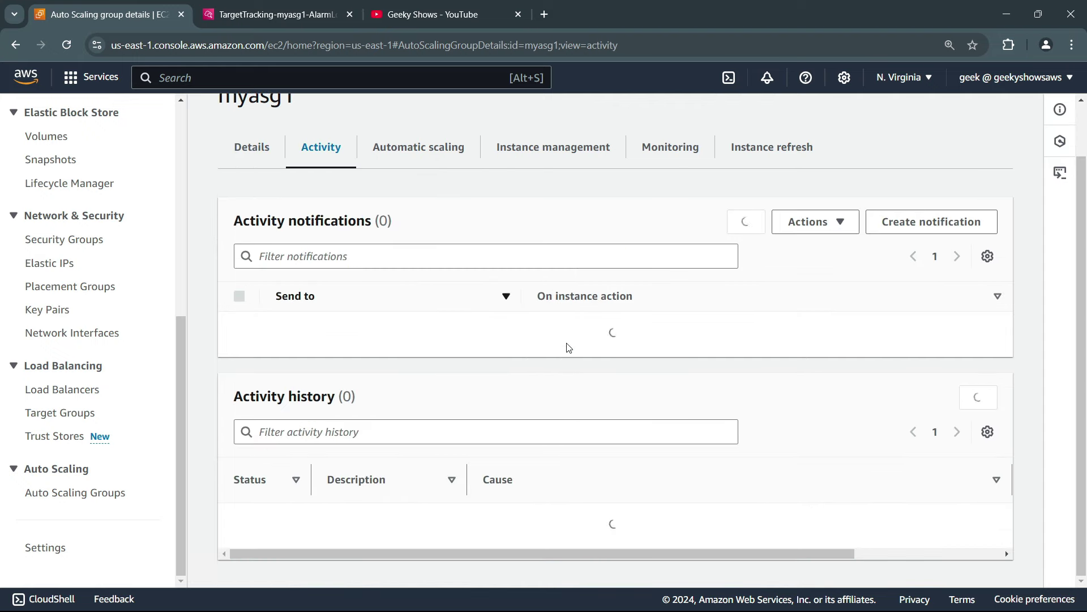
pyautogui.scroll(-3, 706, 383)
pyautogui.moveTo(275, 356); pyautogui.dragTo(294, 405)
pyautogui.click(647, 380)
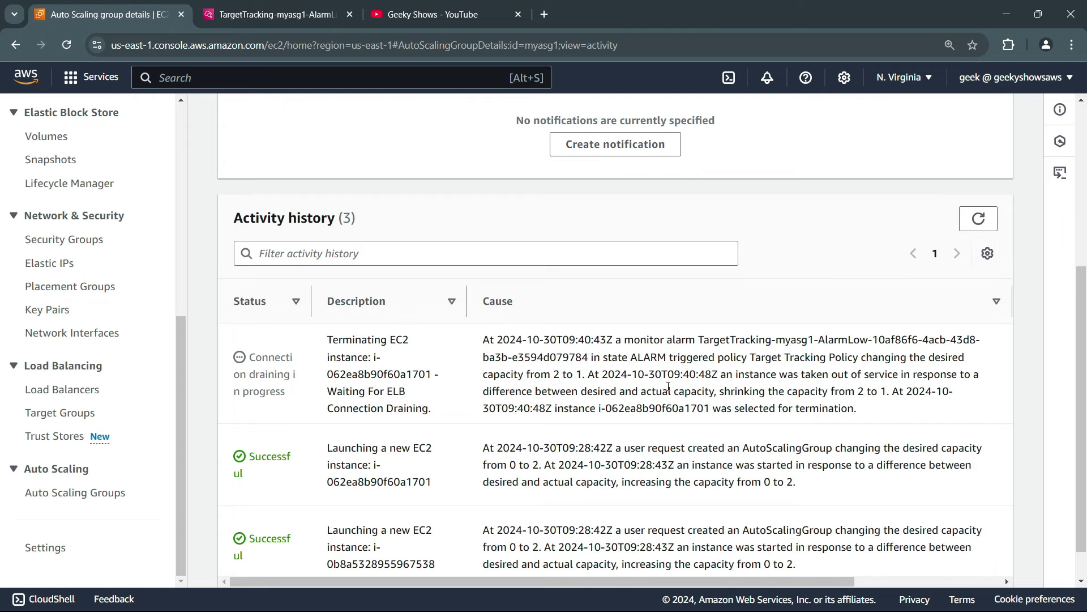
pyautogui.moveTo(694, 409); pyautogui.dragTo(822, 409)
pyautogui.click(824, 407)
pyautogui.scroll(4, 827, 402)
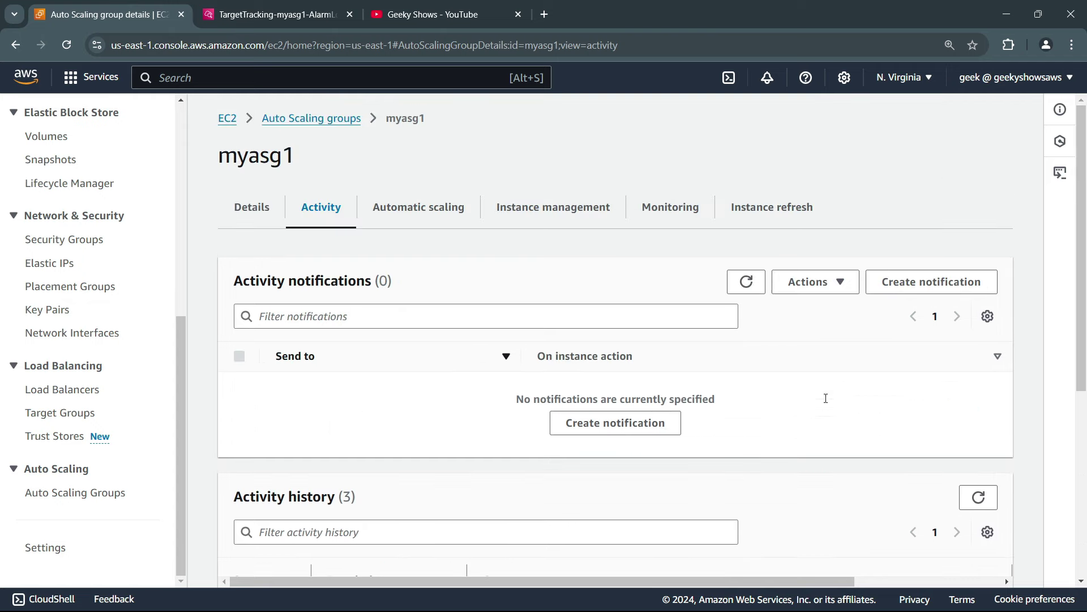
pyautogui.scroll(-2, 412, 333)
pyautogui.scroll(-2, 412, 333)
pyautogui.scroll(6, 398, 326)
pyautogui.click(542, 222)
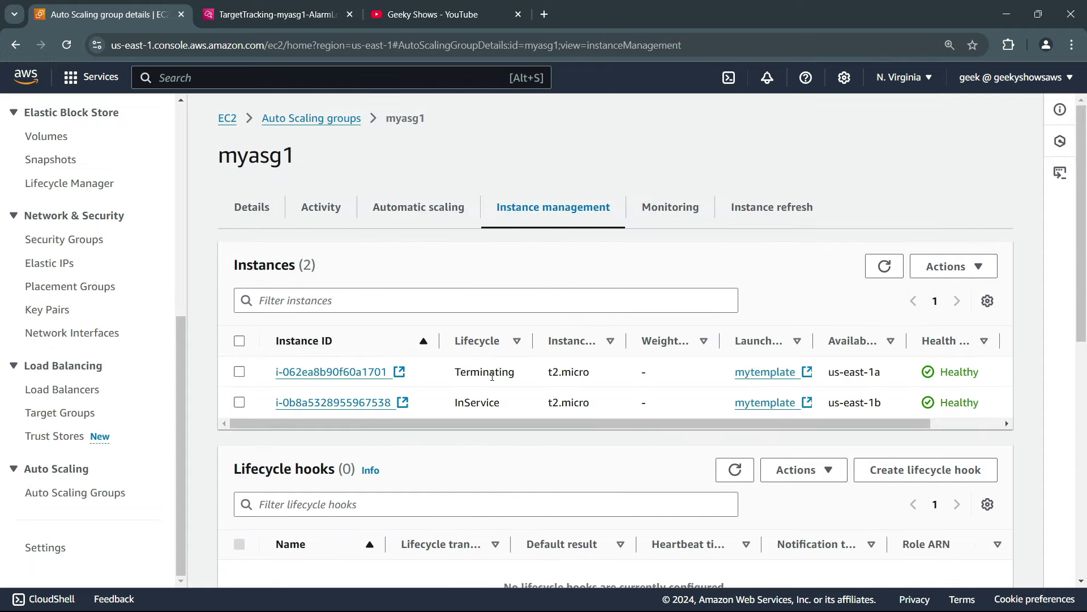
# Open the EC2 instances list and filter it to show only Running instances
pyautogui.scroll(7, 63, 227)
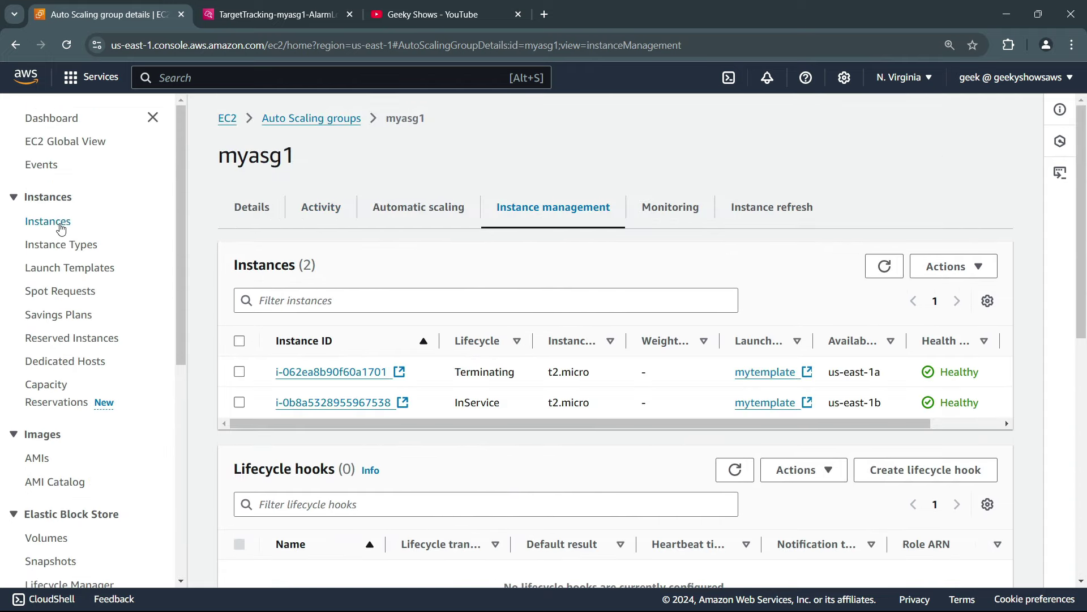
pyautogui.click(57, 222)
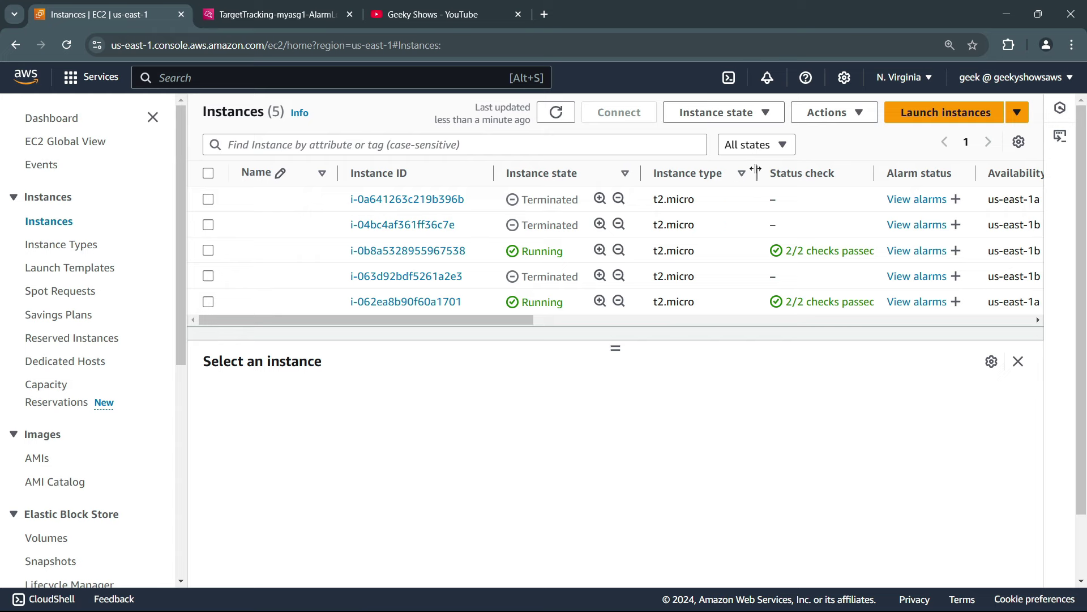
pyautogui.click(755, 145)
pyautogui.click(765, 197)
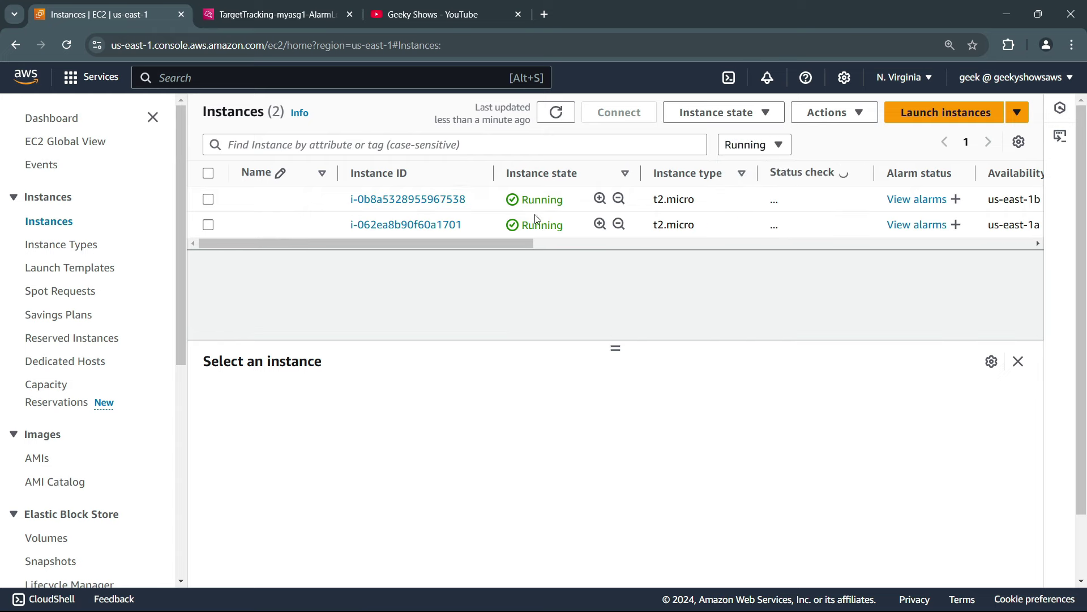
pyautogui.moveTo(529, 226); pyautogui.dragTo(567, 235)
pyautogui.click(552, 255)
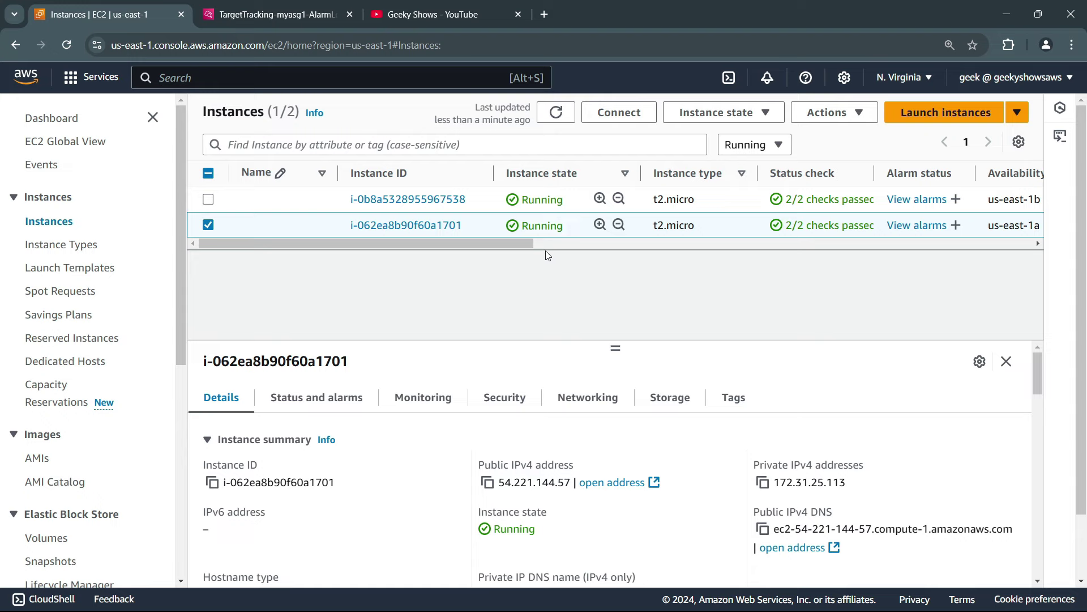
# Open myasg1 from the Auto Scaling groups list and start a new dynamic scaling policy from its automatic scaling settings
pyautogui.scroll(-7, 49, 352)
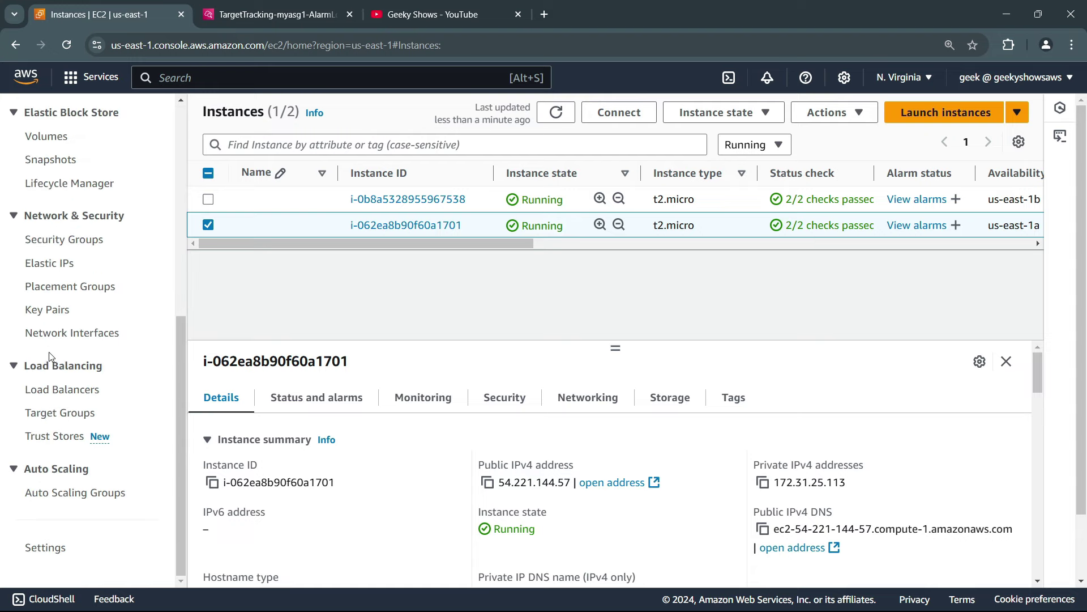
pyautogui.click(91, 494)
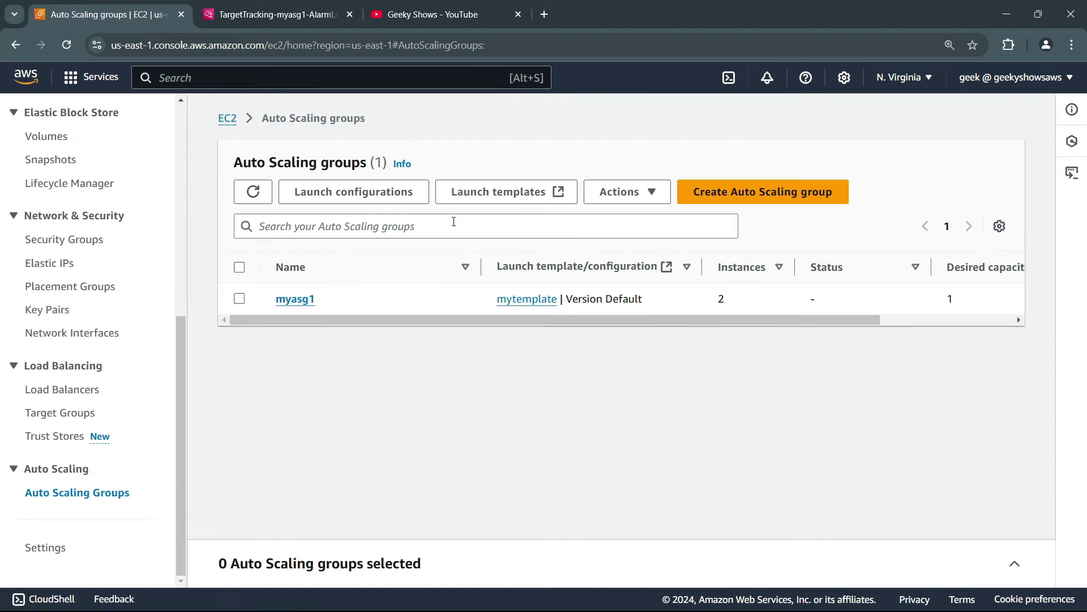
pyautogui.click(293, 296)
pyautogui.click(419, 206)
pyautogui.scroll(-3, 445, 368)
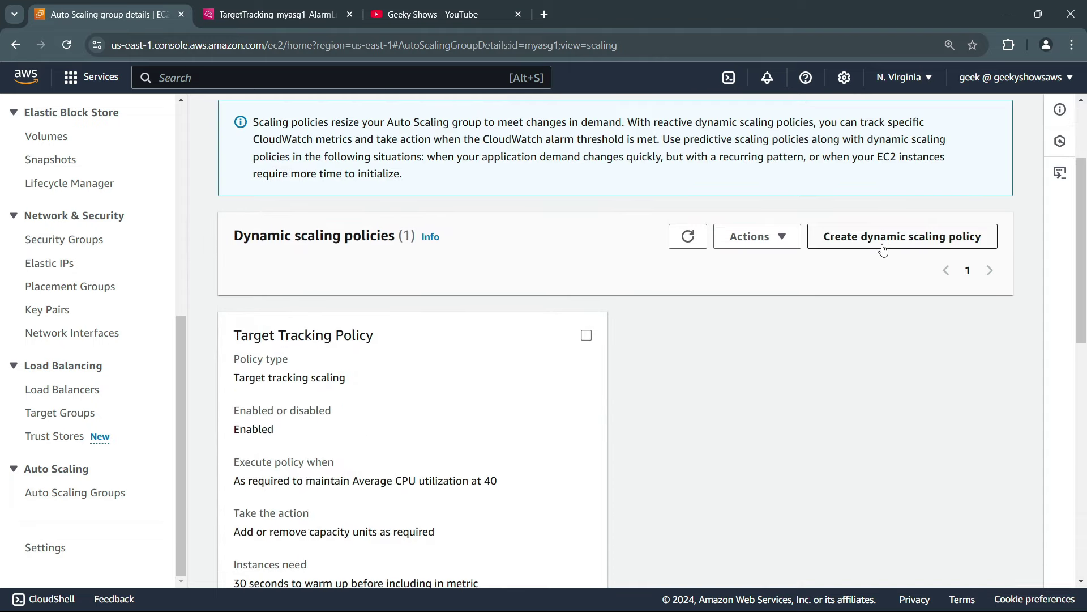
pyautogui.click(918, 237)
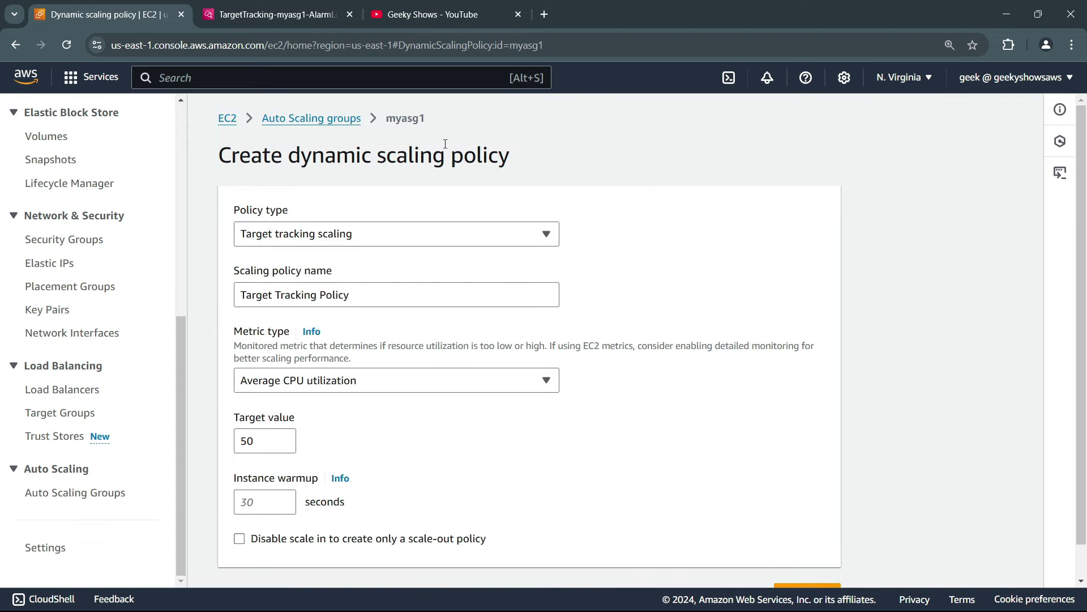
# Check the alarms currently in the In alarm state in CloudWatch, and return to the EC2 dynamic scaling policy form
pyautogui.click(302, 16)
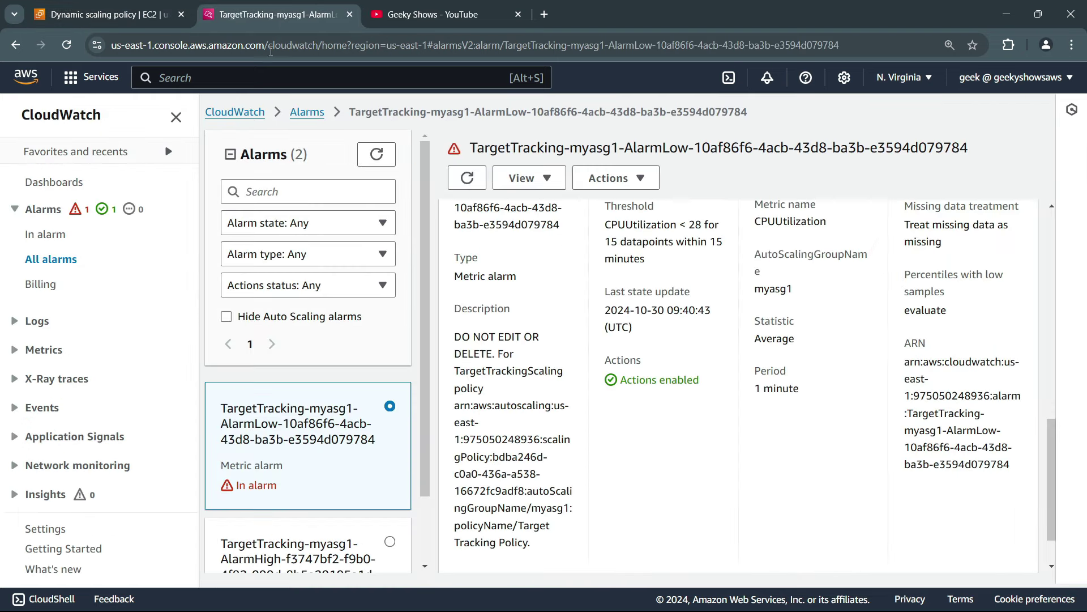
pyautogui.click(53, 236)
pyautogui.click(133, 8)
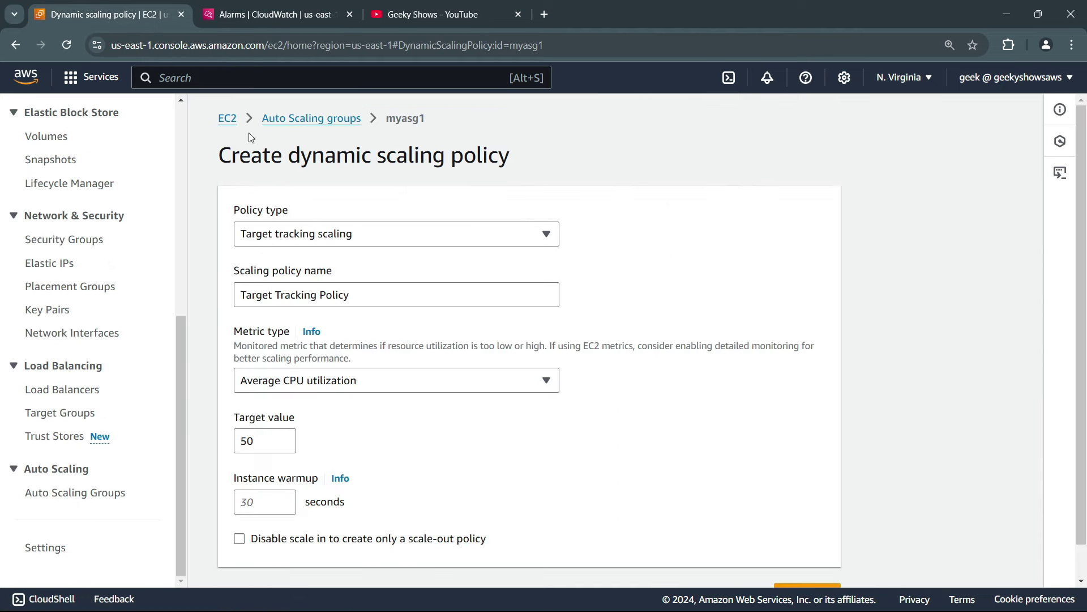
# Set the policy type to Simple scaling and name the policy Simple Scaling 1
pyautogui.click(306, 237)
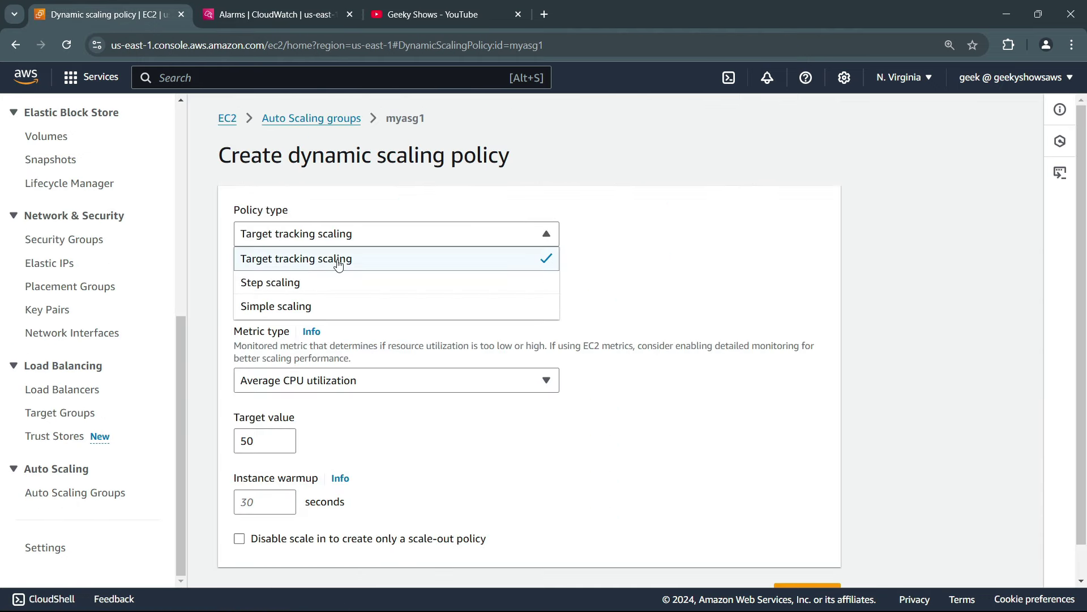
pyautogui.click(299, 285)
pyautogui.click(337, 243)
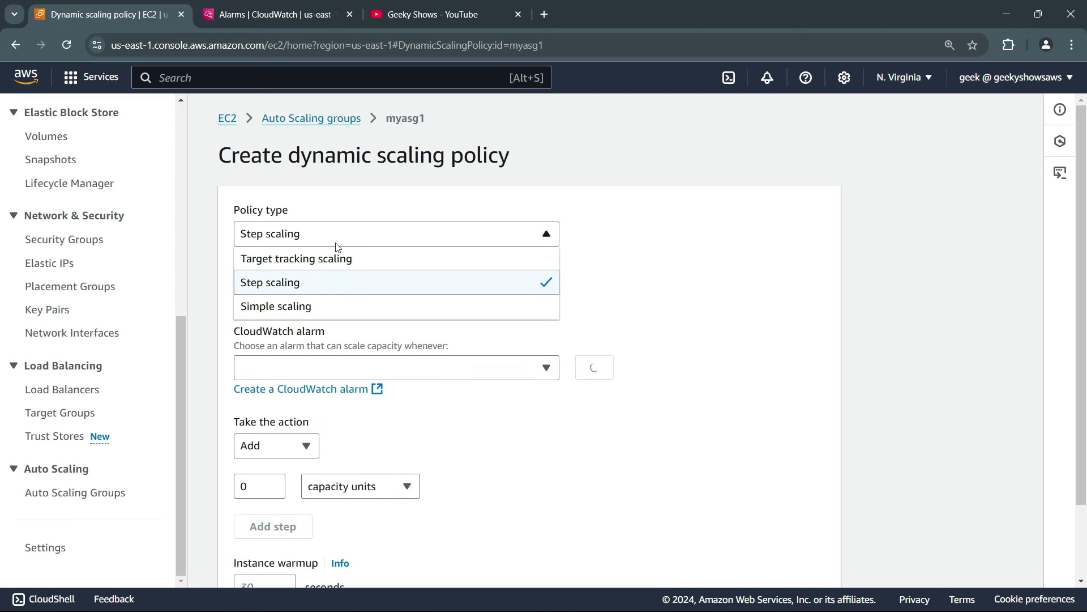
pyautogui.click(286, 306)
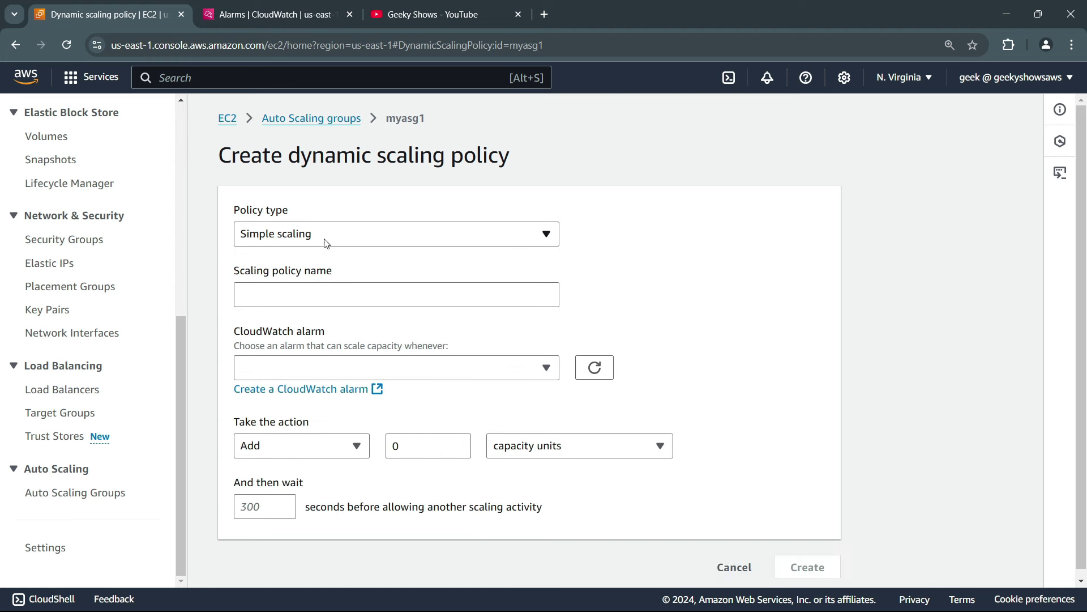
pyautogui.click(298, 295)
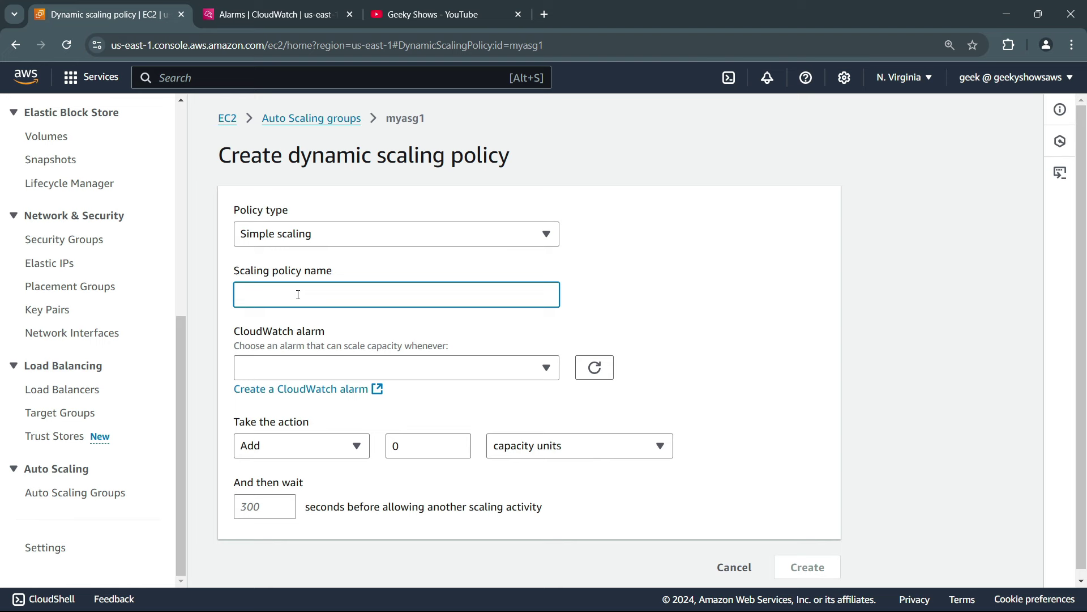
pyautogui.write('Simple Scaling 1')
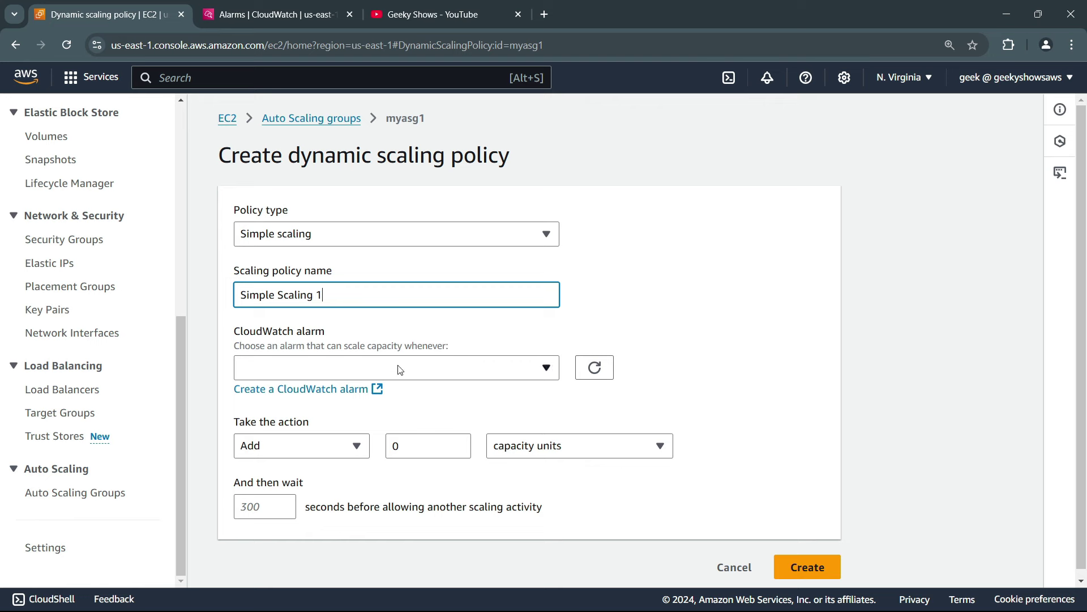
# Check which CloudWatch alarms the policy offers, refresh the choices and check them again
pyautogui.click(544, 371)
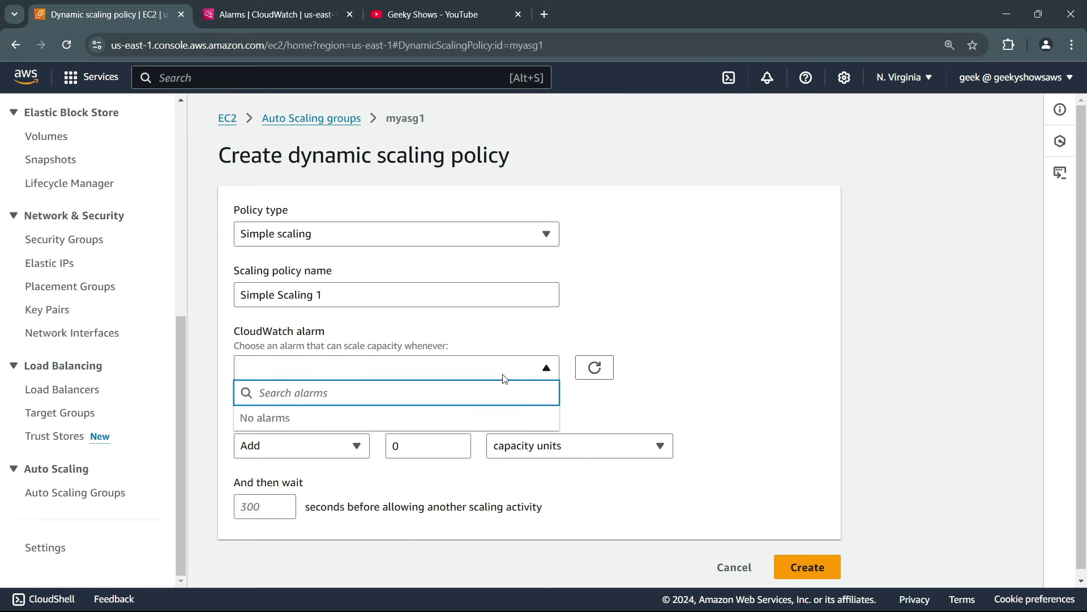
pyautogui.click(564, 420)
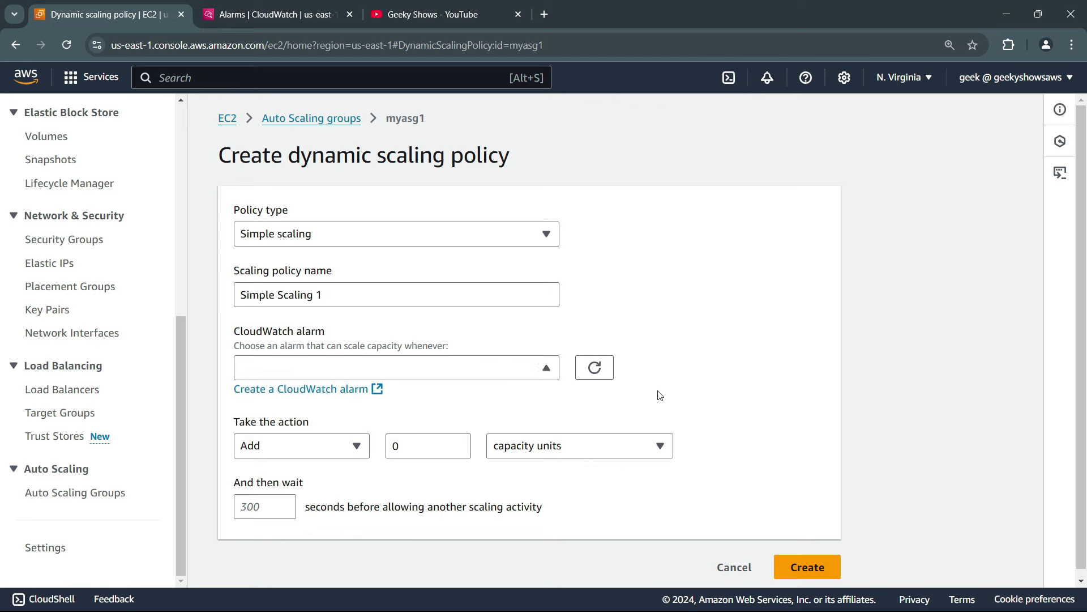
pyautogui.click(595, 367)
pyautogui.click(547, 368)
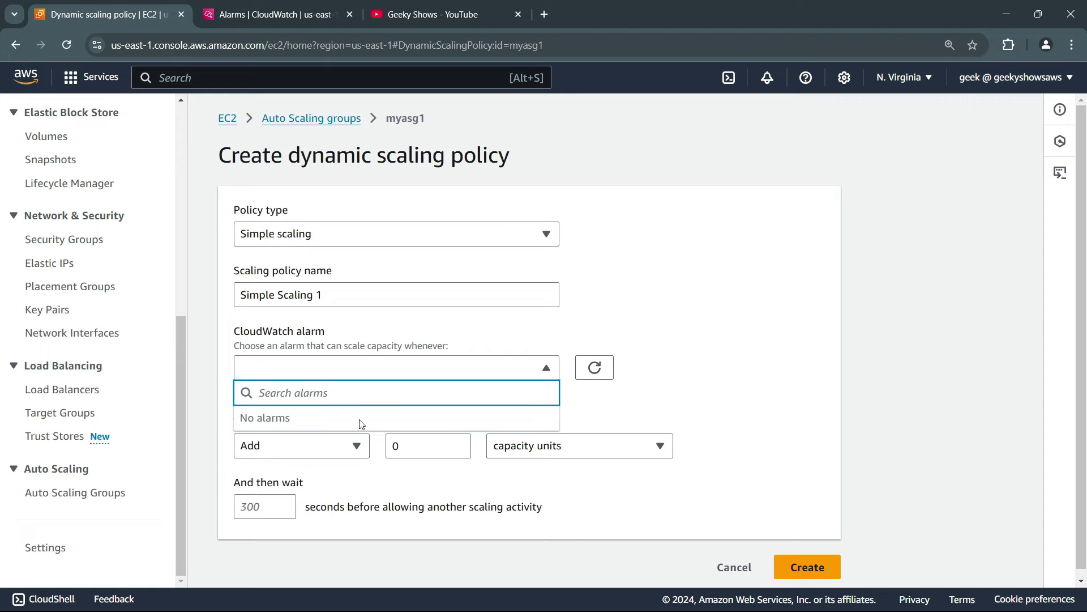
pyautogui.click(718, 397)
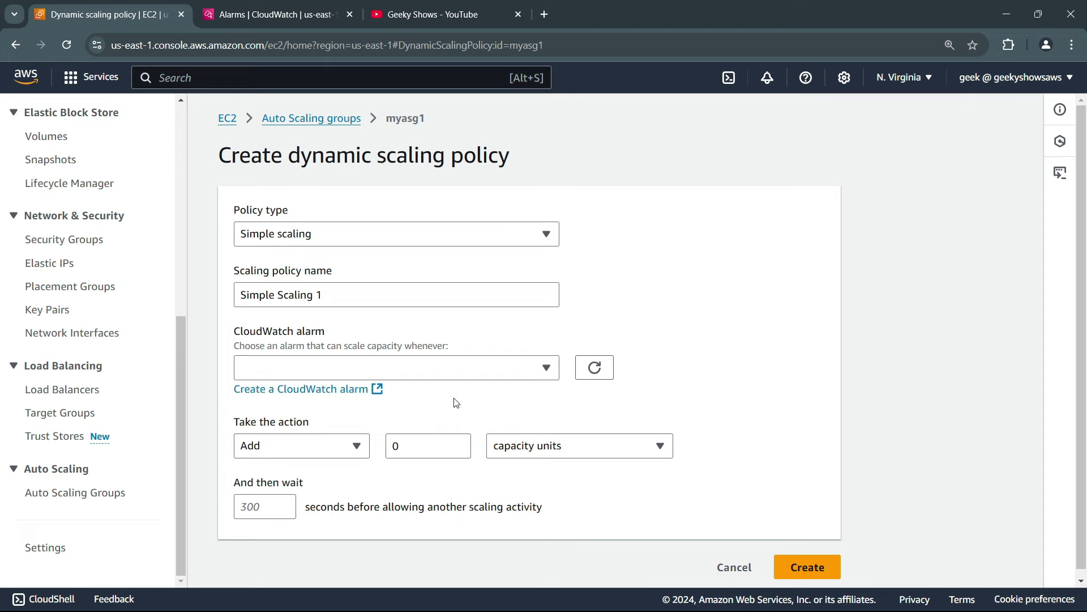
# Start creating a CloudWatch alarm from the policy form and browse the EC2 metrics by Auto Scaling group
pyautogui.click(342, 388)
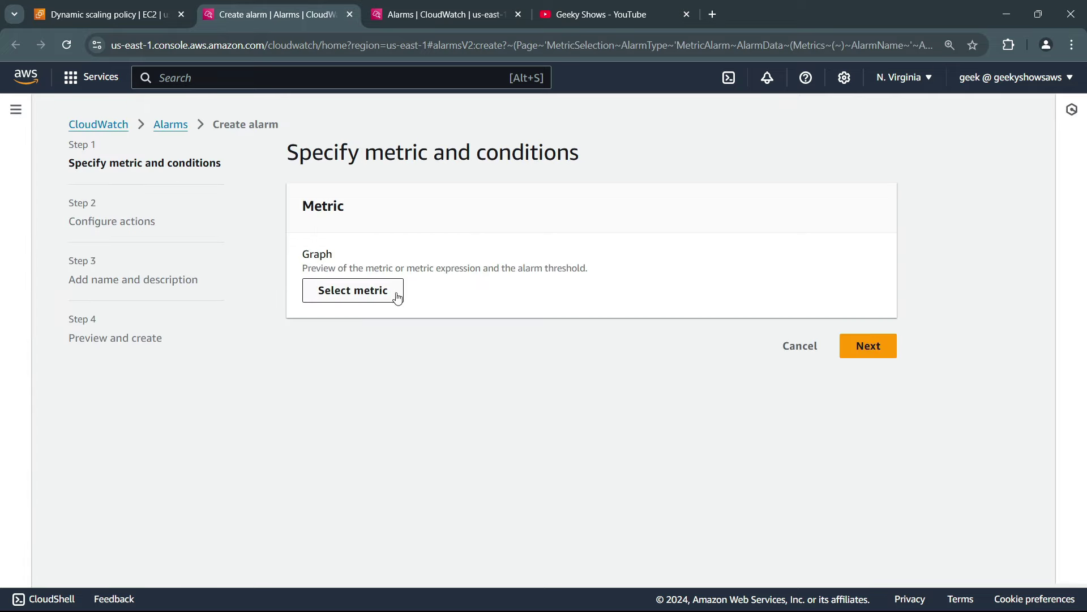
pyautogui.click(369, 298)
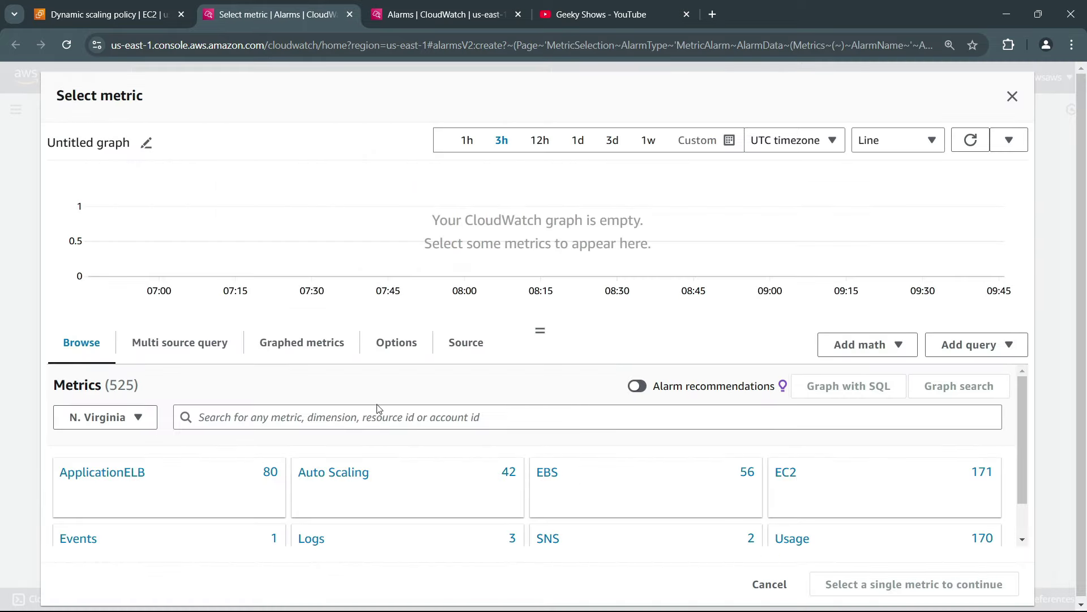
pyautogui.click(788, 474)
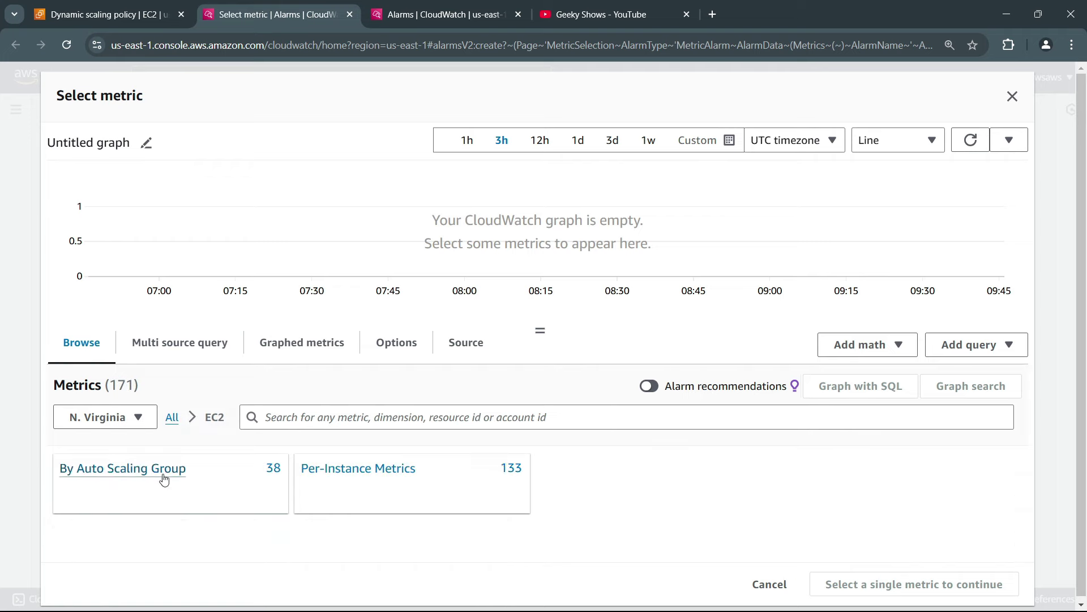
pyautogui.click(159, 477)
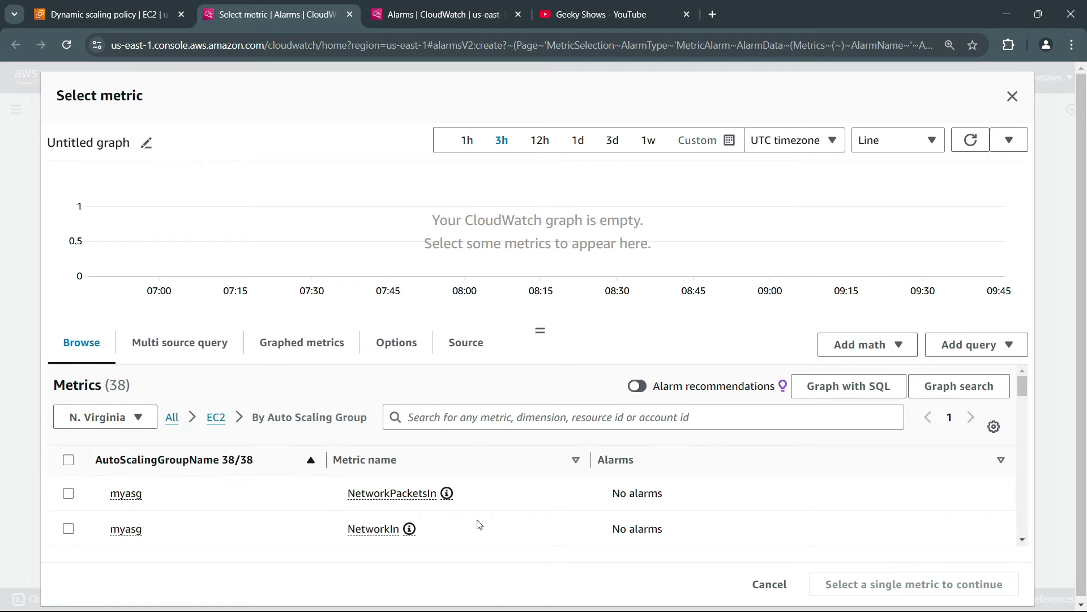
# Select the CPUUtilization metric of myasg1 as the new alarm's metric
pyautogui.scroll(-6, 481, 523)
pyautogui.scroll(-10, 483, 531)
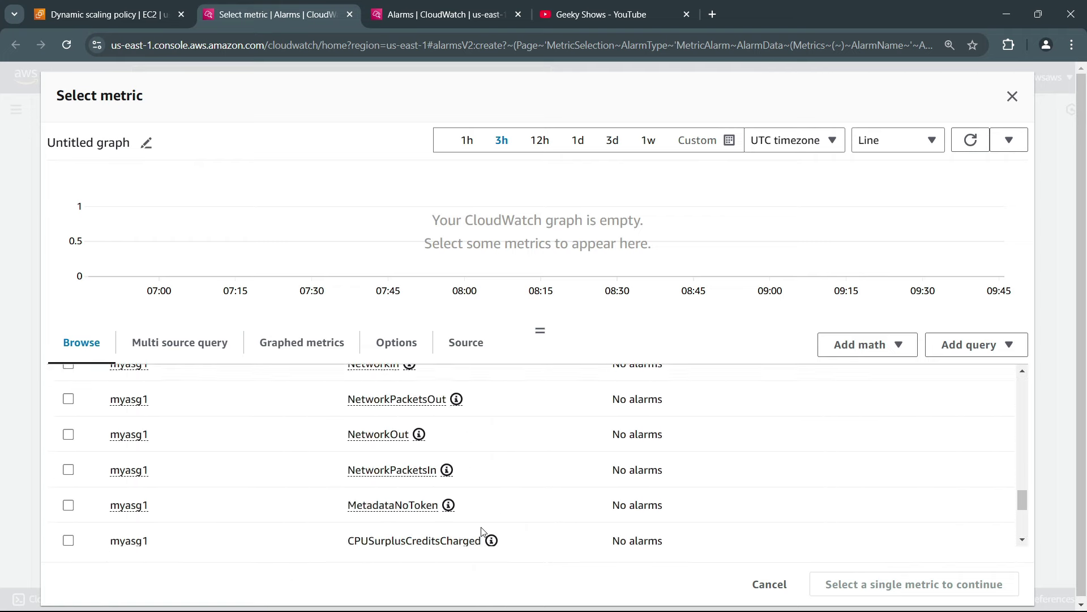
pyautogui.scroll(3, 383, 503)
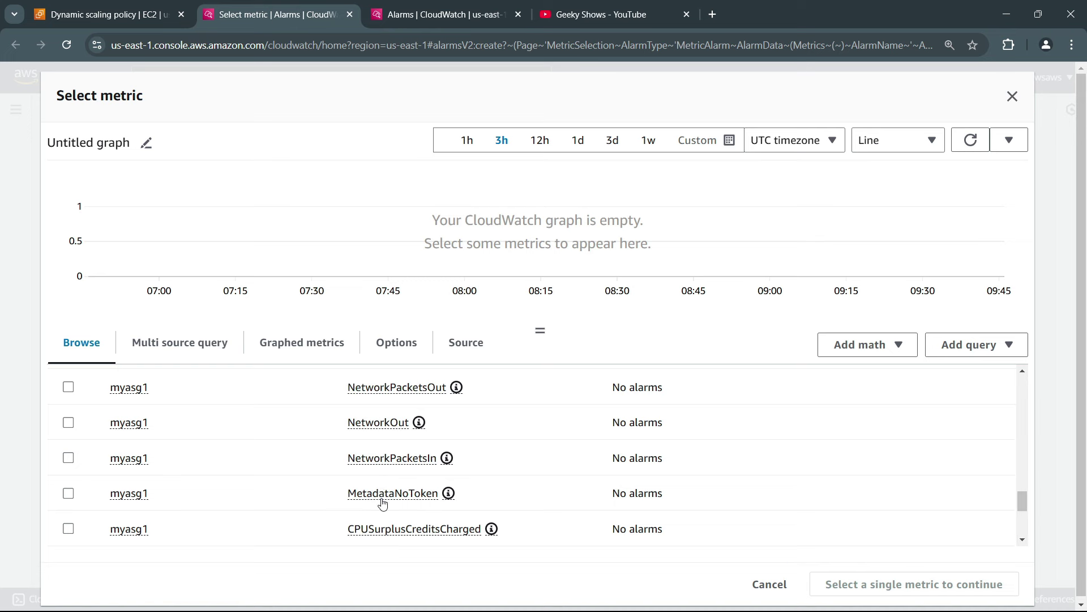
pyautogui.scroll(3, 382, 503)
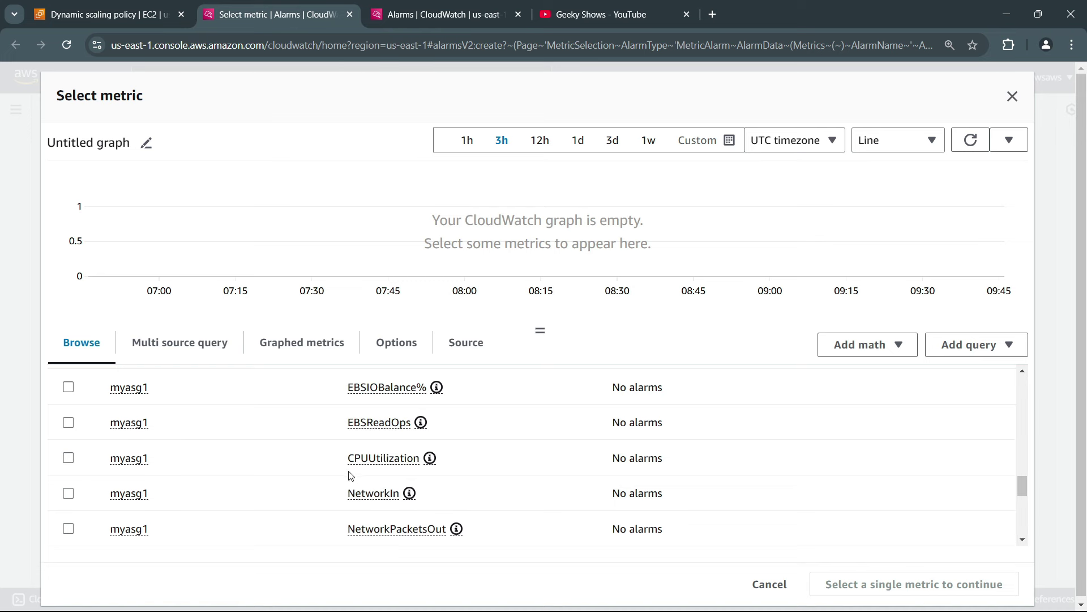
pyautogui.click(69, 458)
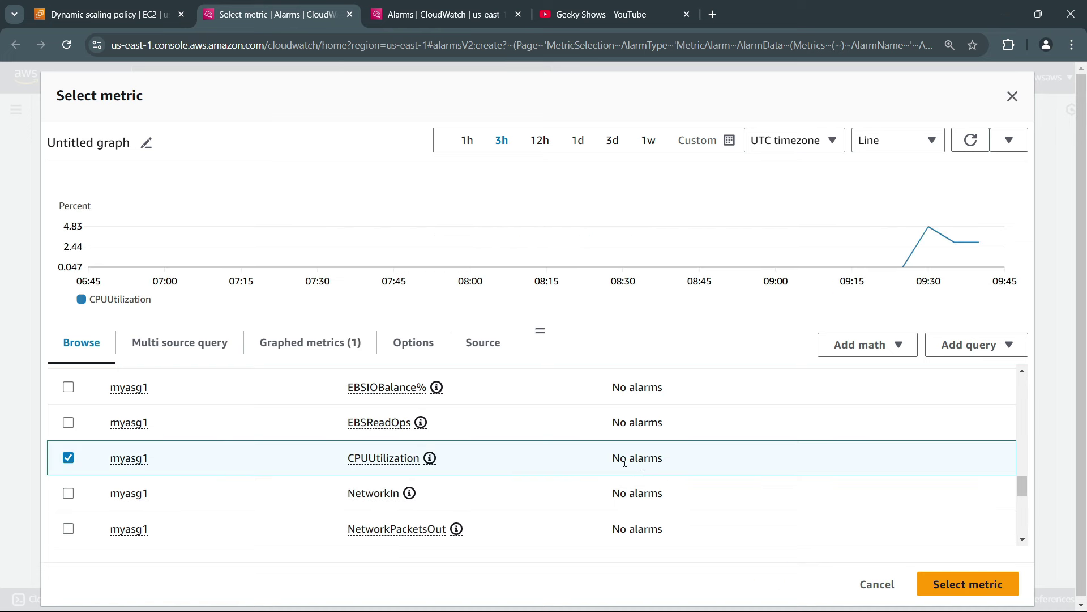
pyautogui.click(968, 584)
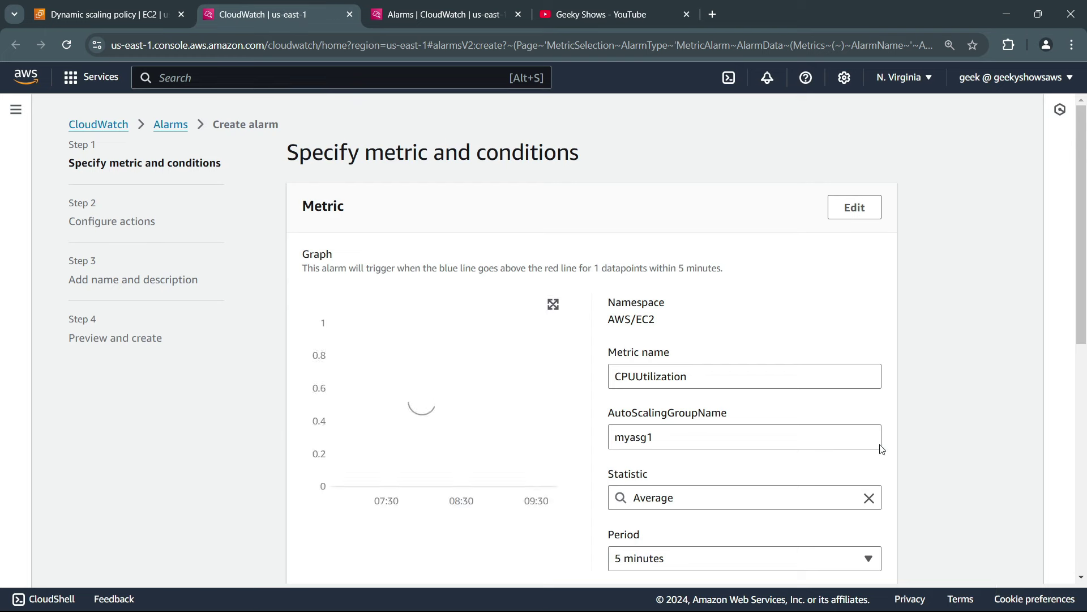
# Examine the new alarm's metric name, Auto Scaling group, statistic options and period options, glancing at the existing alarms list, without changing anything
pyautogui.scroll(-2, 666, 350)
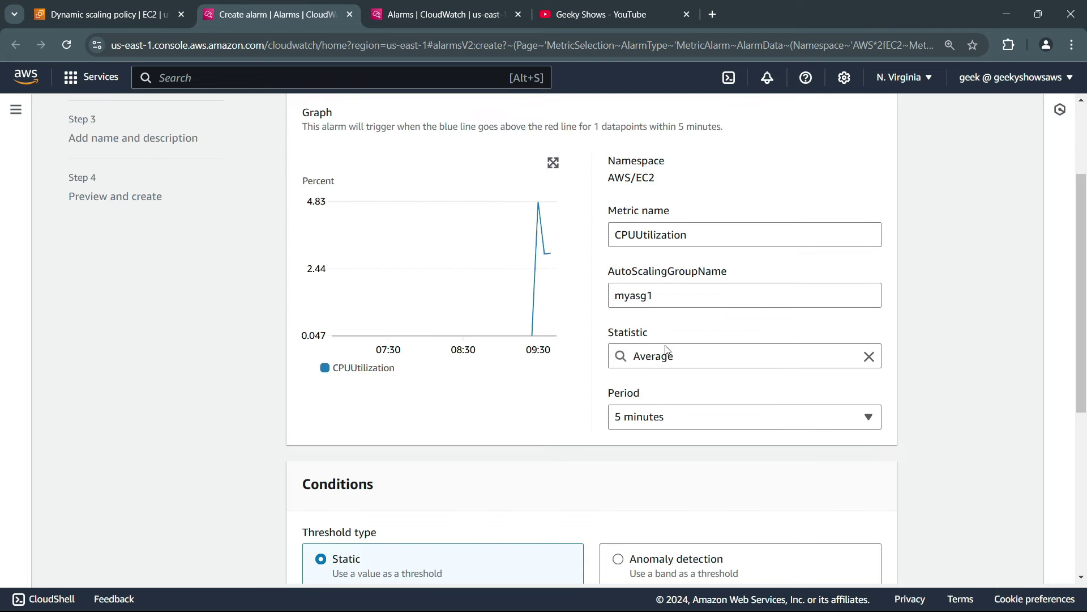
pyautogui.click(689, 420)
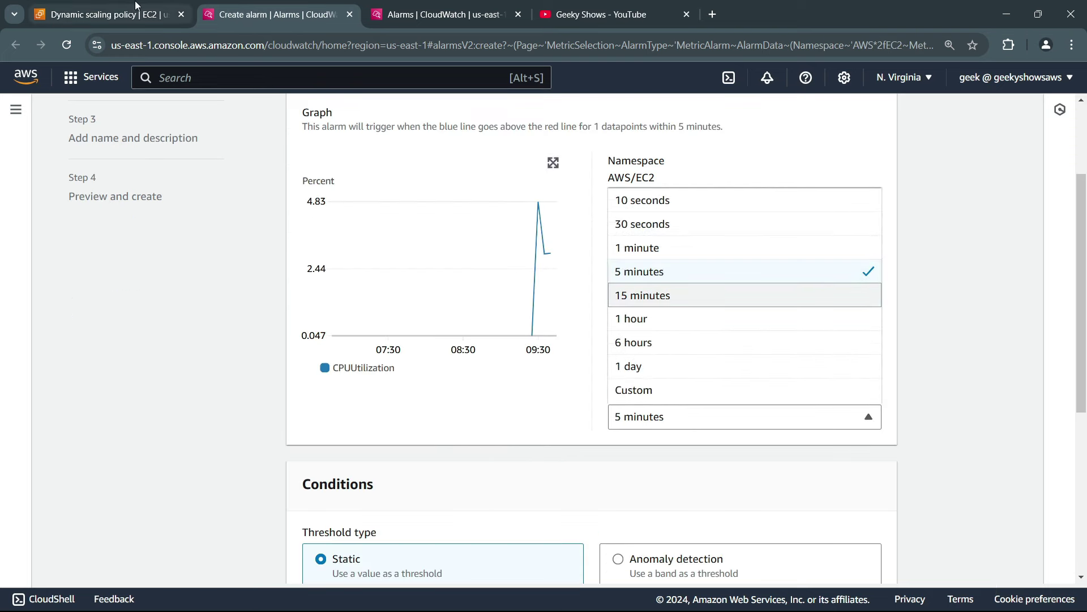
pyautogui.click(445, 14)
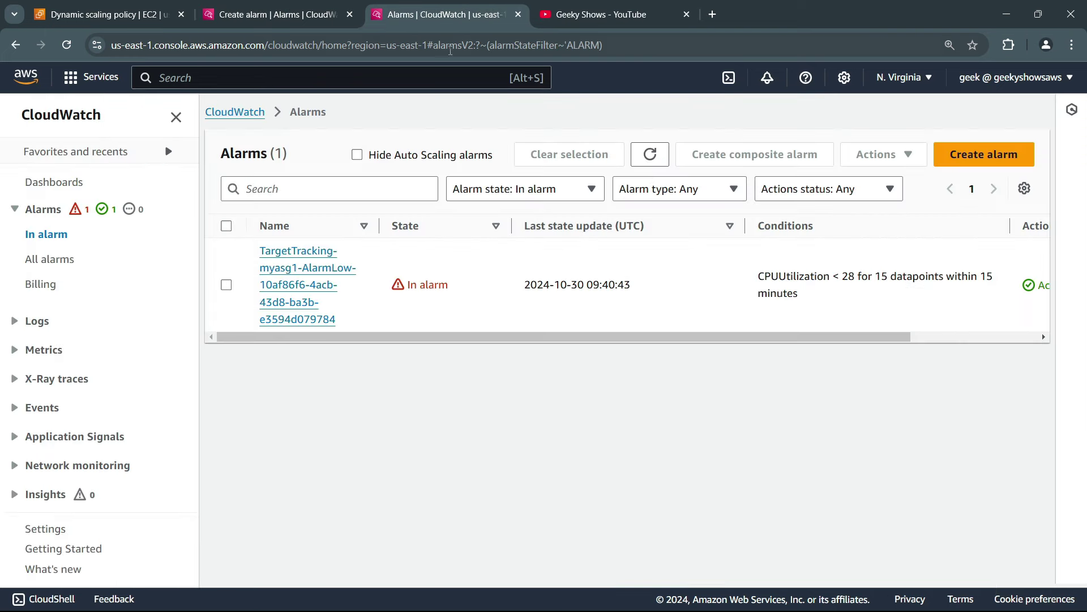
pyautogui.click(235, 12)
pyautogui.scroll(3, 772, 486)
pyautogui.scroll(-1, 705, 322)
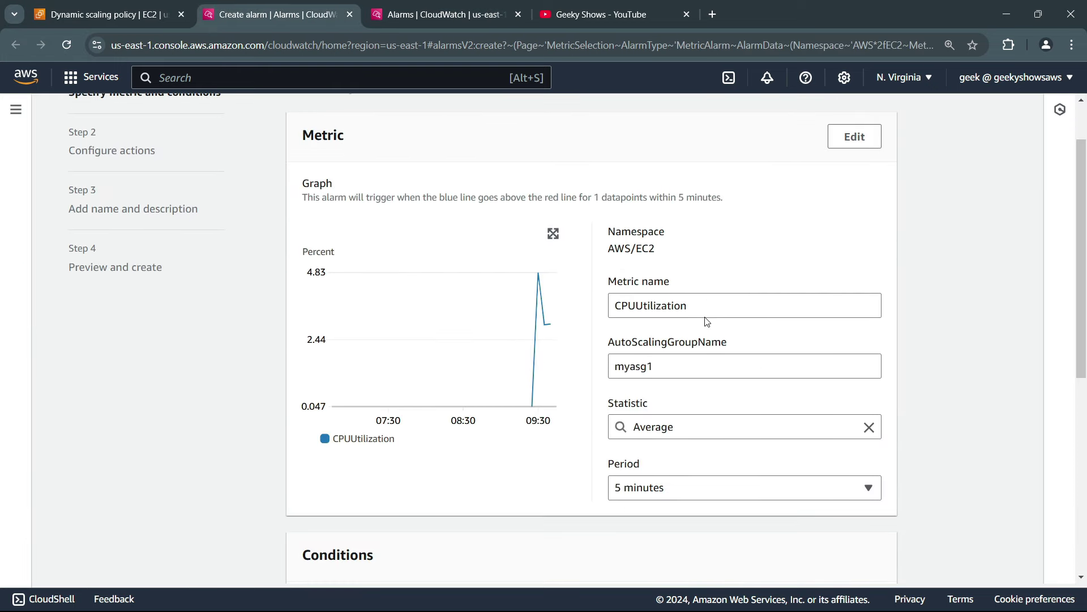
pyautogui.click(708, 487)
pyautogui.click(682, 342)
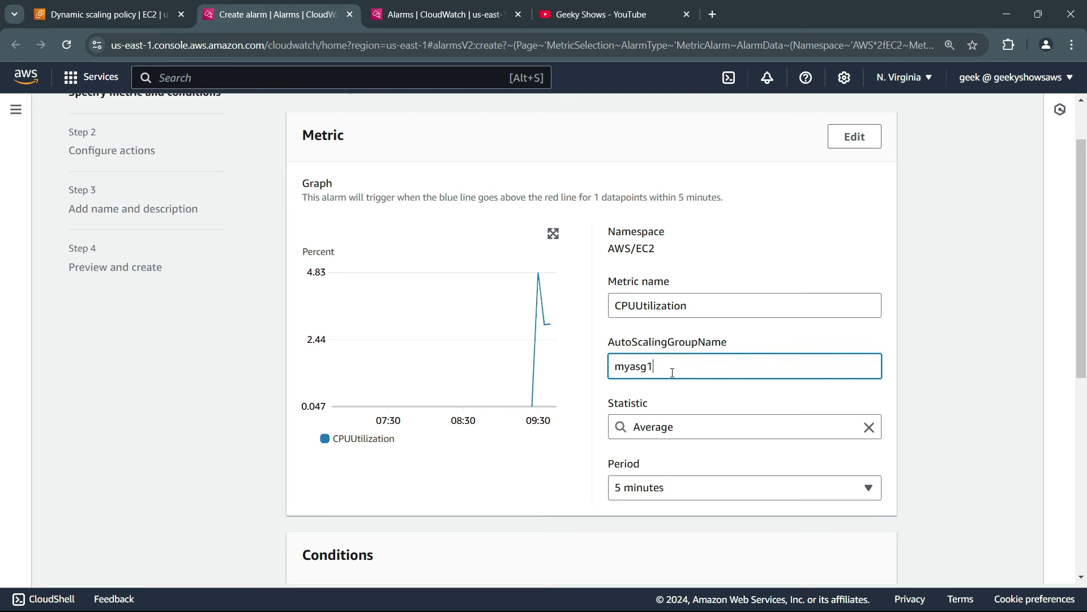
pyautogui.doubleClick(734, 365)
pyautogui.click(656, 427)
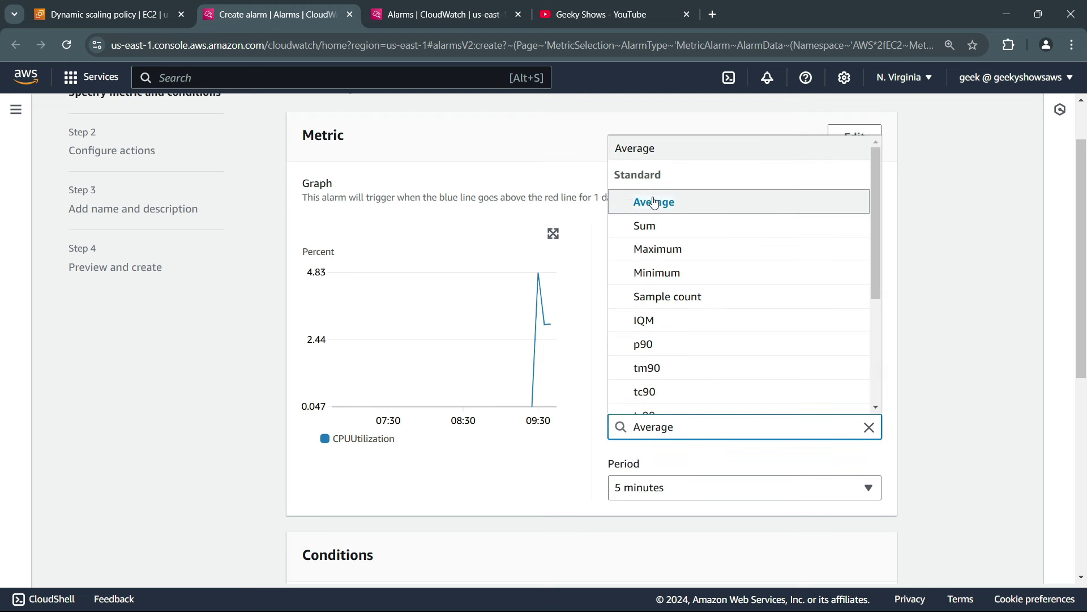
pyautogui.click(705, 313)
pyautogui.moveTo(705, 313); pyautogui.dragTo(629, 300)
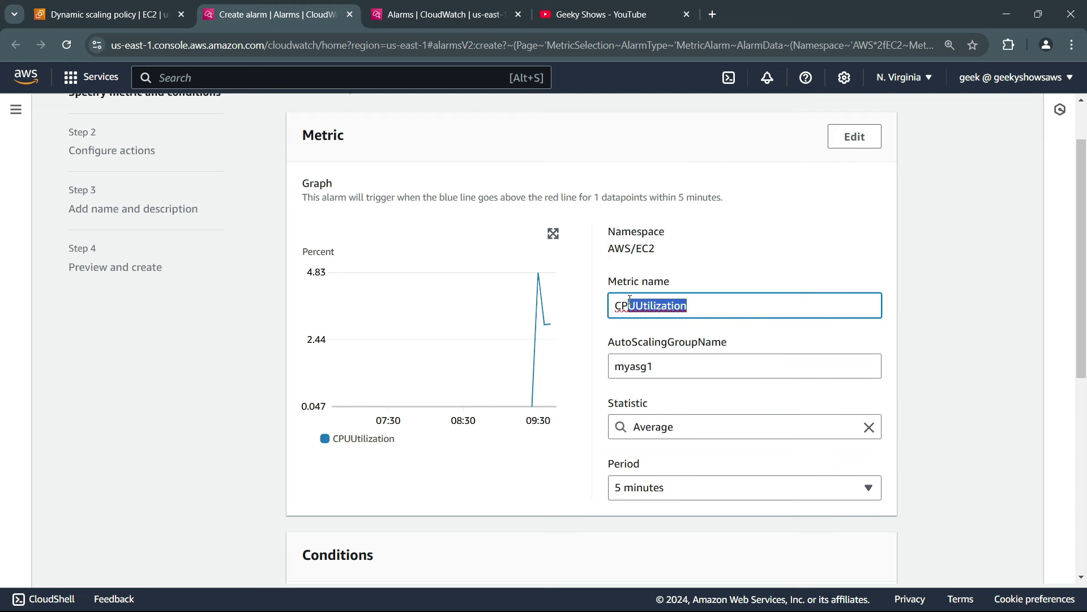
pyautogui.click(750, 261)
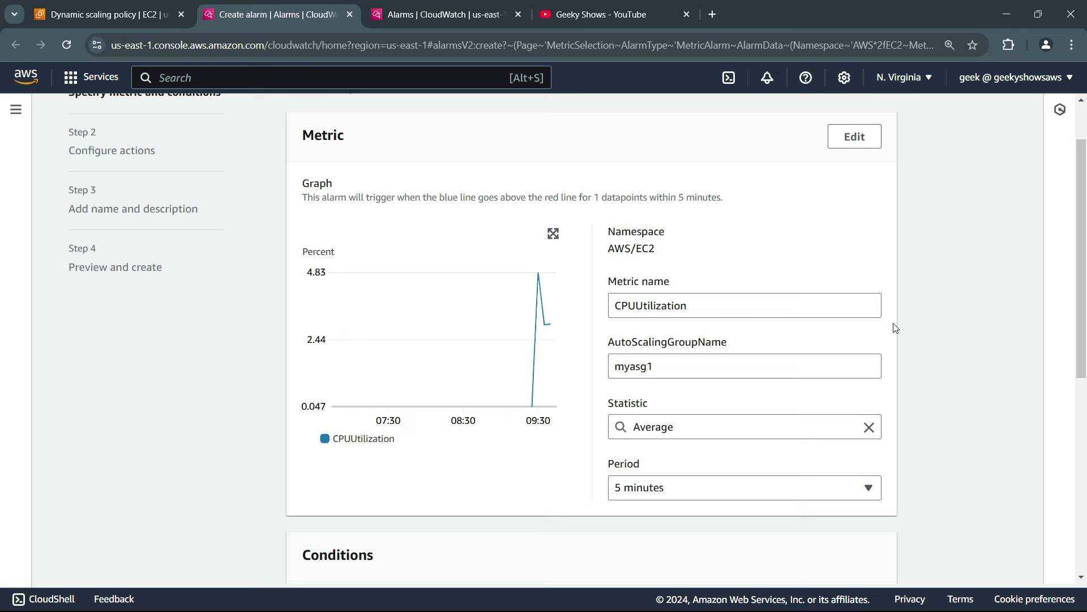
# Review the new alarm's threshold conditions and switch back to the EC2 dynamic scaling policy form
pyautogui.scroll(-7, 909, 333)
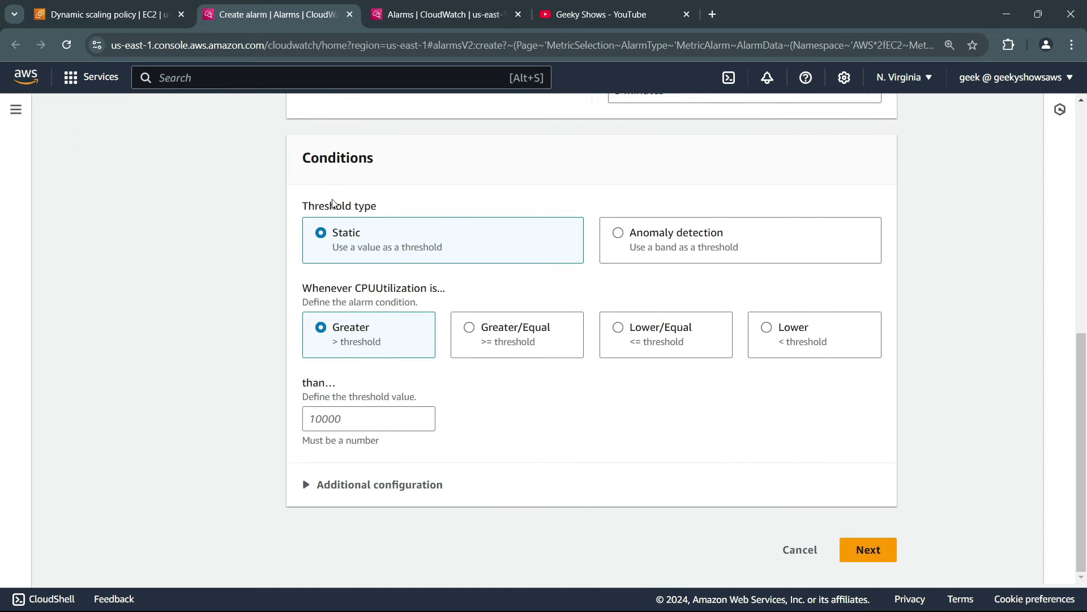
pyautogui.click(107, 14)
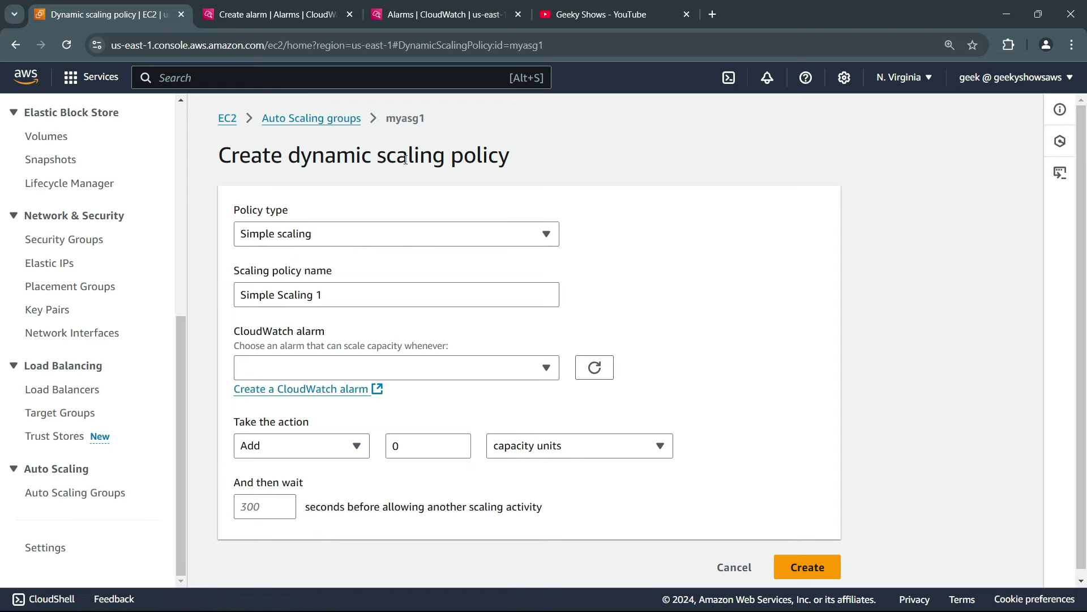
# Return to the CloudWatch alarm being created and set its static threshold value to 30
pyautogui.moveTo(338, 153); pyautogui.dragTo(508, 174)
pyautogui.click(508, 175)
pyautogui.click(281, 16)
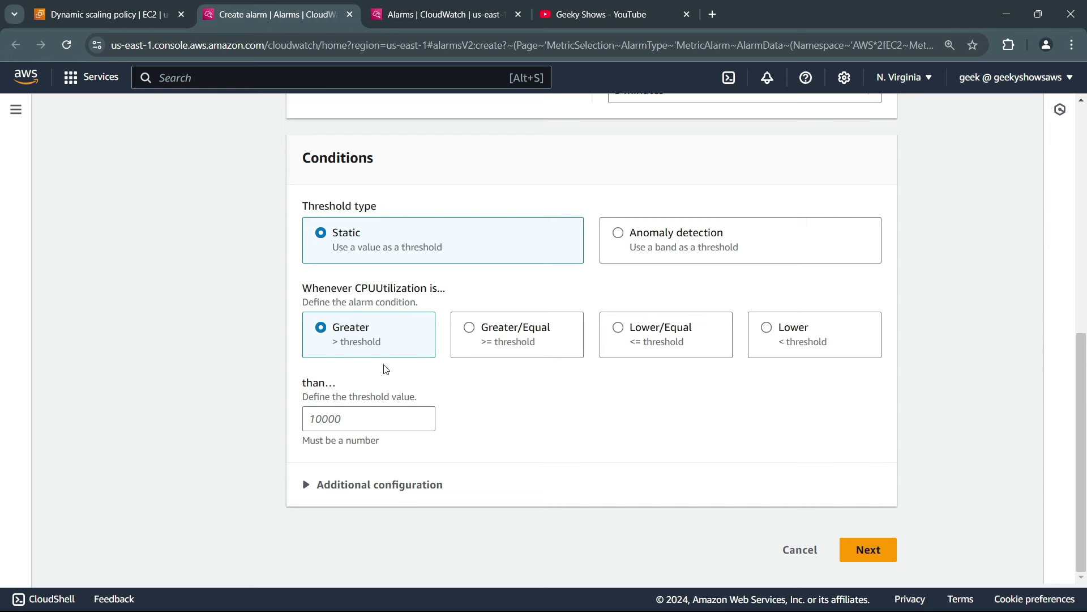
pyautogui.click(365, 419)
pyautogui.write('30')
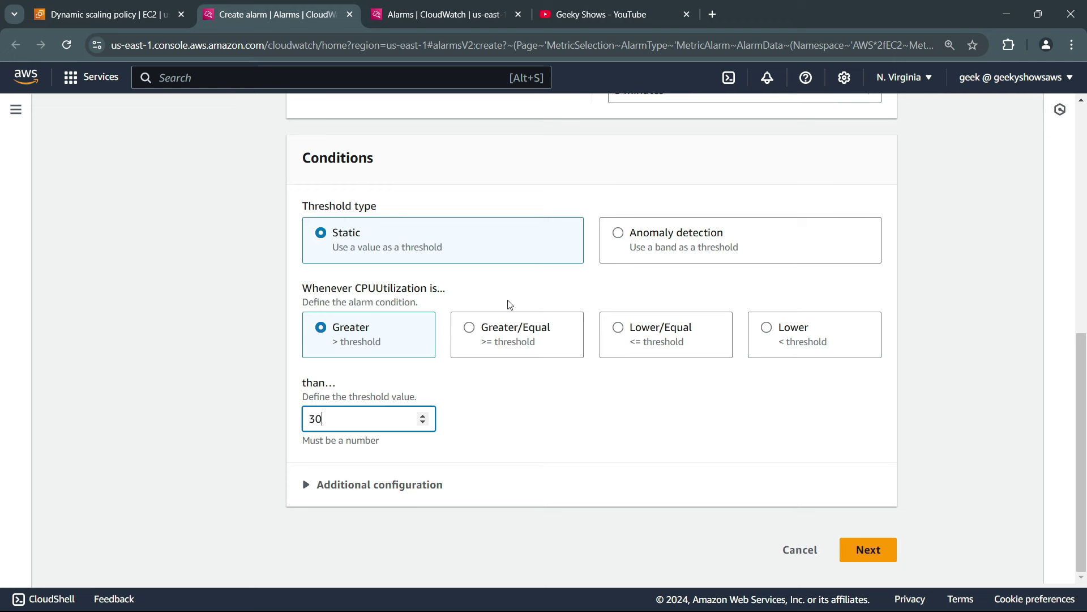
# Set the CPUUtilization condition to Lower than the threshold and proceed to the alarm's actions
pyautogui.click(517, 337)
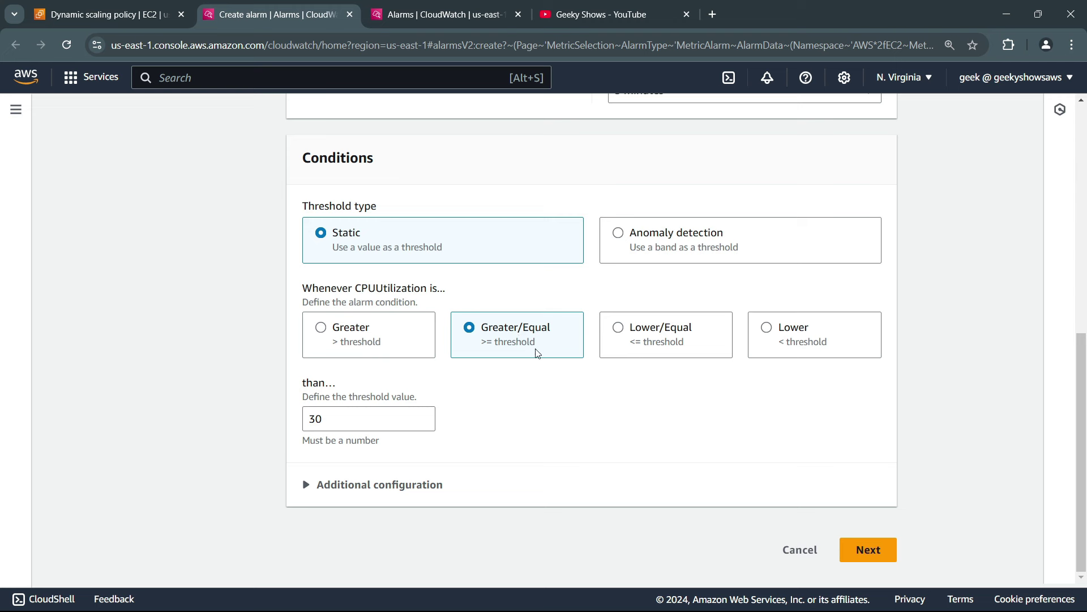
pyautogui.moveTo(350, 417); pyautogui.dragTo(272, 422)
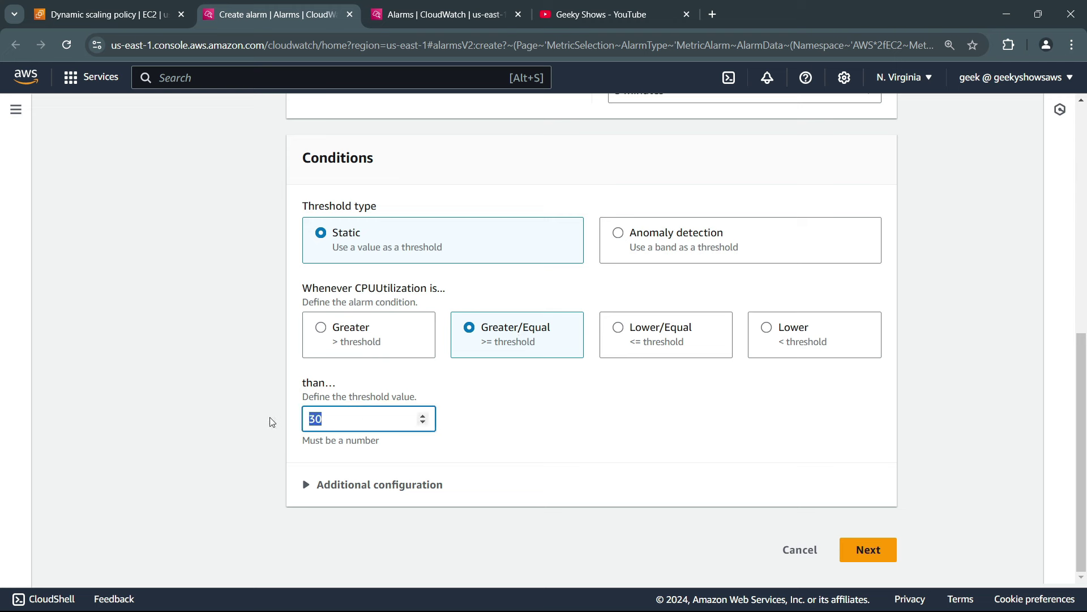
pyautogui.click(618, 333)
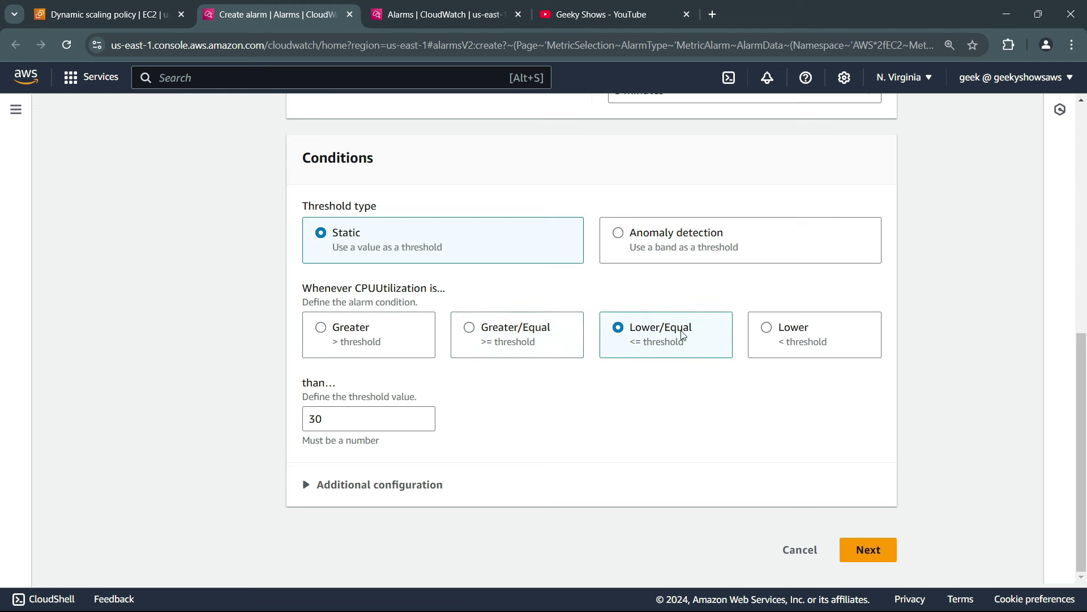
pyautogui.doubleClick(360, 419)
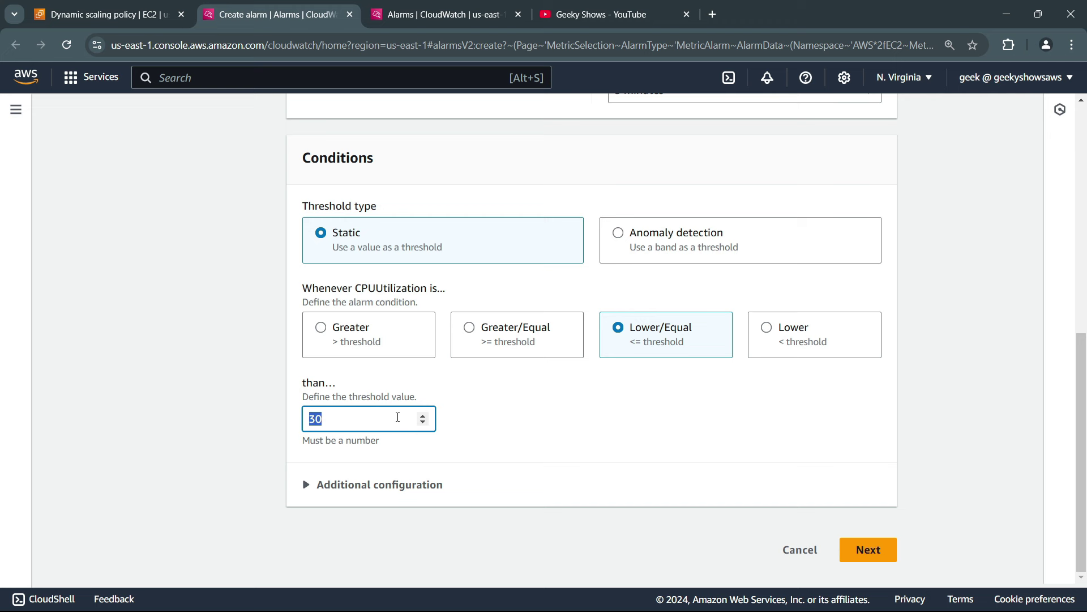
pyautogui.click(784, 338)
pyautogui.moveTo(351, 419); pyautogui.dragTo(293, 412)
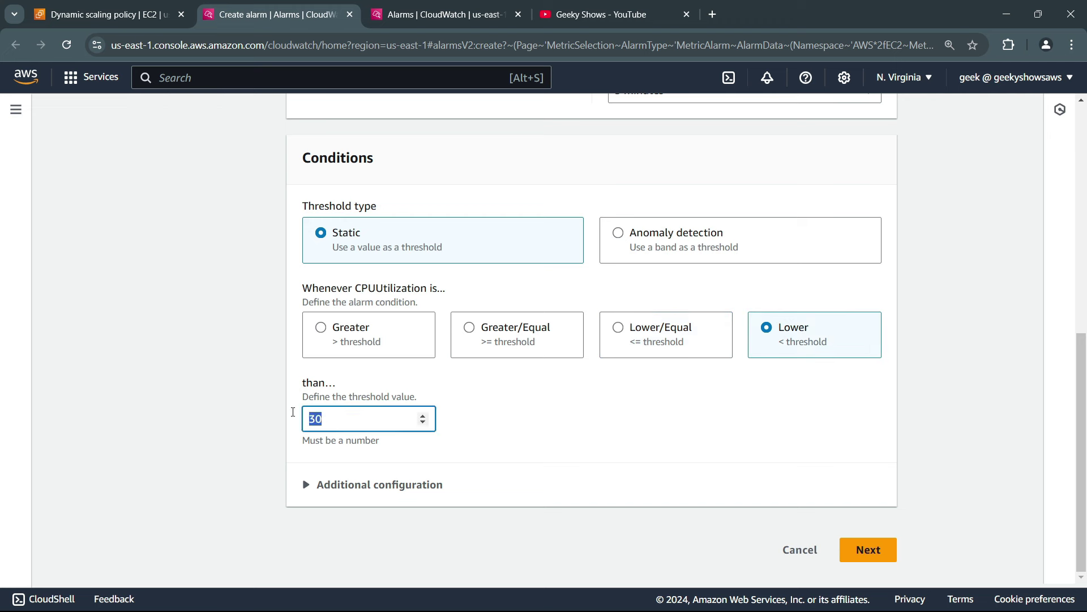
pyautogui.click(690, 437)
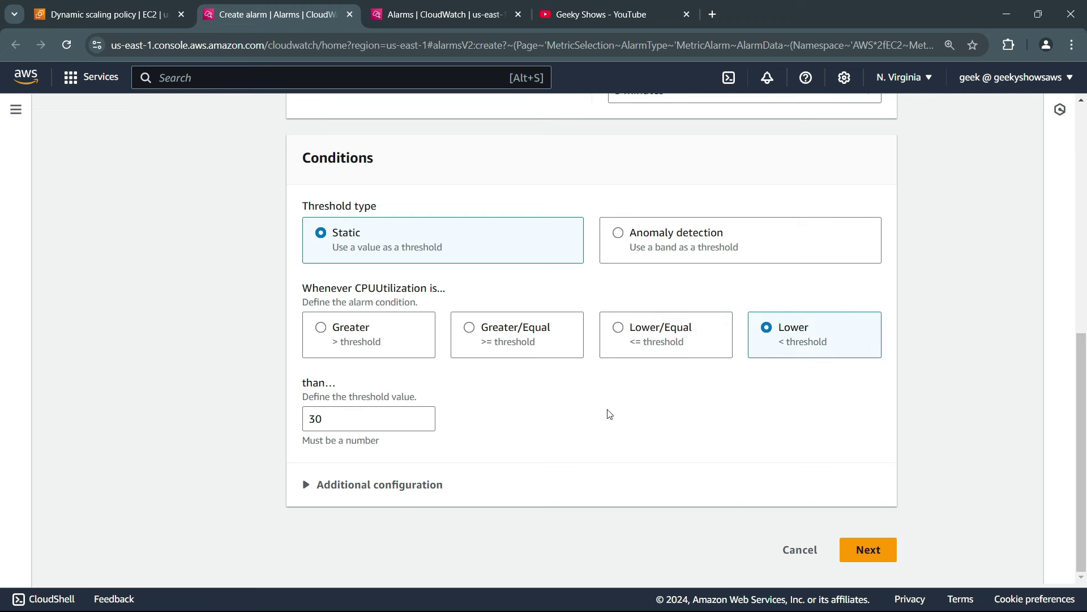
pyautogui.click(352, 419)
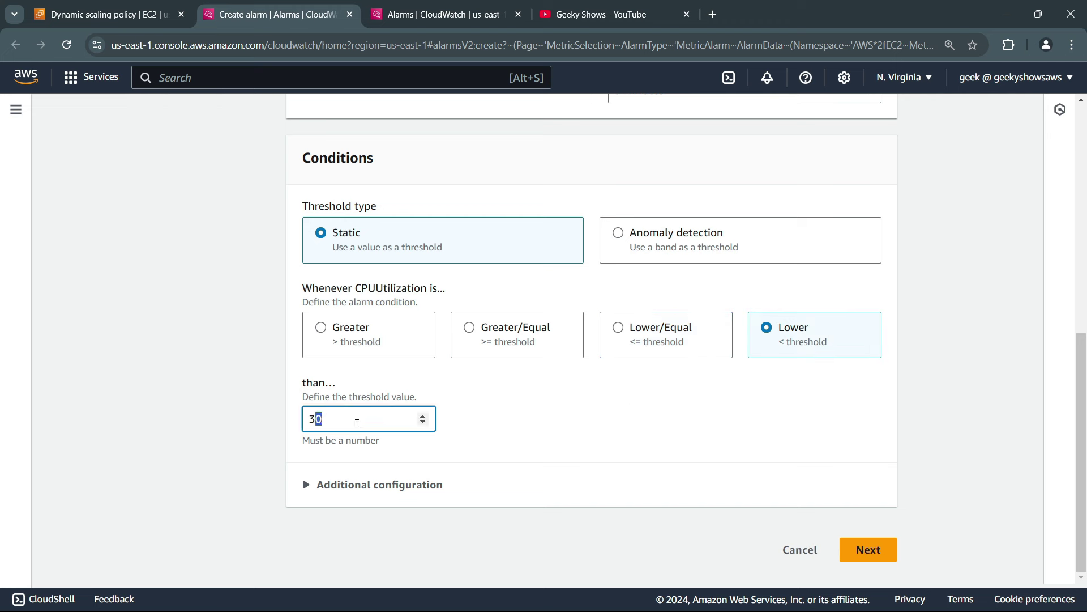
pyautogui.click(873, 554)
# Skip the alarm actions, name the alarm "Lower than 30" and describe it as "Lower than 30 for asg1"
pyautogui.scroll(-5, 430, 306)
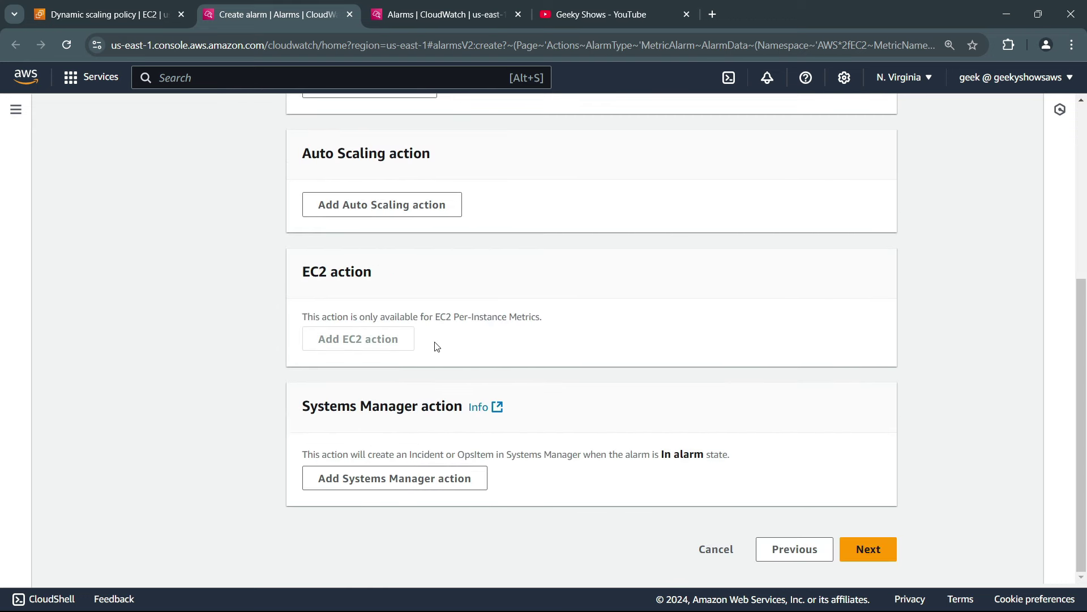
pyautogui.click(858, 552)
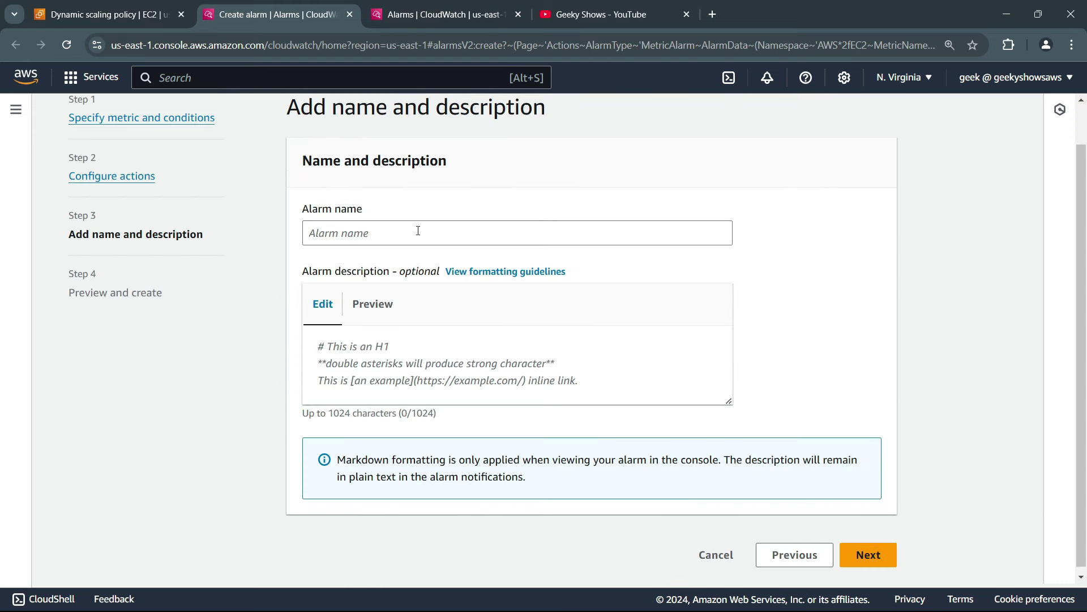
pyautogui.click(418, 231)
pyautogui.write('L')
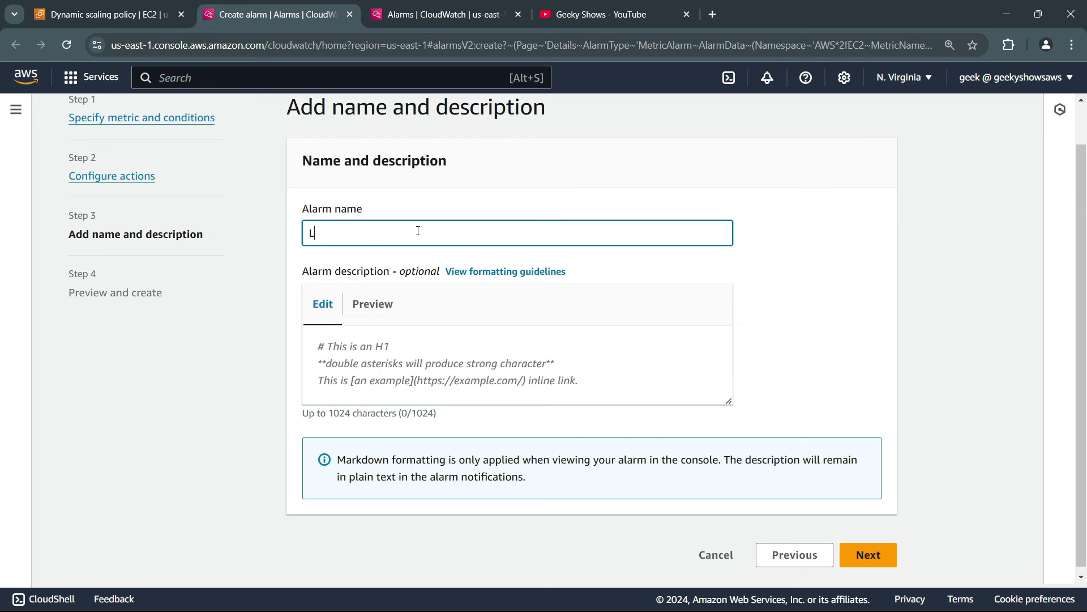
pyautogui.write('ower than 30')
pyautogui.click(370, 351)
pyautogui.write('L')
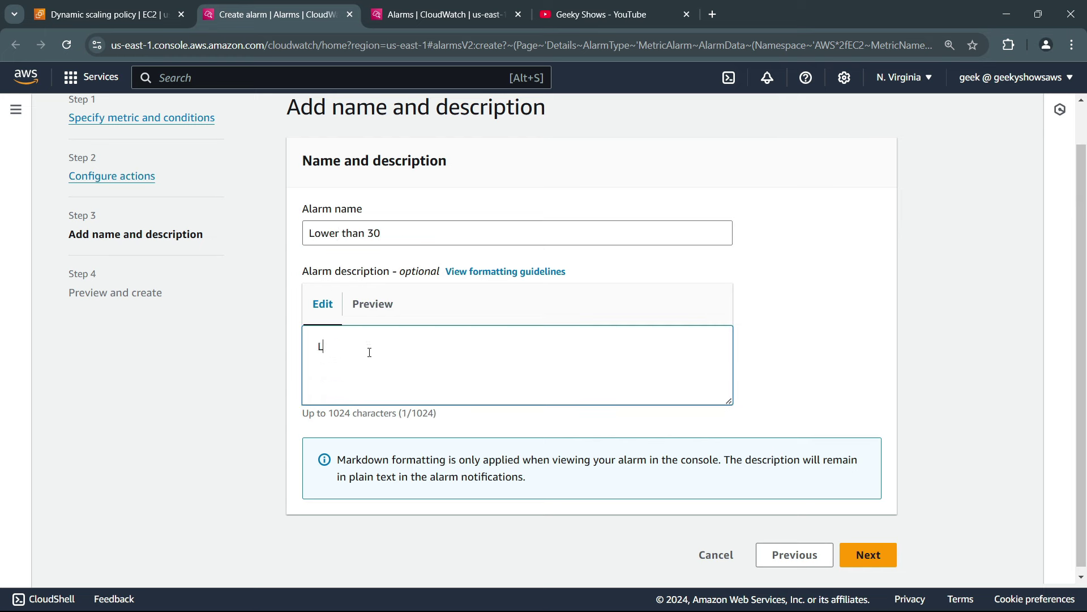
pyautogui.write('ower than 30 for asg1')
pyautogui.click(384, 307)
pyautogui.click(311, 315)
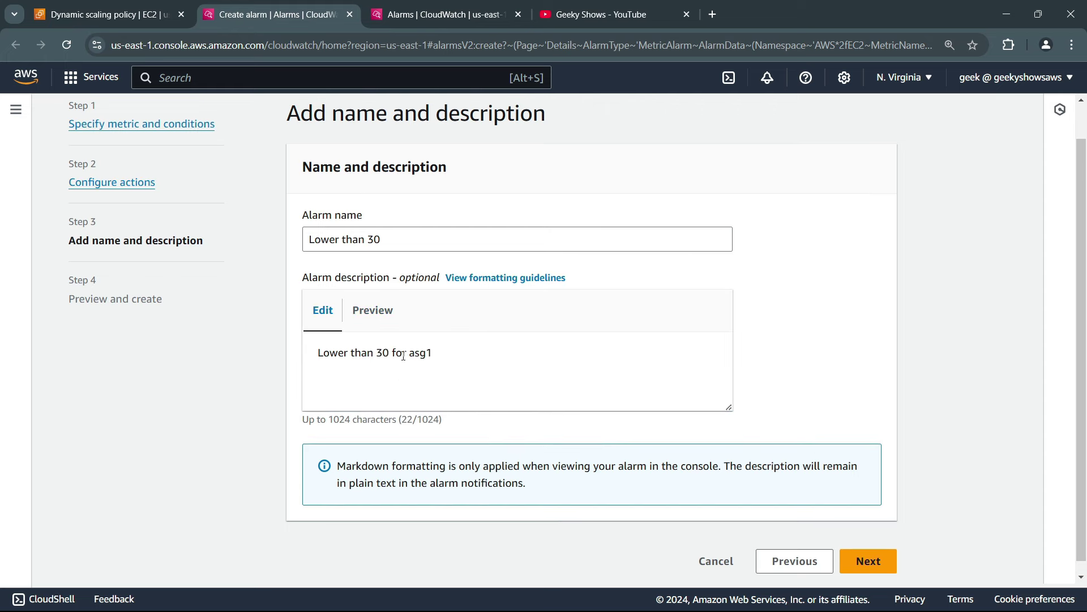
pyautogui.click(881, 554)
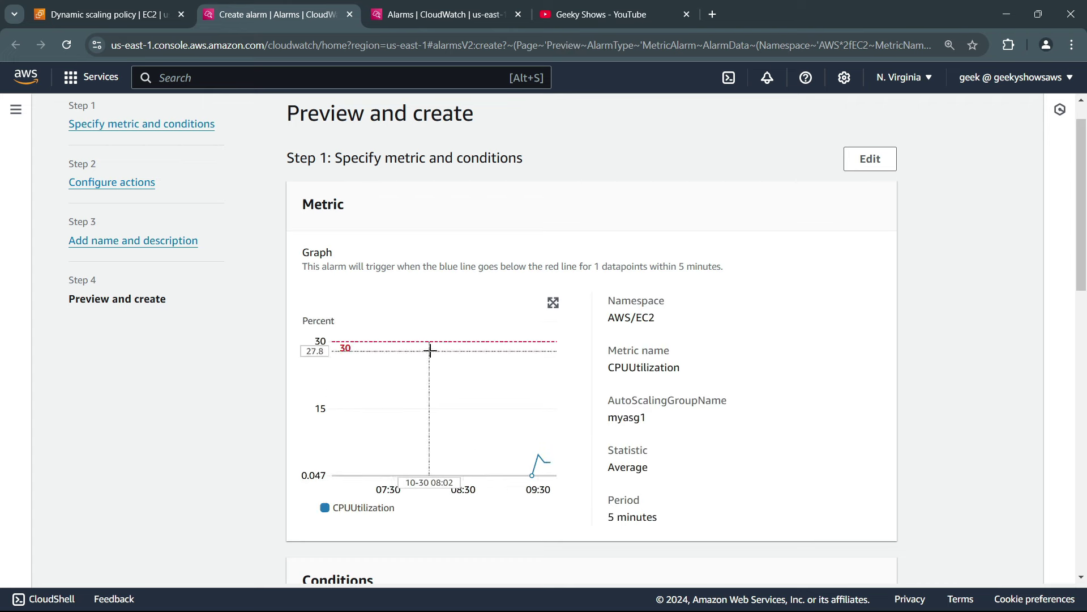
# Review the alarm's settings in the preview and create the alarm
pyautogui.scroll(-14, 498, 413)
pyautogui.scroll(3, 501, 420)
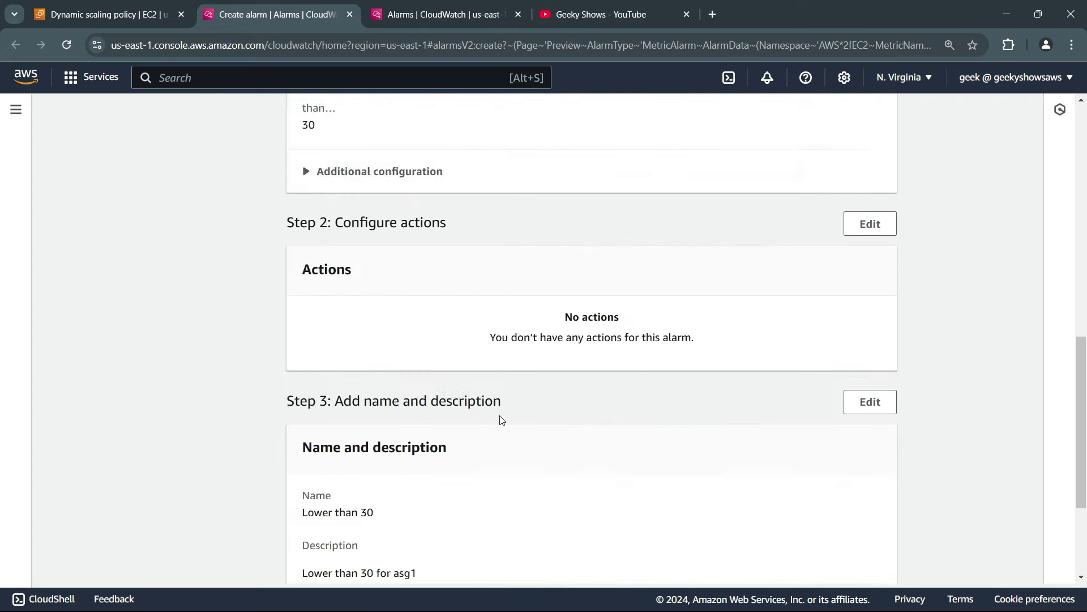
pyautogui.scroll(-3, 500, 418)
pyautogui.click(840, 549)
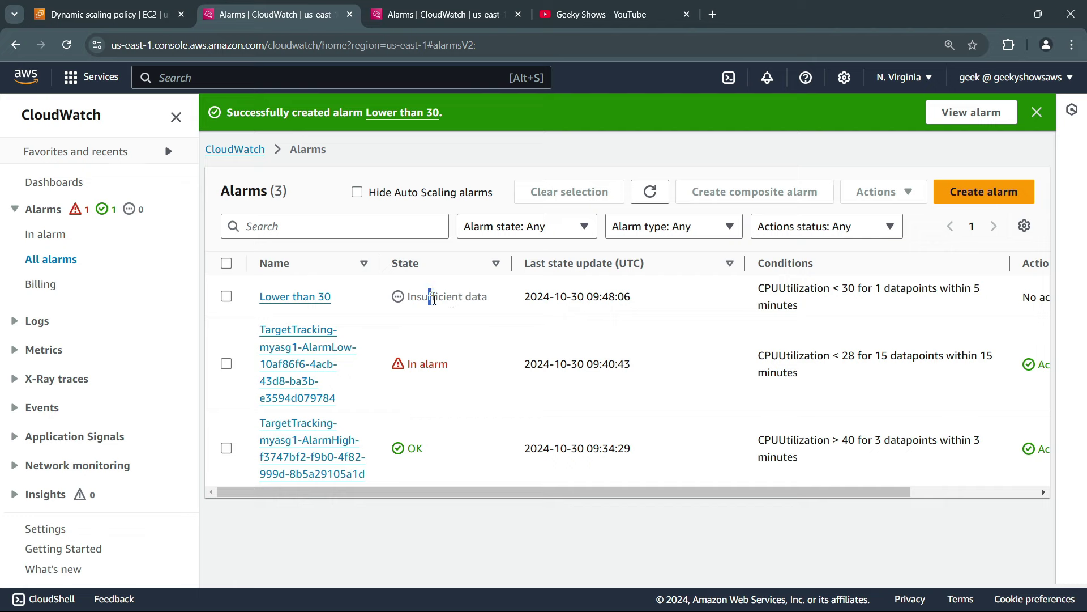
pyautogui.click(541, 312)
# Switch to the EC2 scaling policy form, refresh its alarm choices and assign the "Lower than 30" alarm to the policy
pyautogui.click(112, 7)
pyautogui.click(594, 366)
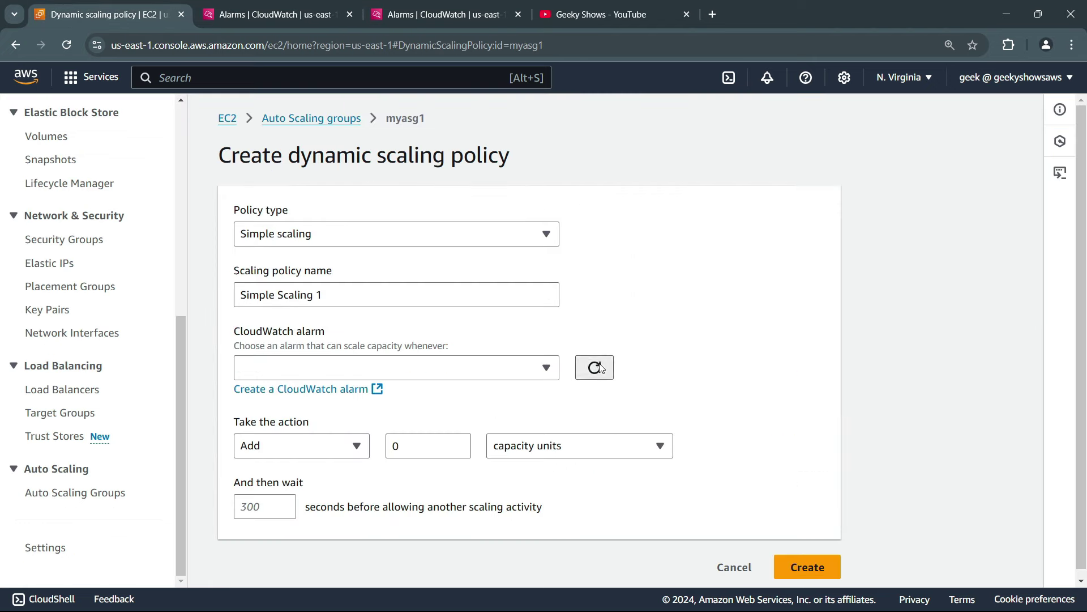
pyautogui.click(453, 368)
pyautogui.click(299, 419)
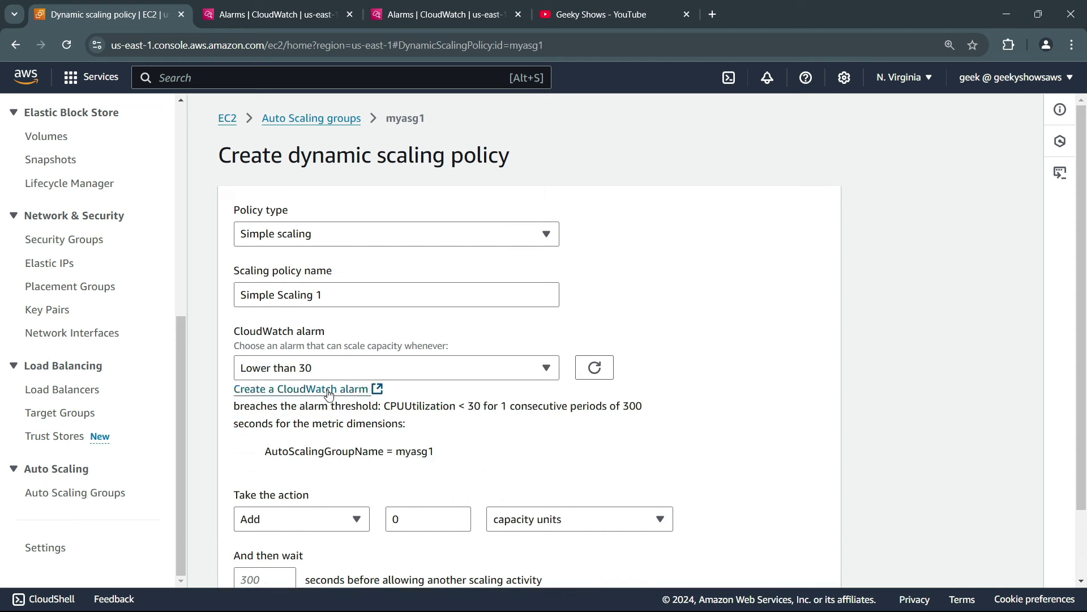
pyautogui.scroll(-1, 436, 432)
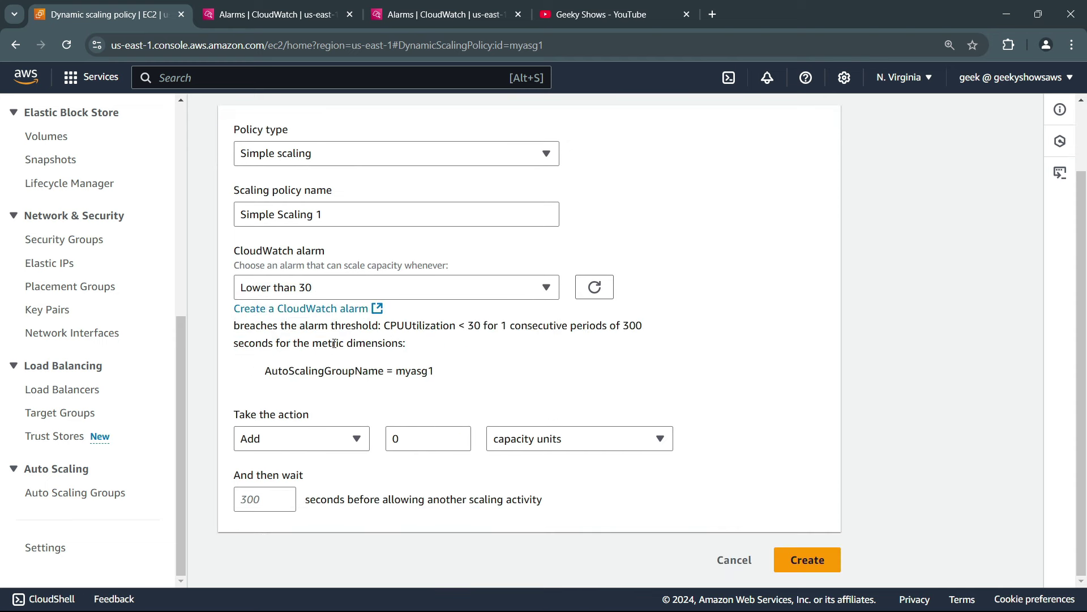
pyautogui.moveTo(418, 327); pyautogui.dragTo(444, 353)
pyautogui.click(415, 368)
pyautogui.click(311, 436)
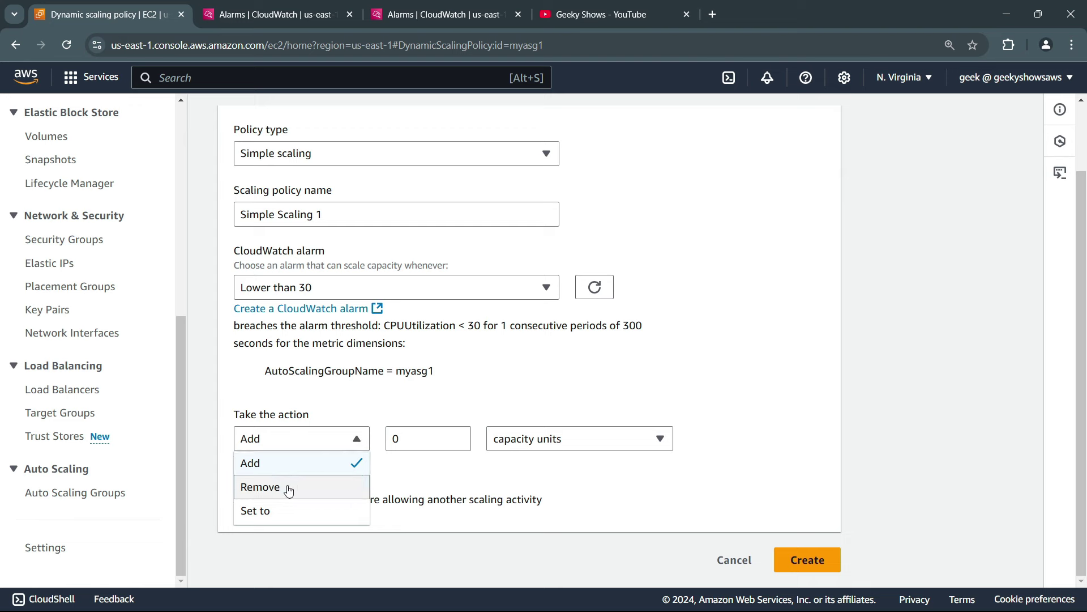
pyautogui.click(326, 489)
pyautogui.press('Tab')
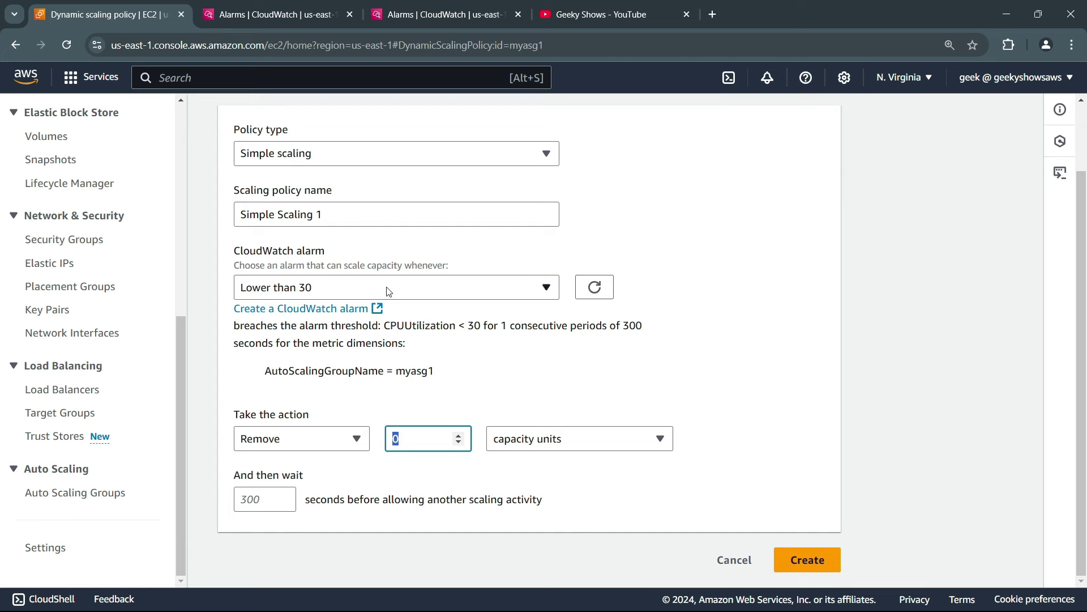
pyautogui.click(357, 439)
pyautogui.click(317, 468)
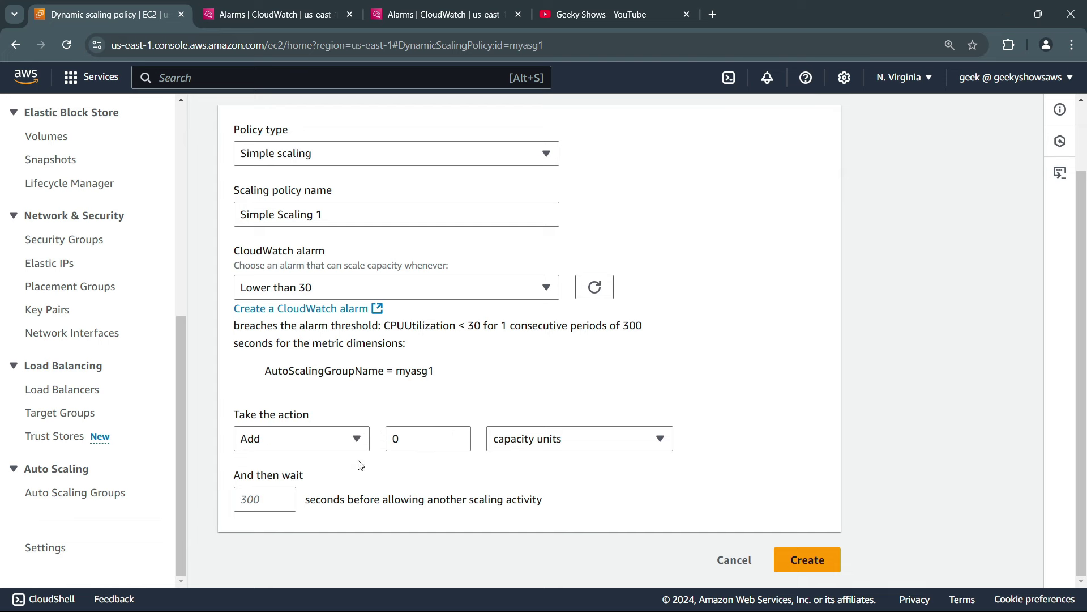
# Set the policy to add 1 capacity unit with a 30-second wait and create the simple scaling policy
pyautogui.press('Tab')
pyautogui.click(563, 442)
pyautogui.click(562, 441)
pyautogui.click(285, 498)
pyautogui.write('30')
pyautogui.click(807, 560)
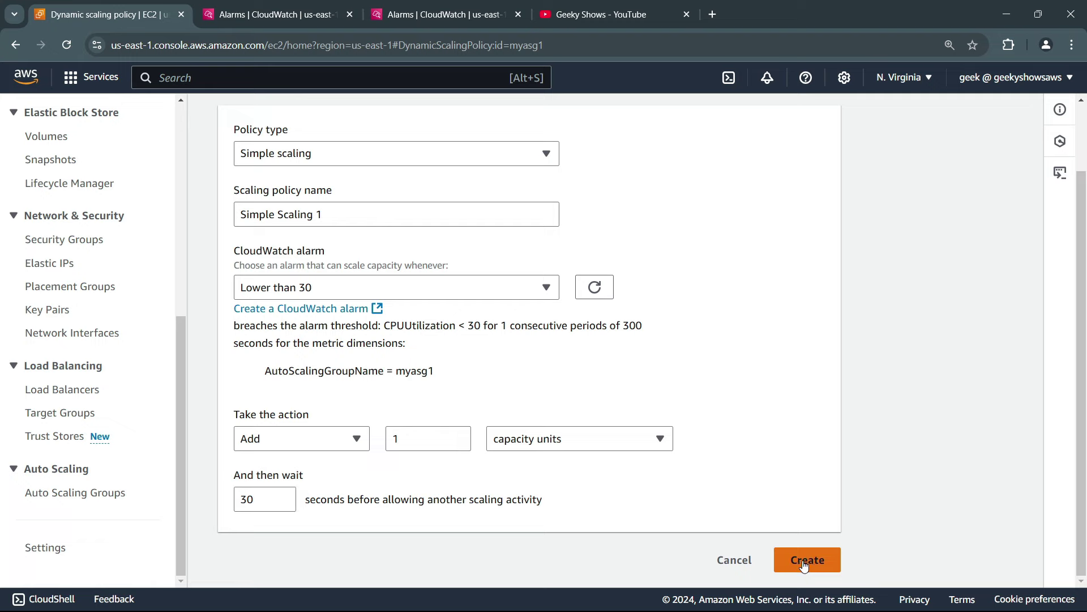
# Disable the Target Tracking Policy in myasg1's dynamic scaling policies and delete it
pyautogui.scroll(-5, 543, 321)
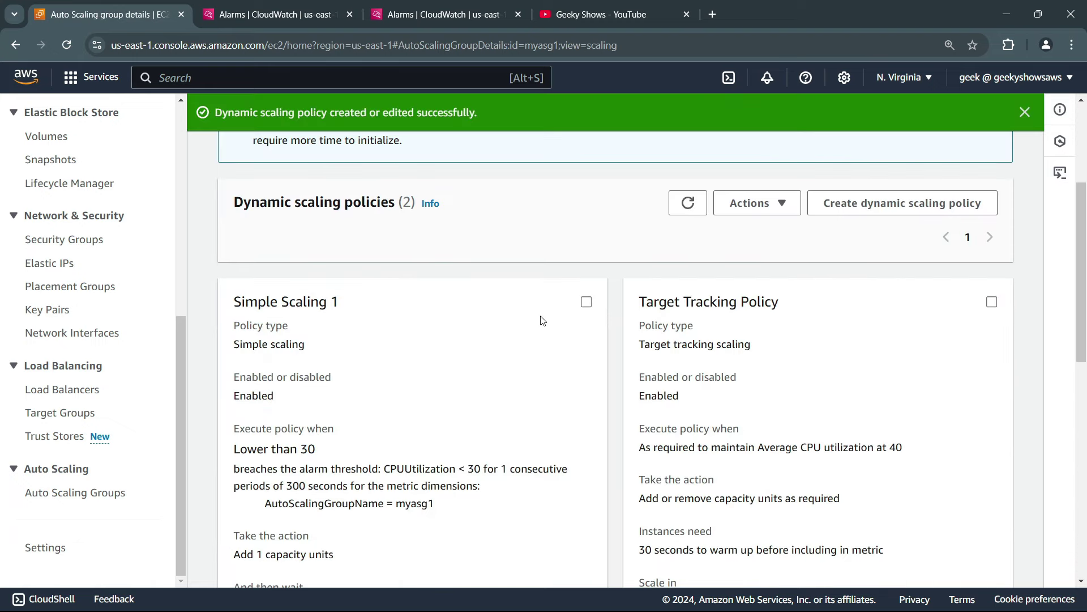
pyautogui.click(992, 302)
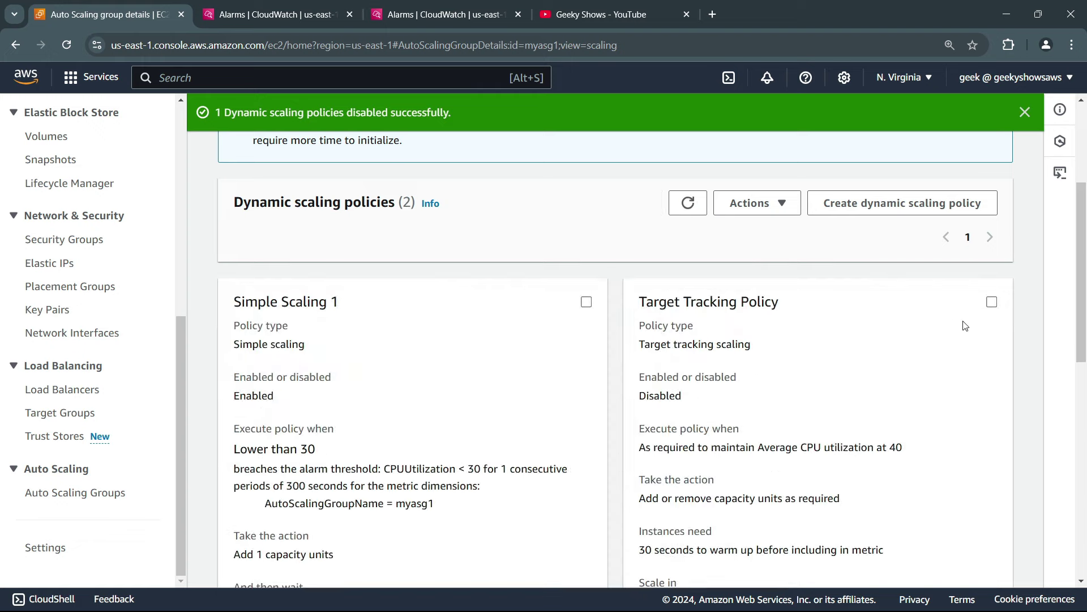
pyautogui.click(992, 302)
pyautogui.click(757, 203)
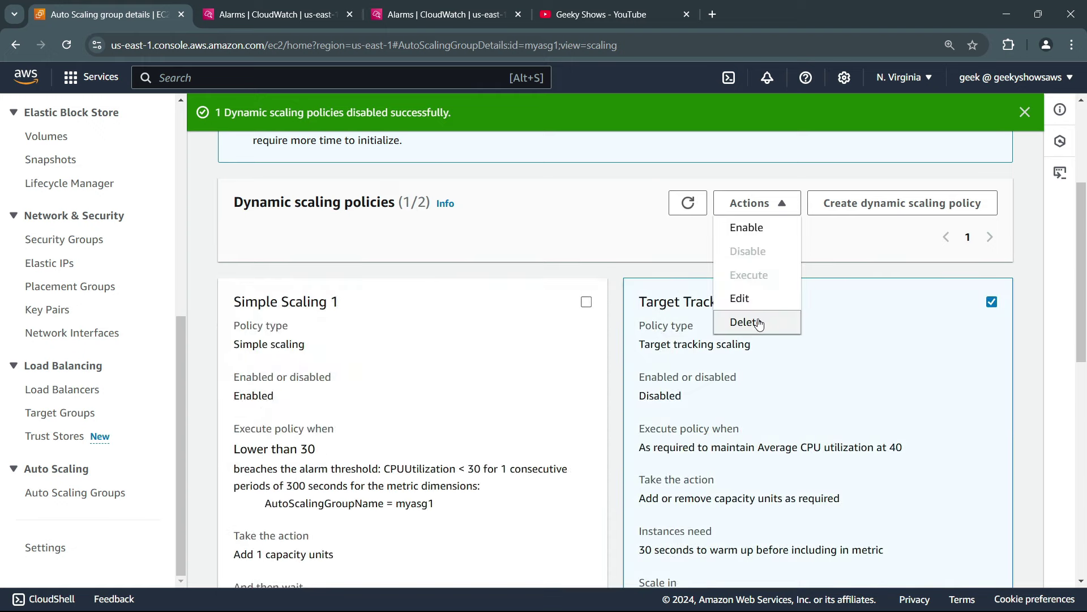
pyautogui.click(748, 321)
pyautogui.click(832, 412)
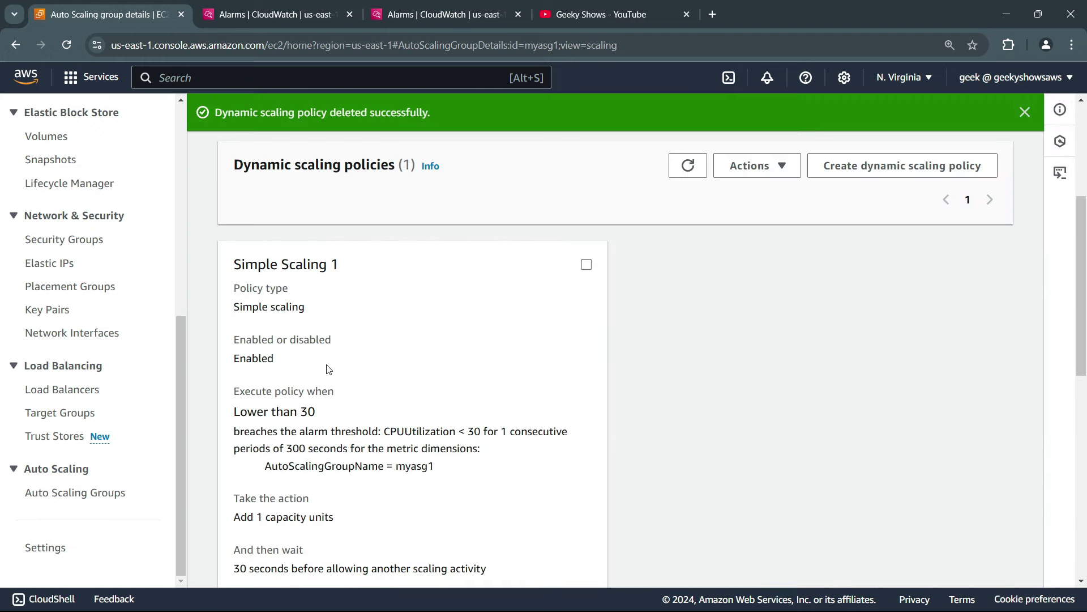
# Review the Simple Scaling 1 policy's alarm condition, action and wait time
pyautogui.scroll(-2, 367, 316)
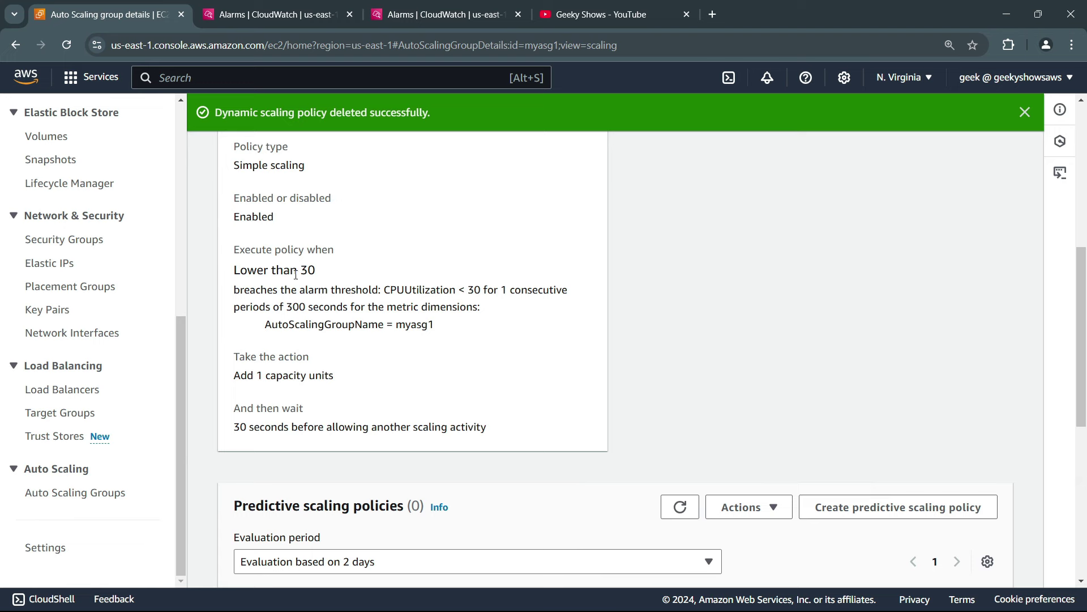
pyautogui.moveTo(291, 274); pyautogui.dragTo(316, 270)
pyautogui.moveTo(242, 379); pyautogui.dragTo(334, 381)
pyautogui.click(767, 310)
pyautogui.moveTo(369, 290); pyautogui.dragTo(499, 318)
pyautogui.click(500, 319)
# Inspect the "Lower than 30" alarm's details in CloudWatch and check myasg1's instance count and capacity limits in EC2
pyautogui.click(280, 19)
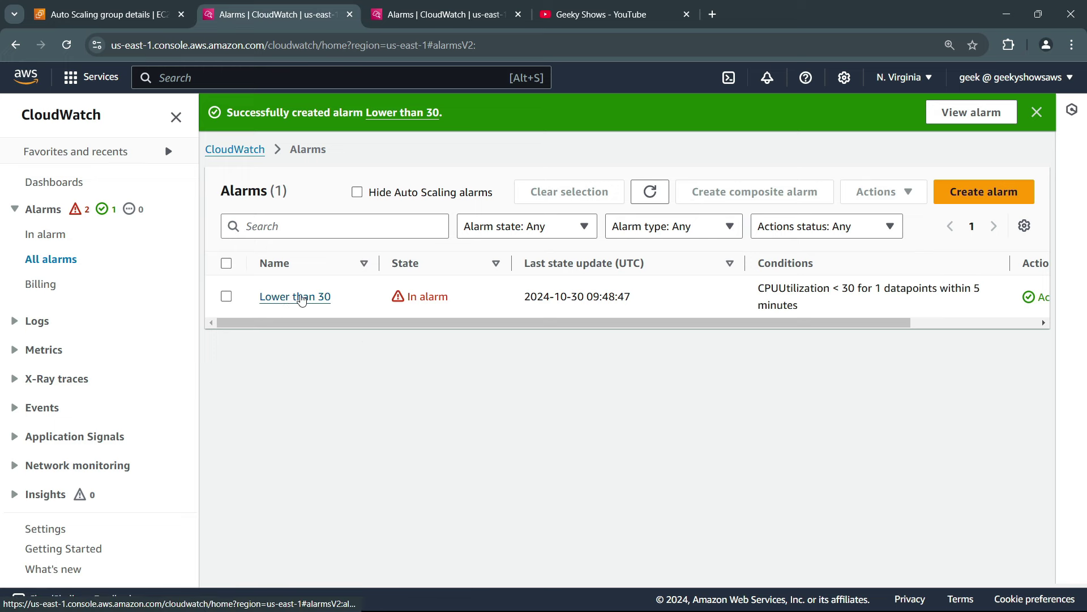
pyautogui.click(311, 305)
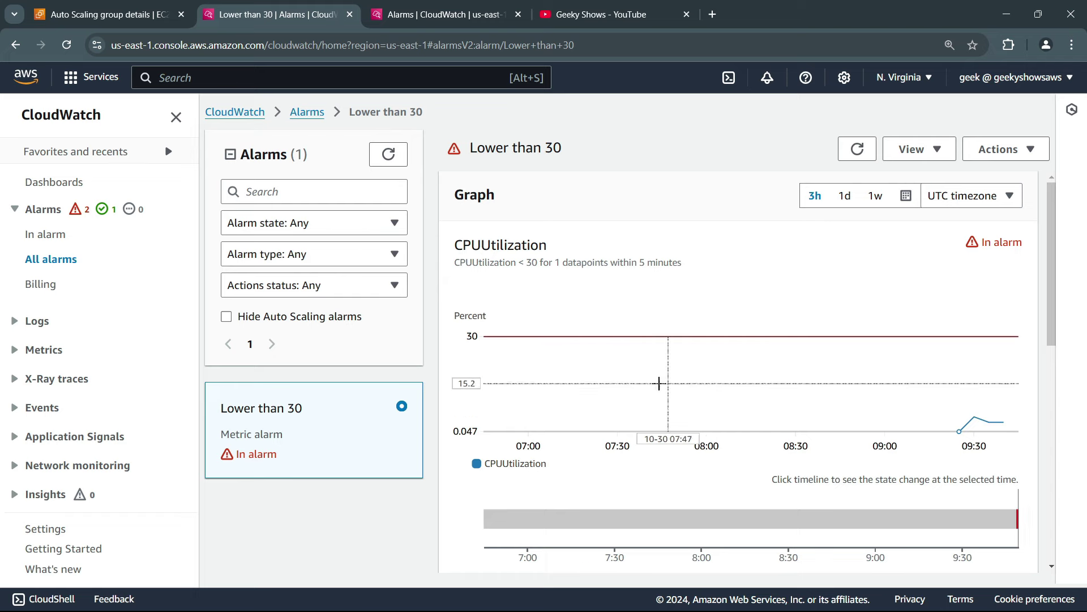
pyautogui.click(109, 13)
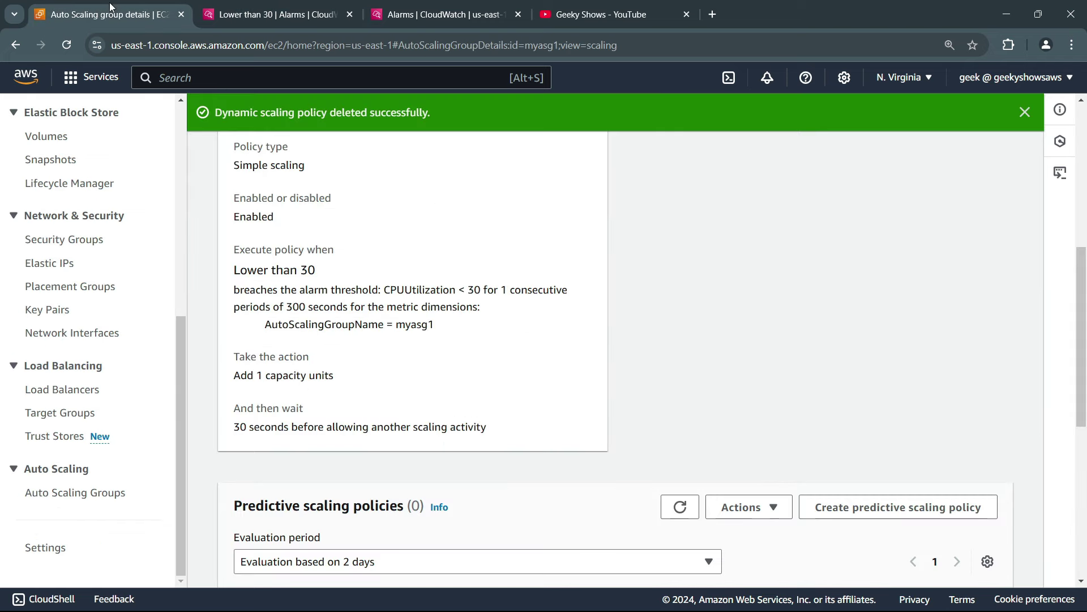
pyautogui.click(80, 493)
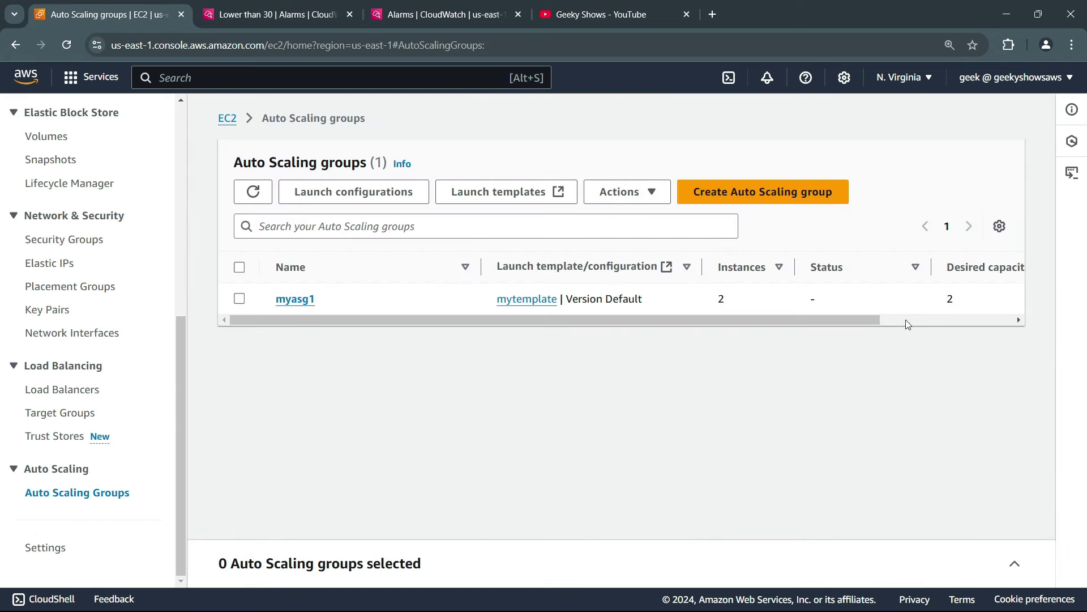
pyautogui.moveTo(862, 319); pyautogui.dragTo(980, 319)
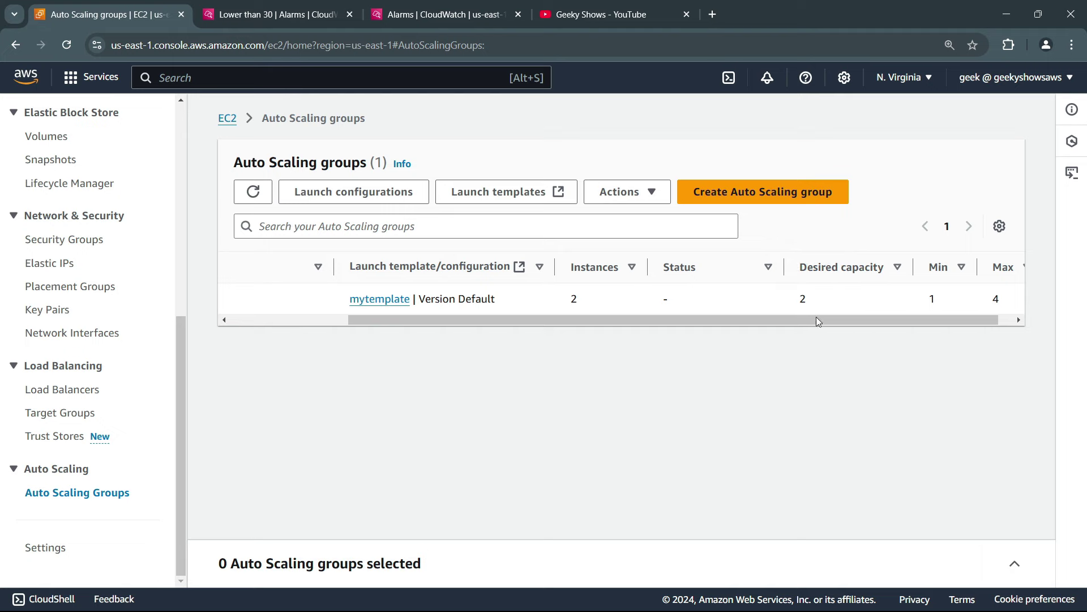
pyautogui.click(270, 7)
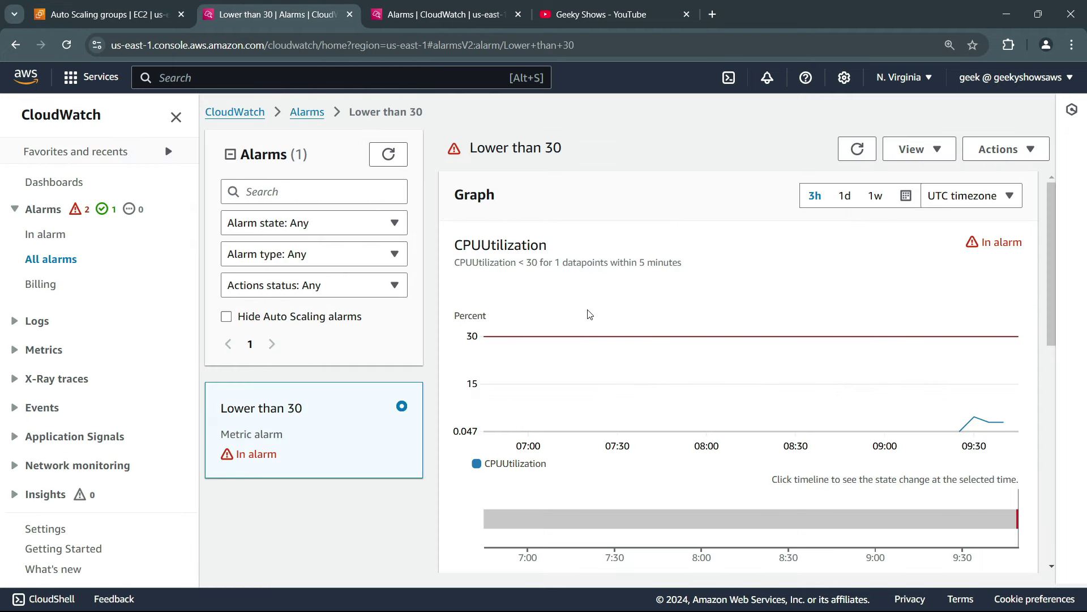
# Check the triggered alarms in CloudWatch, and open myasg1's details in EC2 to inspect its desired, minimum and maximum capacity
pyautogui.click(426, 16)
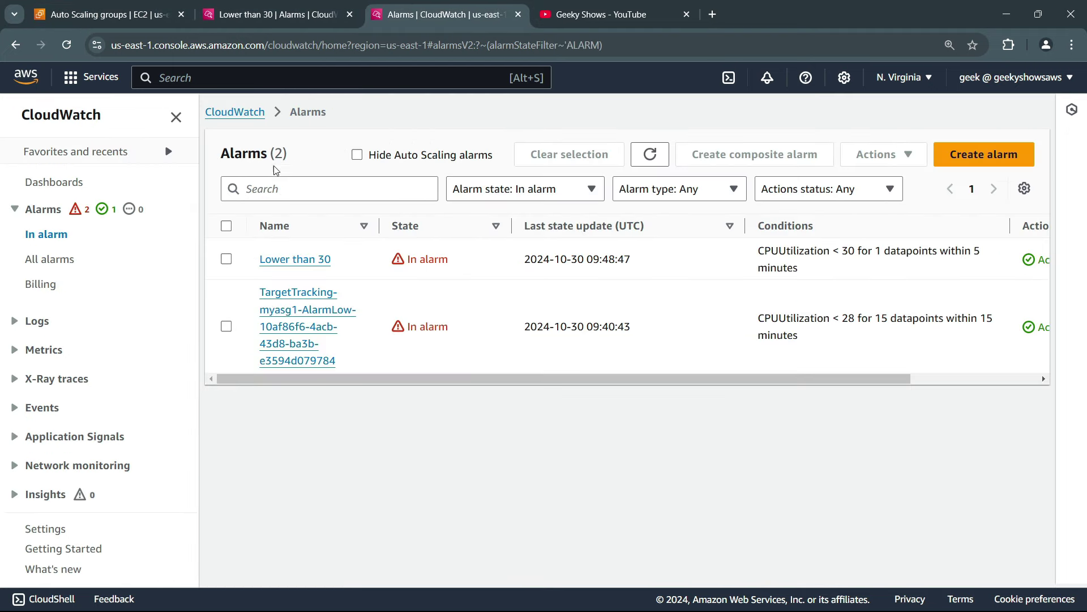
pyautogui.click(286, 15)
pyautogui.click(108, 14)
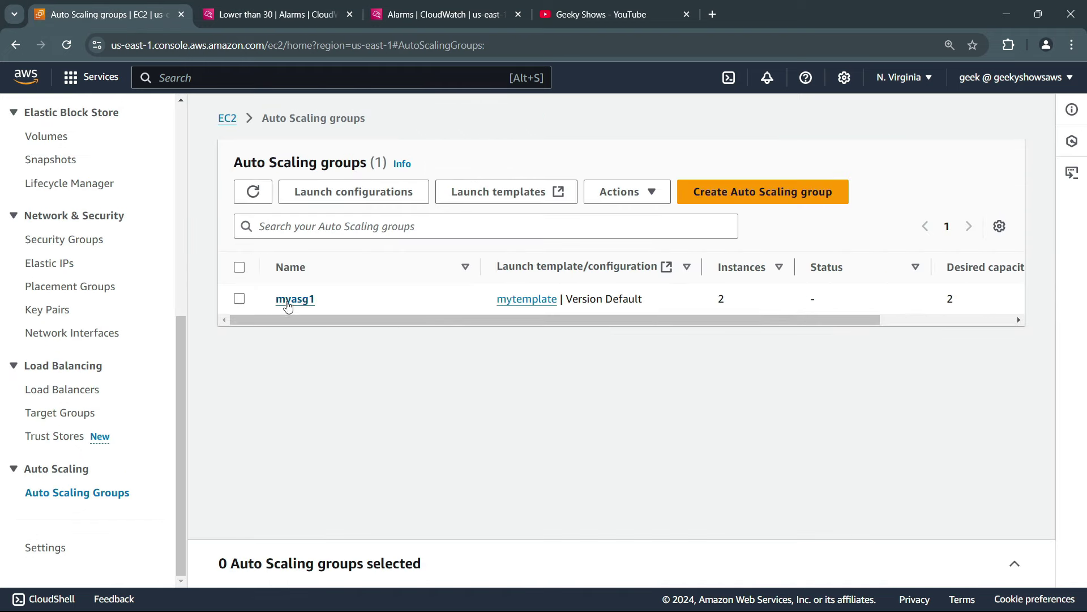
pyautogui.click(289, 300)
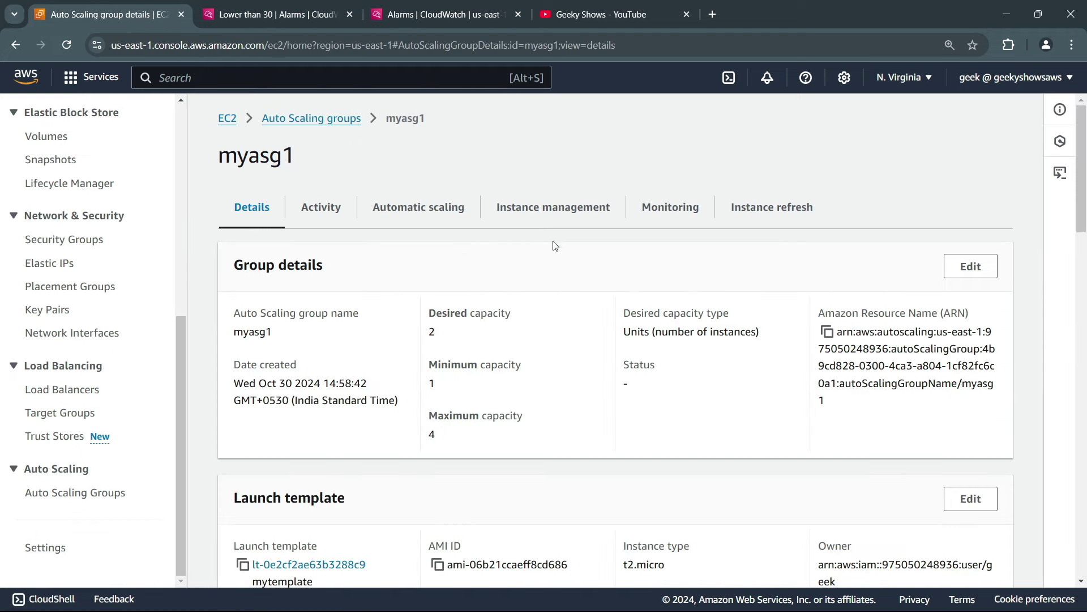
pyautogui.moveTo(446, 336); pyautogui.dragTo(498, 335)
pyautogui.click(439, 266)
# Review the most recent entry and its cause in myasg1's activity history
pyautogui.click(320, 207)
pyautogui.scroll(-6, 549, 383)
pyautogui.moveTo(386, 245); pyautogui.dragTo(385, 244)
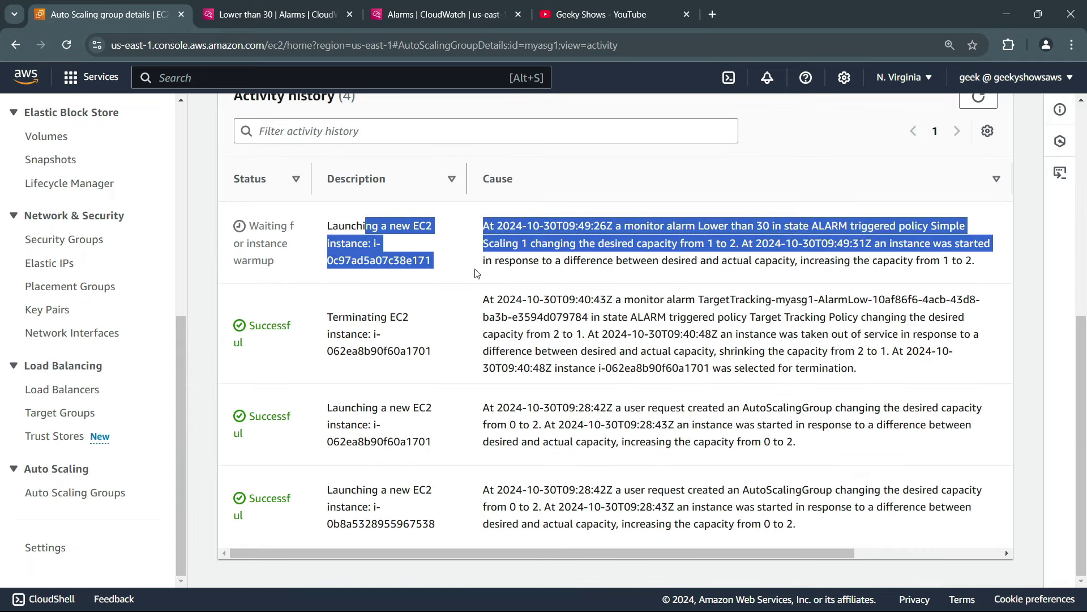
# Check the states of the EC2 instances and filter the list to show only running ones
pyautogui.scroll(10, 113, 238)
pyautogui.click(50, 222)
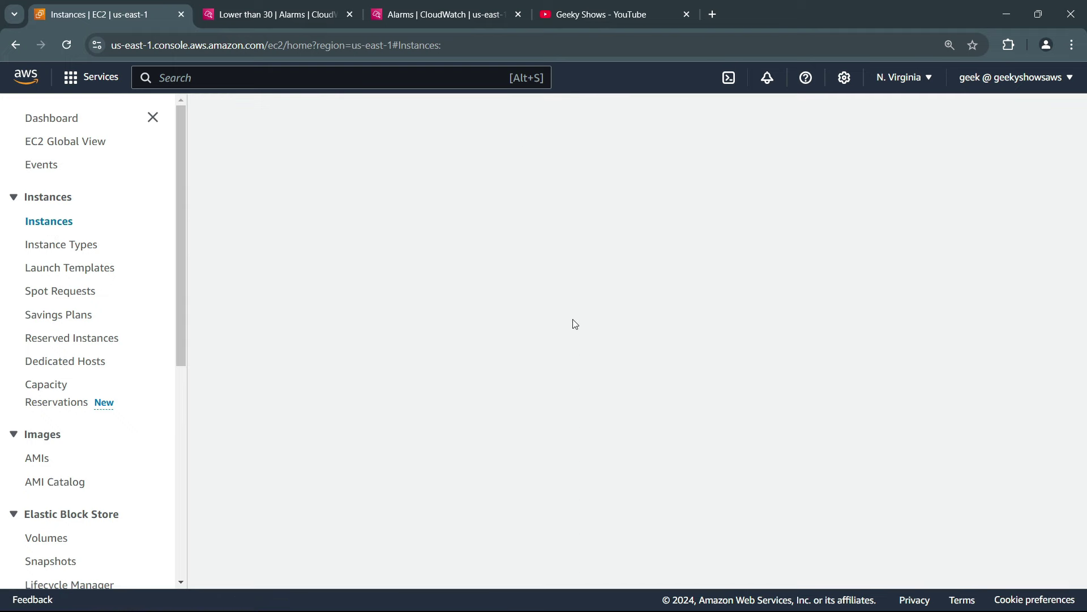
pyautogui.scroll(-3, 548, 295)
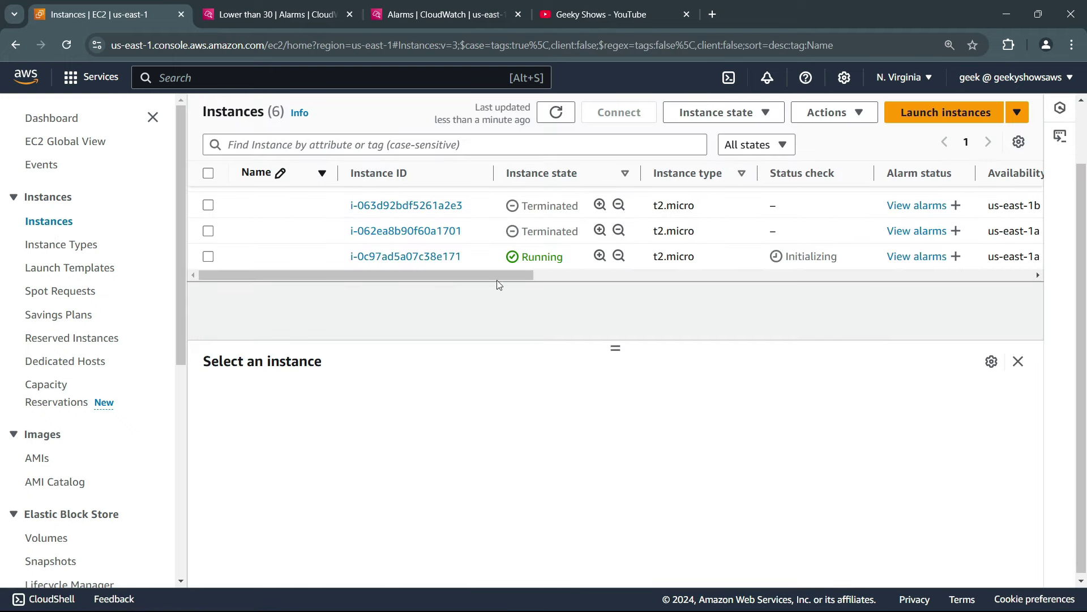
pyautogui.moveTo(547, 231); pyautogui.dragTo(589, 236)
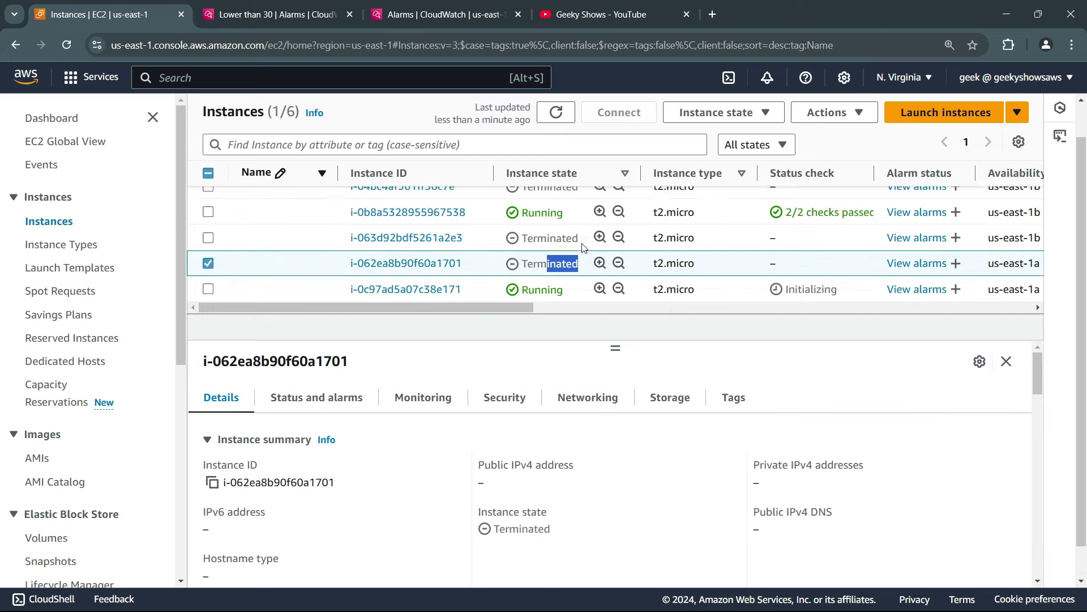
pyautogui.click(782, 145)
pyautogui.click(746, 192)
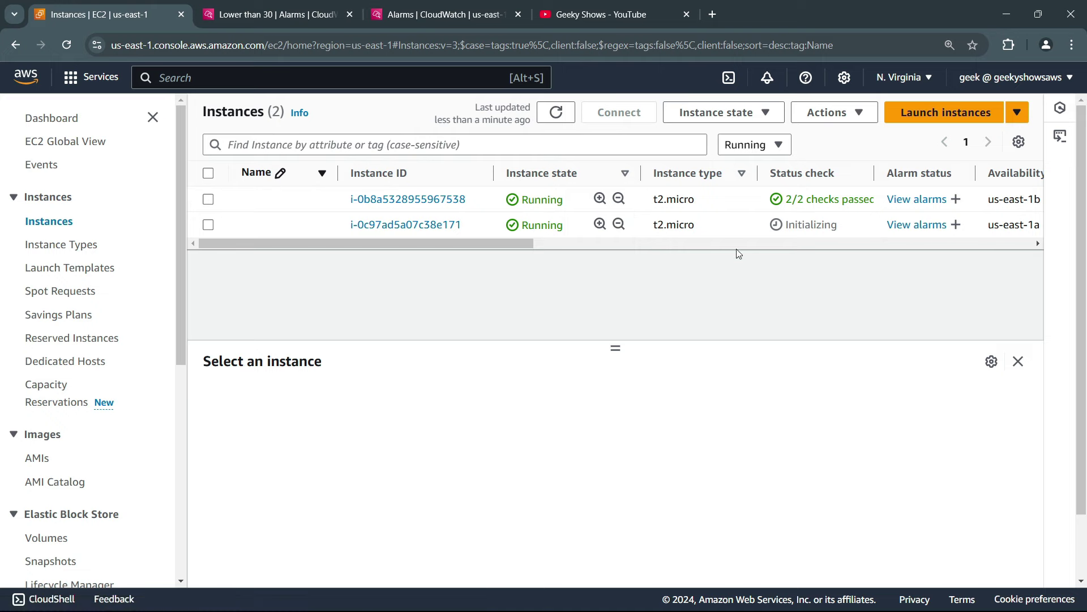
# Recheck the "Lower than 30" alarm in CloudWatch and review myasg1's Simple Scaling 1 policy in EC2
pyautogui.click(436, 15)
pyautogui.click(301, 7)
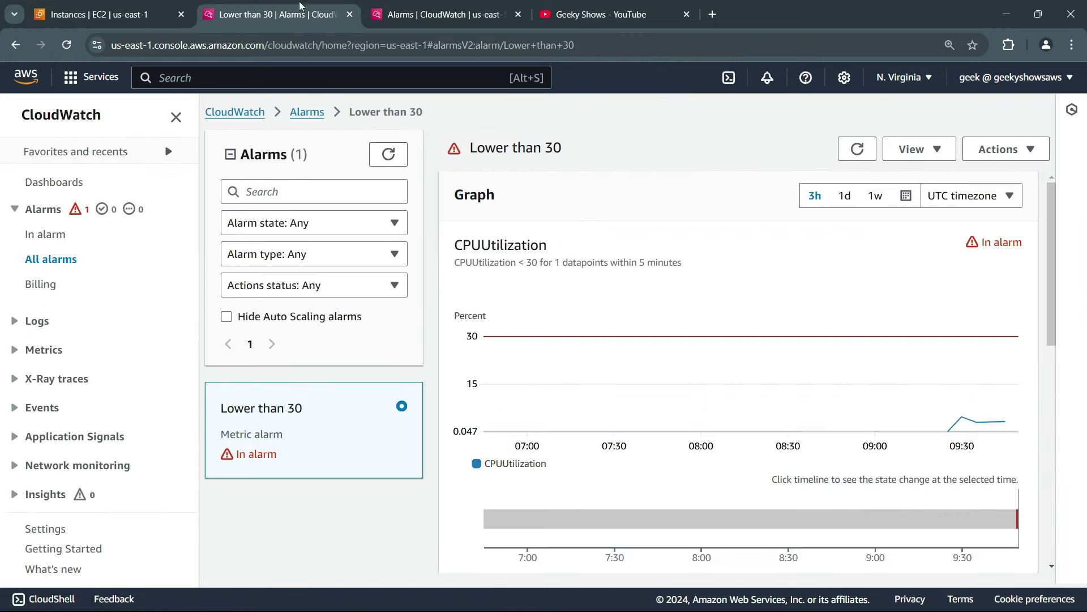
pyautogui.click(107, 14)
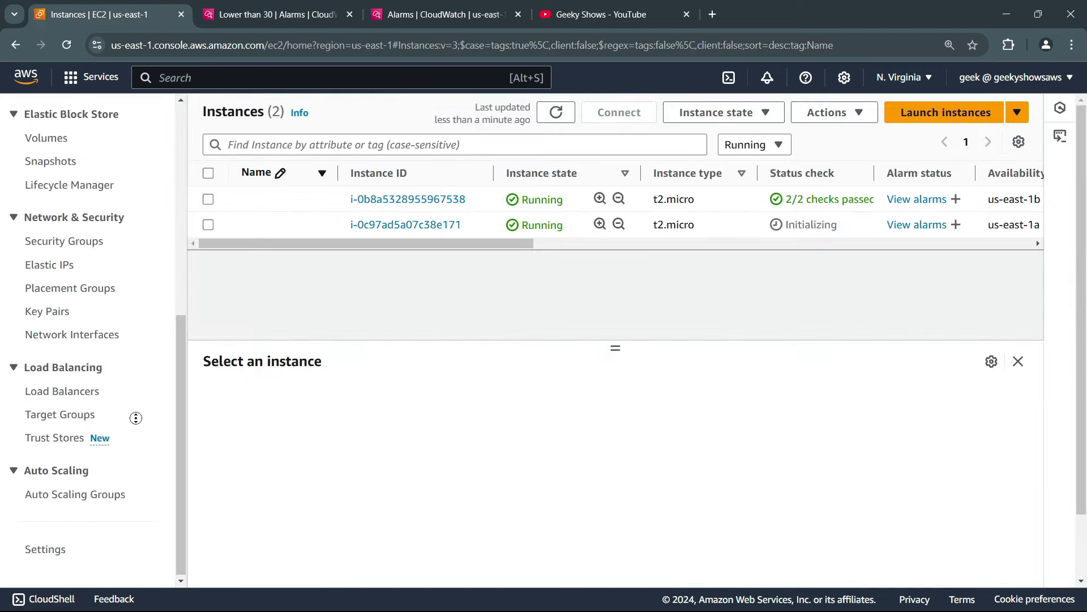
pyautogui.click(77, 493)
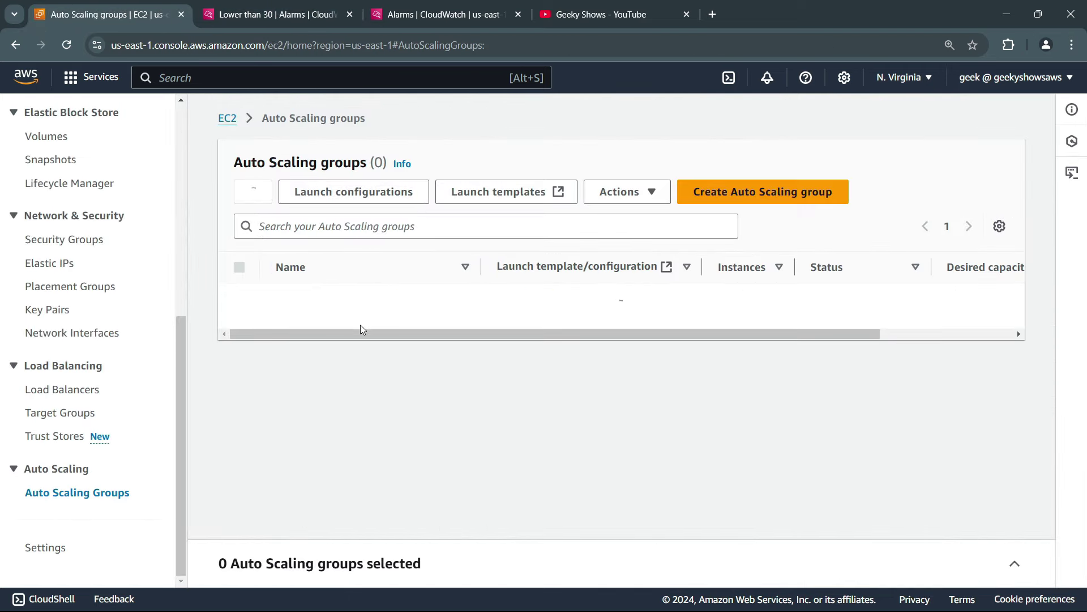
pyautogui.click(304, 301)
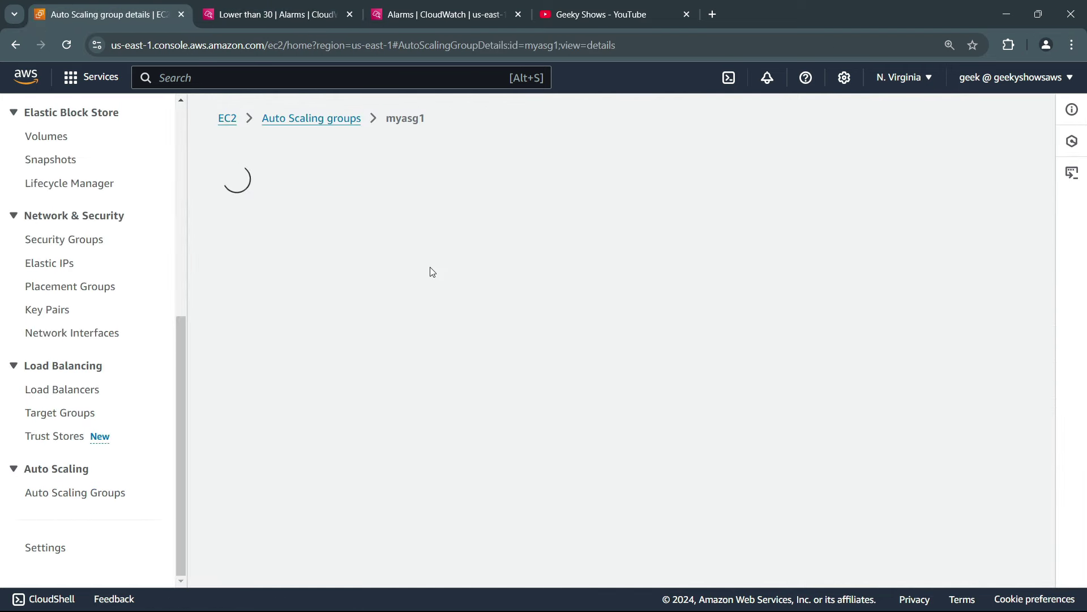
pyautogui.click(439, 211)
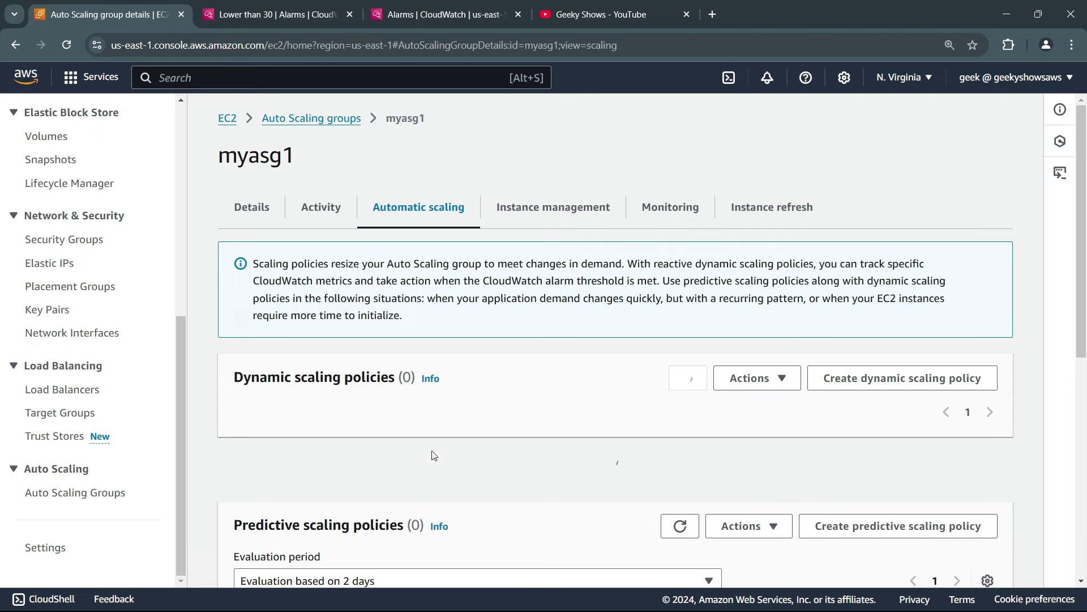
pyautogui.scroll(-4, 515, 413)
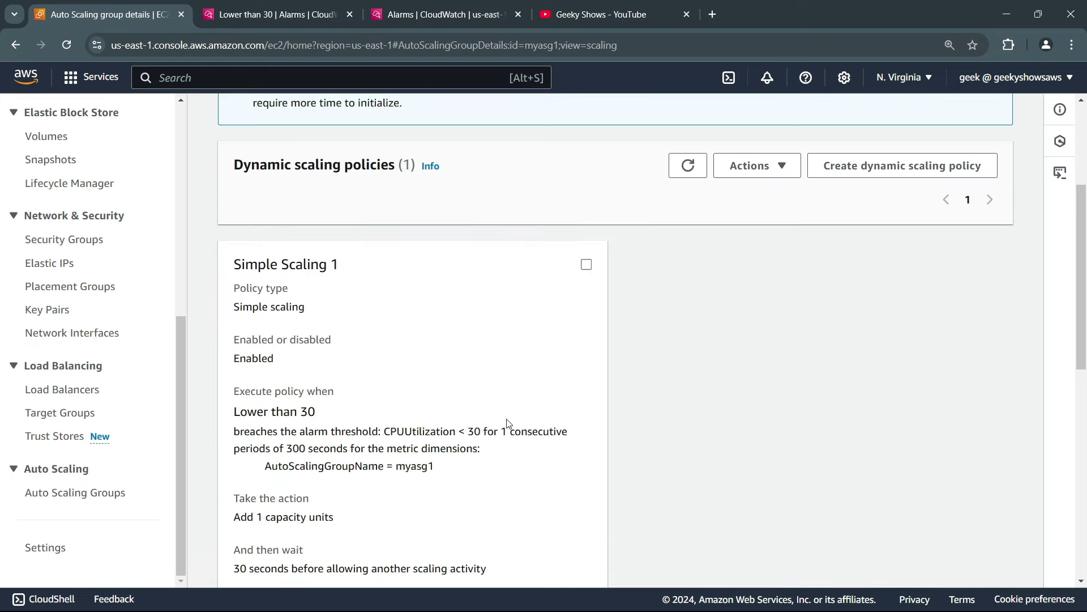
pyautogui.scroll(-4, 456, 424)
pyautogui.scroll(7, 430, 345)
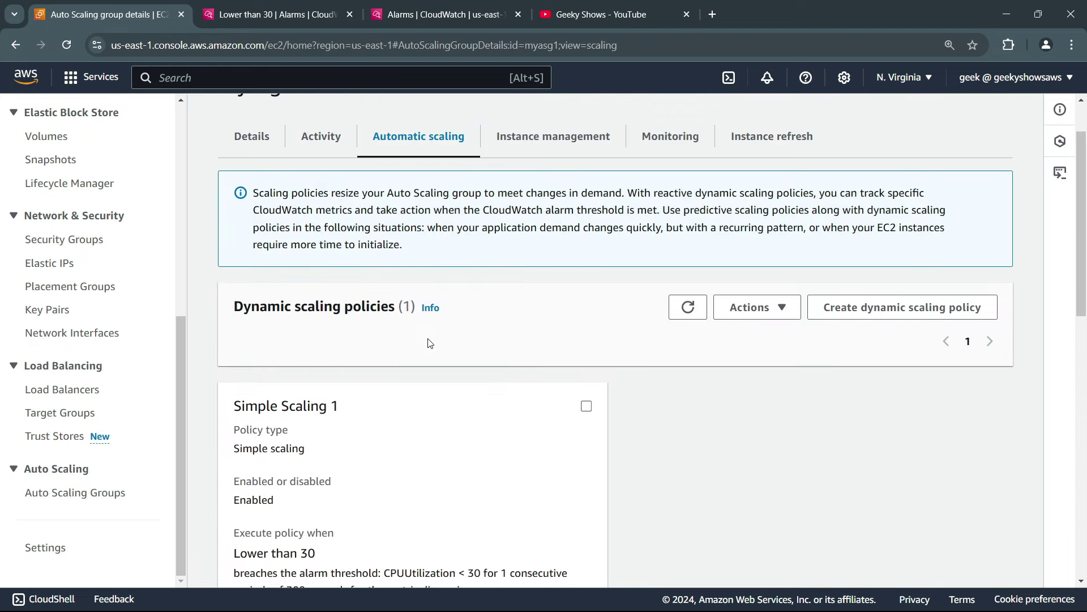
# Start a new dynamic scaling policy for myasg1 and examine the Simple scaling type's Add, Remove and Set to actions
pyautogui.click(932, 309)
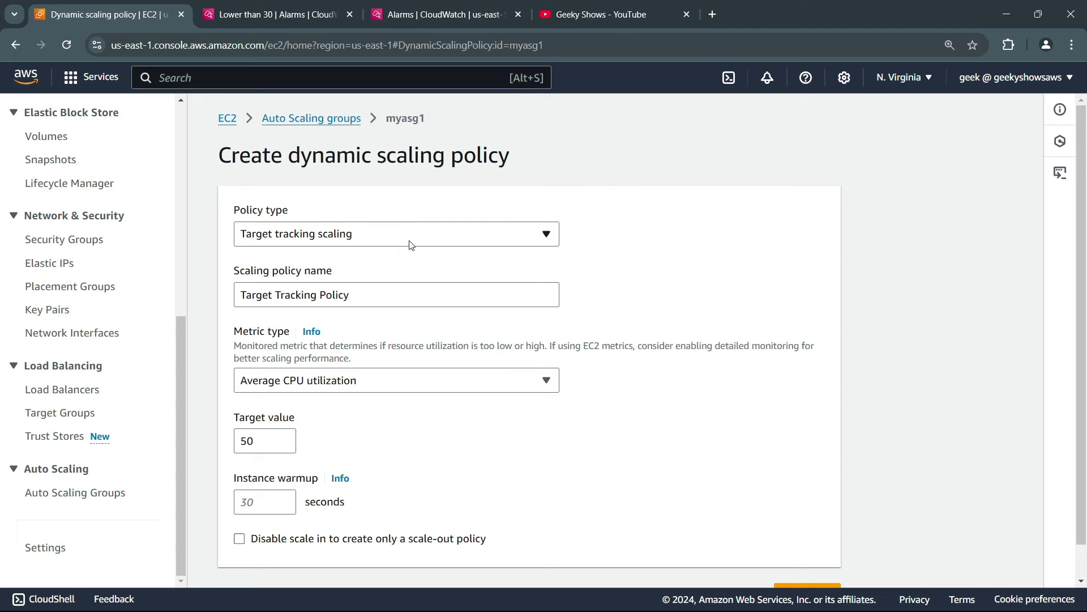
pyautogui.click(422, 236)
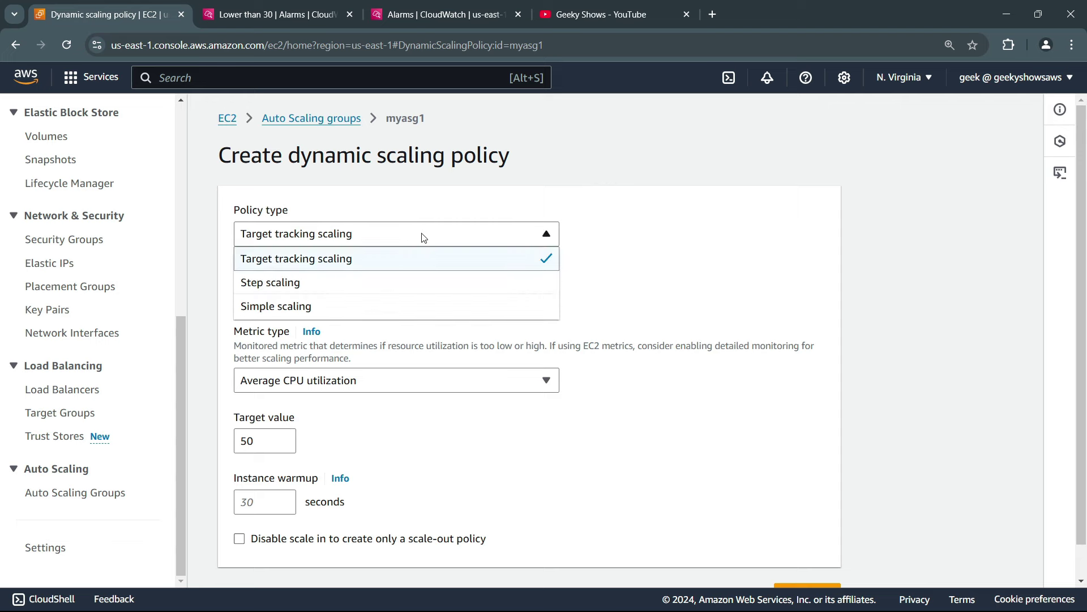
pyautogui.click(376, 305)
pyautogui.click(311, 448)
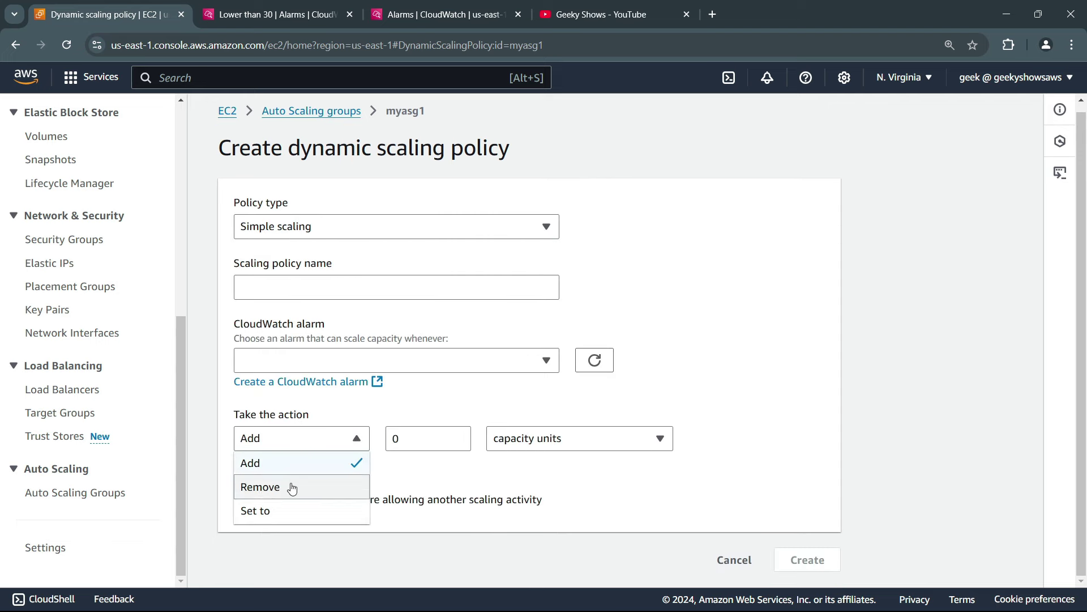
pyautogui.click(762, 344)
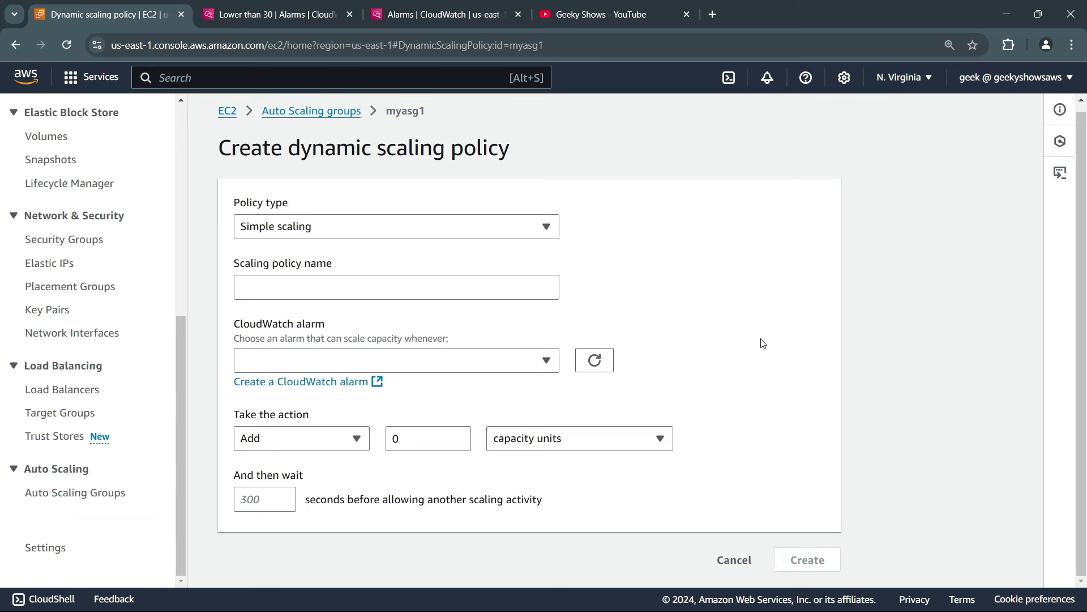
pyautogui.click(332, 443)
pyautogui.click(294, 512)
pyautogui.click(408, 440)
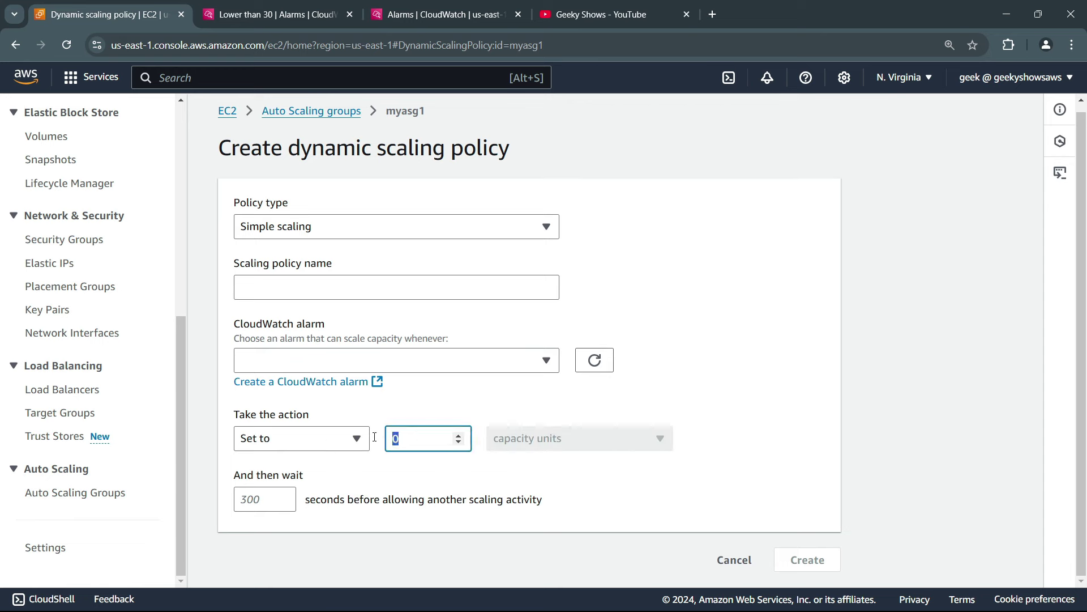
pyautogui.click(679, 377)
# Change the policy type to Step scaling and look over its CloudWatch alarm and action choices
pyautogui.click(511, 235)
pyautogui.click(346, 276)
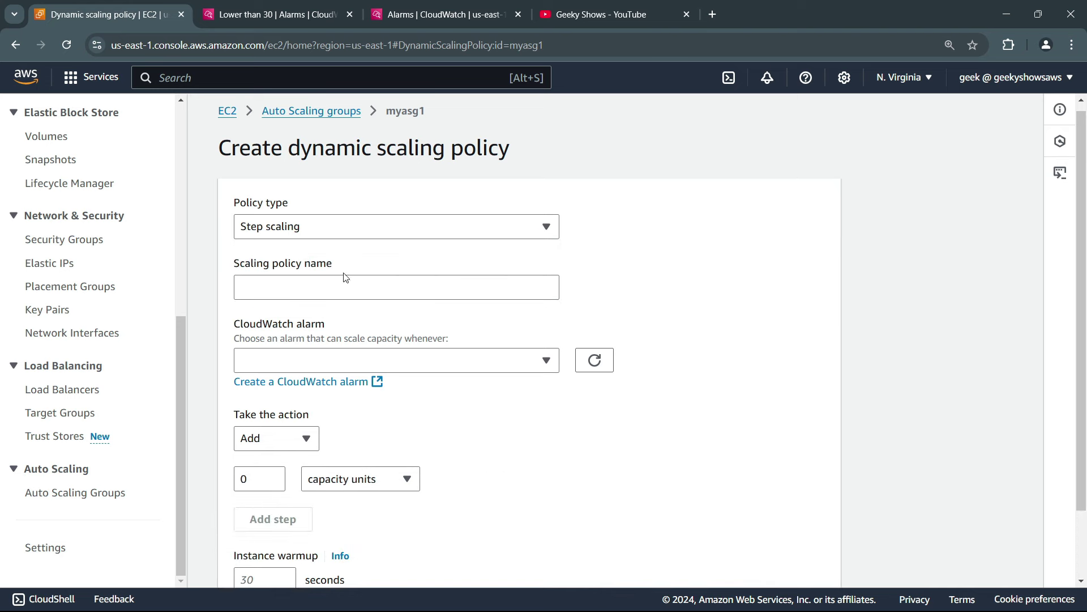
pyautogui.click(297, 288)
pyautogui.click(310, 368)
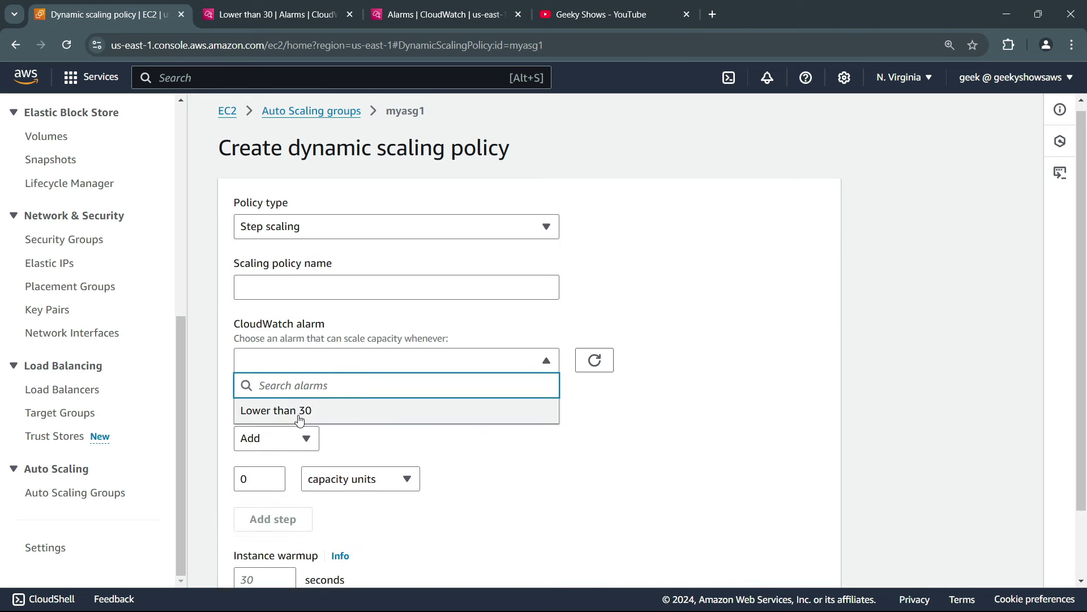
pyautogui.click(714, 338)
pyautogui.scroll(-2, 433, 422)
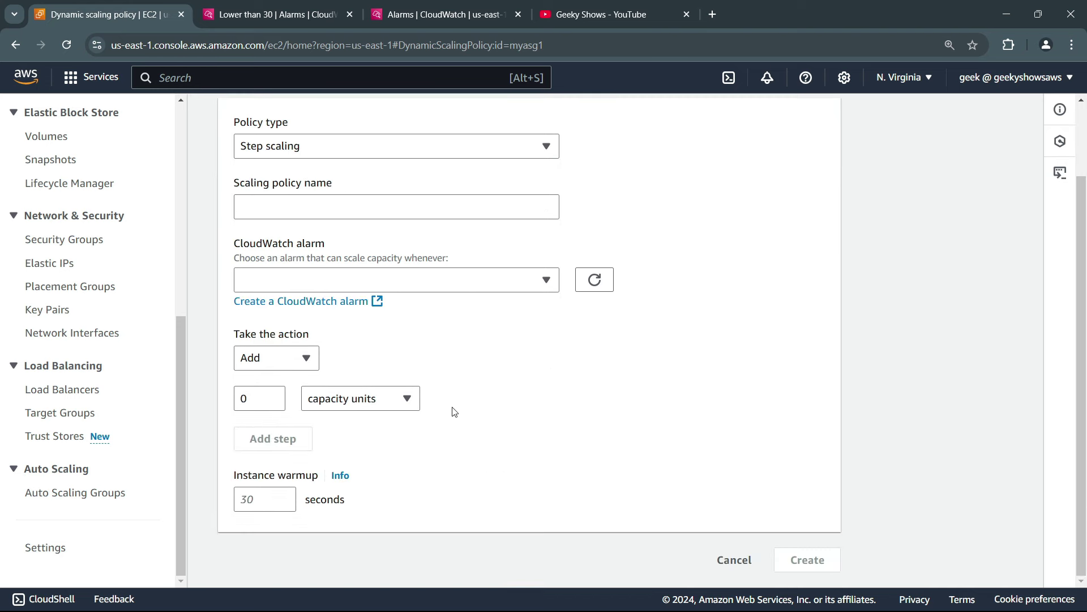
pyautogui.click(305, 359)
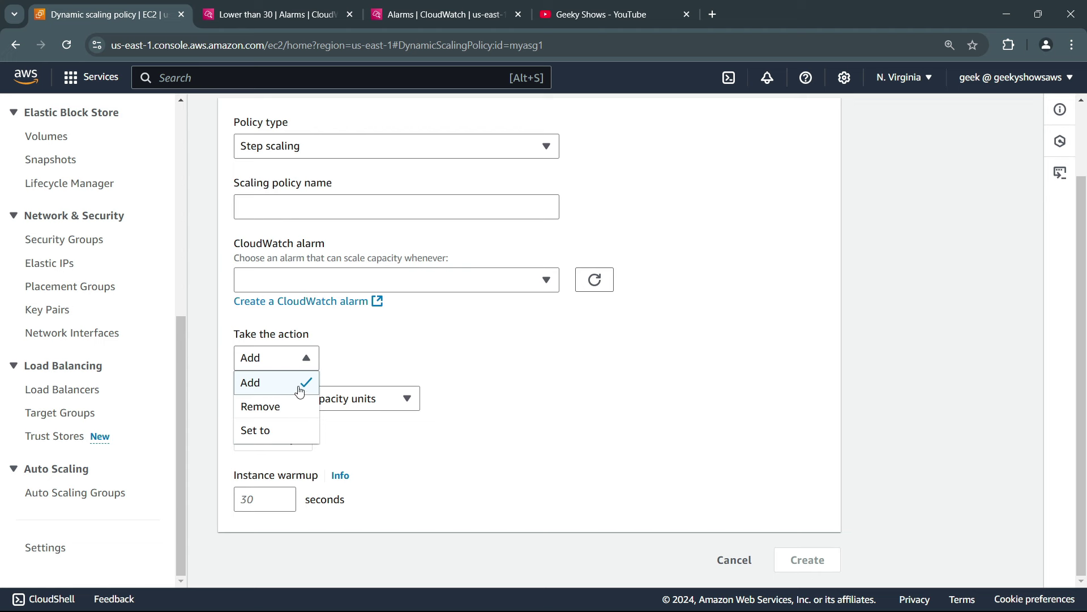
pyautogui.click(433, 342)
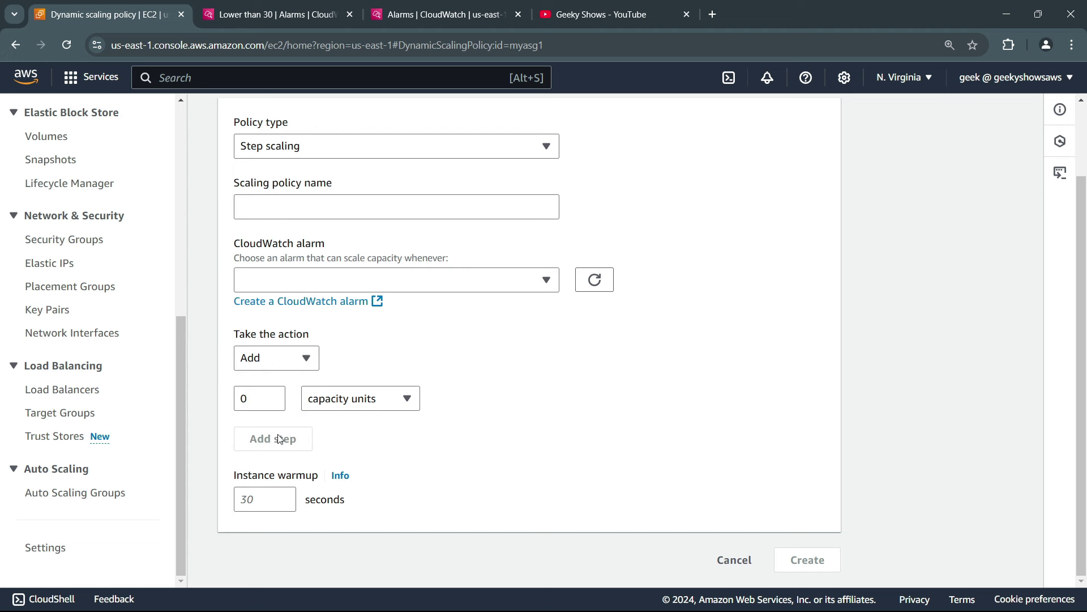
pyautogui.click(265, 408)
pyautogui.write('1')
pyautogui.click(357, 302)
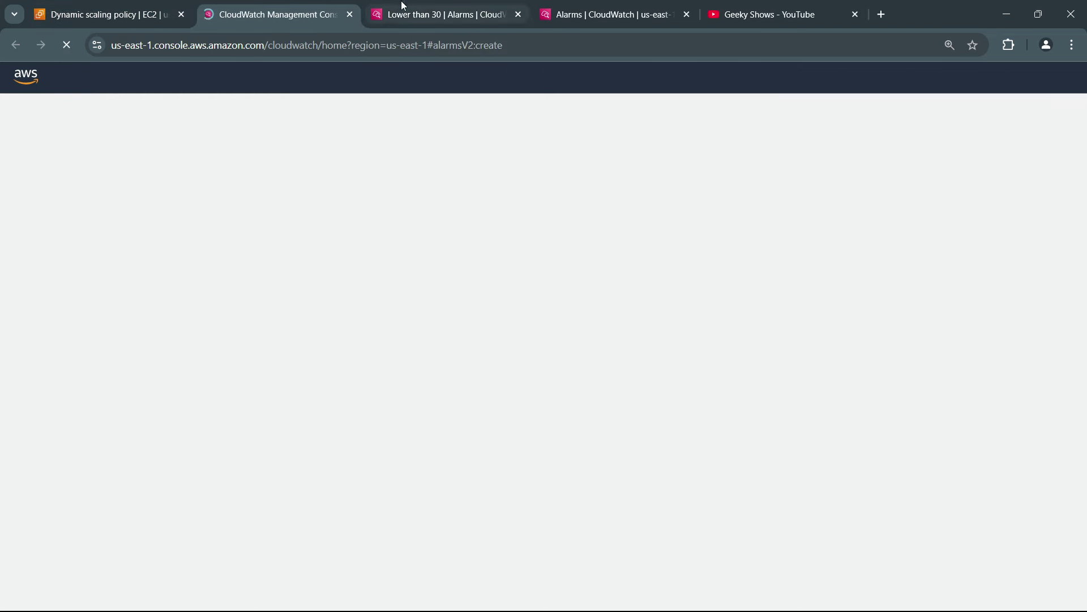
pyautogui.click(349, 14)
# Assign the "Lower than 30" alarm to the step scaling policy and set its action to remove 1 capacity unit
pyautogui.click(357, 280)
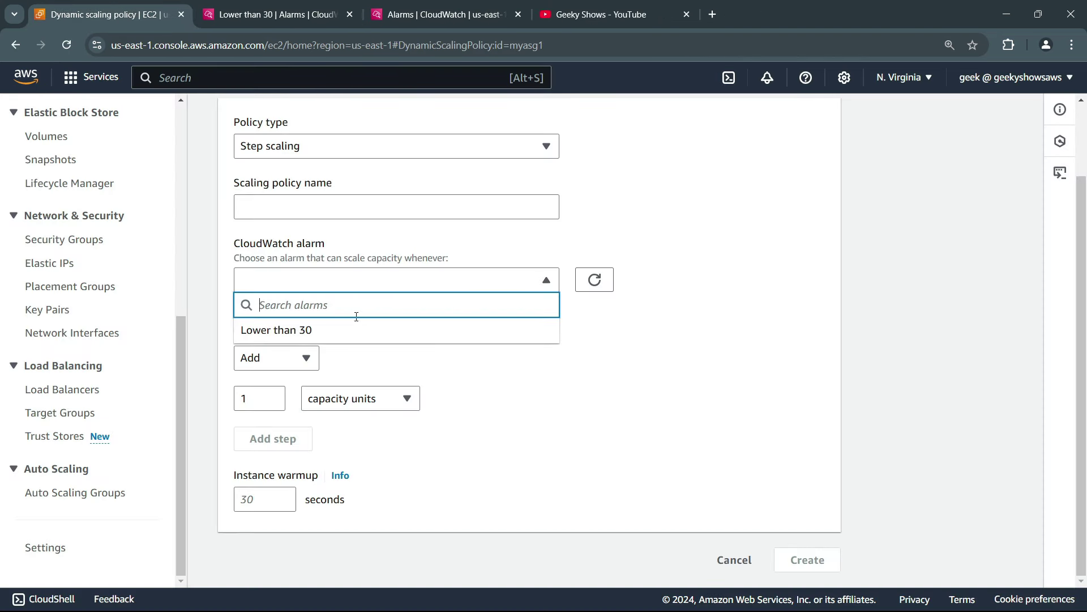
pyautogui.click(276, 330)
pyautogui.scroll(-2, 340, 430)
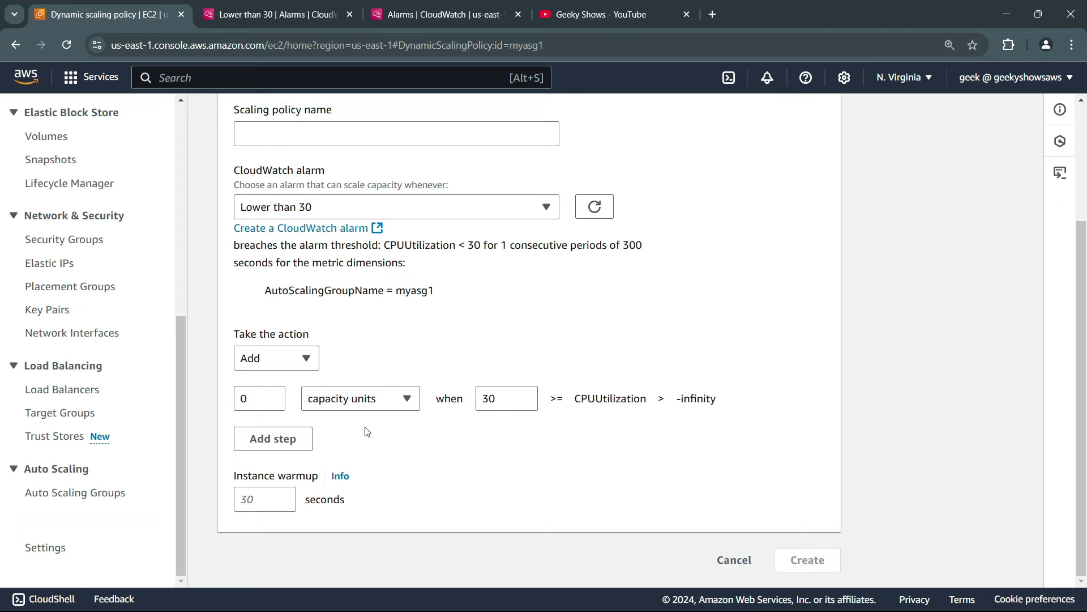
pyautogui.click(309, 359)
pyautogui.click(283, 407)
pyautogui.moveTo(252, 459); pyautogui.dragTo(228, 460)
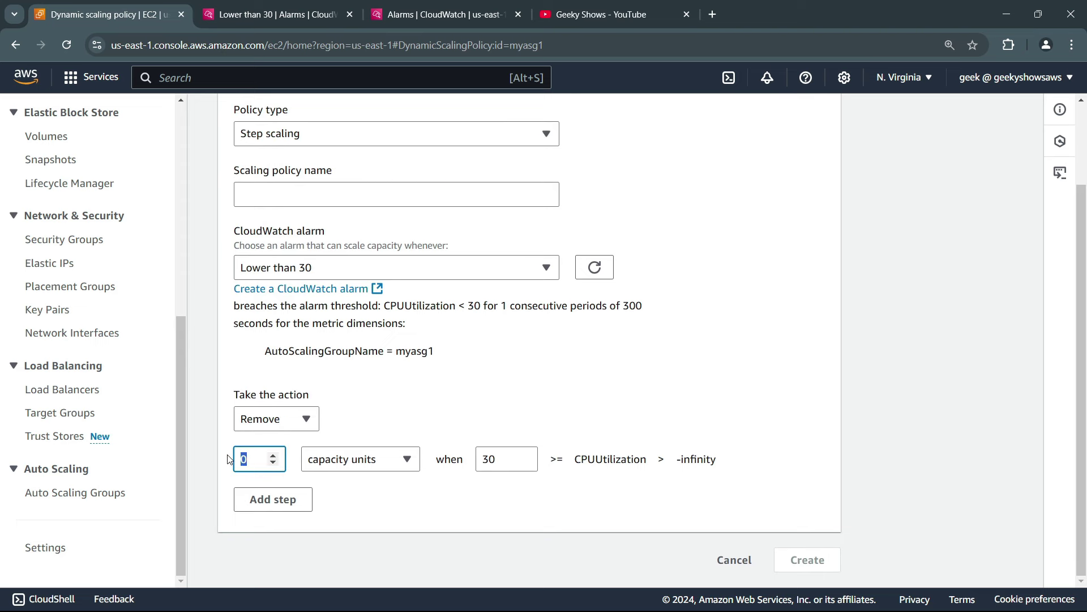
pyautogui.write('1')
# Add a second step to the policy's action that removes 1 capacity unit
pyautogui.click(301, 500)
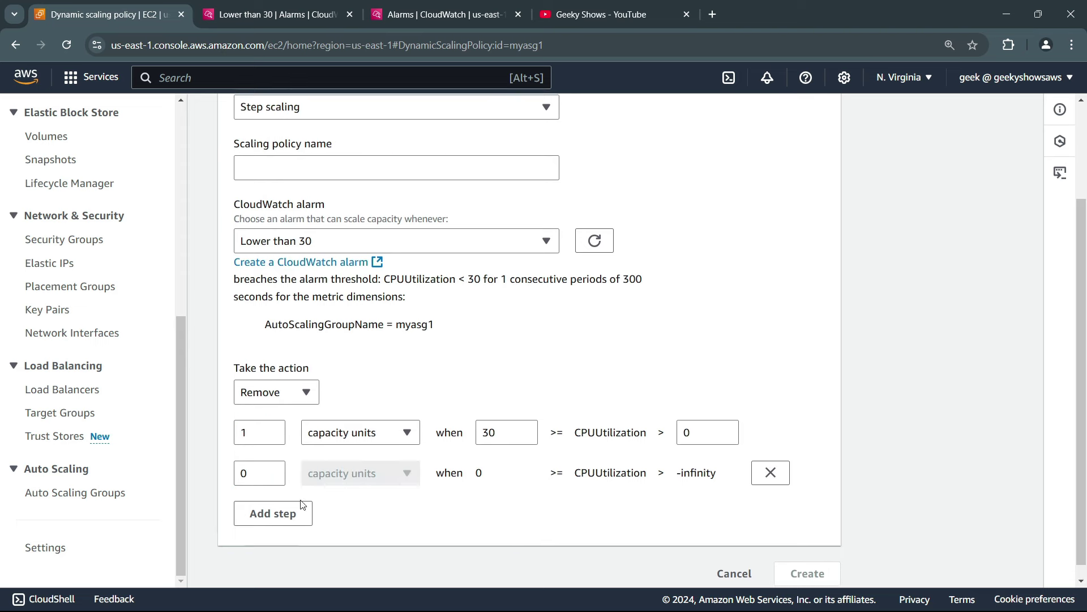
pyautogui.click(264, 459)
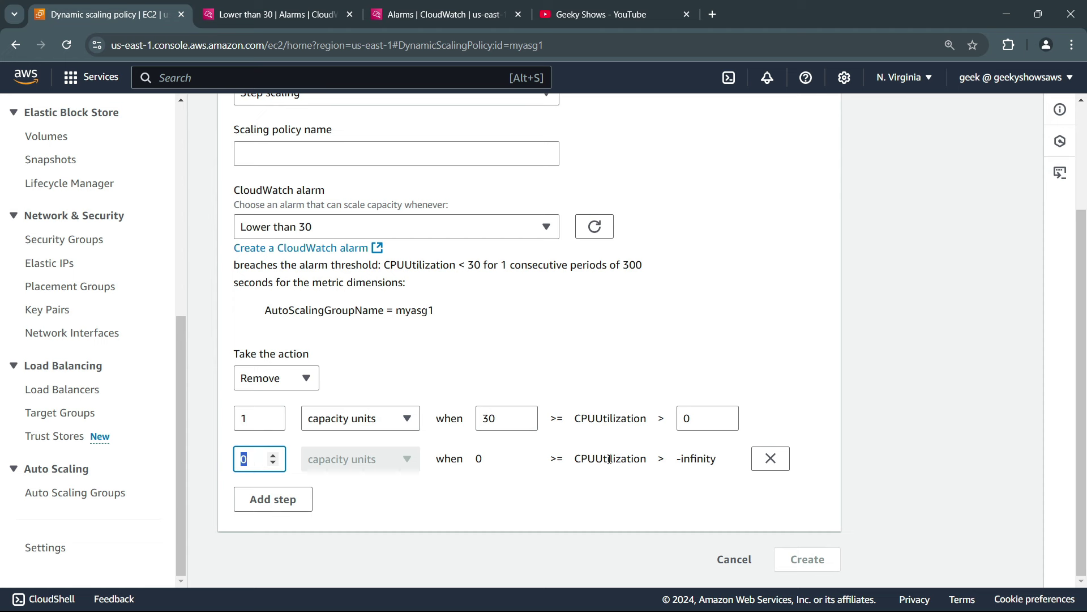
pyautogui.write('1')
pyautogui.click(487, 424)
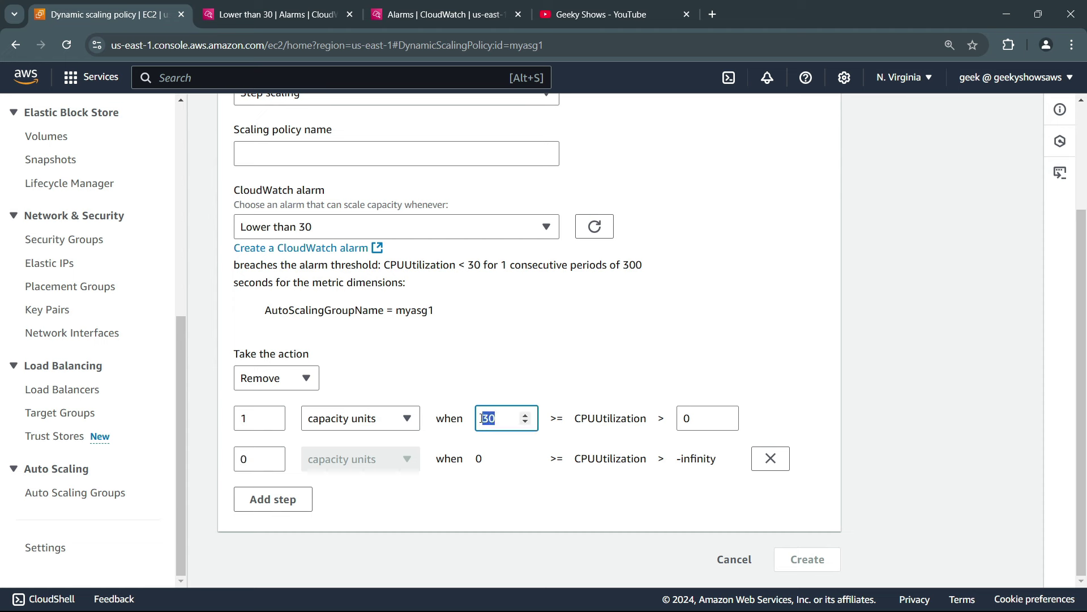
pyautogui.click(494, 465)
pyautogui.hotkey('shift', 'Tab')
# Examine the CPUUtilization comparison ranges of both steps together with the alarm condition
pyautogui.doubleClick(527, 424)
pyautogui.moveTo(558, 419); pyautogui.dragTo(548, 419)
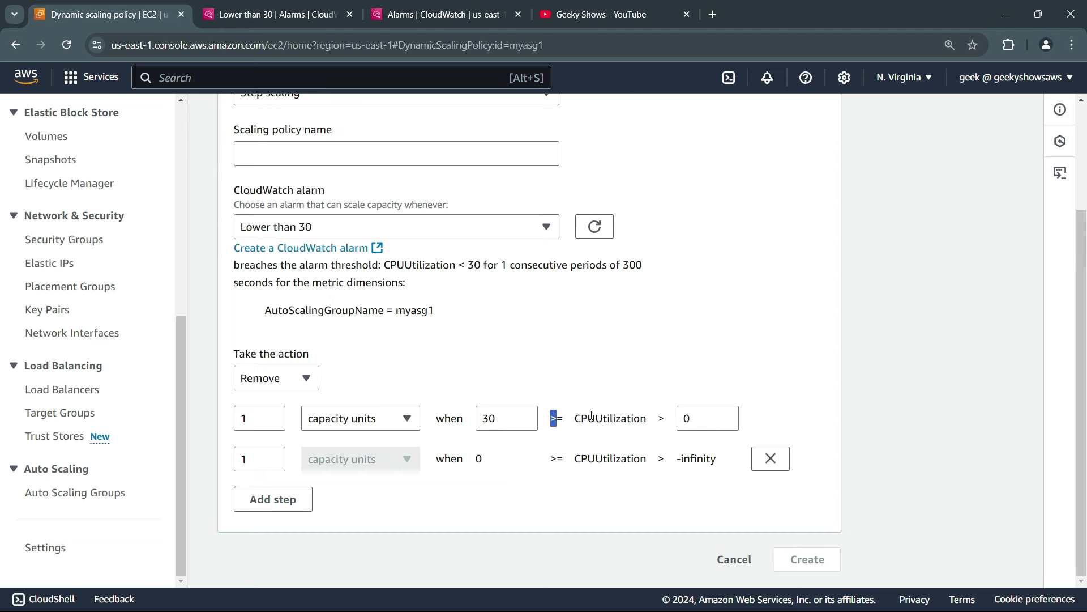
pyautogui.moveTo(549, 459); pyautogui.dragTo(558, 458)
pyautogui.scroll(3, 540, 425)
pyautogui.scroll(-3, 660, 507)
pyautogui.scroll(3, 412, 262)
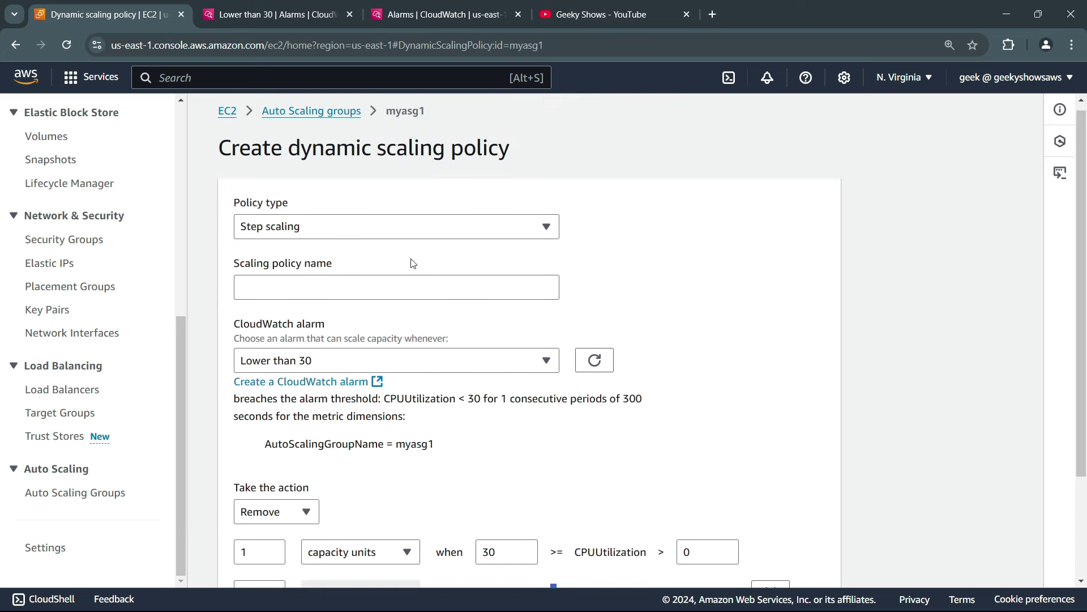
pyautogui.scroll(-3, 593, 381)
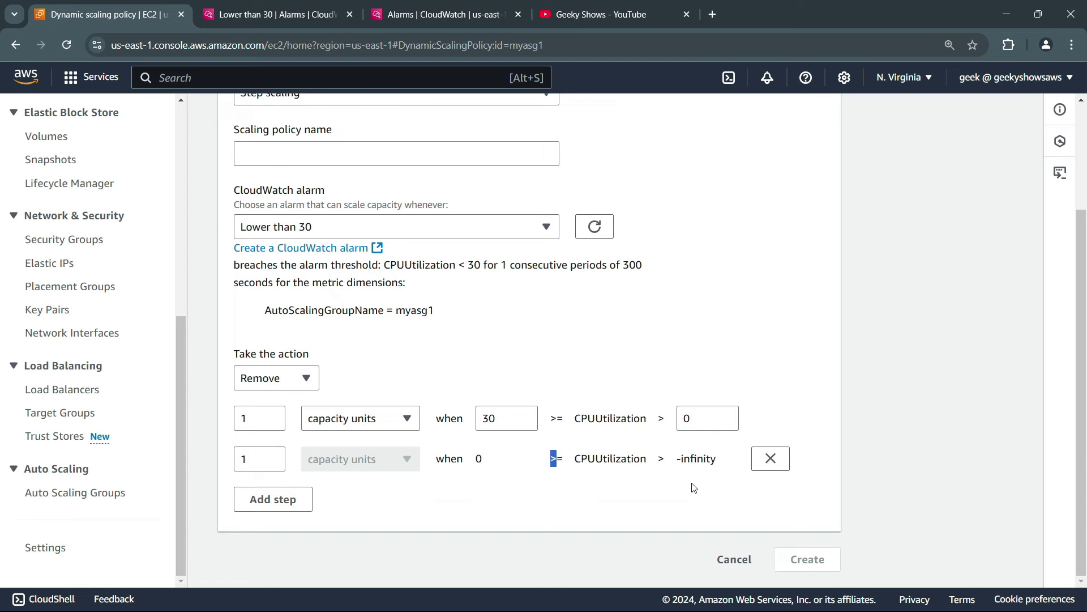
# Discard the unsaved step scaling policy and delete the Simple Scaling 1 dynamic scaling policy from myasg1
pyautogui.click(733, 559)
pyautogui.scroll(-2, 404, 231)
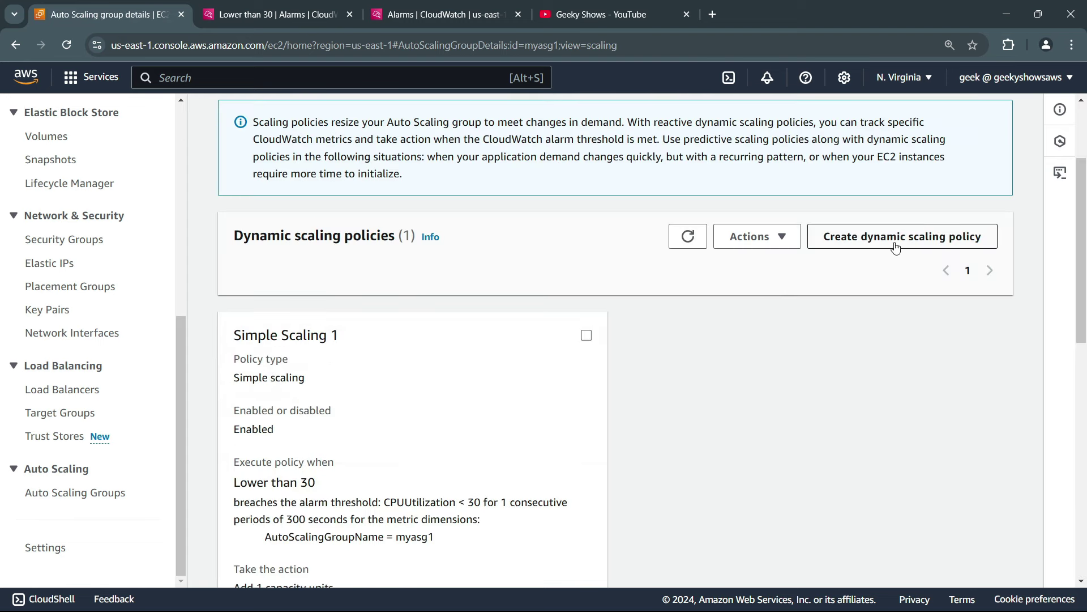
pyautogui.click(586, 335)
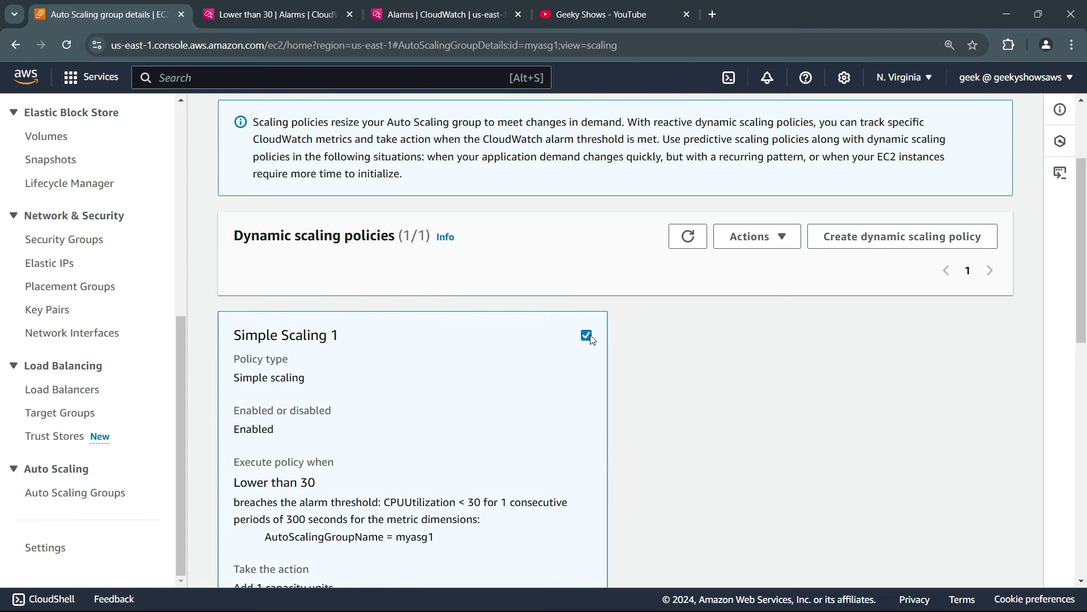
pyautogui.click(781, 238)
pyautogui.click(746, 356)
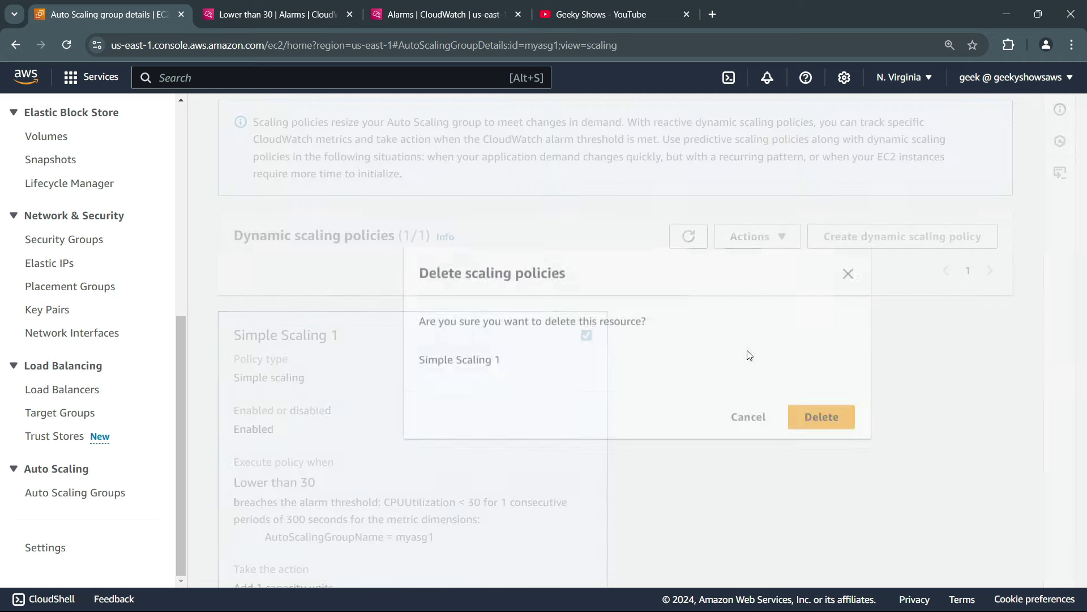
pyautogui.click(827, 412)
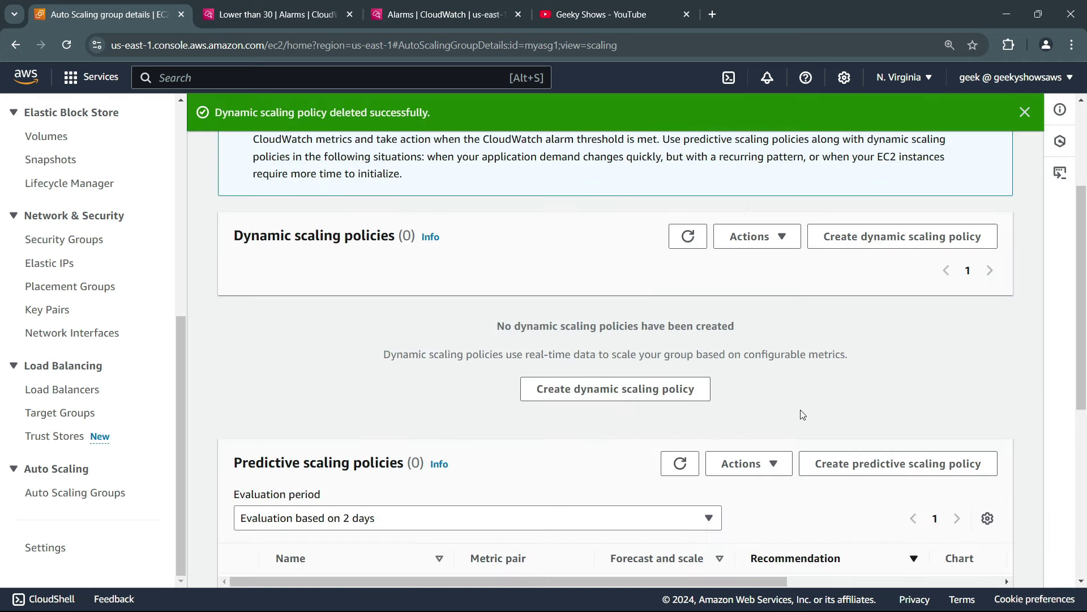
# Close the extra CloudWatch Alarms page and return to the myasg1 Auto Scaling group details
pyautogui.click(278, 14)
pyautogui.click(518, 14)
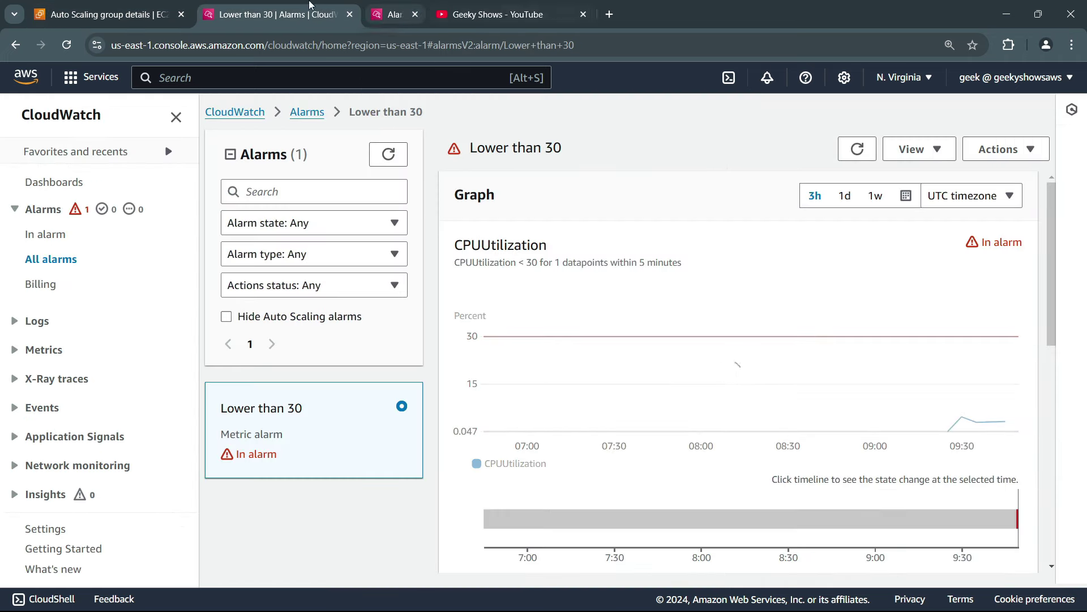
pyautogui.click(134, 6)
# Start a predictive scaling policy for myasg1 and turn on Scale based on forecast
pyautogui.scroll(-5, 492, 341)
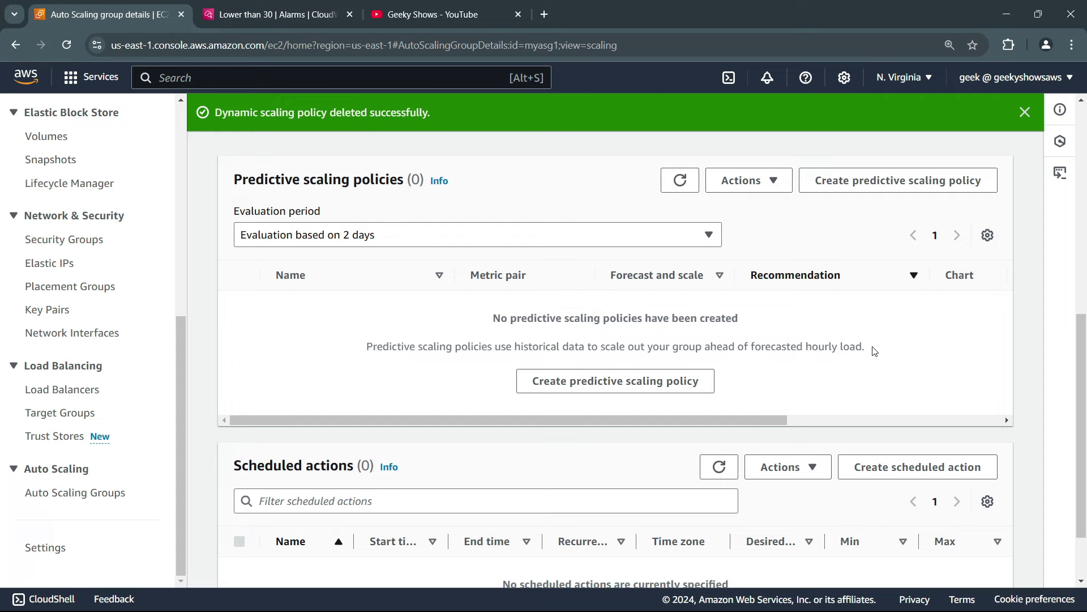
pyautogui.click(932, 181)
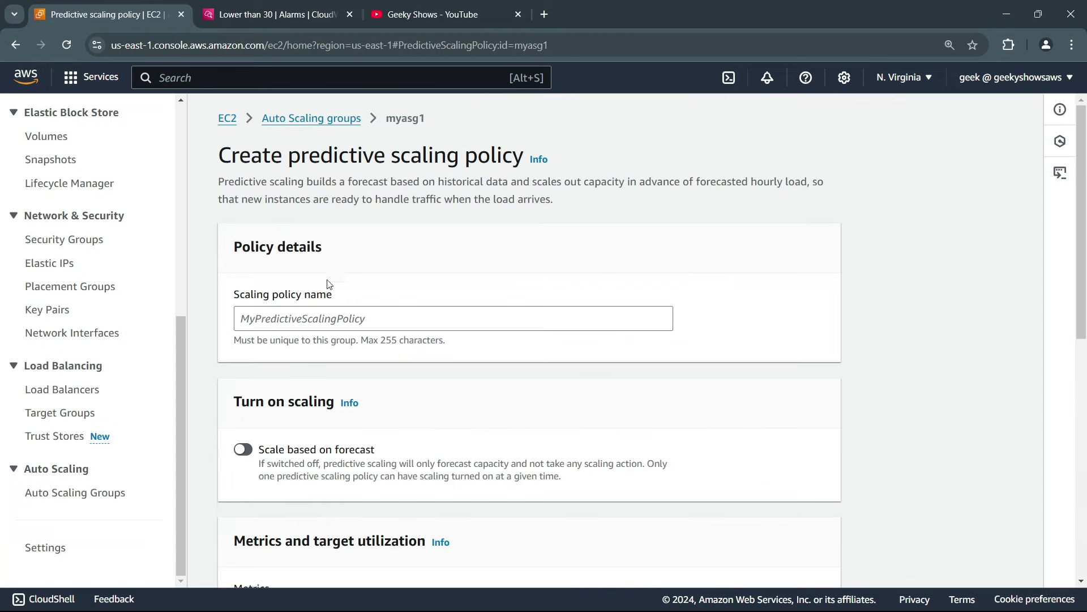
pyautogui.scroll(-4, 329, 283)
pyautogui.scroll(3, 331, 218)
pyautogui.click(312, 237)
pyautogui.scroll(-4, 321, 251)
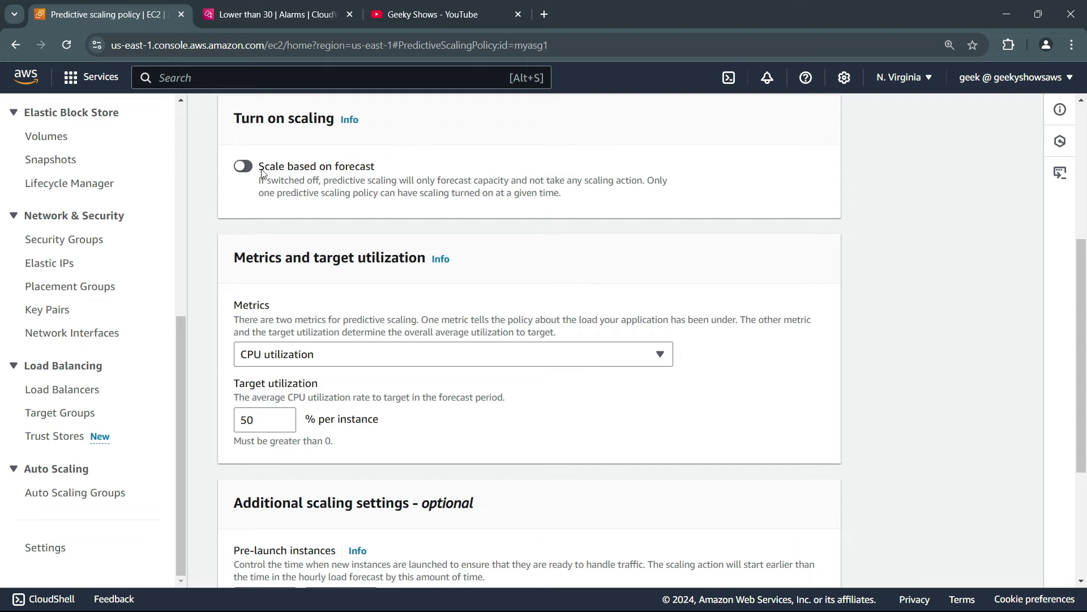
pyautogui.click(246, 166)
pyautogui.scroll(-2, 474, 255)
pyautogui.scroll(1, 342, 205)
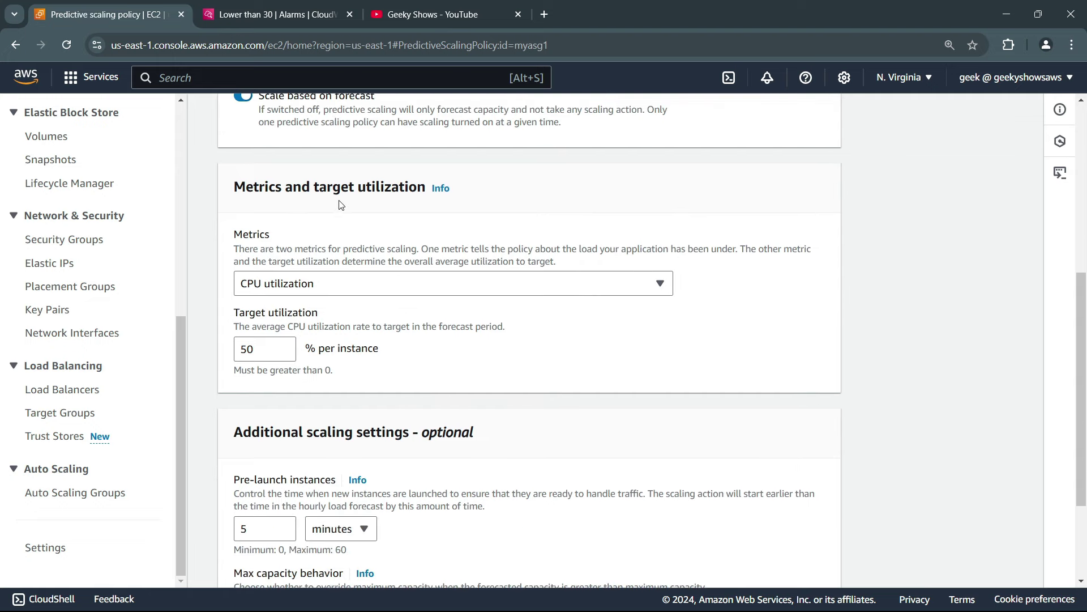
# Examine the predictive policy's metric choices, target utilization, pre-launch instances and max capacity behavior settings
pyautogui.click(451, 288)
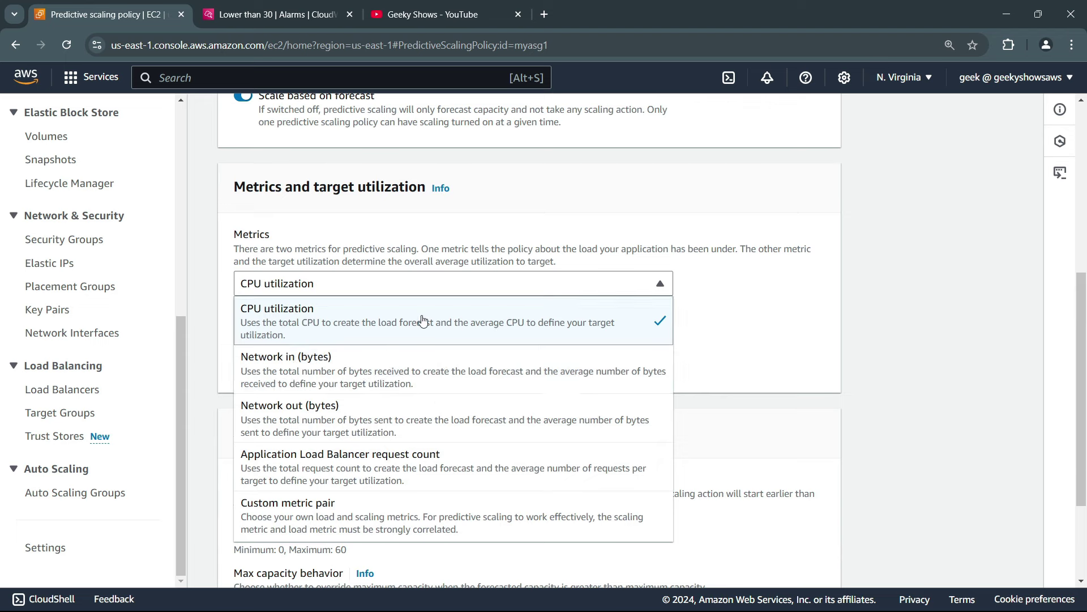
pyautogui.scroll(-2, 398, 377)
pyautogui.click(736, 223)
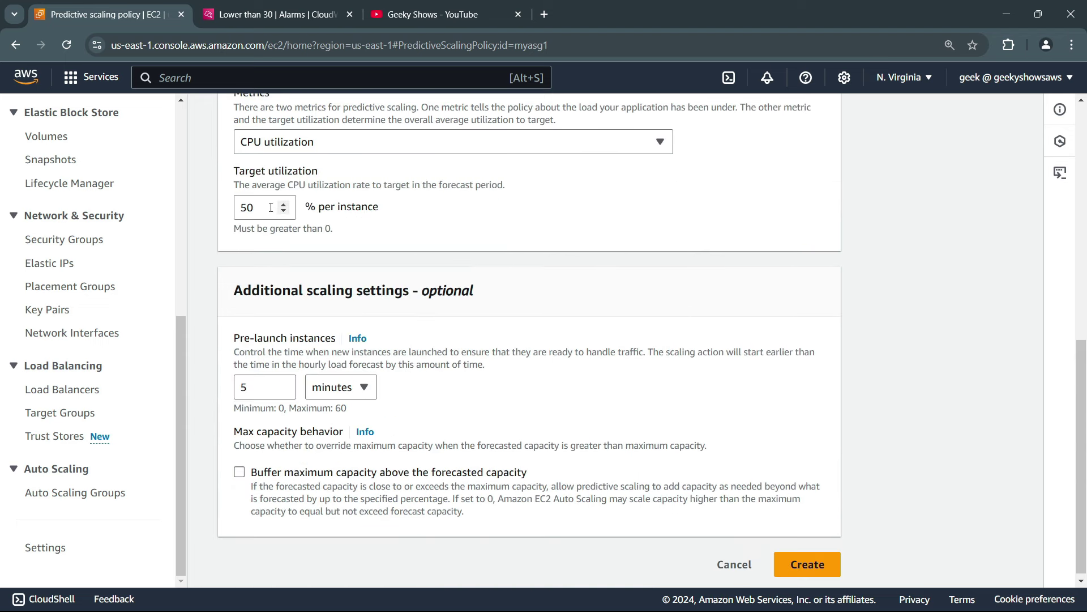
pyautogui.moveTo(270, 207); pyautogui.dragTo(230, 210)
pyautogui.click(412, 224)
pyautogui.scroll(-1, 442, 218)
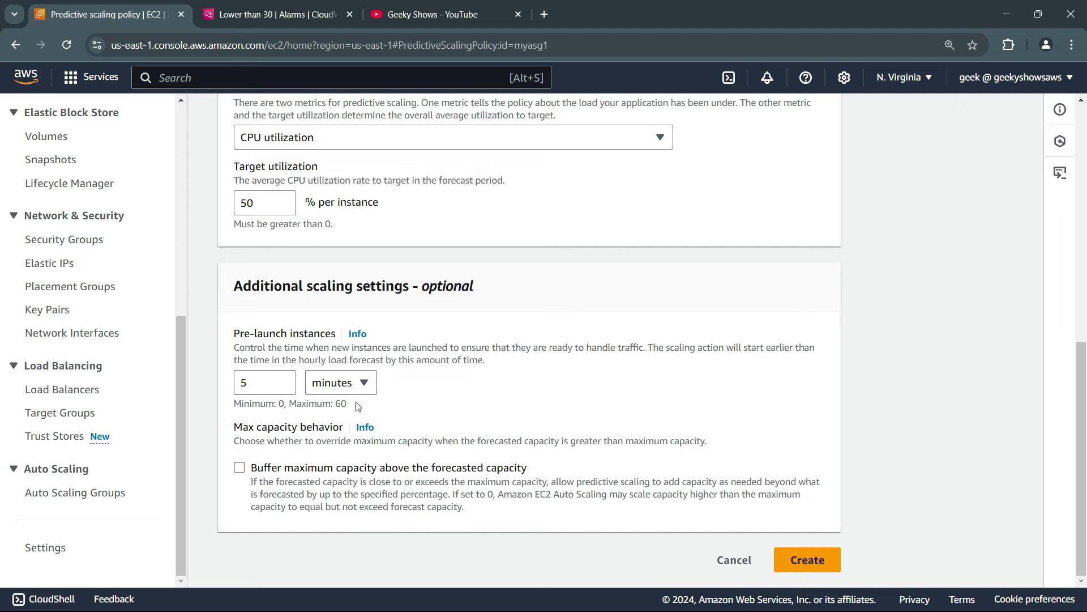
pyautogui.scroll(9, 687, 388)
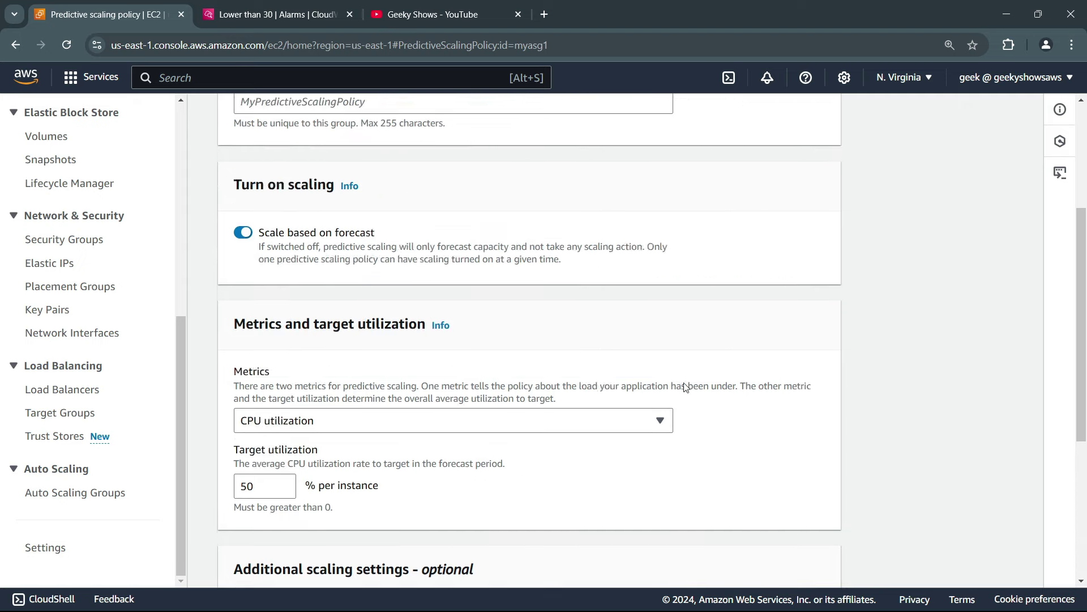
# Leave the predictive policy uncreated, reopen myasg1's automatic scaling settings and start creating a scheduled action
pyautogui.click(333, 118)
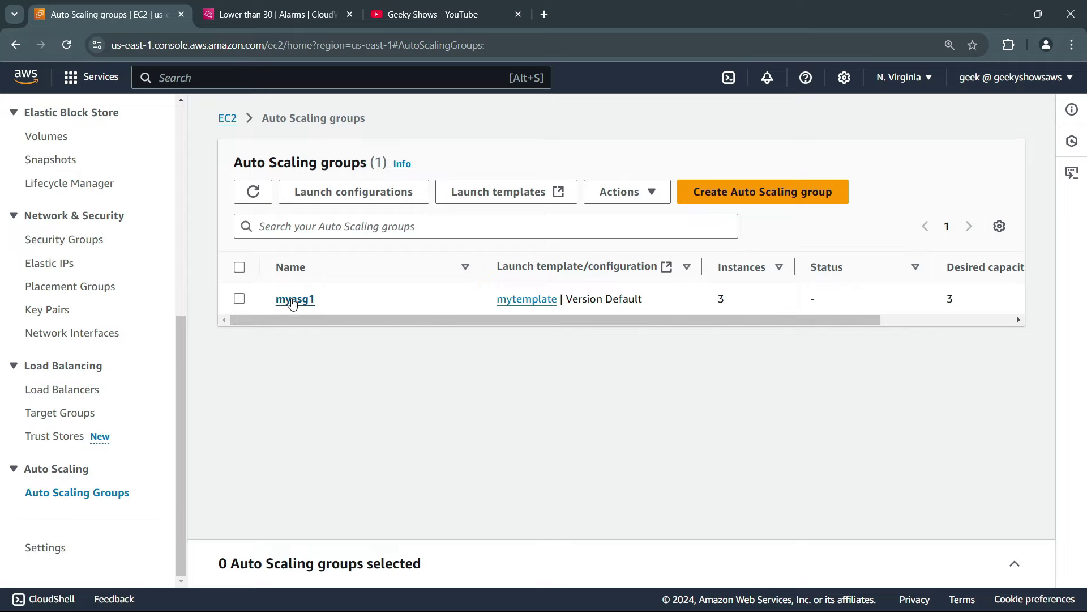
pyautogui.click(290, 300)
pyautogui.scroll(-6, 684, 388)
pyautogui.scroll(5, 717, 386)
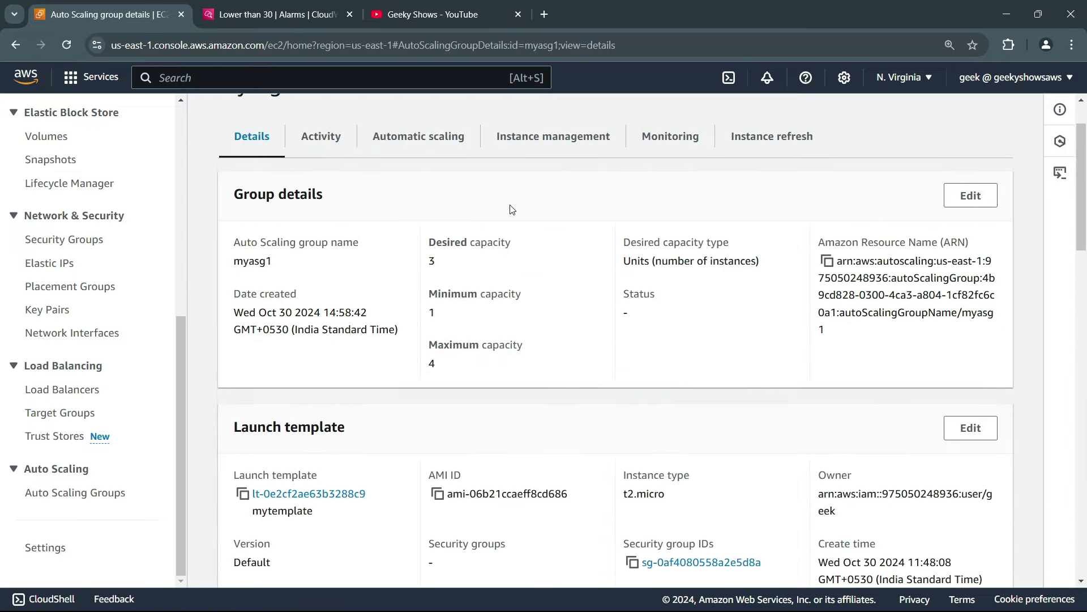
pyautogui.click(448, 138)
pyautogui.scroll(-5, 722, 341)
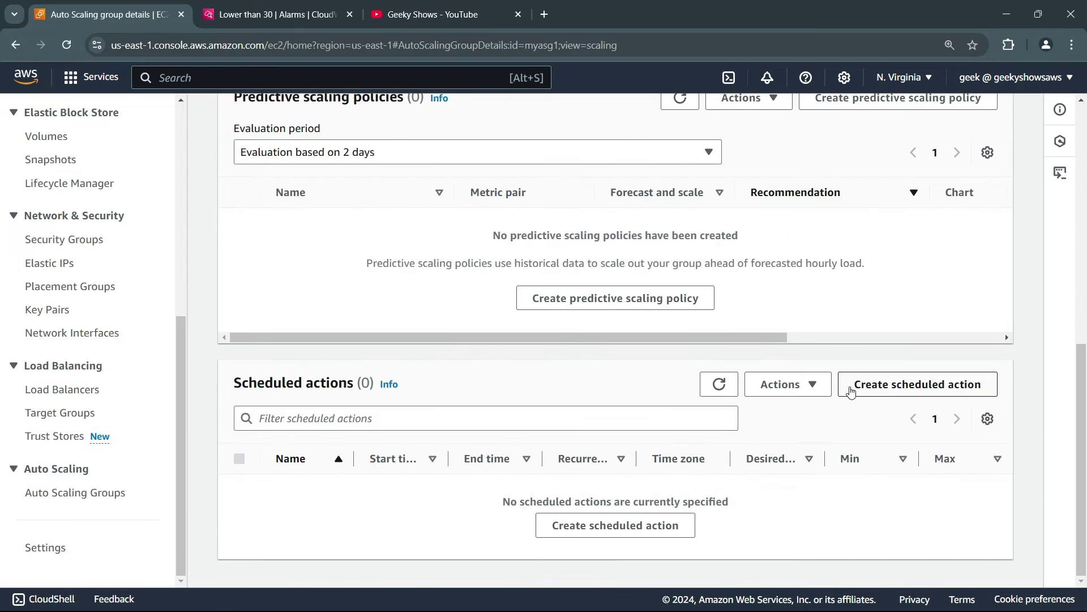
pyautogui.click(944, 391)
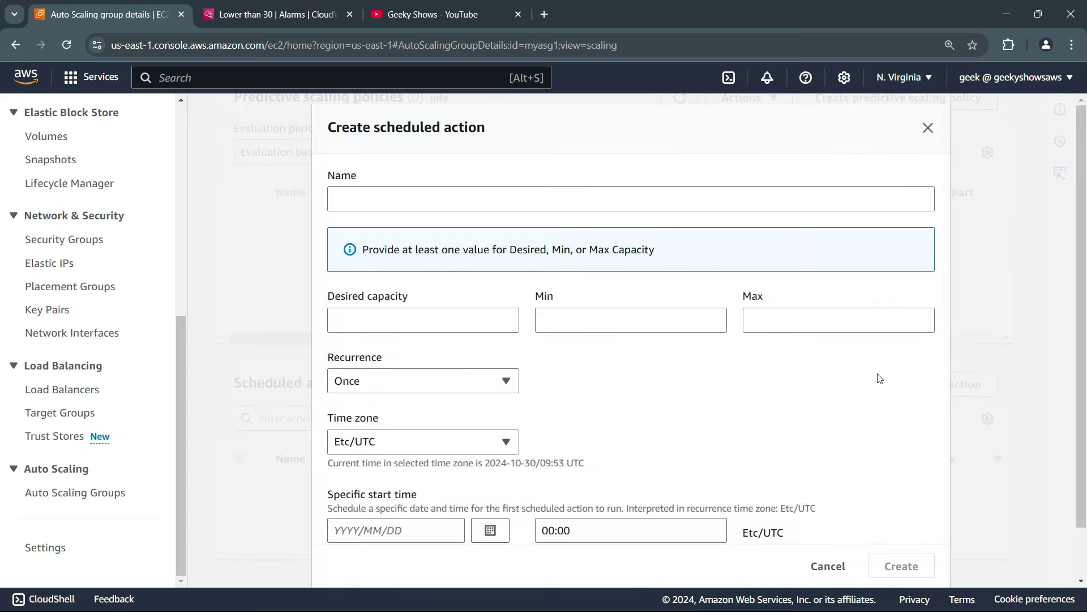
pyautogui.scroll(-2, 470, 340)
# Name the scheduled action mysche
pyautogui.click(393, 144)
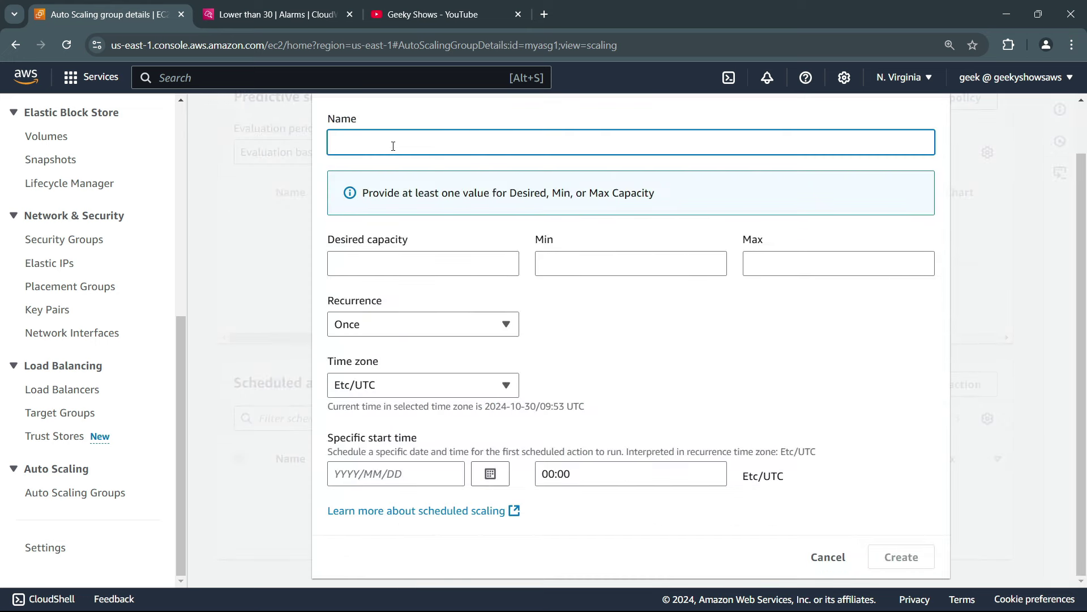
pyautogui.write('sdfs')
pyautogui.moveTo(393, 143); pyautogui.dragTo(301, 145)
pyautogui.write('mysche')
pyautogui.scroll(1, 447, 241)
pyautogui.scroll(-1, 501, 293)
# Set the scheduled action's desired capacity to 5, minimum to 1 and maximum to 10
pyautogui.click(401, 256)
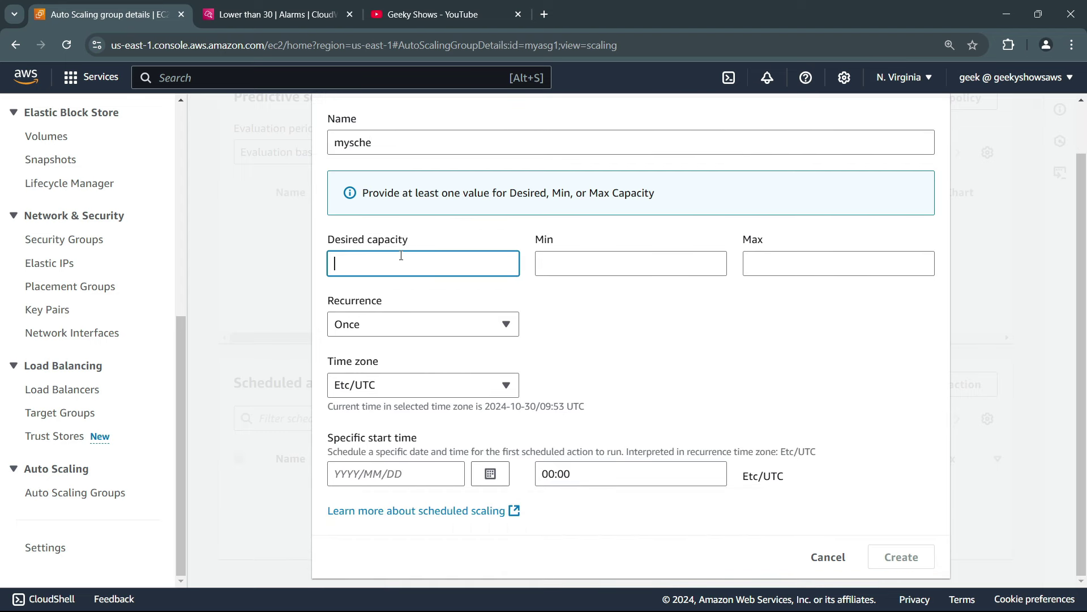
pyautogui.write('5')
pyautogui.click(609, 265)
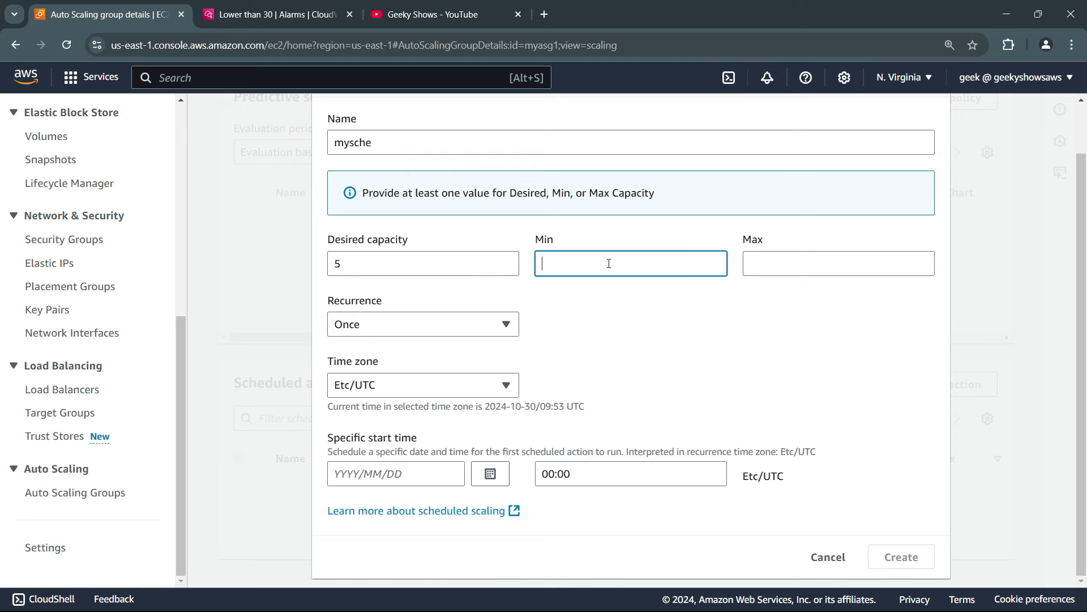
pyautogui.write('1')
pyautogui.click(807, 264)
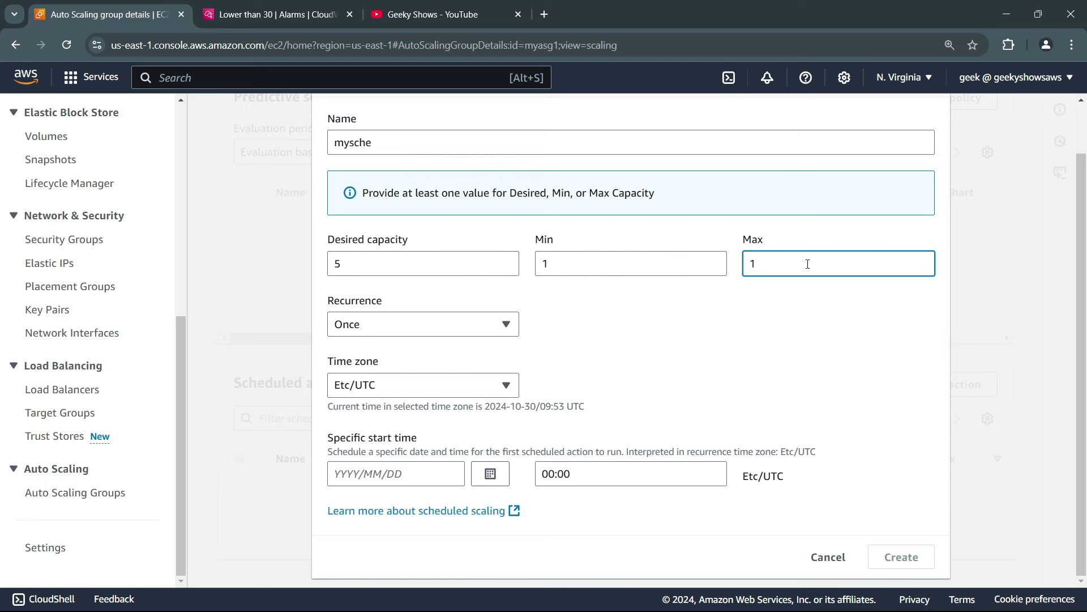
# Try the Cron and Every 30 min recurrence options for the scheduled action and return the recurrence to Once
pyautogui.click(400, 324)
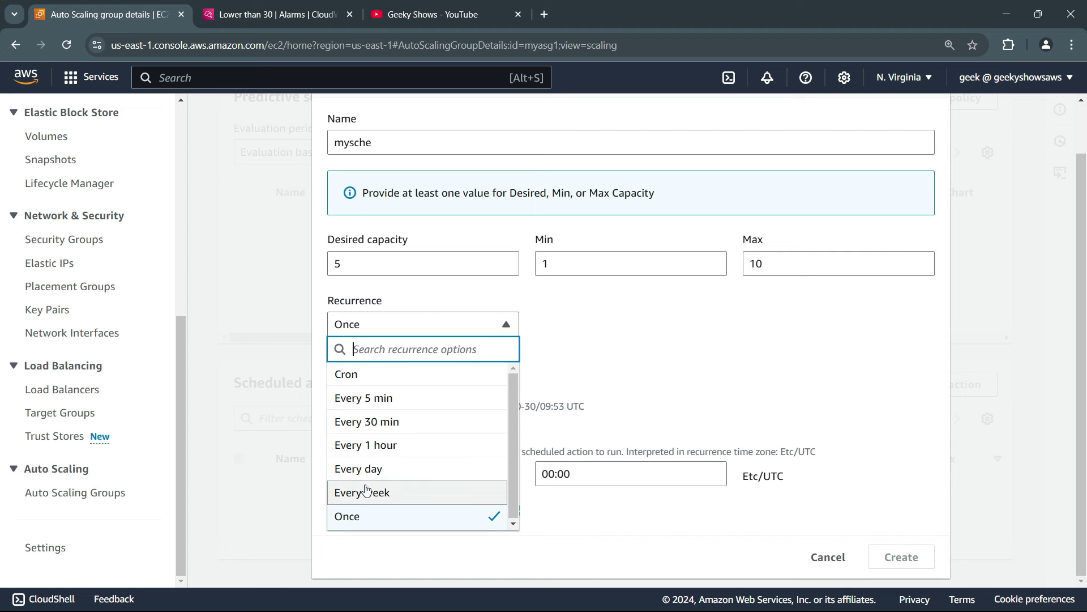
pyautogui.click(361, 374)
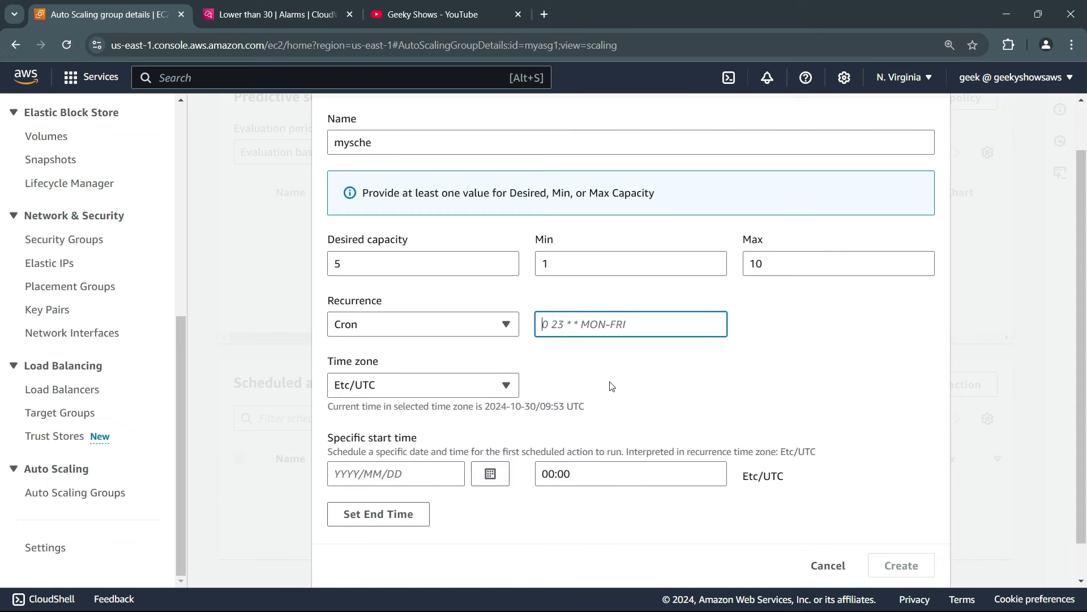
pyautogui.click(510, 323)
pyautogui.click(369, 517)
pyautogui.click(504, 324)
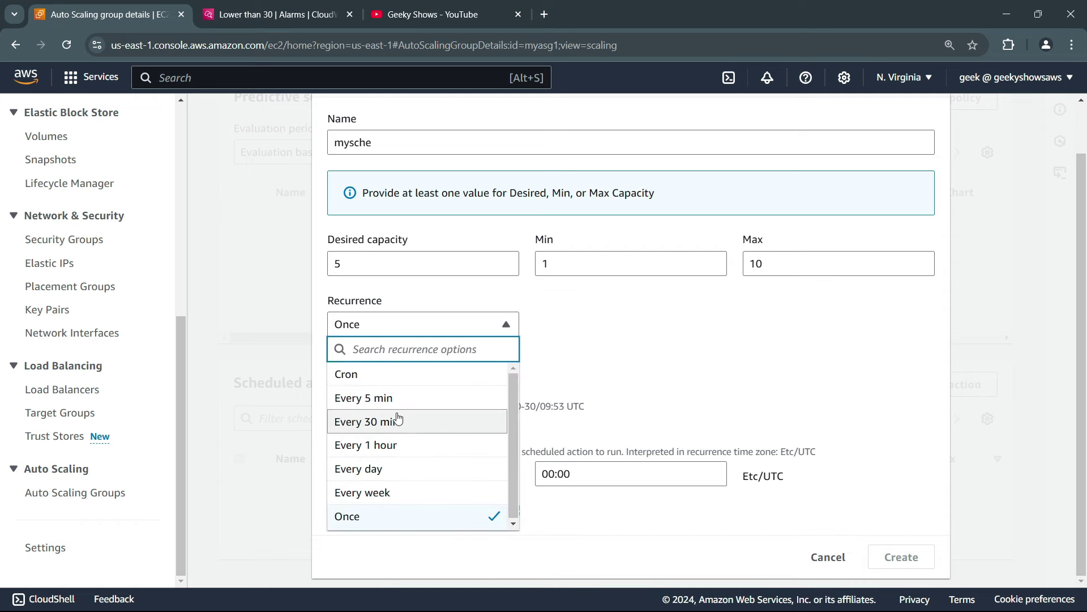
pyautogui.click(395, 417)
pyautogui.scroll(-1, 625, 435)
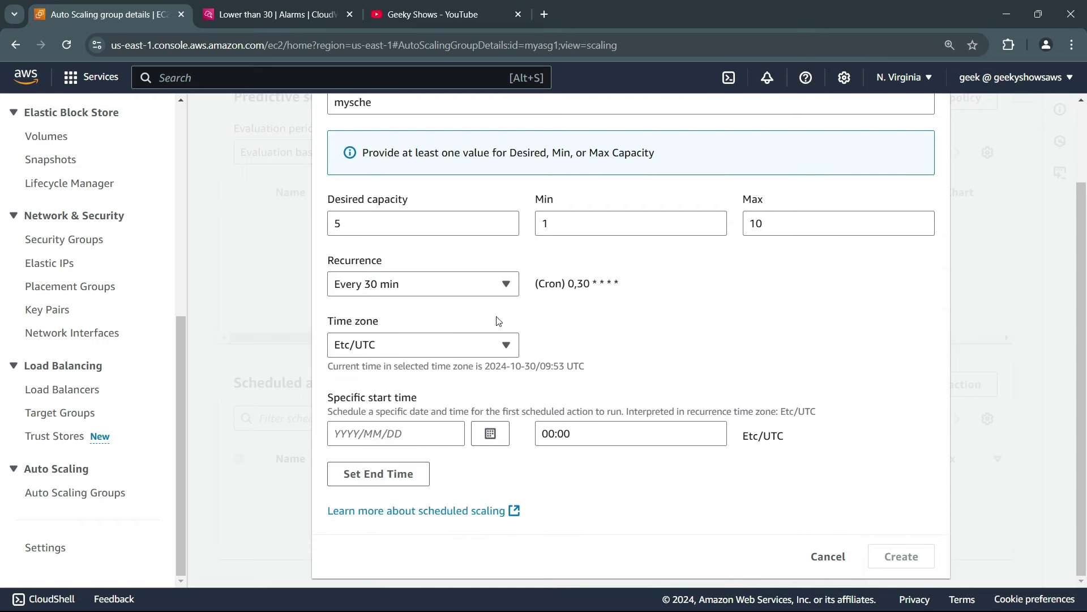
pyautogui.click(488, 284)
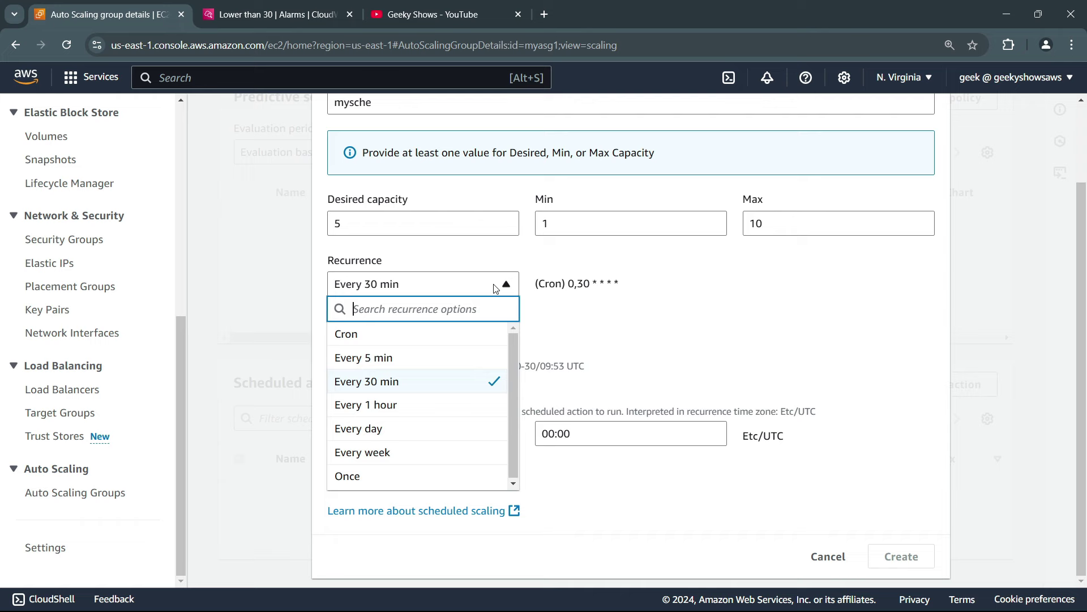
pyautogui.click(386, 477)
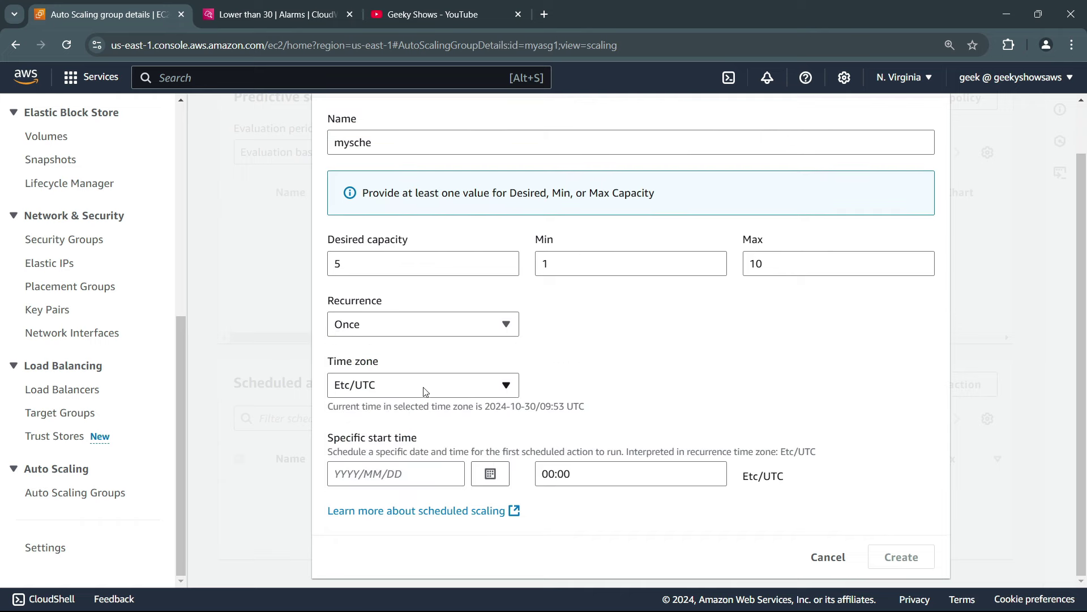
# Look over the time zone choices for the scheduled action, keeping Etc/UTC, and review the capacity values
pyautogui.click(470, 391)
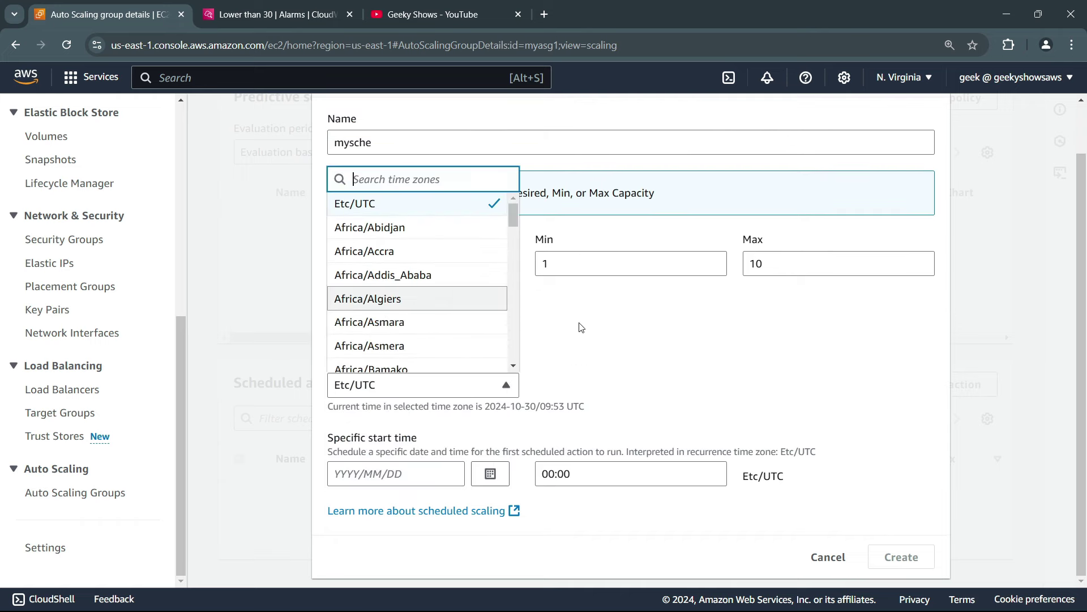
pyautogui.click(598, 329)
pyautogui.scroll(1, 598, 329)
pyautogui.scroll(-1, 498, 381)
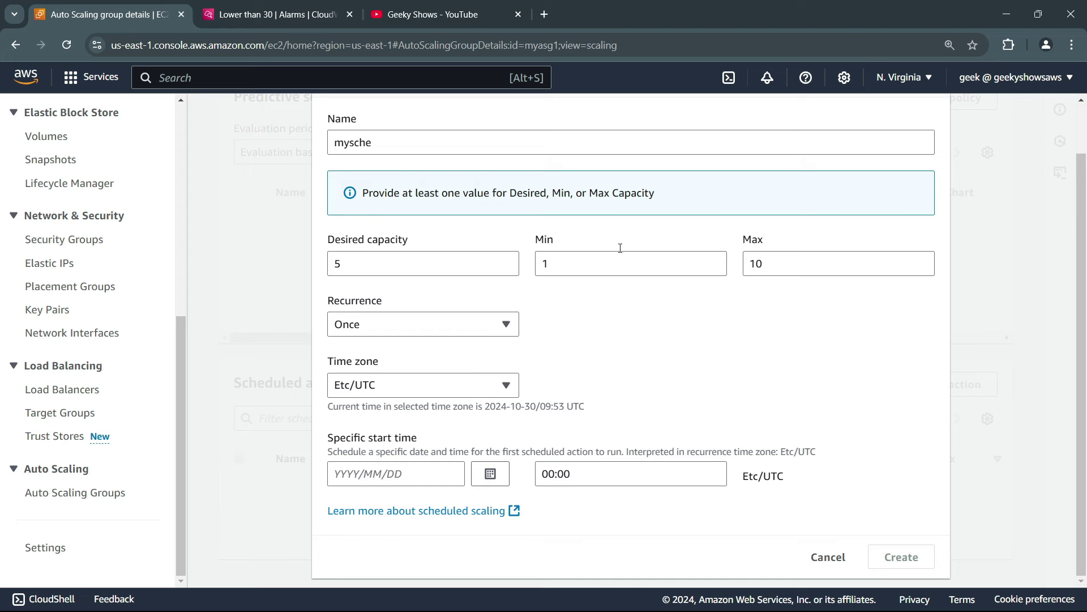
pyautogui.scroll(1, 504, 325)
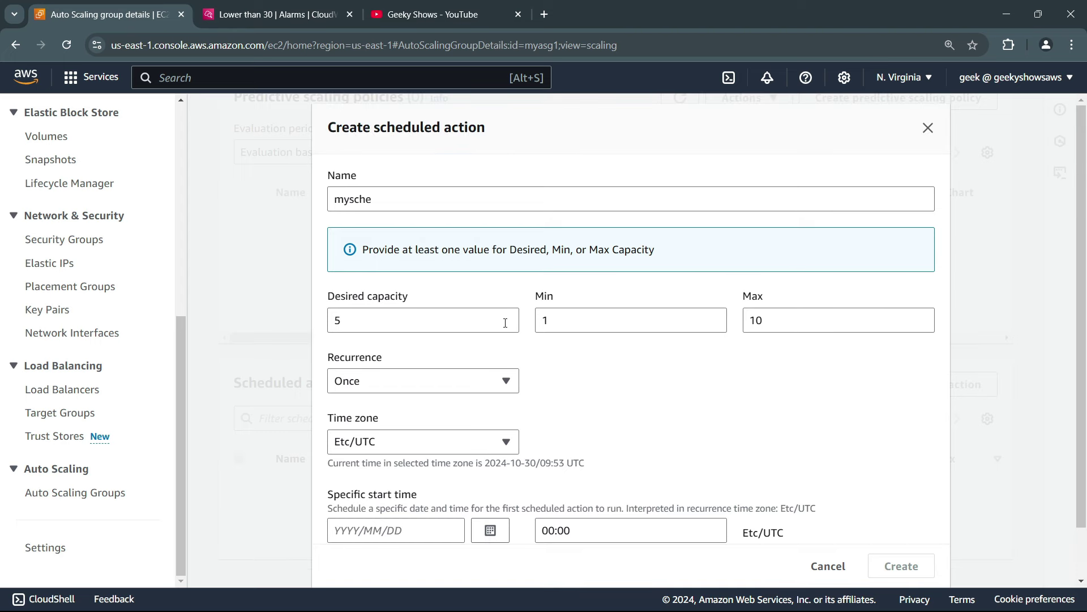
pyautogui.scroll(-1, 507, 317)
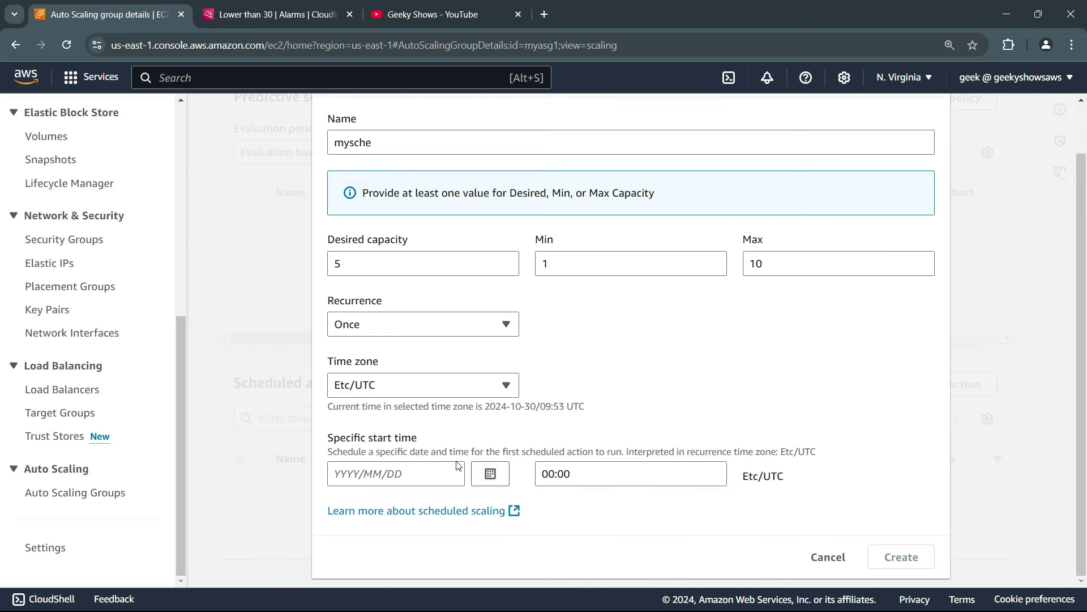
# Set the scheduled action's specific start date to 2024/10/25, keeping the 00:00 start time, and review its name
pyautogui.click(433, 468)
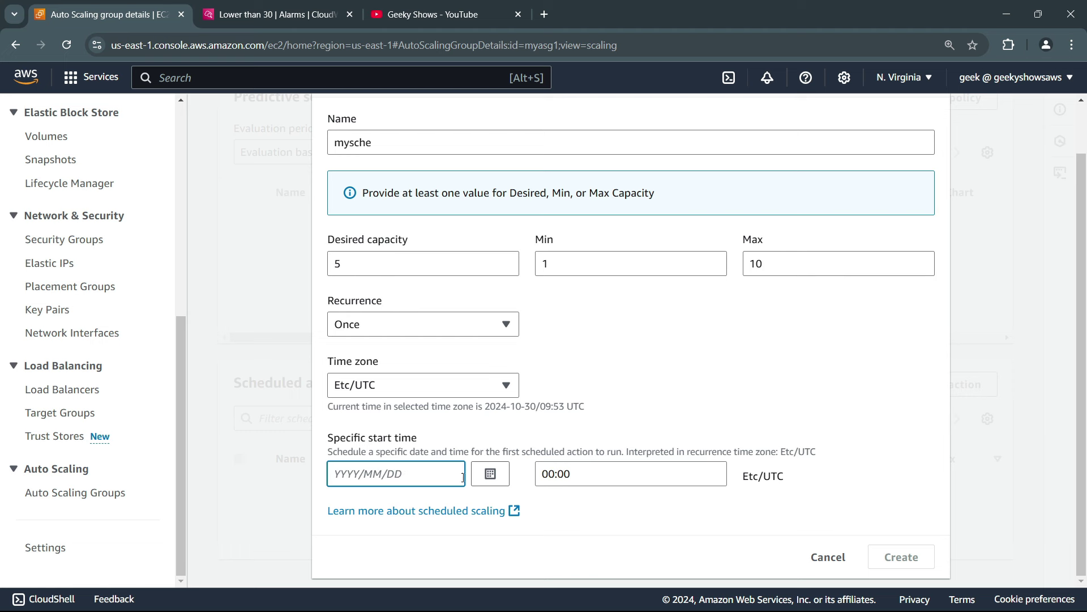
pyautogui.click(490, 474)
pyautogui.click(465, 410)
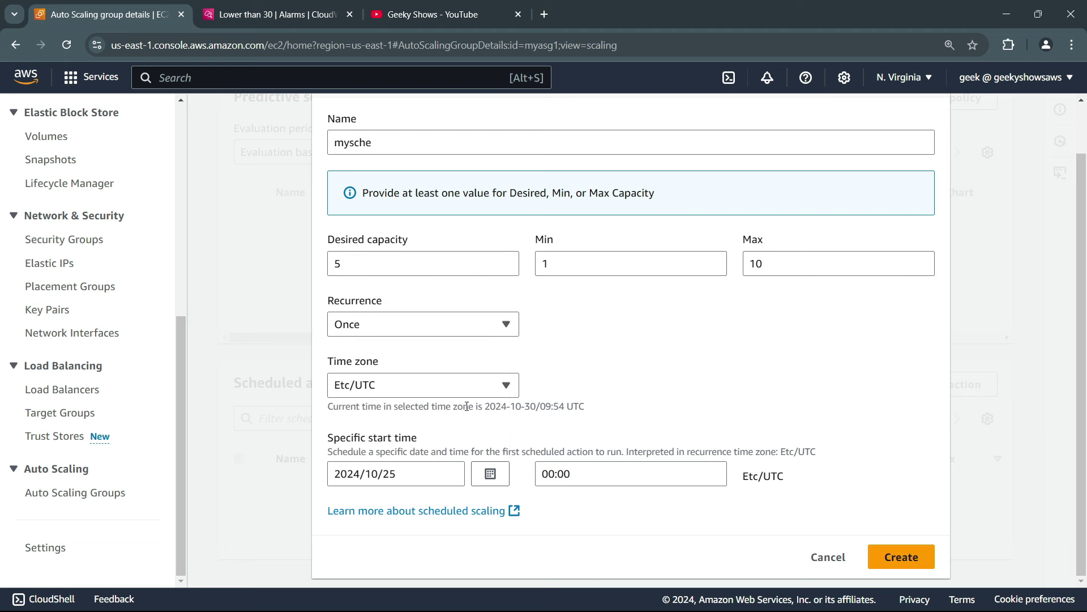
pyautogui.click(644, 477)
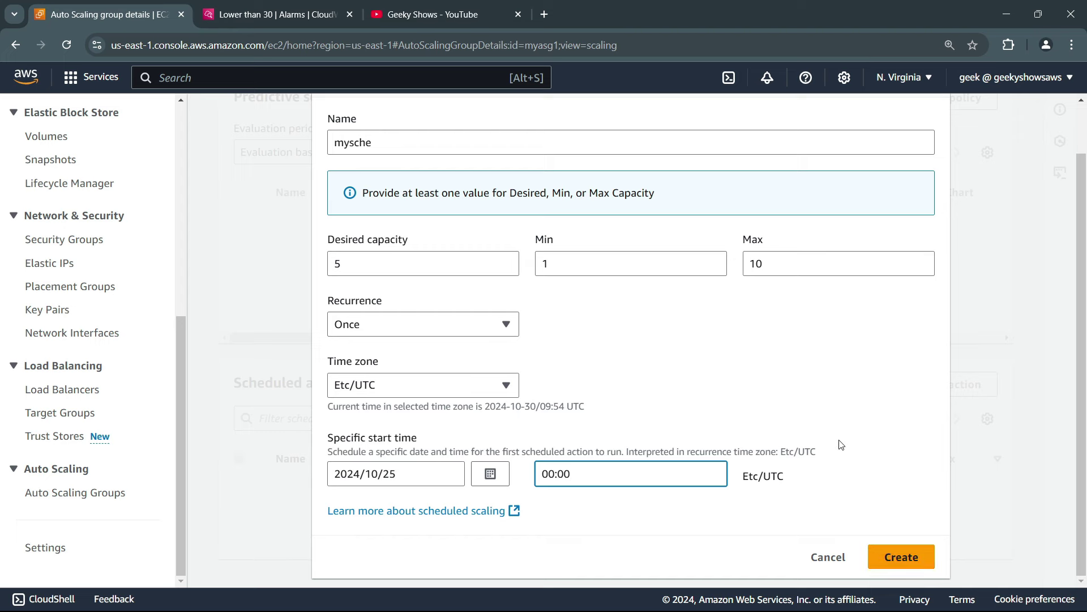
pyautogui.scroll(1, 838, 443)
pyautogui.doubleClick(414, 203)
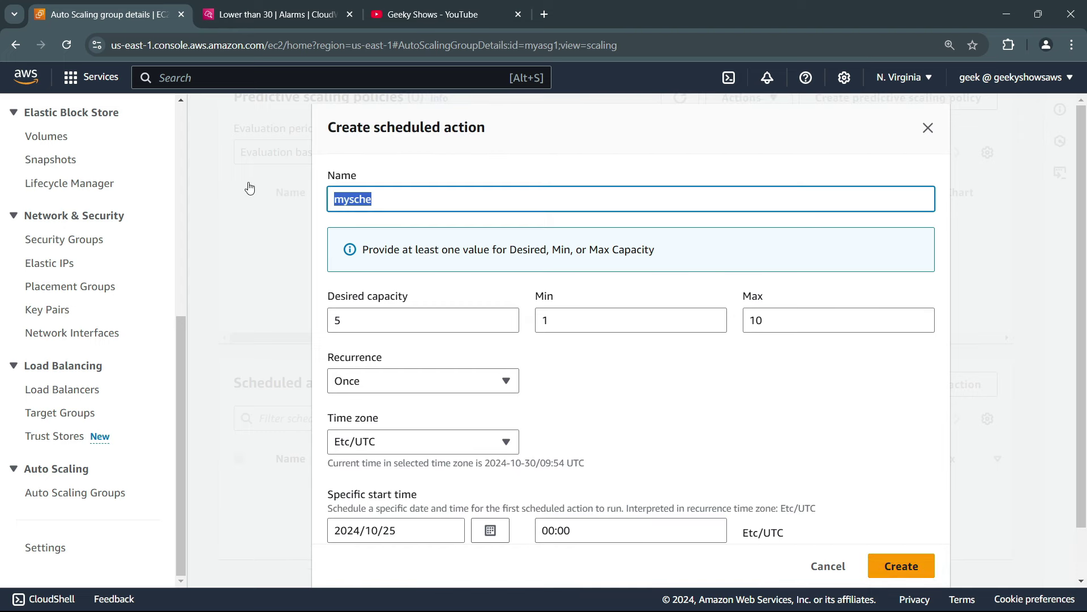
# Name the scheduled action Big Billion Day and set its desired capacity to 10, minimum to 5 and maximum to 20
pyautogui.write('Big Bolio')
pyautogui.press('BackSpace')
pyautogui.write('ion Day')
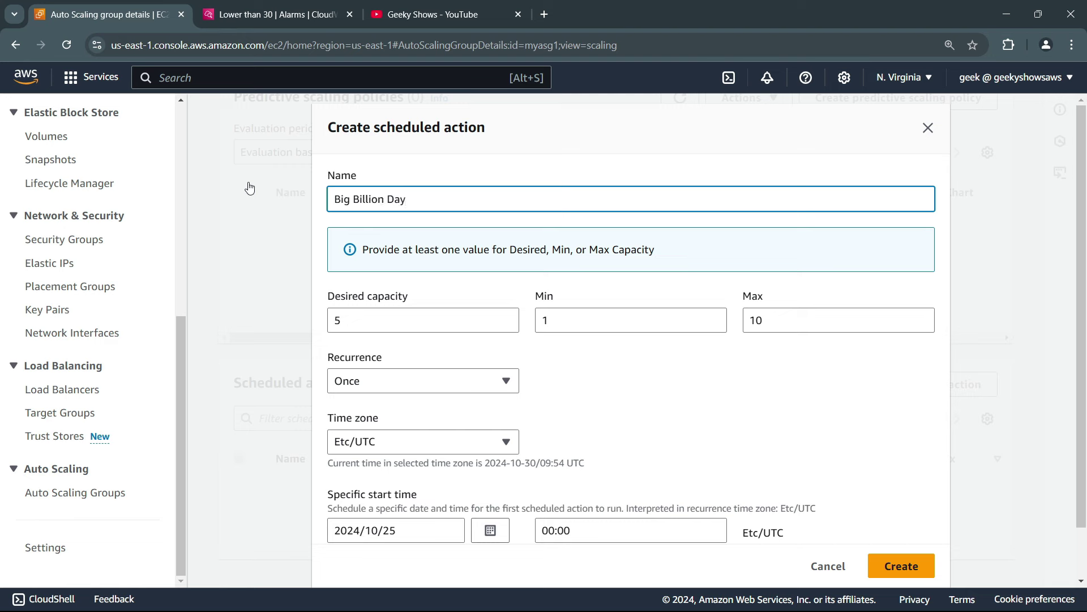
pyautogui.press('Tab')
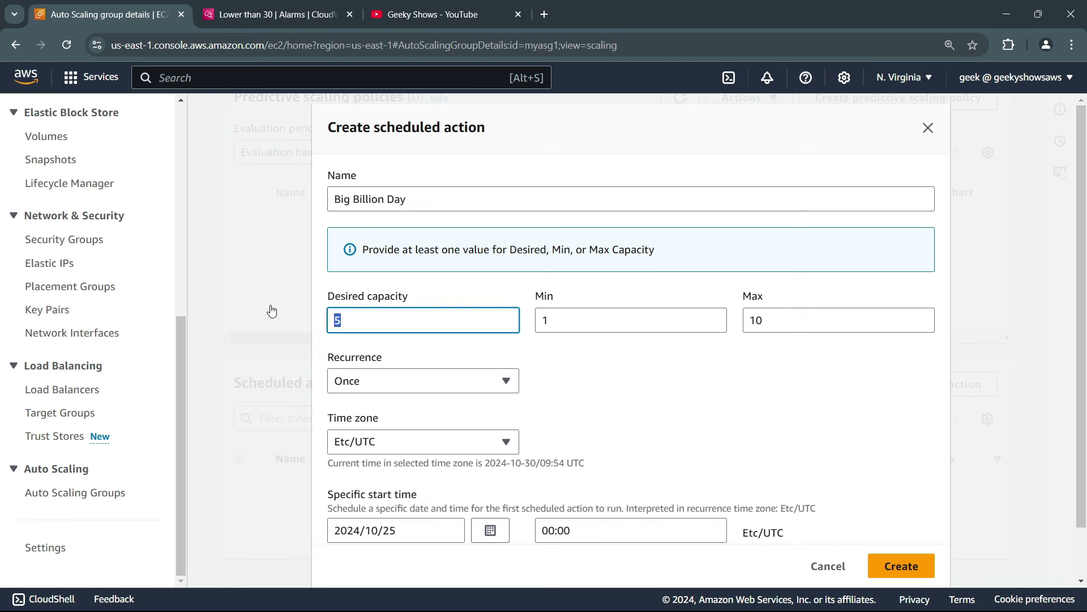
pyautogui.write('10')
pyautogui.press('Tab')
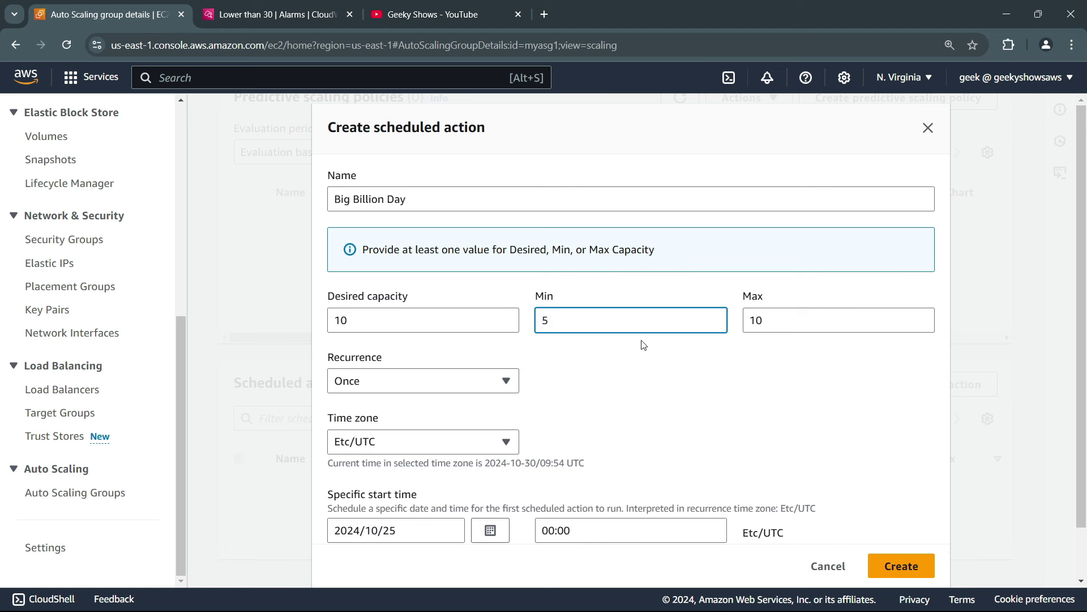
pyautogui.press('Tab')
pyautogui.write('20')
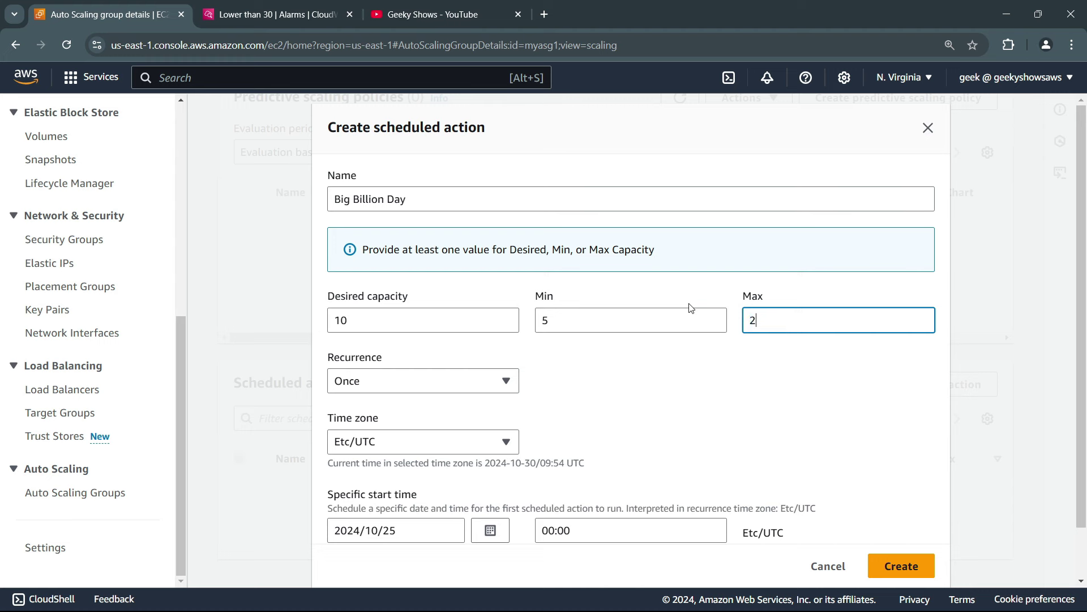
# Try the Cron and Every week recurrence options, ending on Cron with the expression 0 0 * * Fri
pyautogui.scroll(-1, 704, 364)
pyautogui.click(385, 331)
pyautogui.click(388, 375)
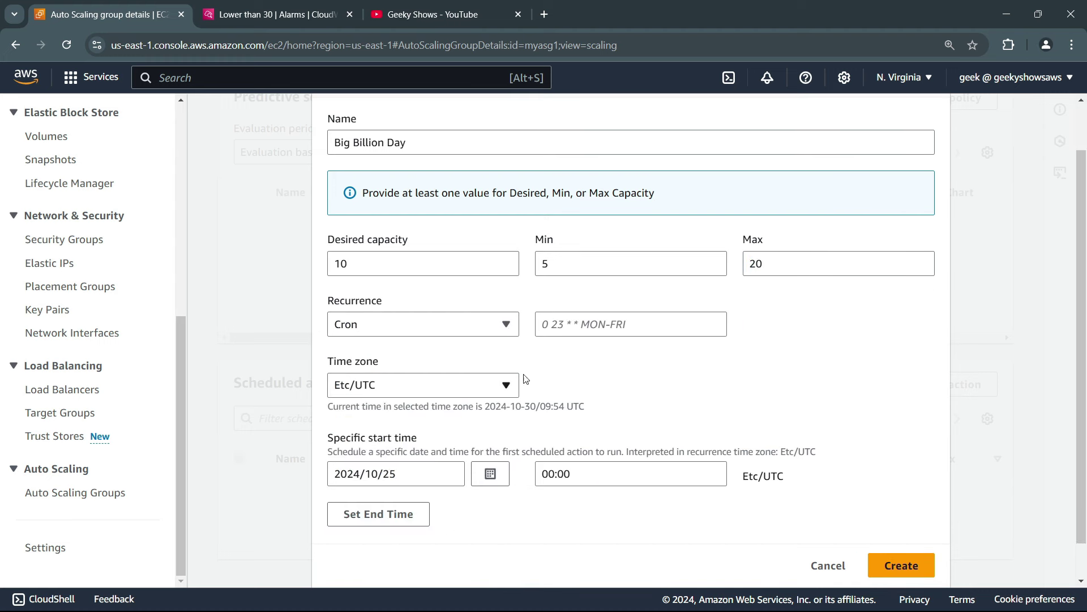
pyautogui.click(580, 324)
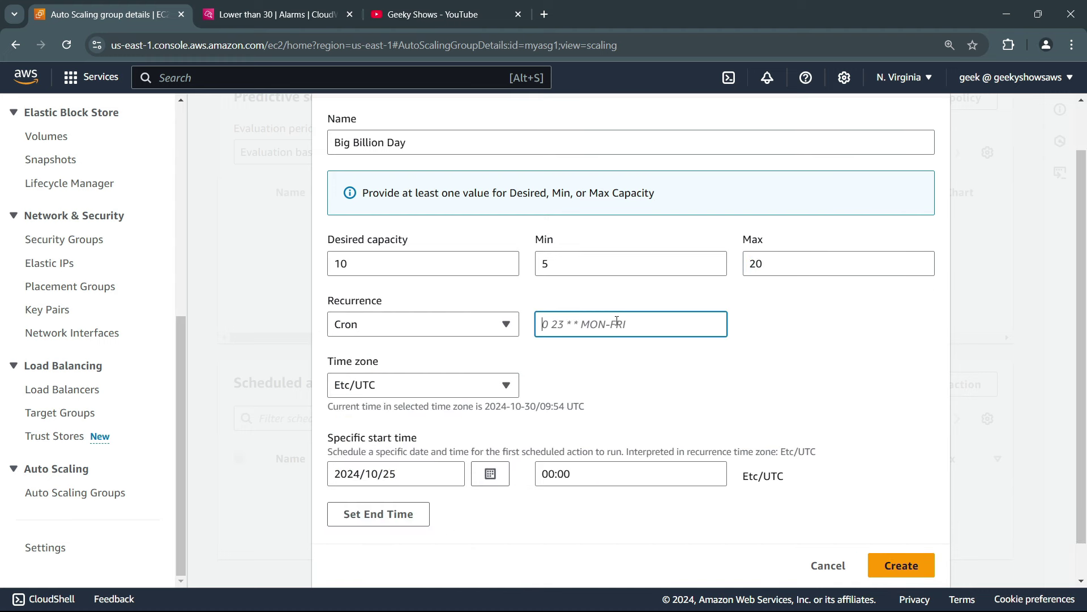
pyautogui.click(506, 324)
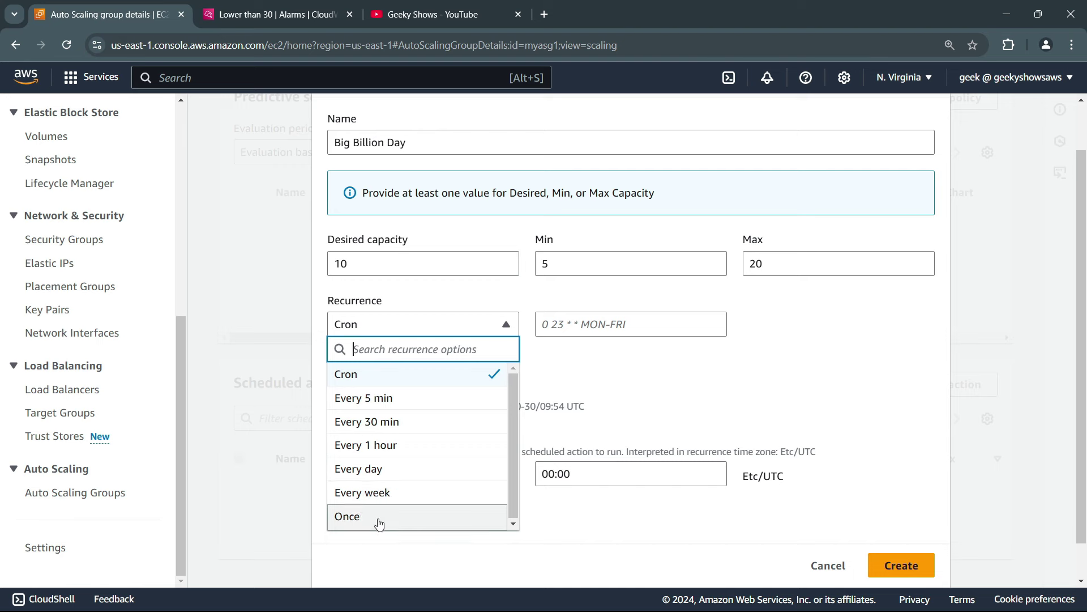
pyautogui.click(386, 493)
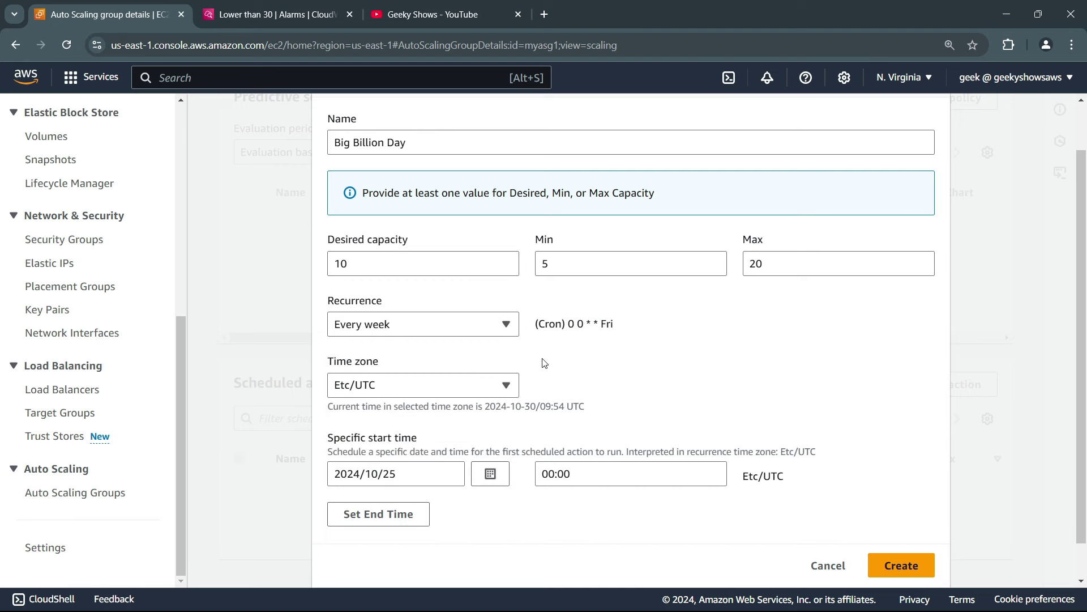
pyautogui.moveTo(556, 323); pyautogui.dragTo(613, 323)
pyautogui.click(603, 359)
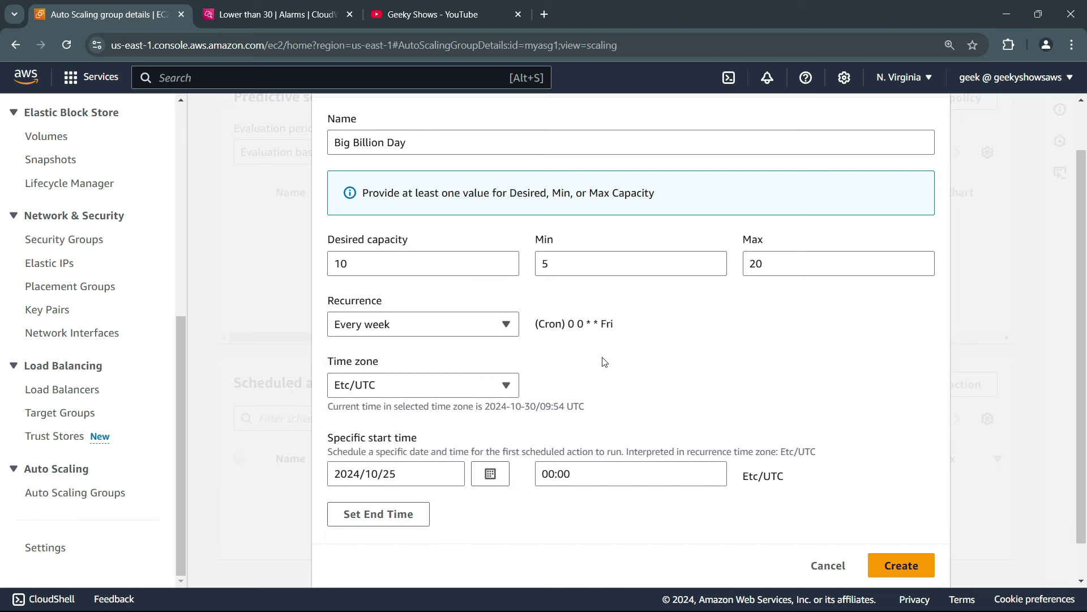
pyautogui.click(508, 323)
pyautogui.click(422, 375)
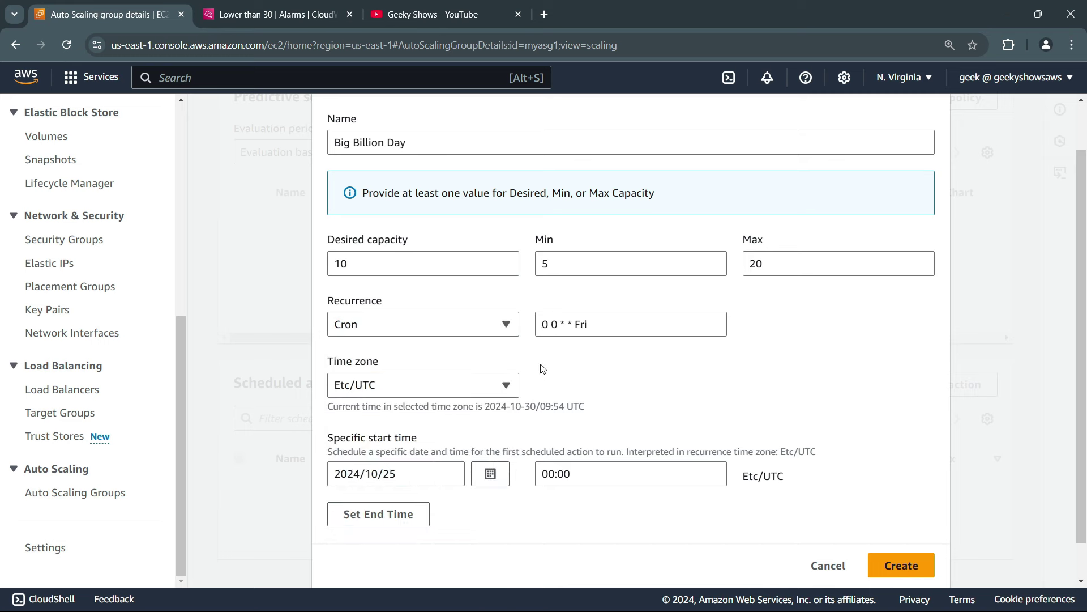
pyautogui.click(566, 328)
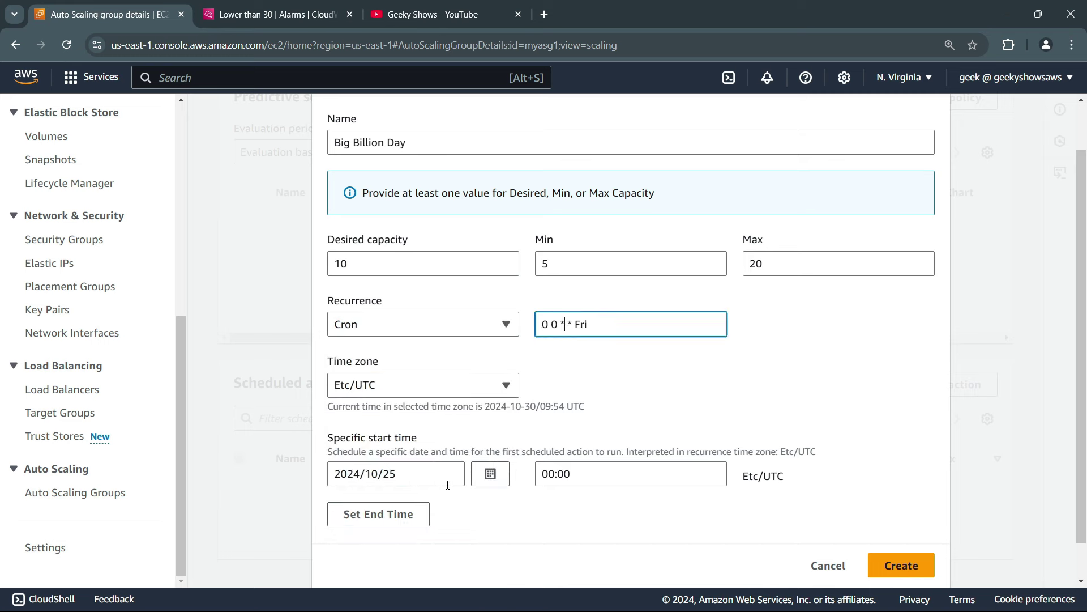
# Set the scheduled action's specific start date to 2024/10/31 and review its desired, minimum and maximum capacity values
pyautogui.click(490, 474)
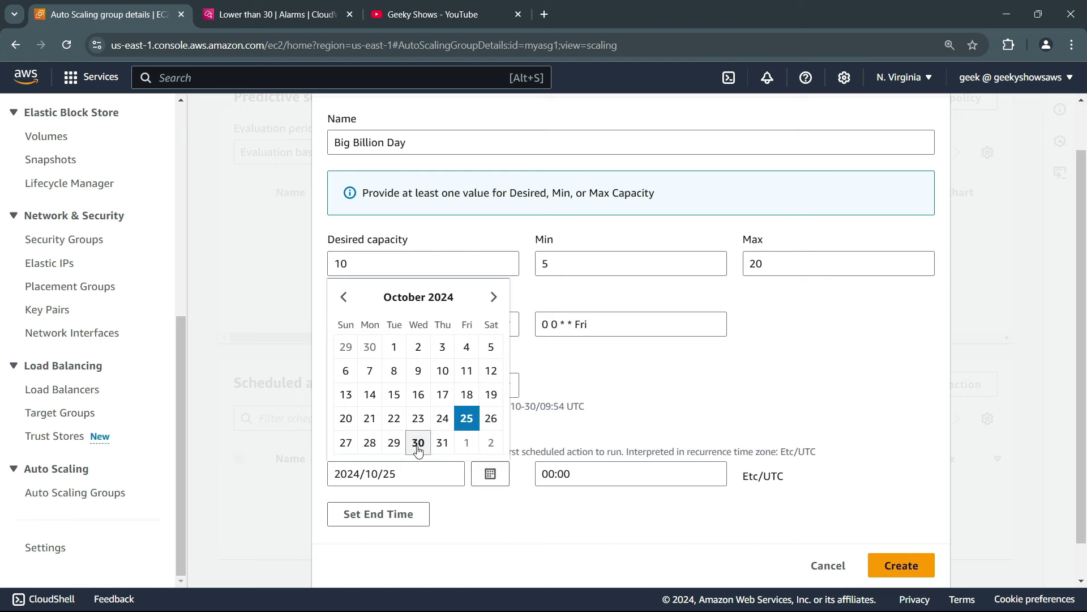
pyautogui.click(443, 443)
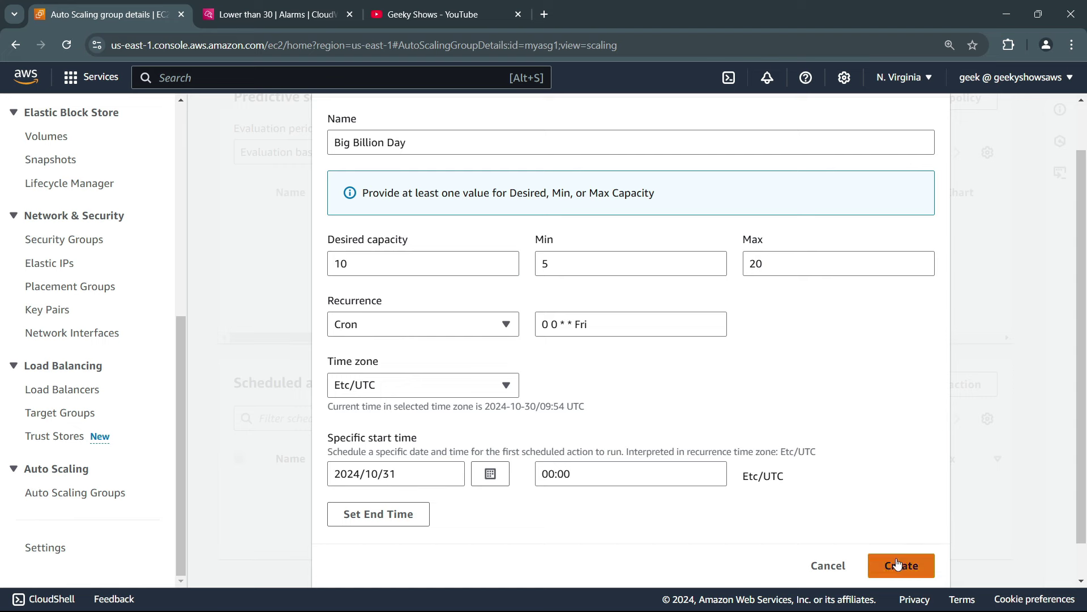
pyautogui.moveTo(414, 267); pyautogui.dragTo(276, 261)
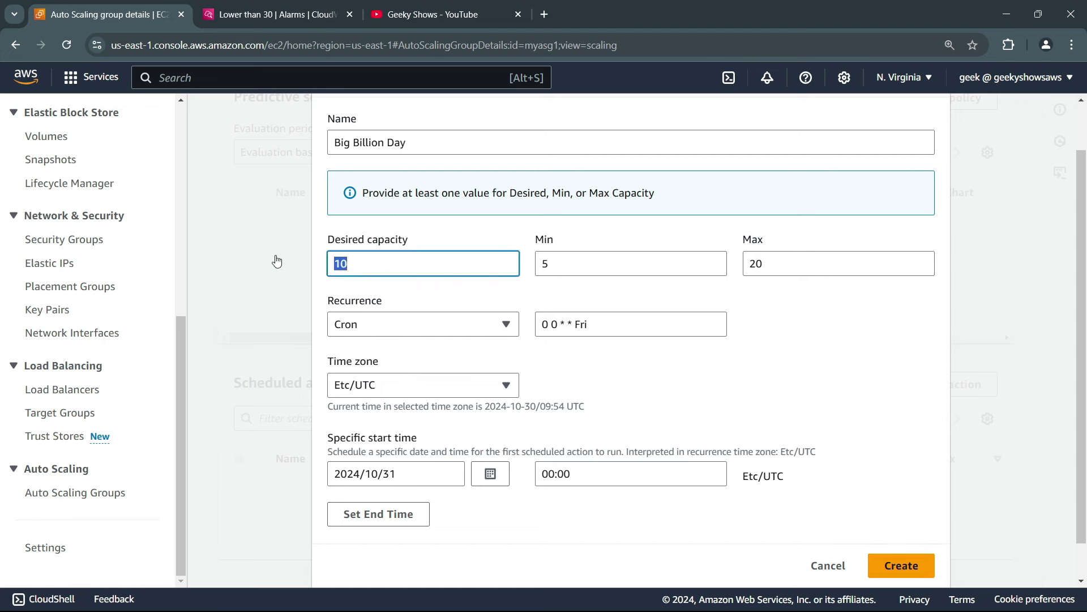
pyautogui.press('Tab')
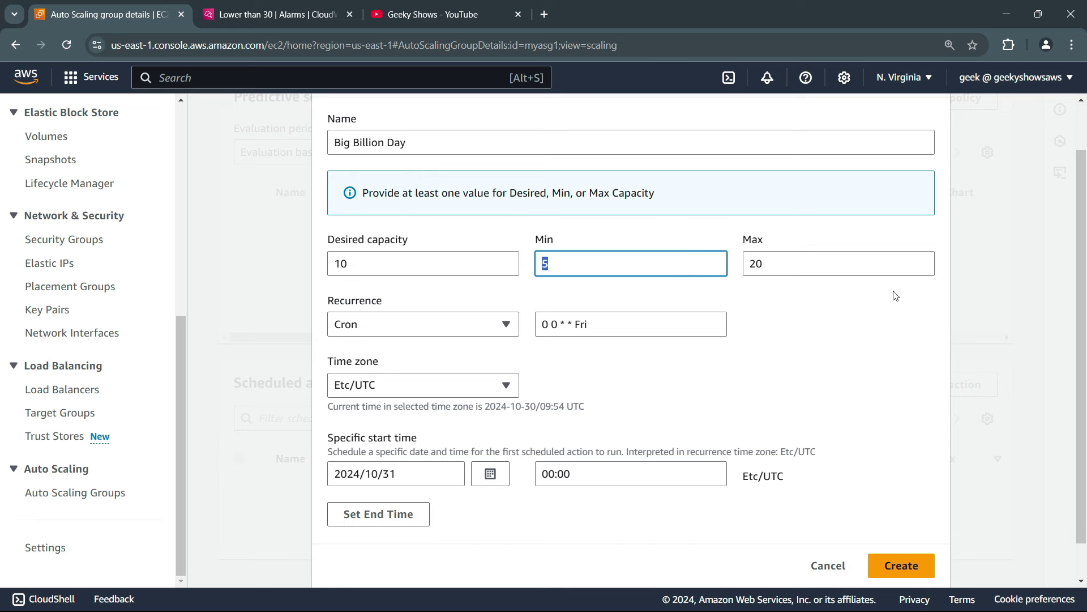
pyautogui.press('Tab')
pyautogui.click(872, 378)
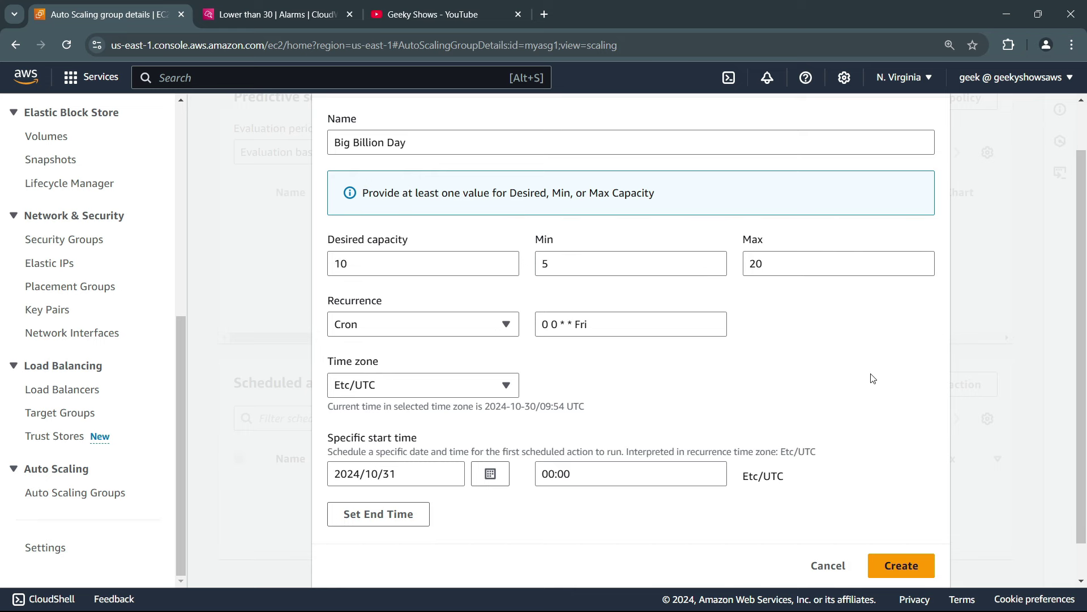
# Look over the scheduled action form once more and close it without creating the action
pyautogui.scroll(-1, 869, 380)
pyautogui.scroll(3, 866, 379)
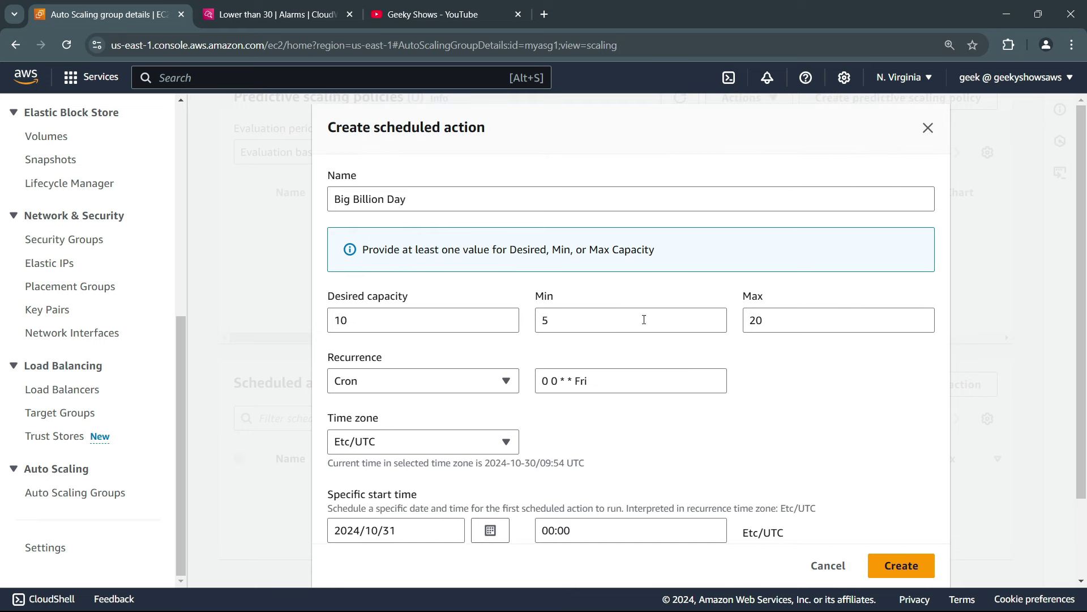
pyautogui.click(927, 130)
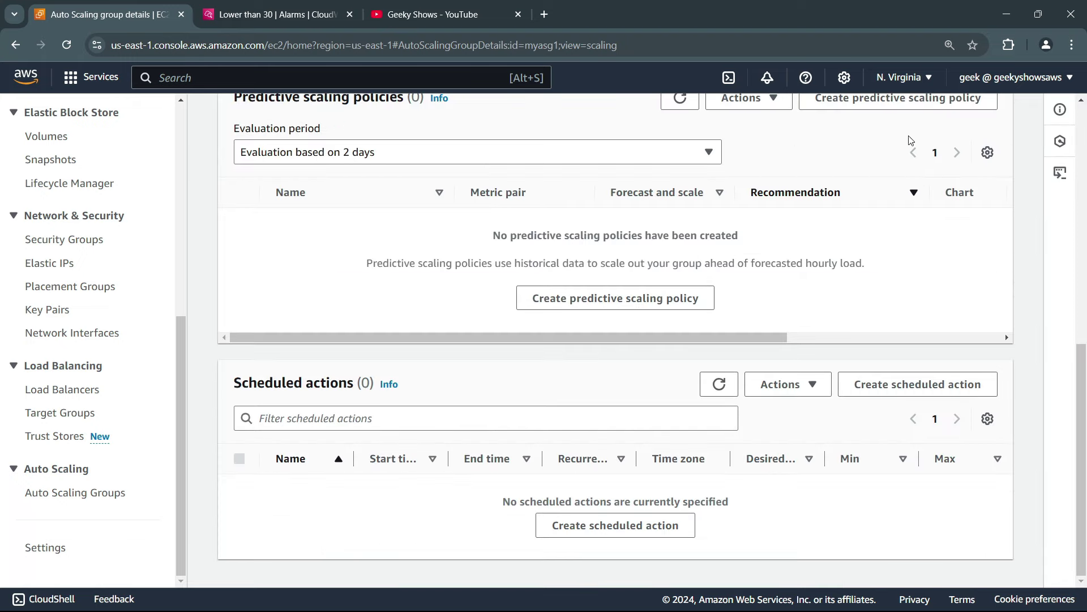
# Examine the instances managed by myasg1, including their lifecycle state and instance type
pyautogui.scroll(6, 907, 479)
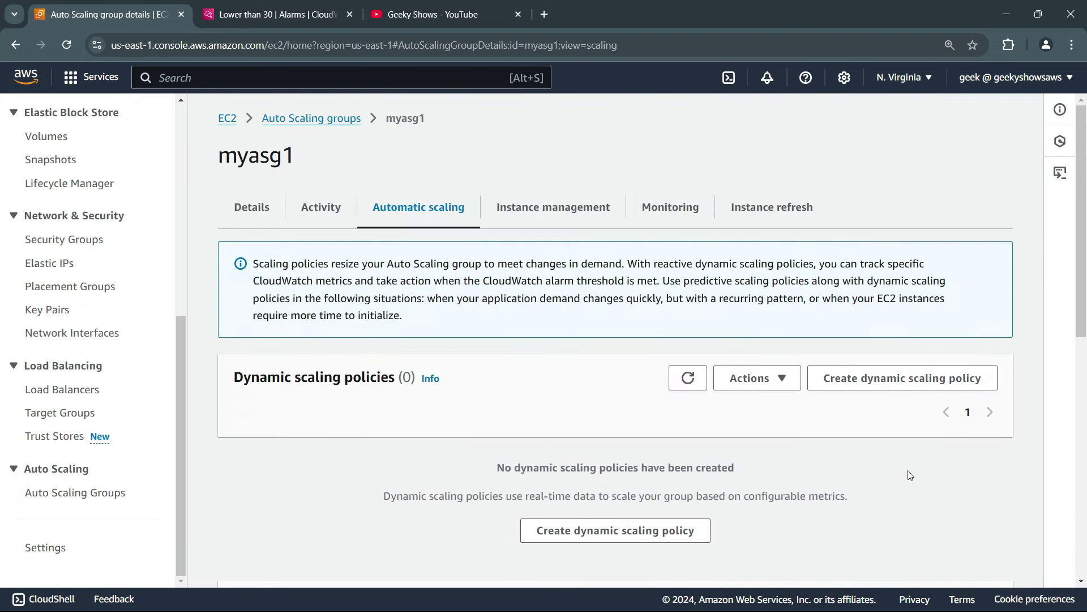
pyautogui.click(578, 215)
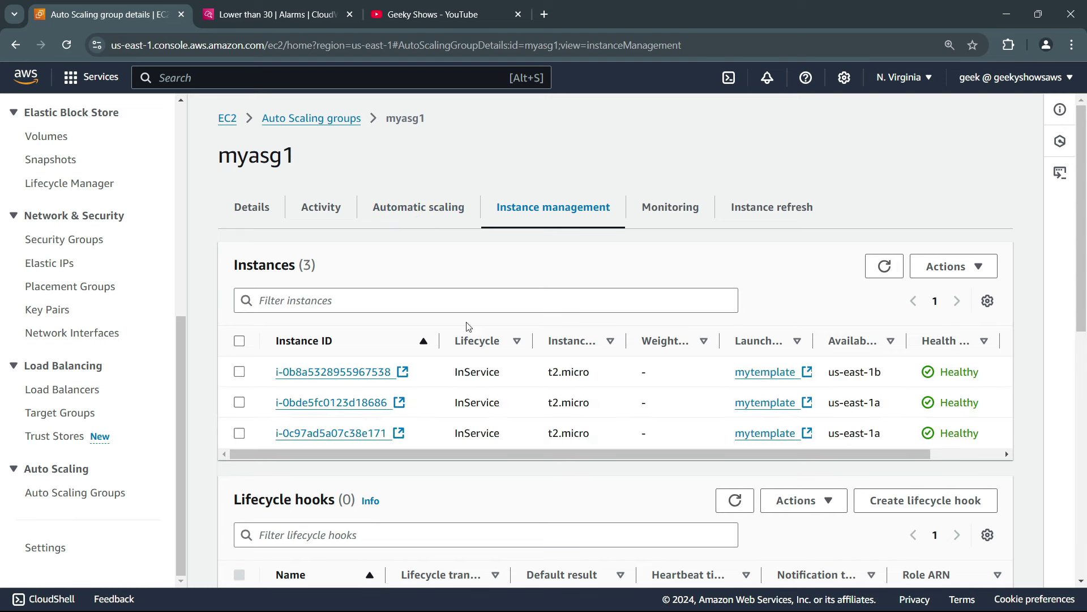
pyautogui.moveTo(569, 448); pyautogui.dragTo(605, 454)
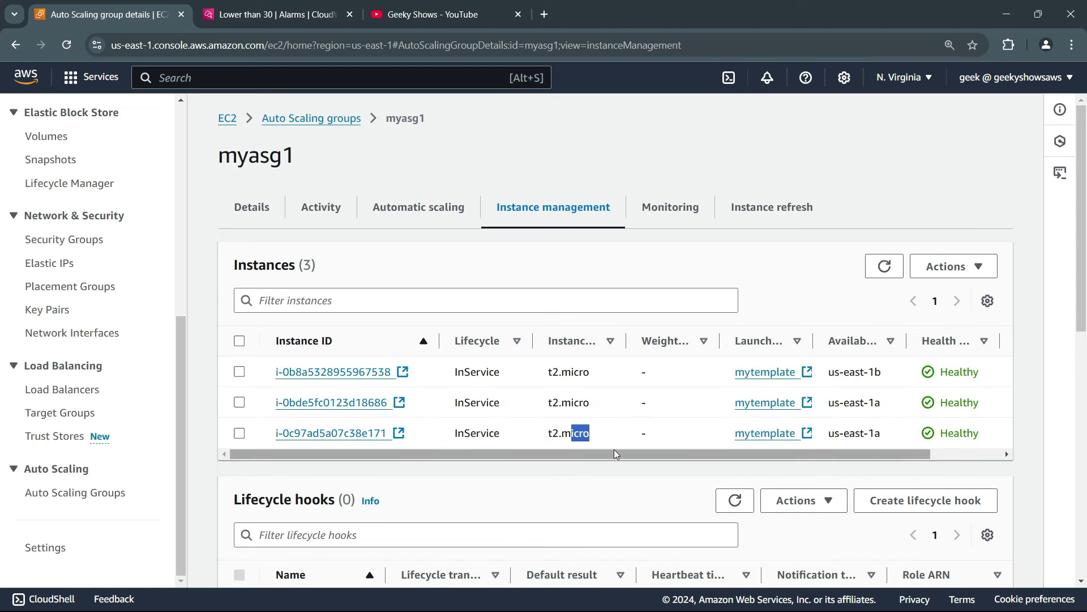
pyautogui.click(425, 265)
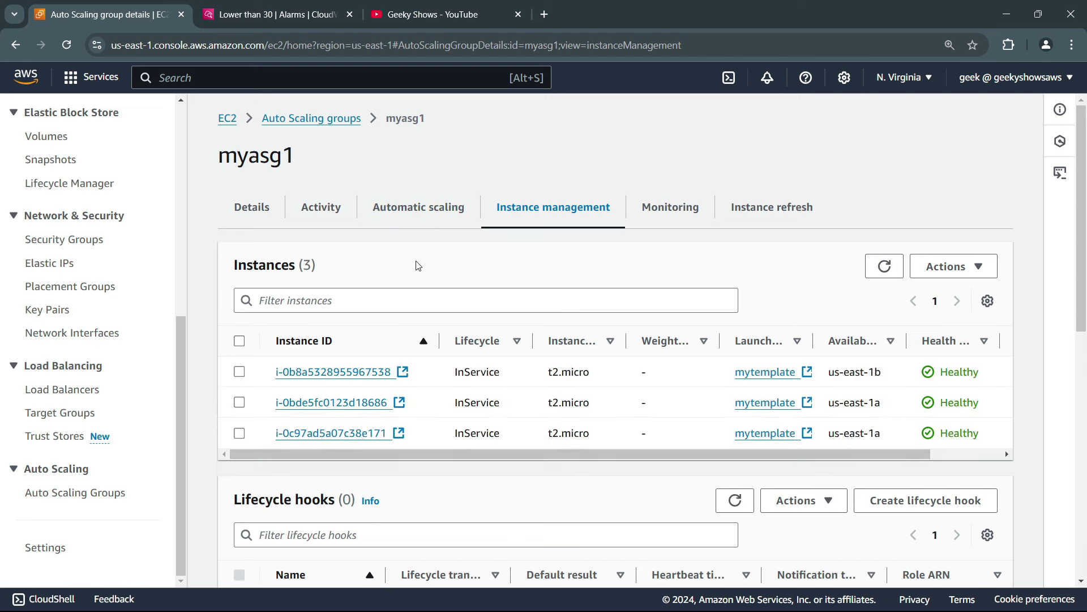
# Review the Auto Scaling groups list including its capacity columns, and view all alarms in CloudWatch
pyautogui.click(88, 496)
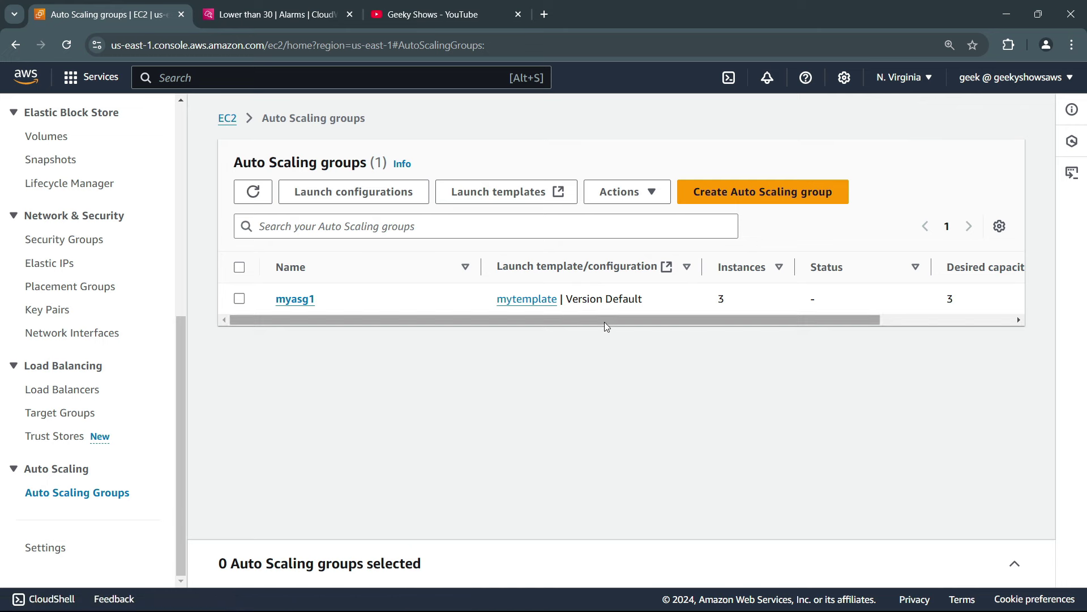
pyautogui.moveTo(684, 320); pyautogui.dragTo(817, 327)
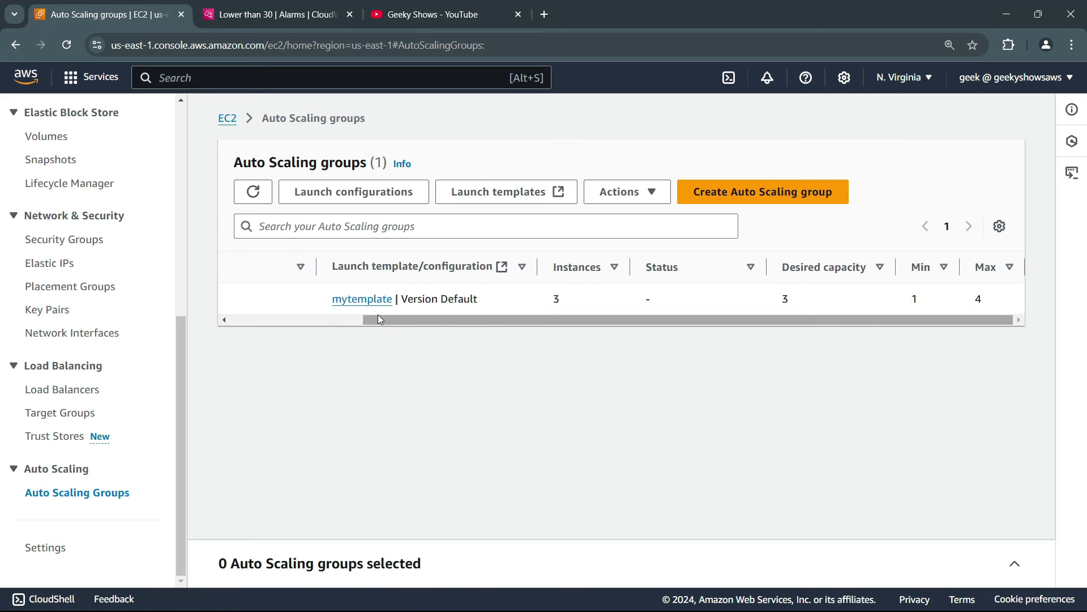
pyautogui.moveTo(415, 317); pyautogui.dragTo(310, 331)
pyautogui.click(277, 22)
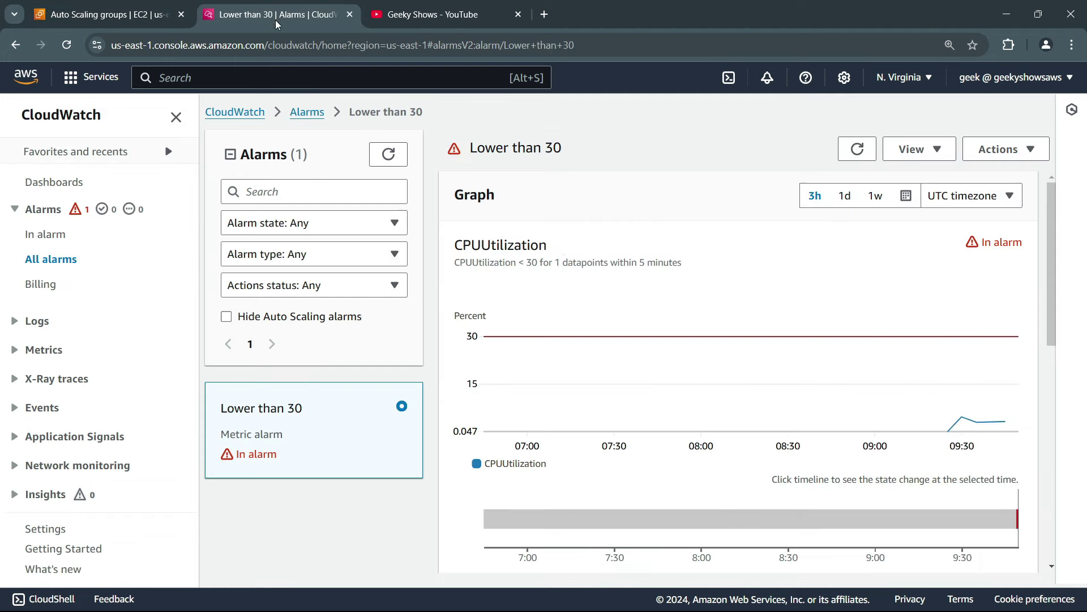
pyautogui.click(57, 259)
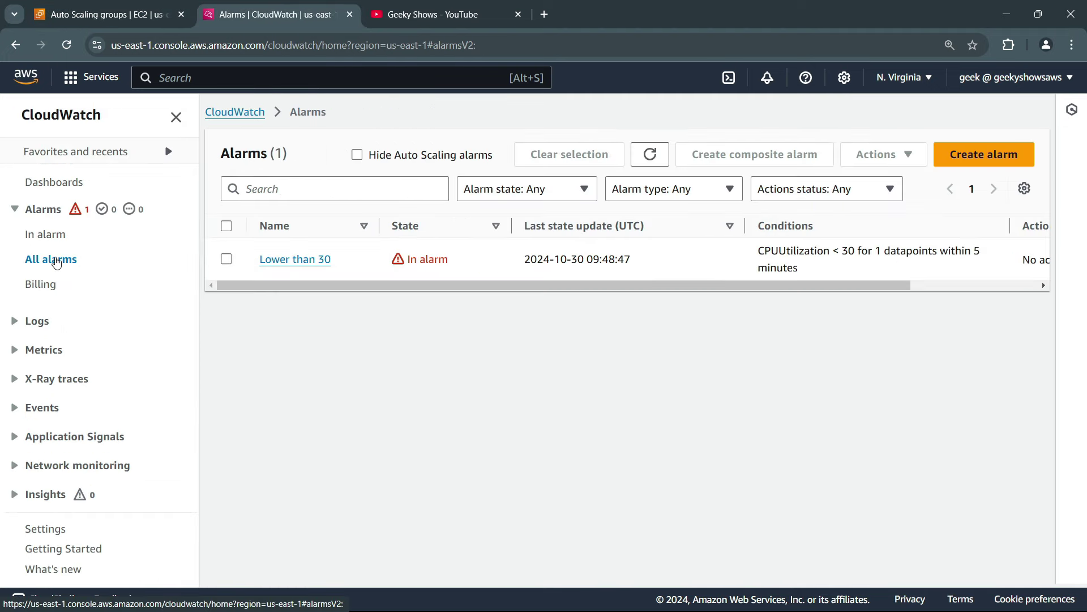
# Return to the EC2 console and examine myasg1's instance count and its desired, minimum and maximum capacity in the groups list
pyautogui.click(109, 14)
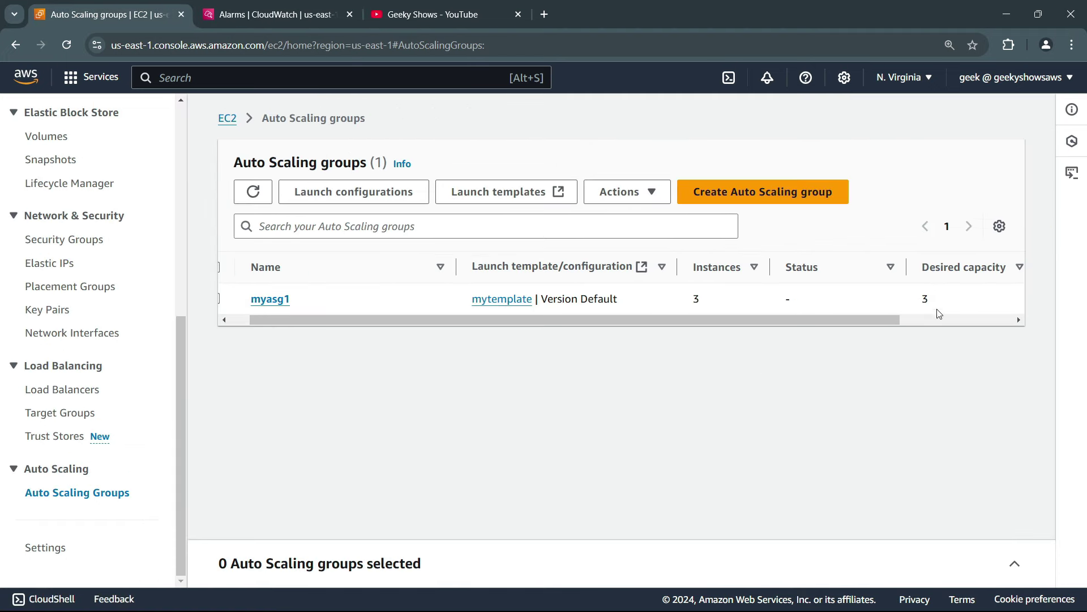
pyautogui.moveTo(832, 325); pyautogui.dragTo(975, 313)
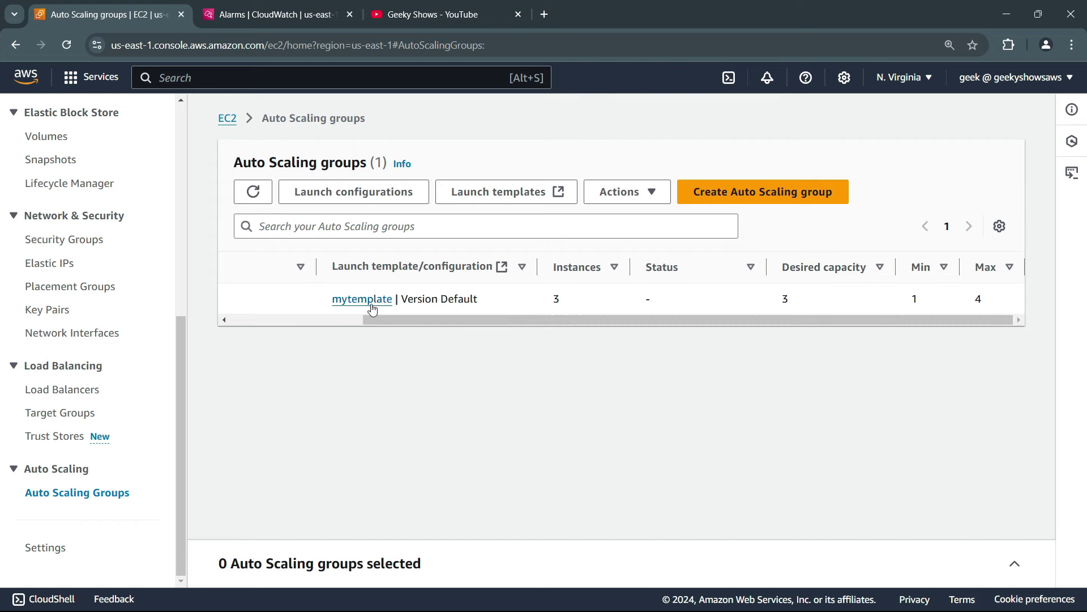
pyautogui.moveTo(461, 318); pyautogui.dragTo(298, 333)
# Open myasg1 and look over its automatic scaling policies and group details
pyautogui.click(296, 300)
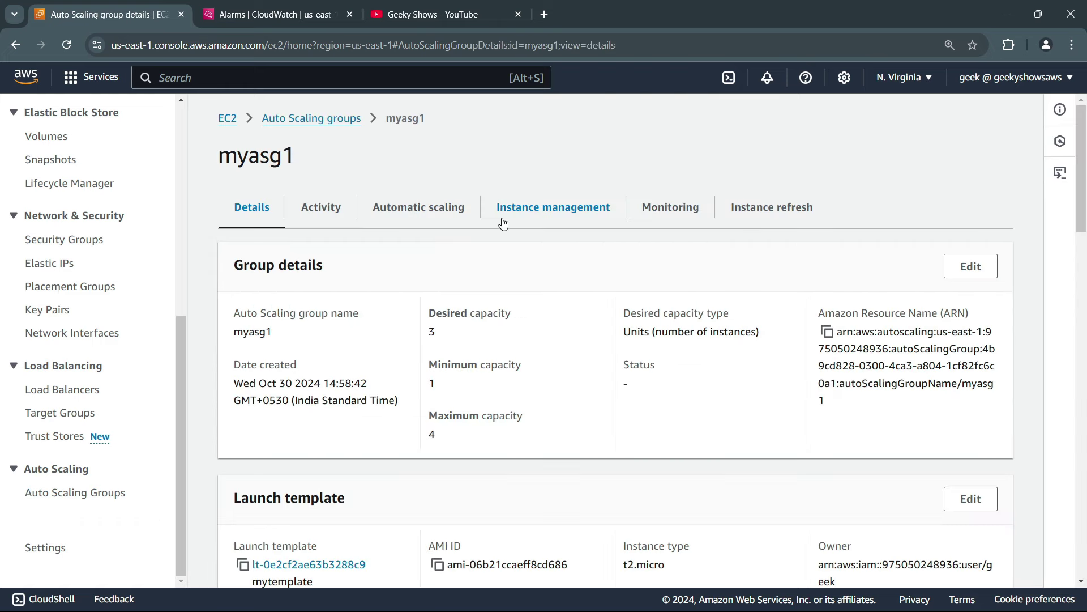
pyautogui.click(440, 216)
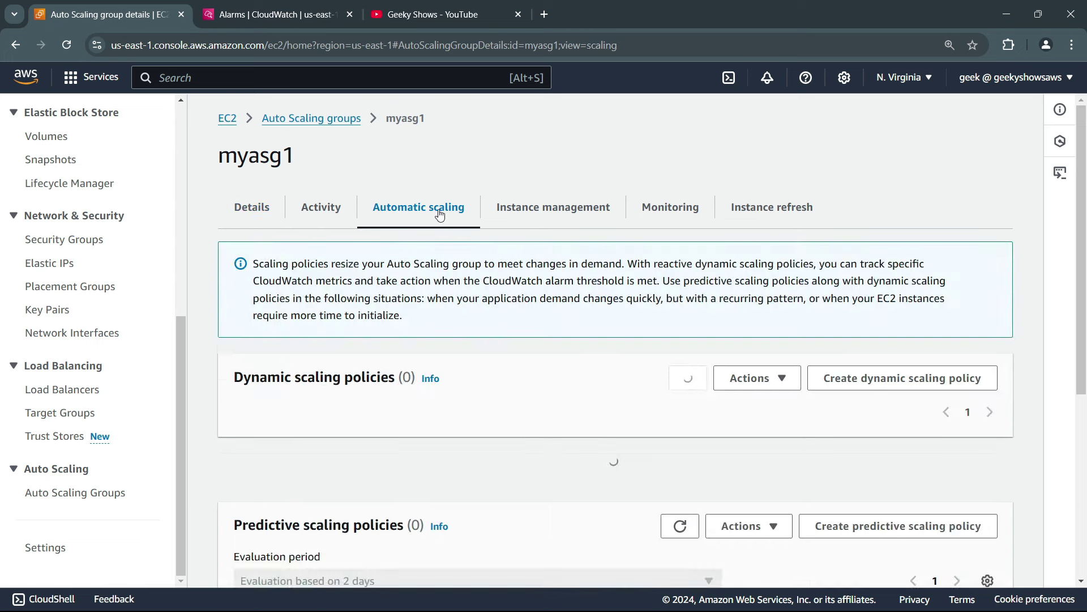
pyautogui.scroll(-5, 438, 441)
pyautogui.scroll(5, 351, 328)
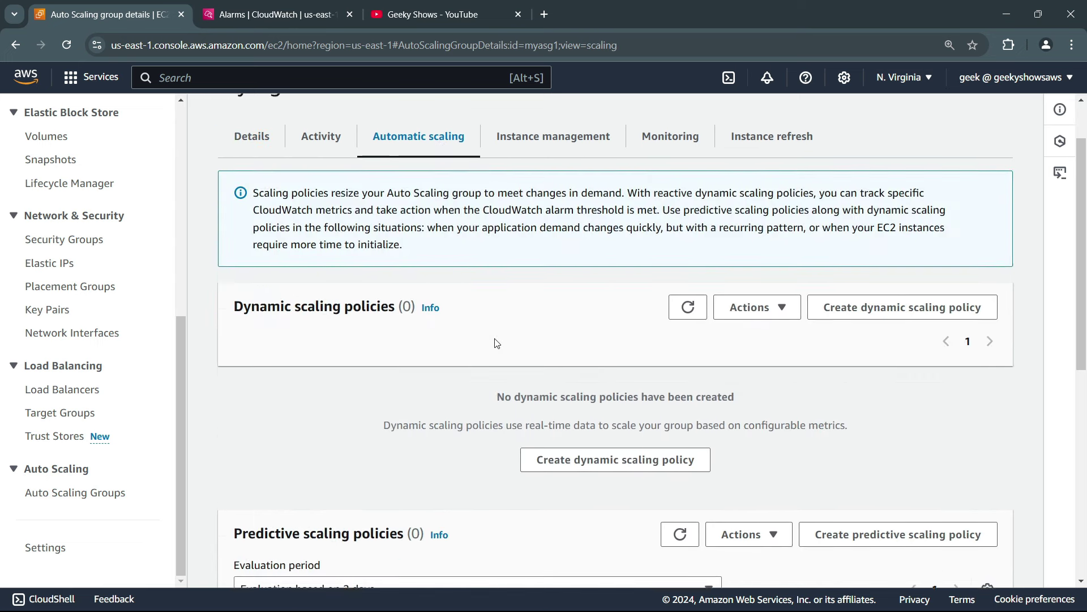
pyautogui.click(263, 218)
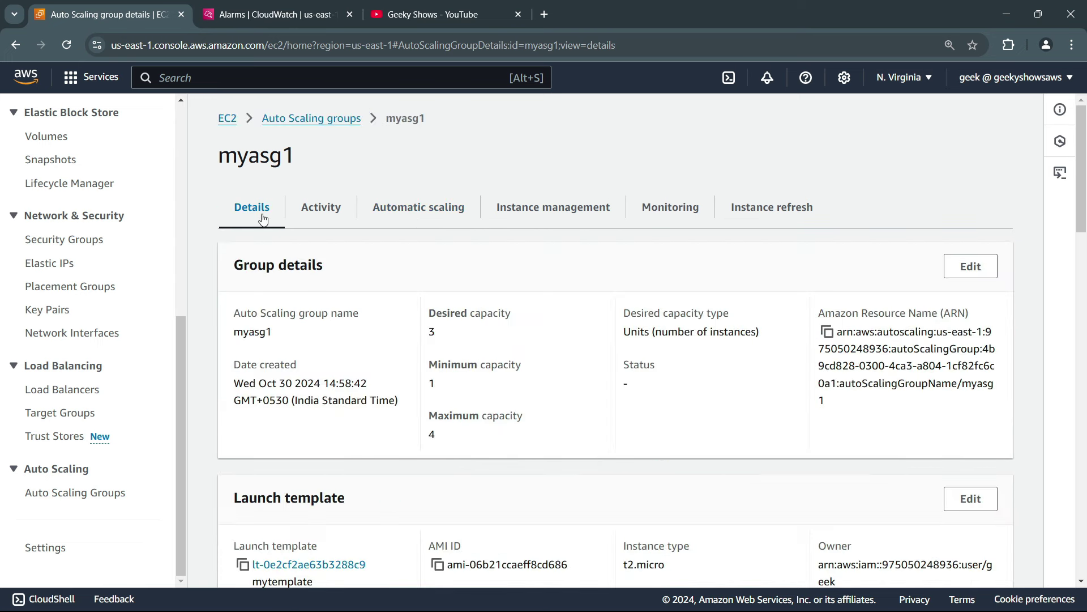
pyautogui.scroll(5, 84, 284)
# View the running EC2 instances, and filter the CloudWatch alarms to those in the In alarm state
pyautogui.click(55, 220)
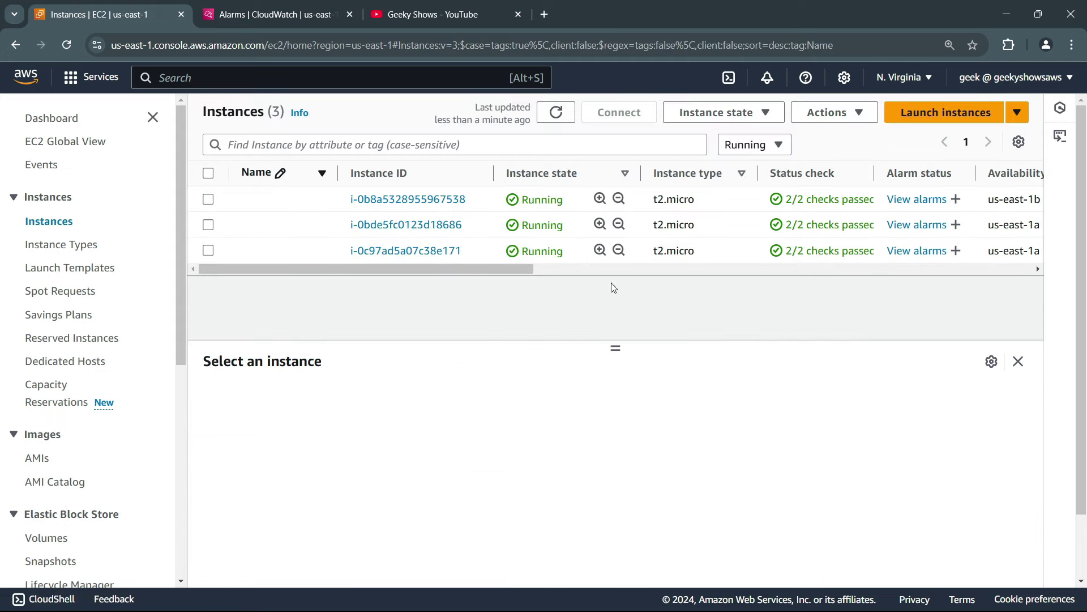
pyautogui.click(279, 5)
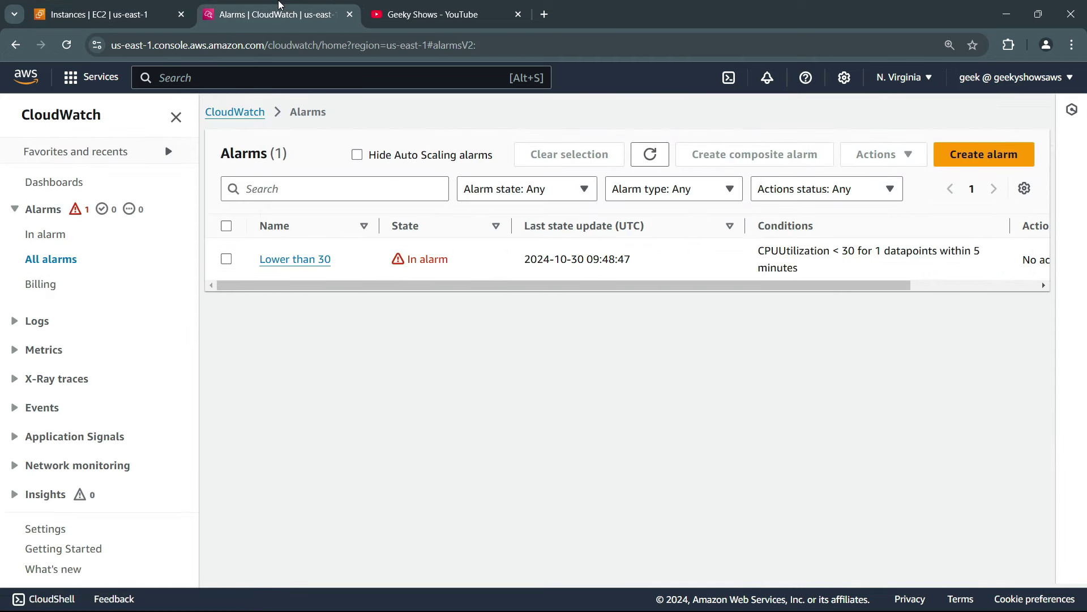
pyautogui.click(64, 235)
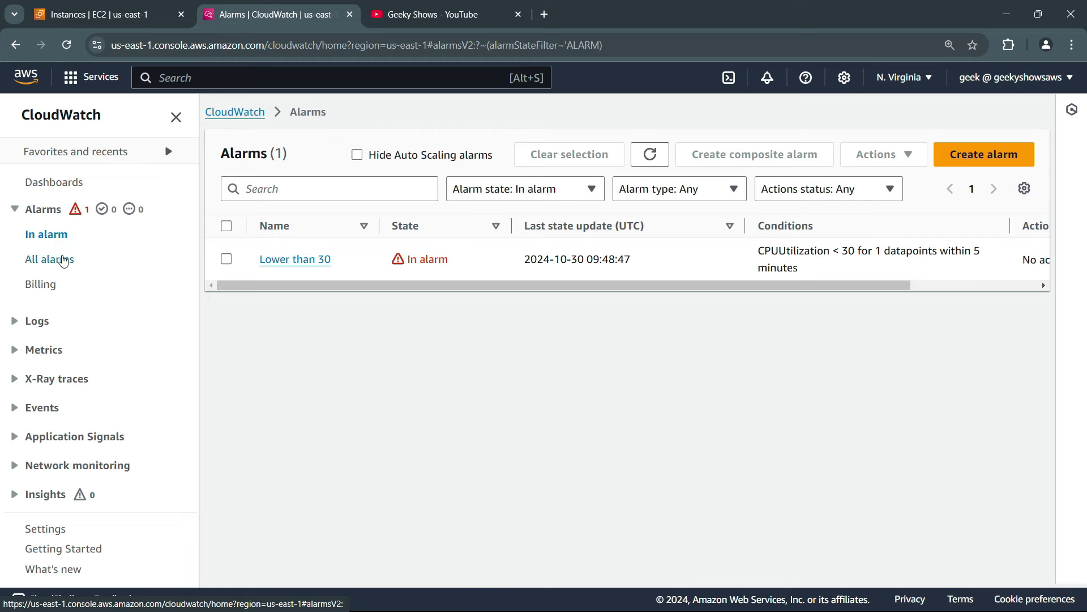
# Show all CloudWatch alarms and permanently delete the Lower than 30 alarm
pyautogui.click(65, 258)
pyautogui.press('F5')
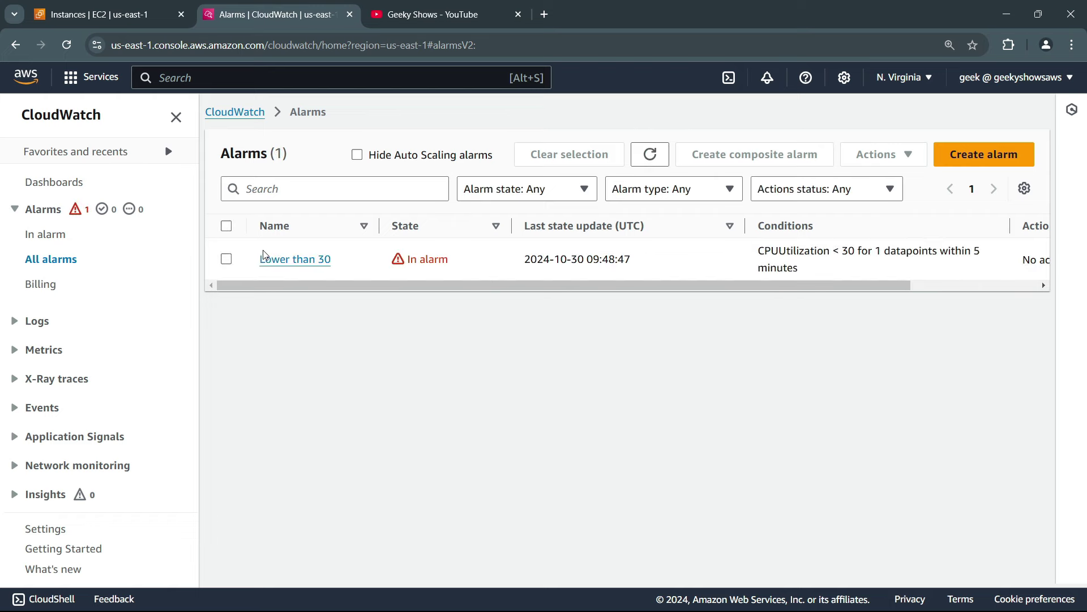
pyautogui.click(226, 259)
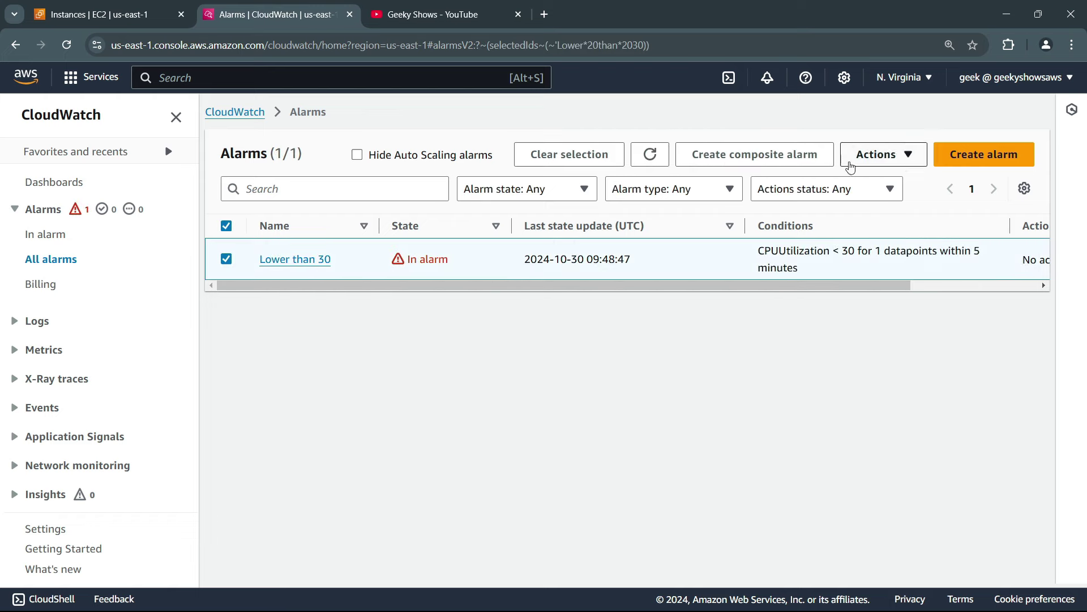
pyautogui.click(884, 158)
pyautogui.click(875, 227)
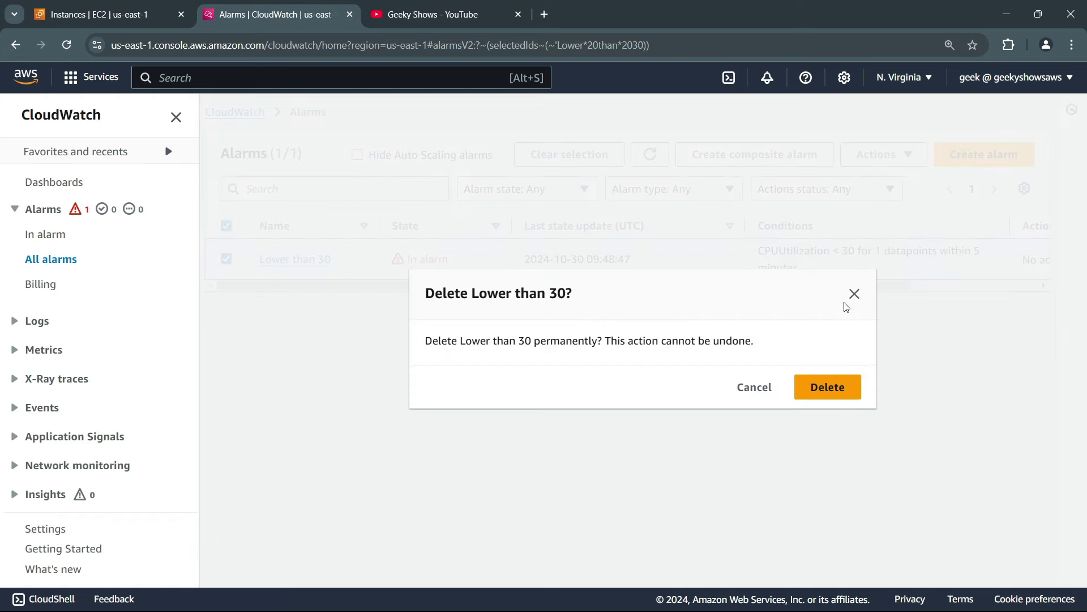
pyautogui.click(848, 392)
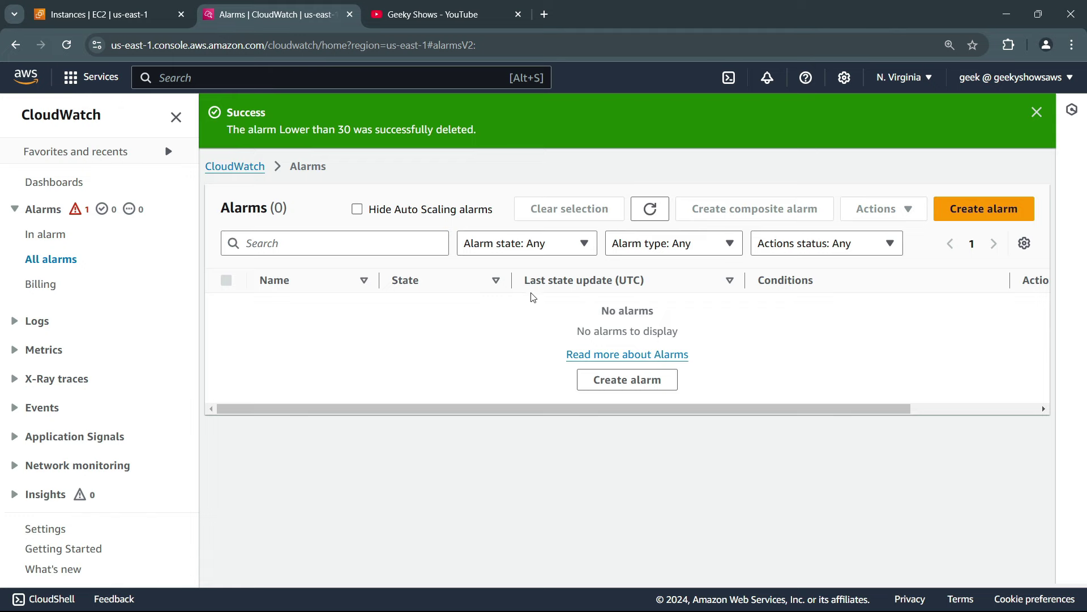
# Switch to the EC2 console and delete the Auto Scaling group myasg1, confirming with the word delete
pyautogui.click(142, 15)
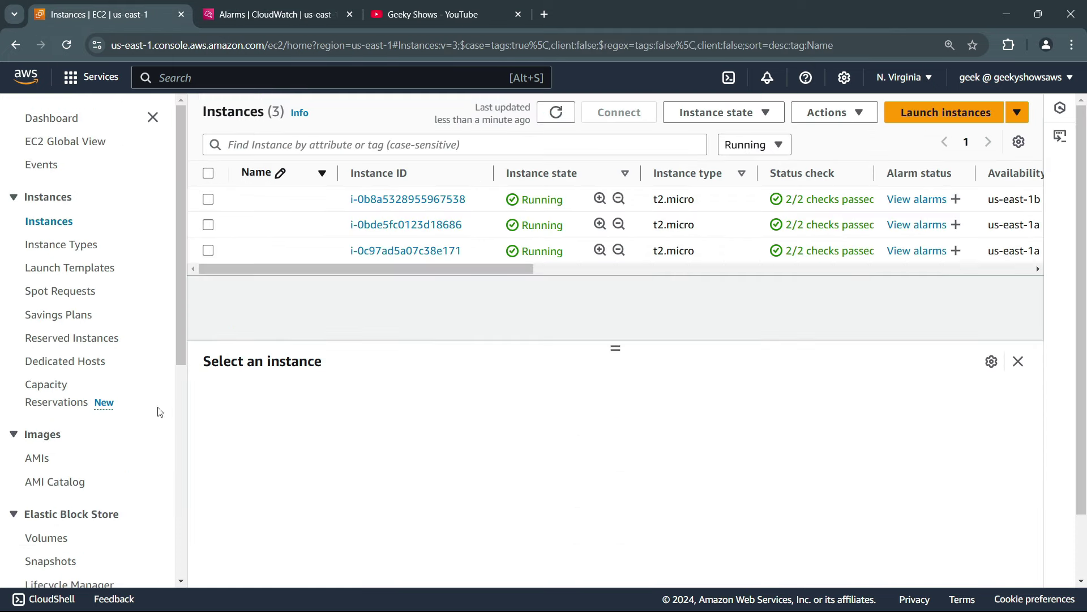
pyautogui.scroll(-7, 102, 425)
pyautogui.click(79, 491)
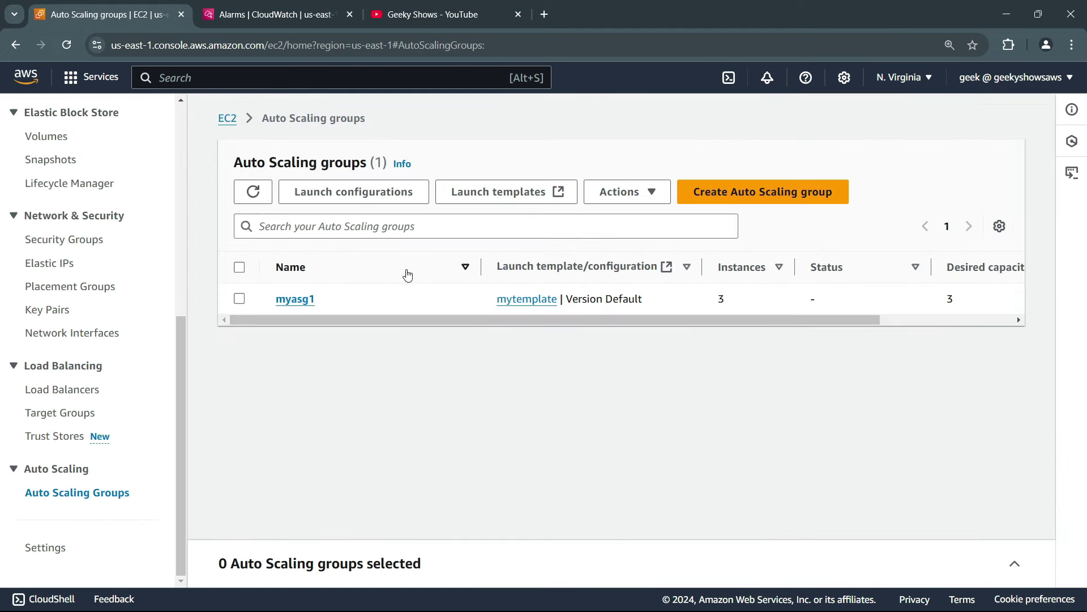
pyautogui.click(239, 298)
pyautogui.click(626, 191)
pyautogui.click(627, 243)
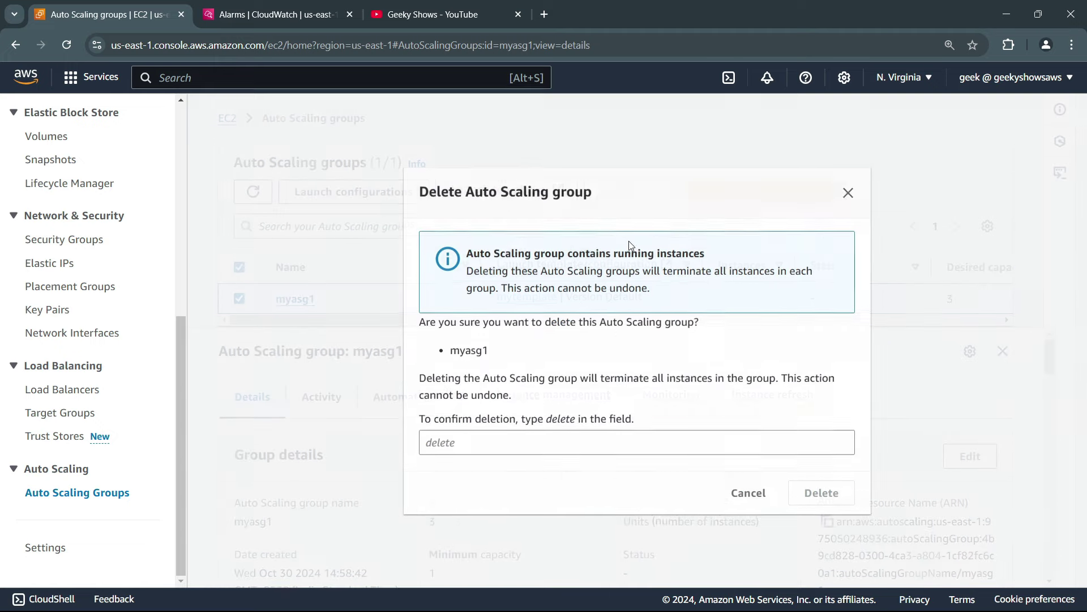
pyautogui.doubleClick(561, 419)
pyautogui.hotkey('ctrl', 'c')
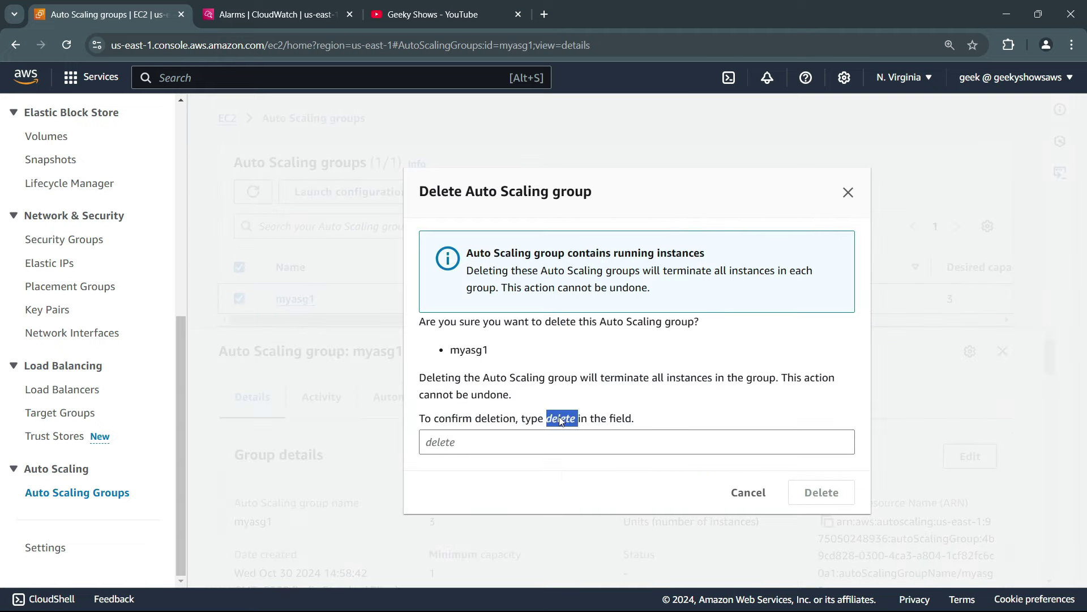
pyautogui.click(530, 441)
pyautogui.hotkey('ctrl', 'v')
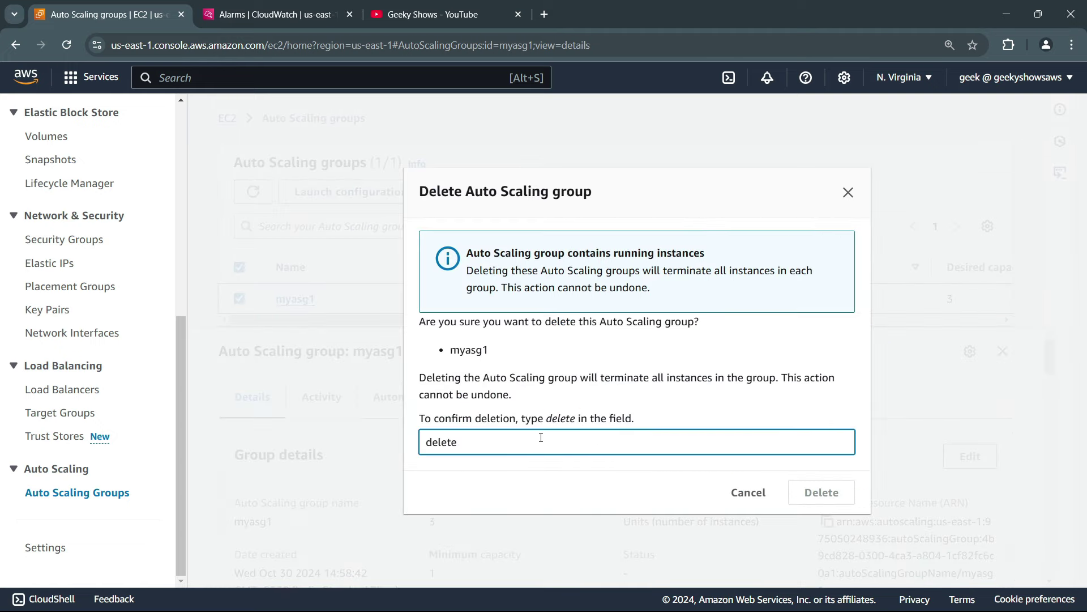
pyautogui.press('BackSpace')
pyautogui.click(823, 493)
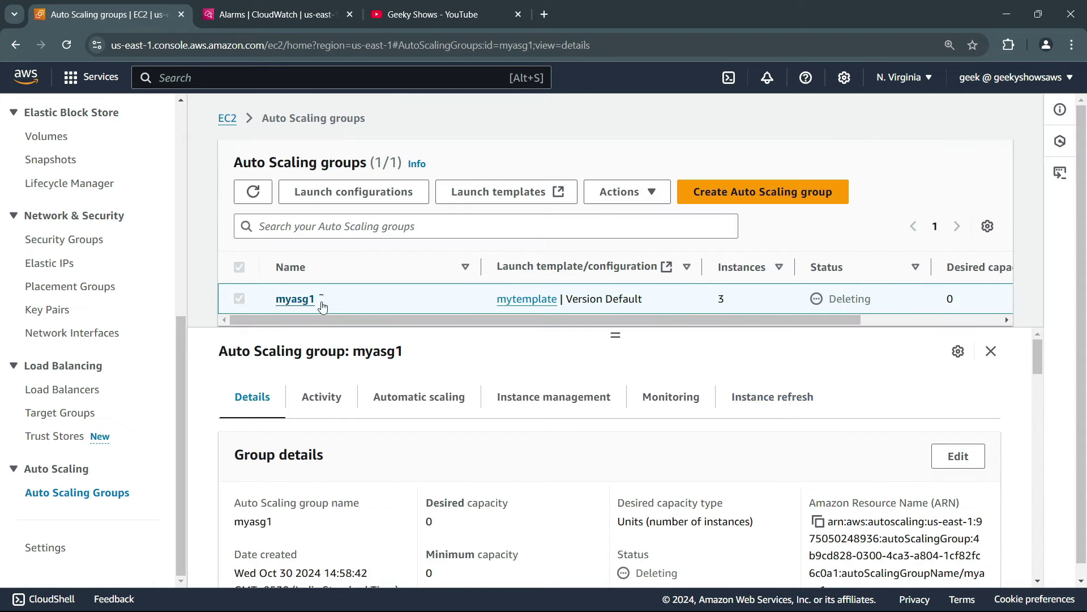
# Examine myasg1's group details, including its status and its desired, minimum and maximum capacity
pyautogui.scroll(-5, 464, 408)
pyautogui.scroll(3, 475, 448)
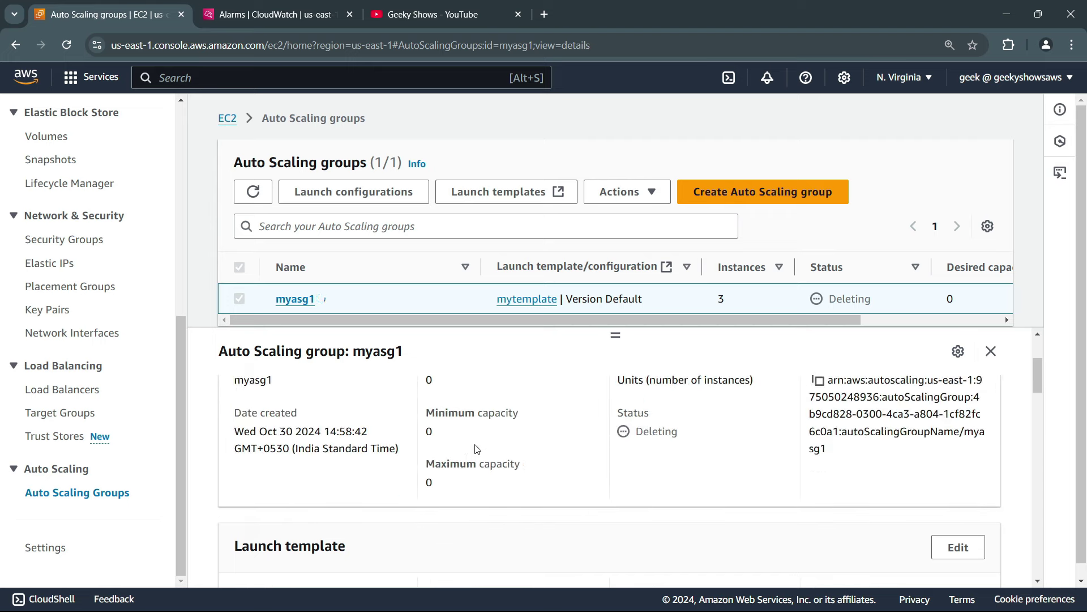
pyautogui.scroll(3, 466, 459)
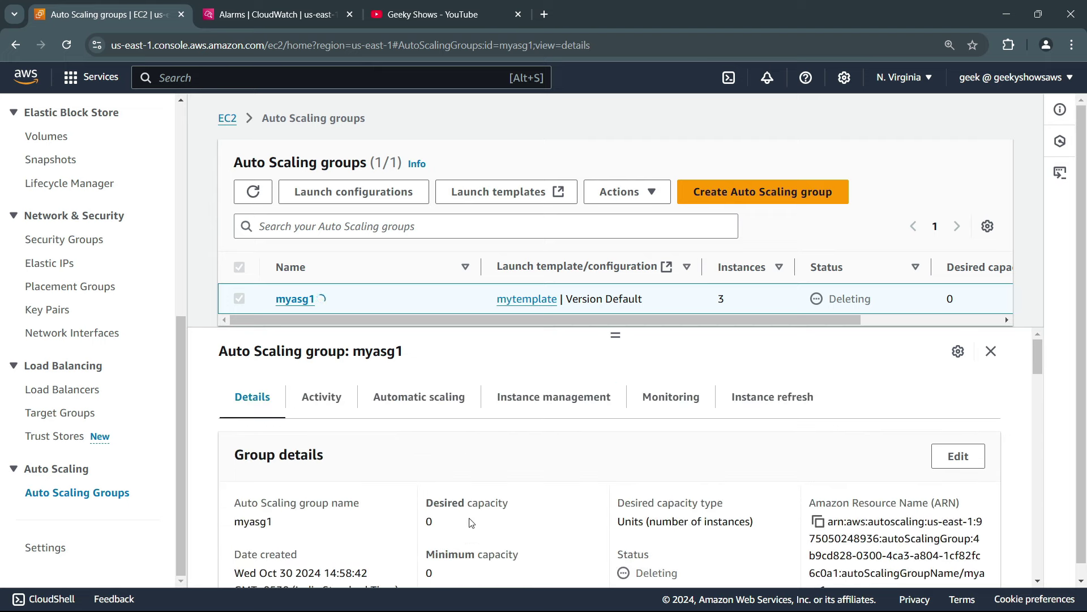
# Check the state of the running EC2 instances, and return to the Auto Scaling groups list to check myasg1's status
pyautogui.scroll(7, 102, 198)
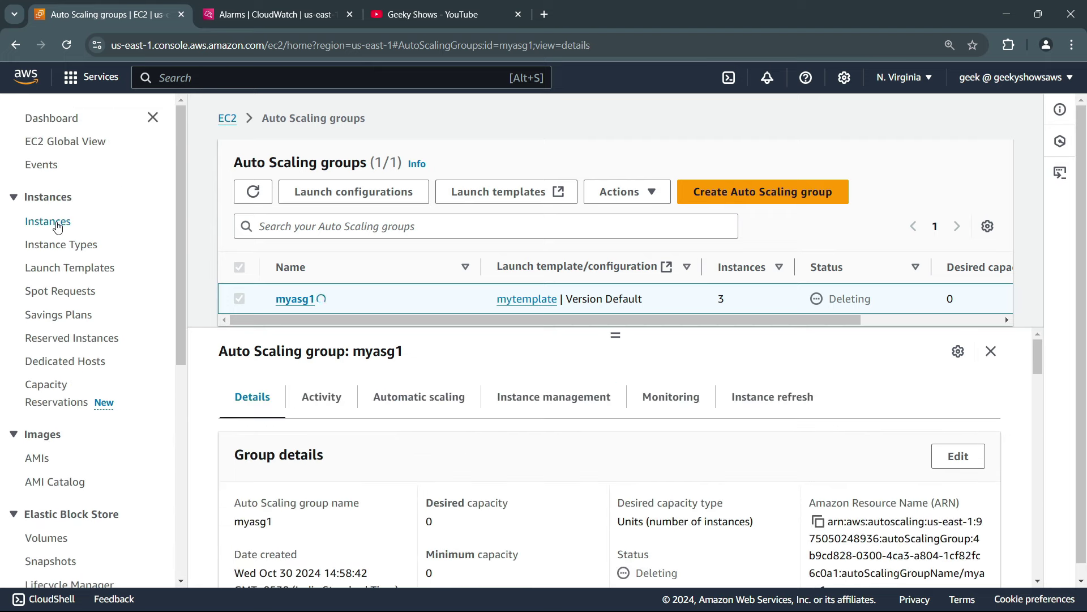
pyautogui.click(57, 221)
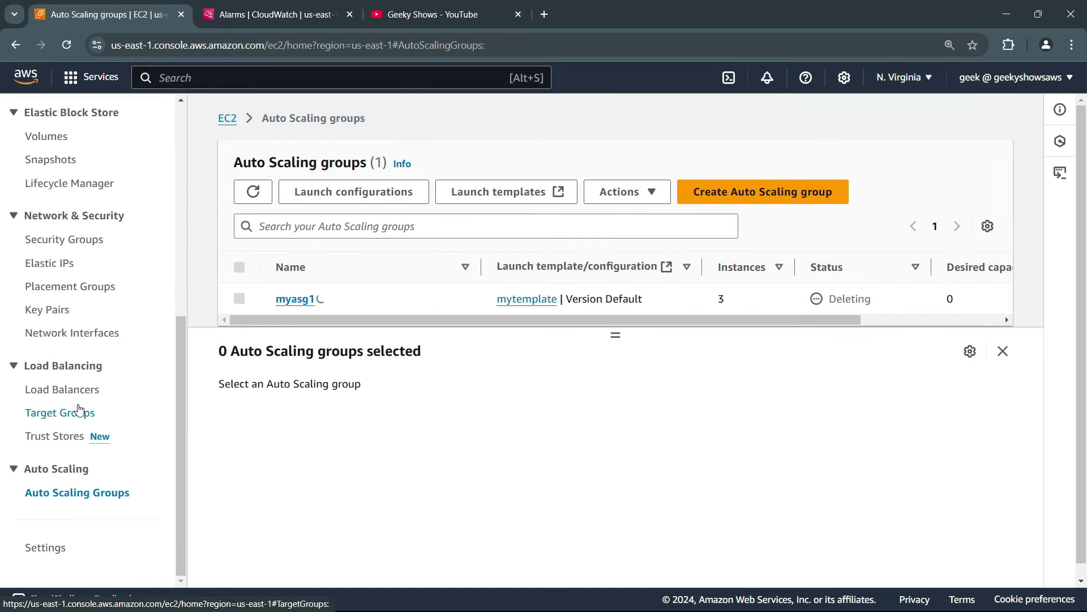
pyautogui.scroll(1, 75, 354)
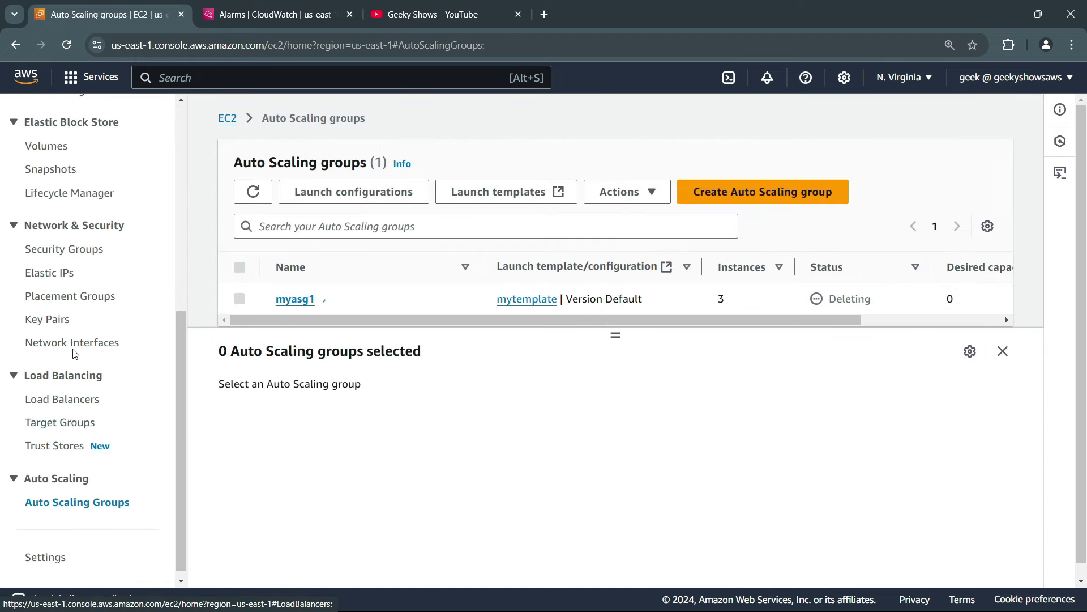
pyautogui.scroll(3, 75, 354)
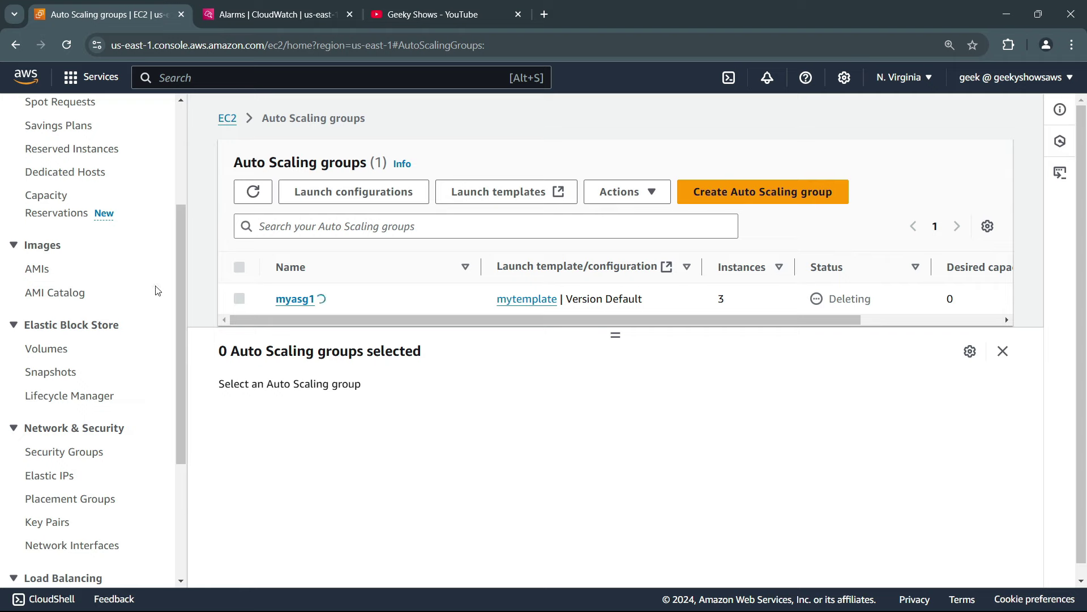
pyautogui.scroll(3, 142, 286)
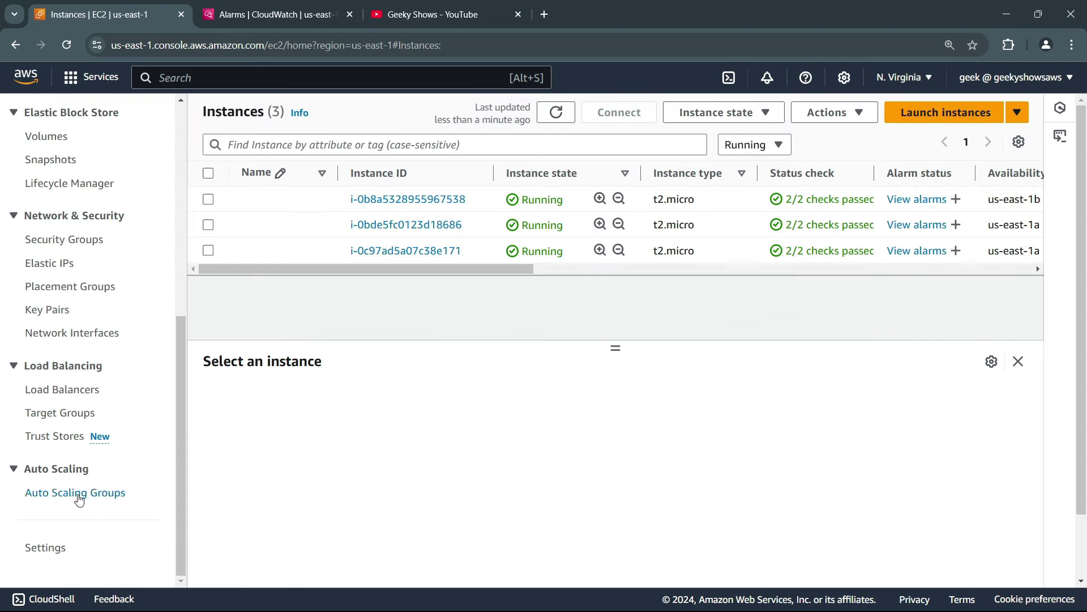
pyautogui.click(102, 493)
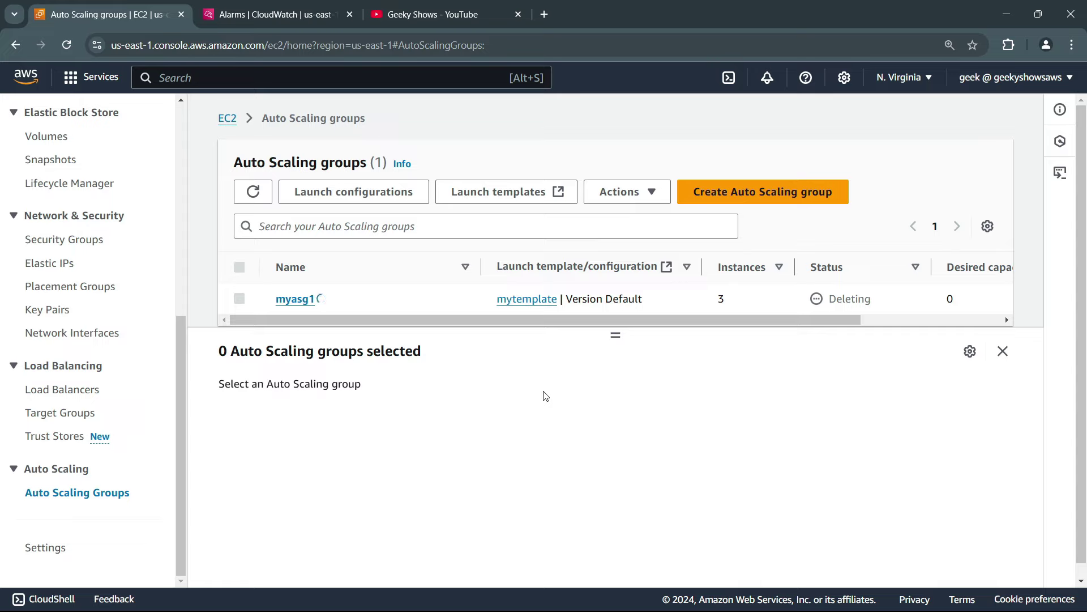
# Switch to YouTube and look over the playlists created on the Geeky Shows channel
pyautogui.click(432, 11)
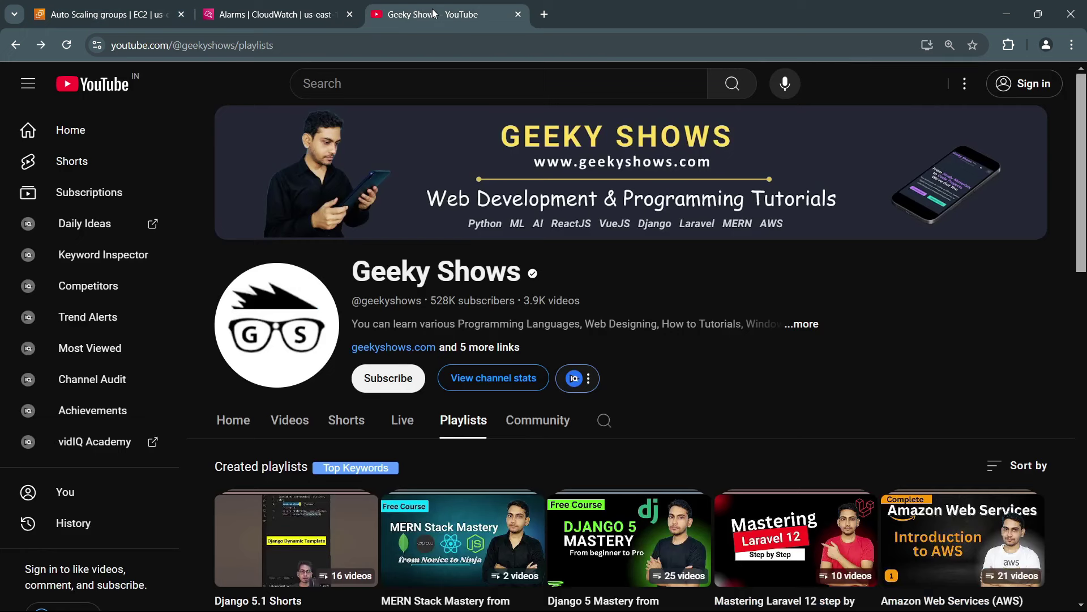
pyautogui.scroll(-5, 985, 381)
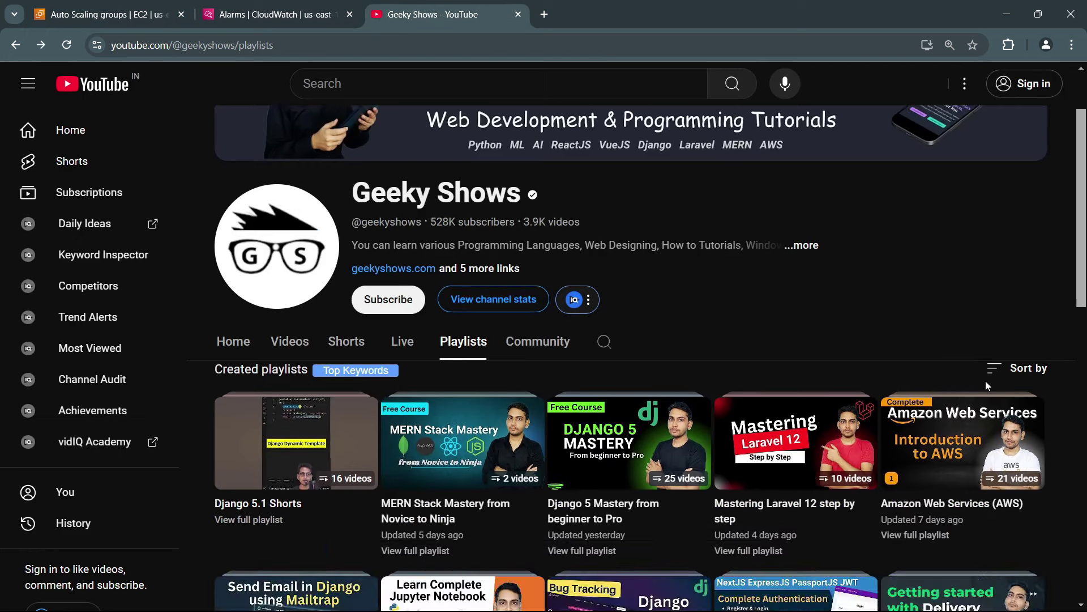